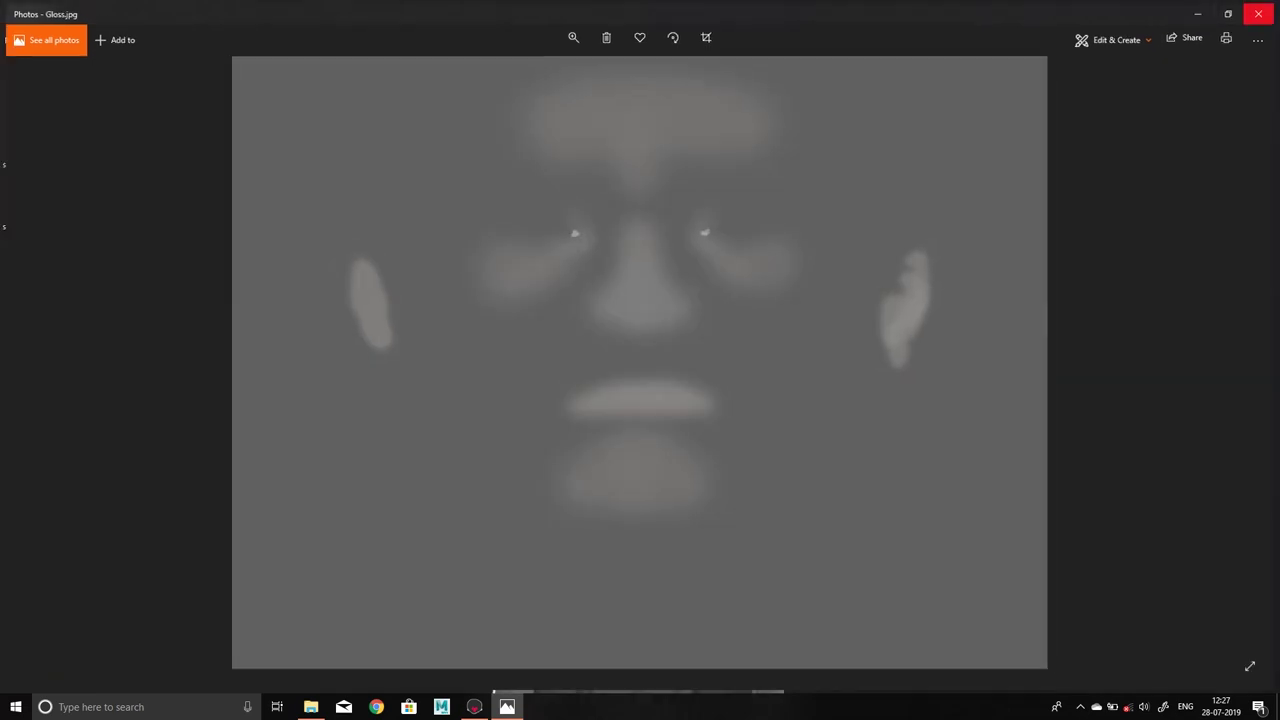
Close the rendered head screenshot in Photos and bring back Marmoset Toolbag's empty scene
{"action": "left_click", "coordinate": [1262, 10]}
{"action": "left_click", "coordinate": [474, 707]}
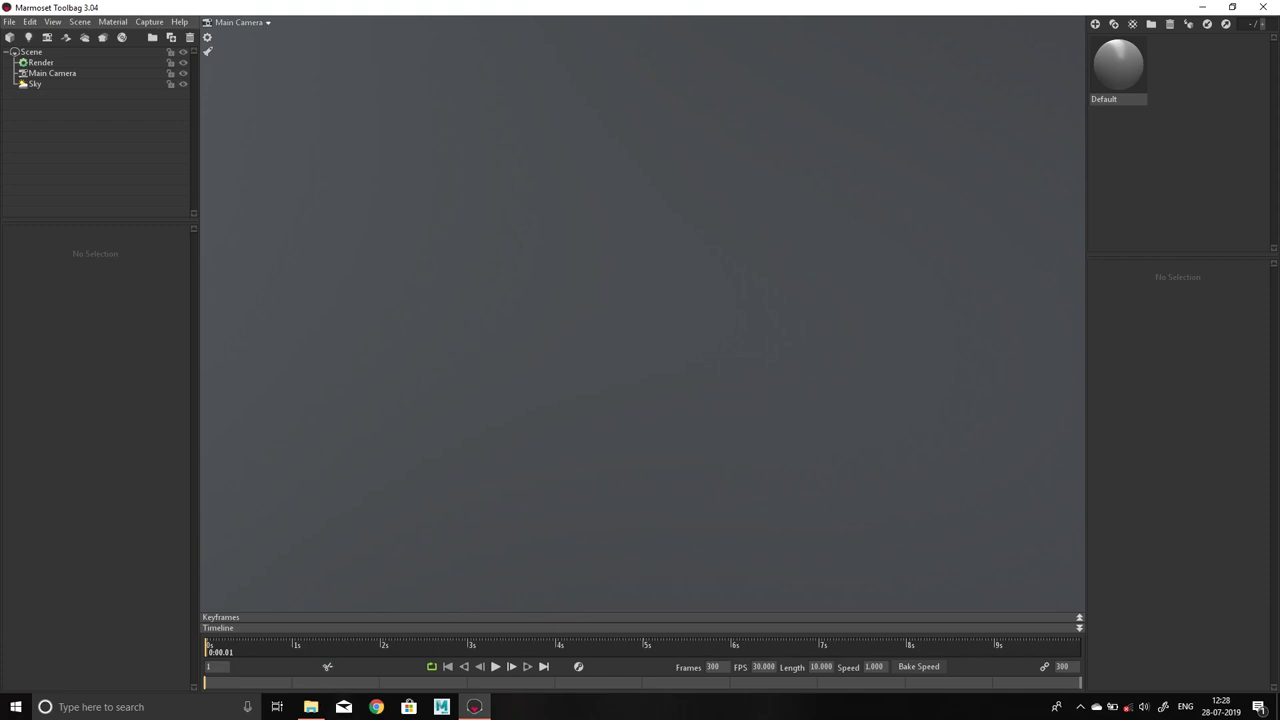
Open the Albedo texture from the marmoset folder and pan across forehead, chin and ears
{"action": "left_click", "coordinate": [311, 707]}
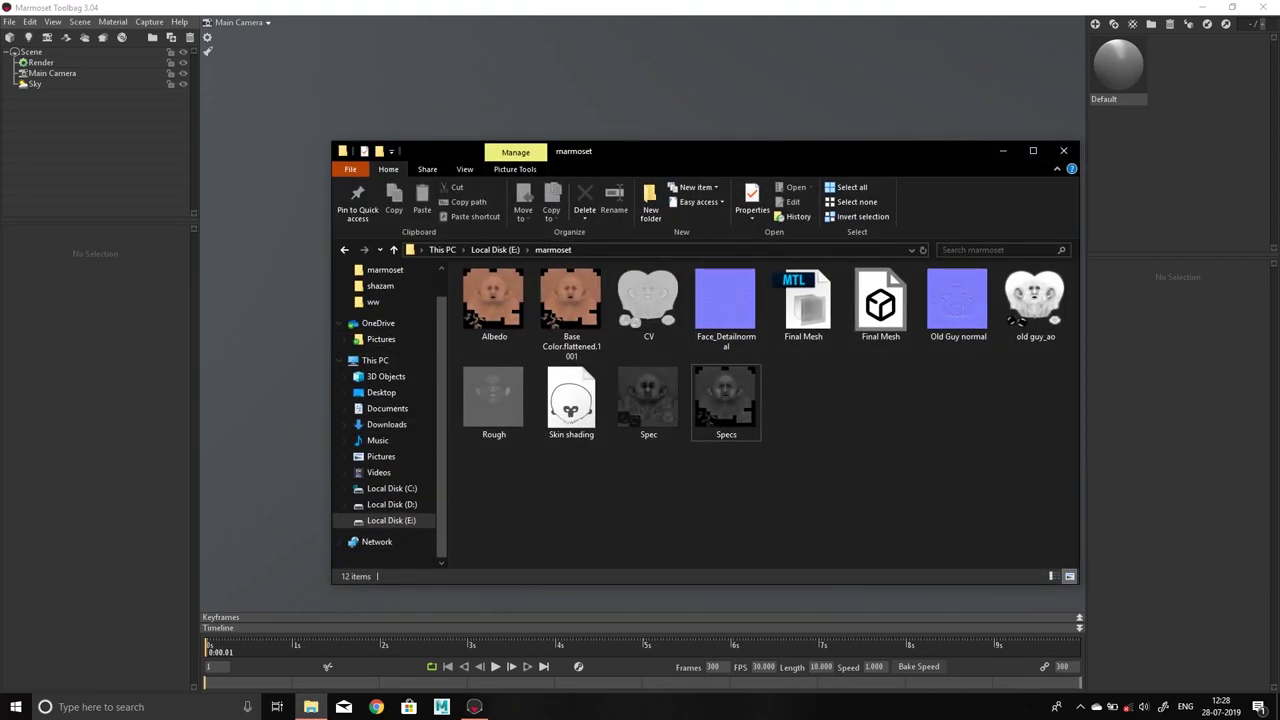
{"action": "double_click", "coordinate": [493, 298]}
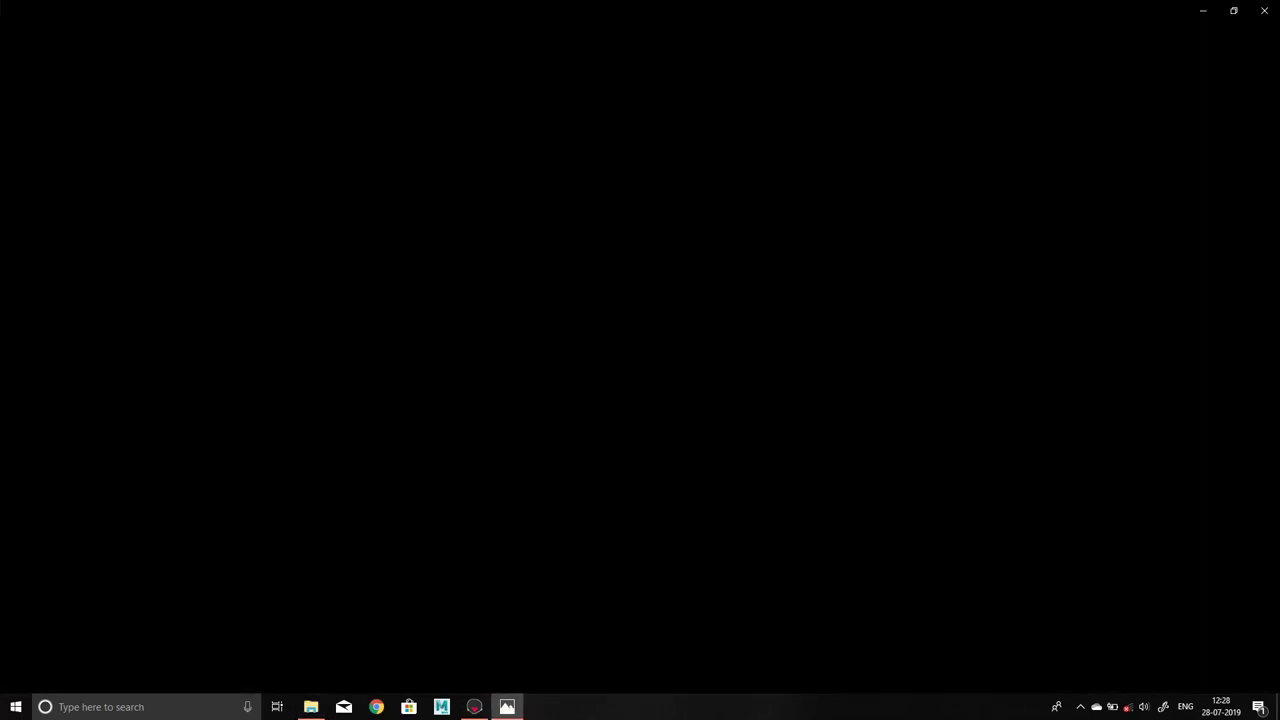
{"action": "scroll", "coordinate": [640, 363], "scroll_direction": "up", "scroll_amount": 5}
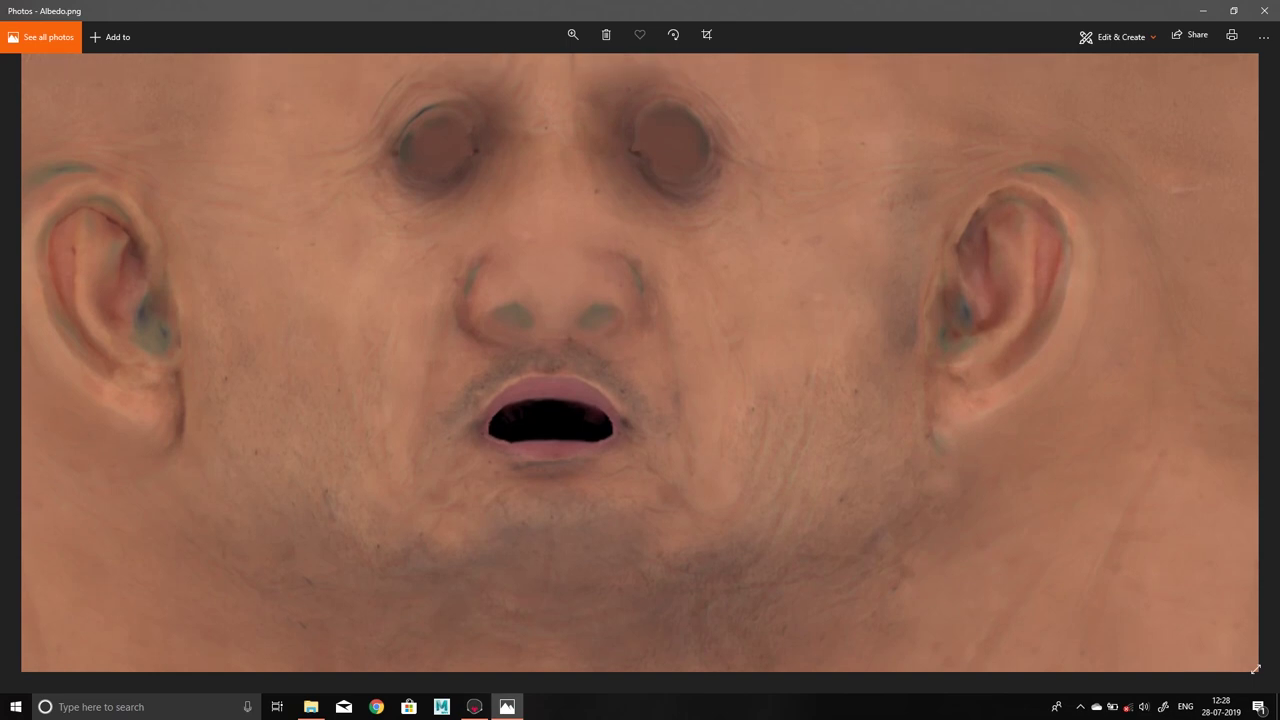
{"action": "key", "text": "Up"}
{"action": "key", "text": "Left"}
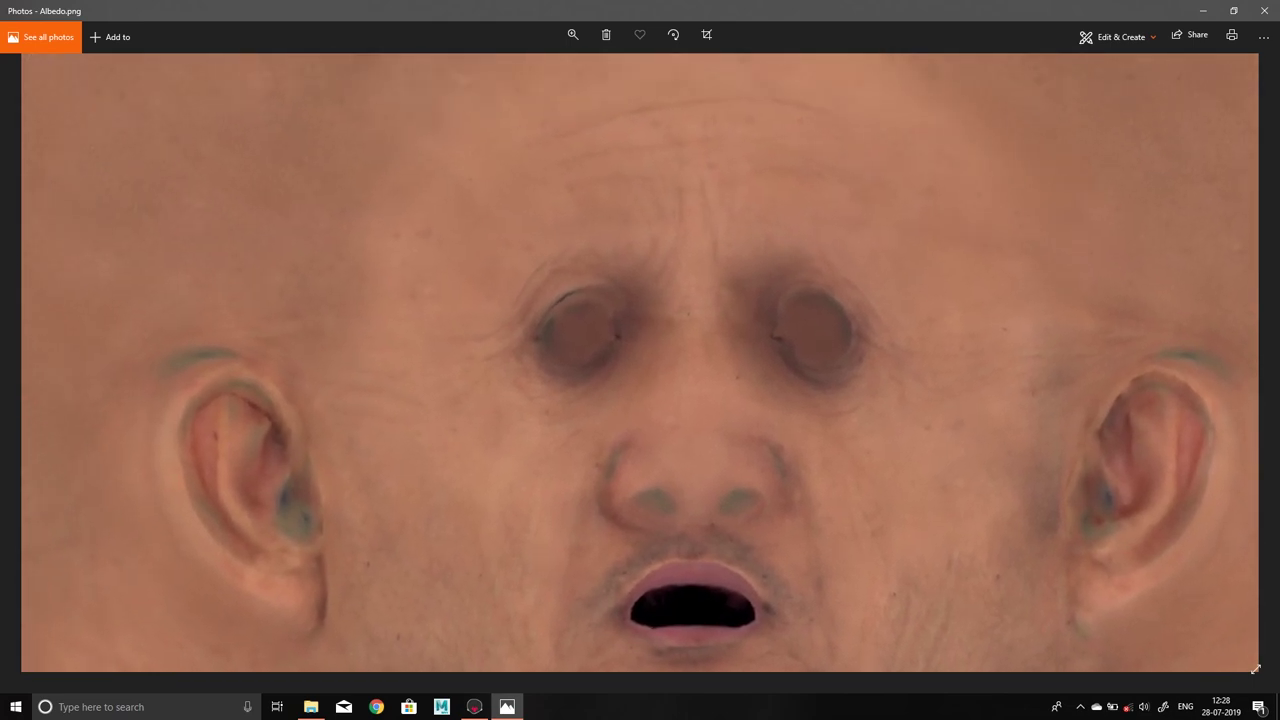
{"action": "key", "text": "Down"}
{"action": "key", "text": "Right"}
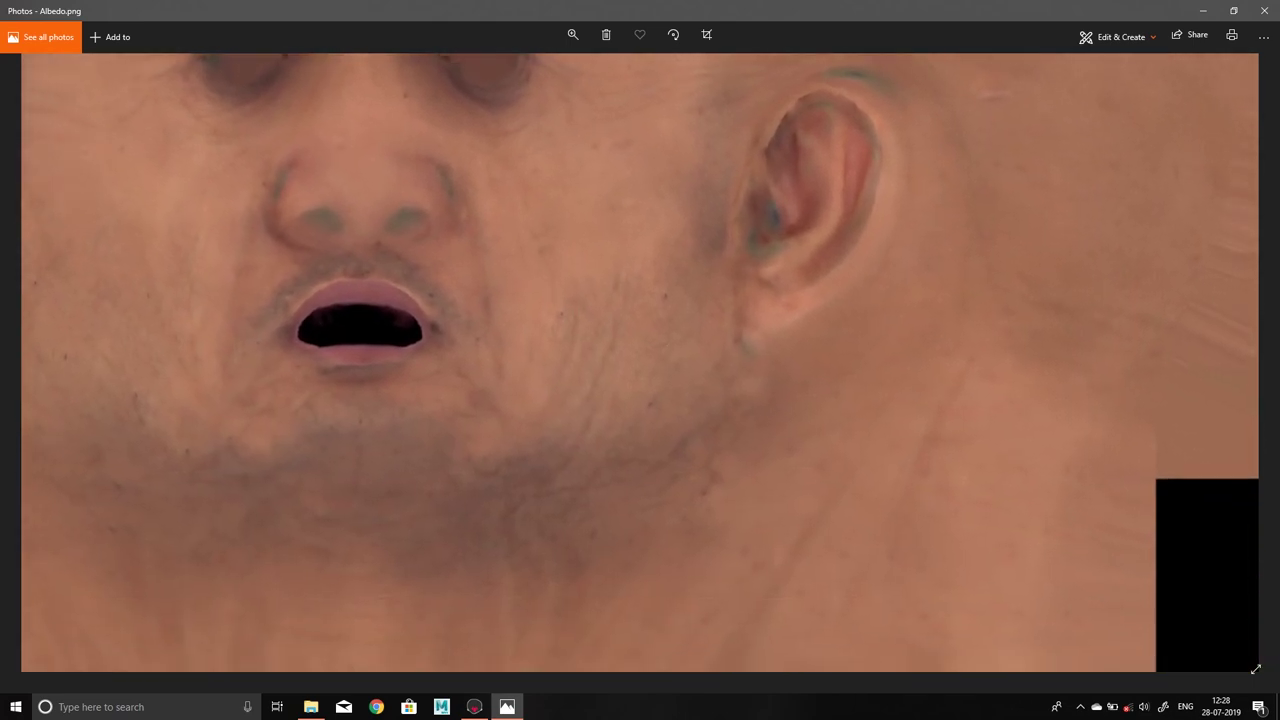
{"action": "key", "text": "Left"}
{"action": "key", "text": "Down"}
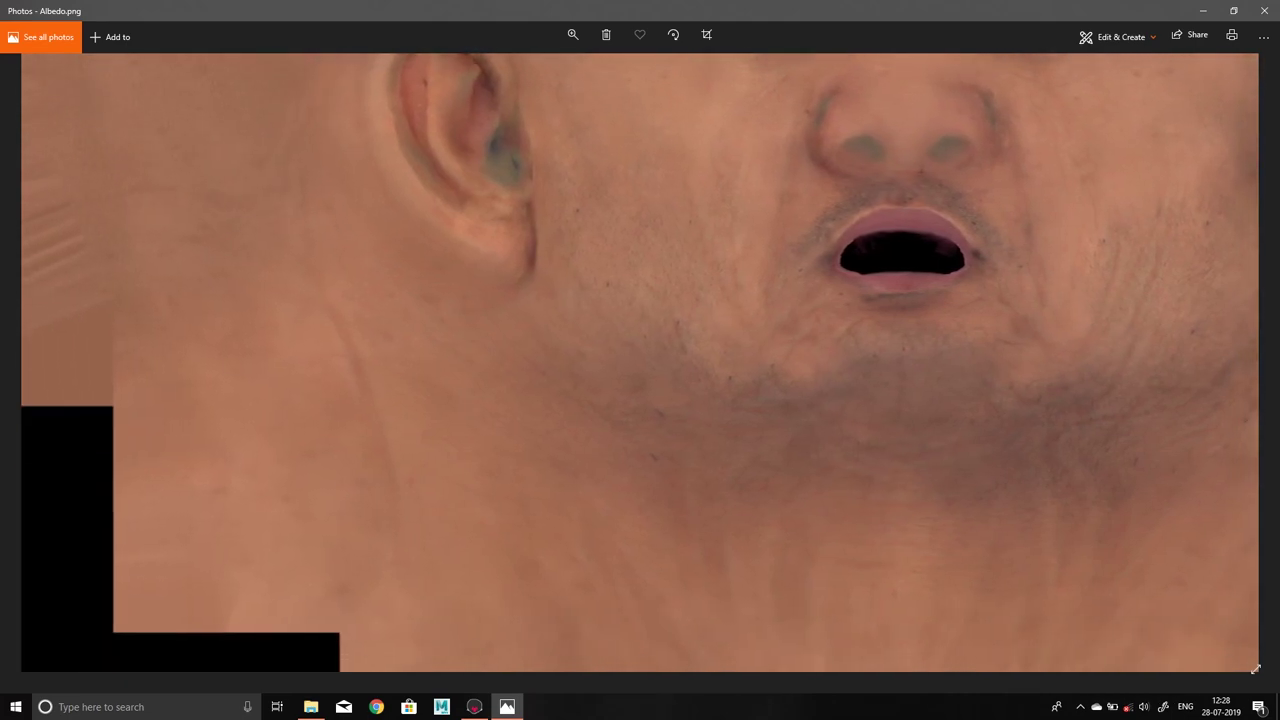
{"action": "key", "text": "ctrl+0"}
{"action": "mouse_move", "coordinate": [738, 10]}
{"action": "left_mouse_down"}
{"action": "mouse_move", "coordinate": [738, 339]}
{"action": "mouse_move", "coordinate": [939, 182]}
{"action": "mouse_move", "coordinate": [920, 108]}
{"action": "mouse_move", "coordinate": [973, 68]}
{"action": "left_mouse_up"}
Step through the CV, detail normal and Old Guy normal maps, zooming in, ending on Spec
{"action": "key", "text": "super+Down"}
{"action": "key", "text": "Right"}
{"action": "key", "text": "Right"}
{"action": "key", "text": "ctrl+plus"}
{"action": "key", "text": "ctrl+plus"}
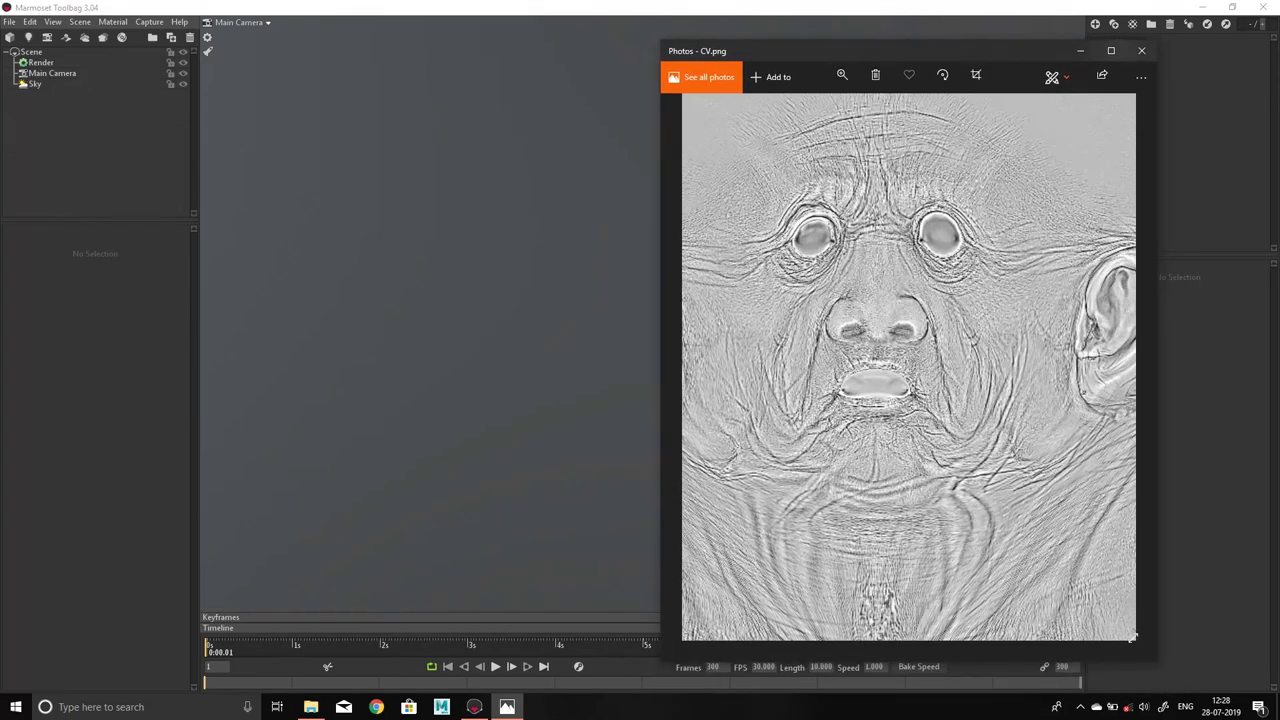
{"action": "key", "text": "ctrl+plus"}
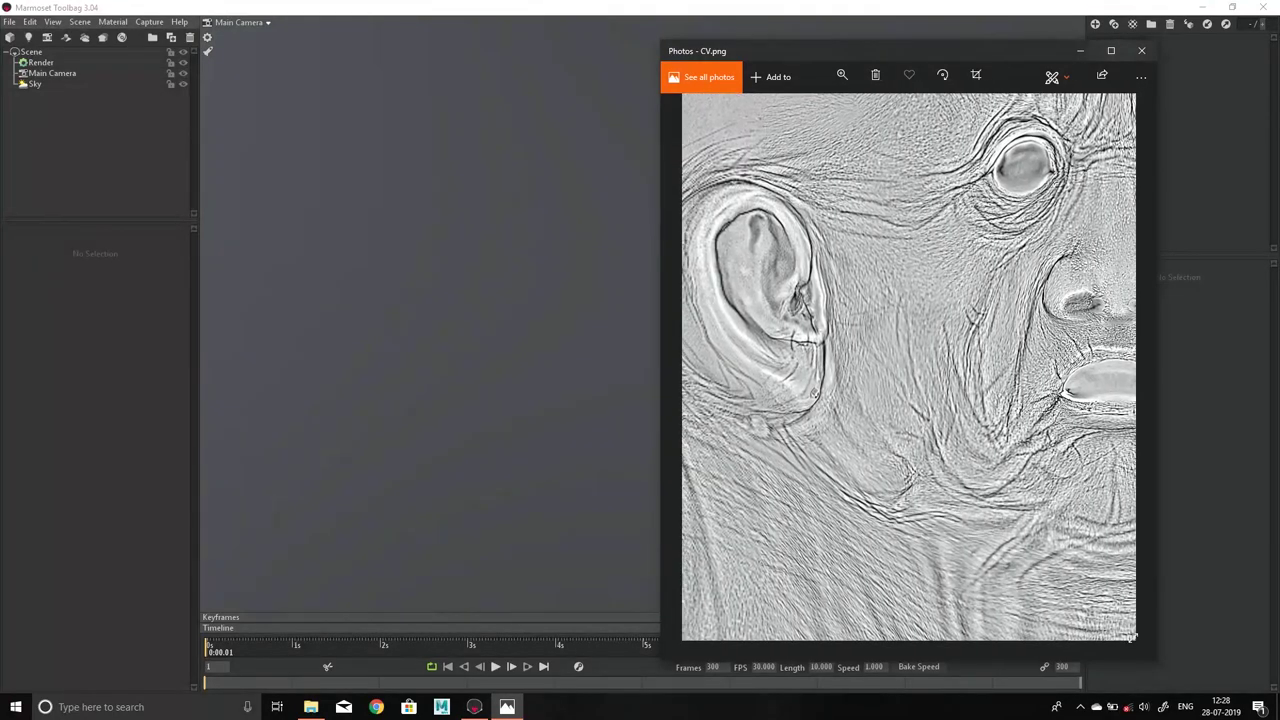
{"action": "key", "text": "ctrl+0"}
{"action": "key", "text": "Right"}
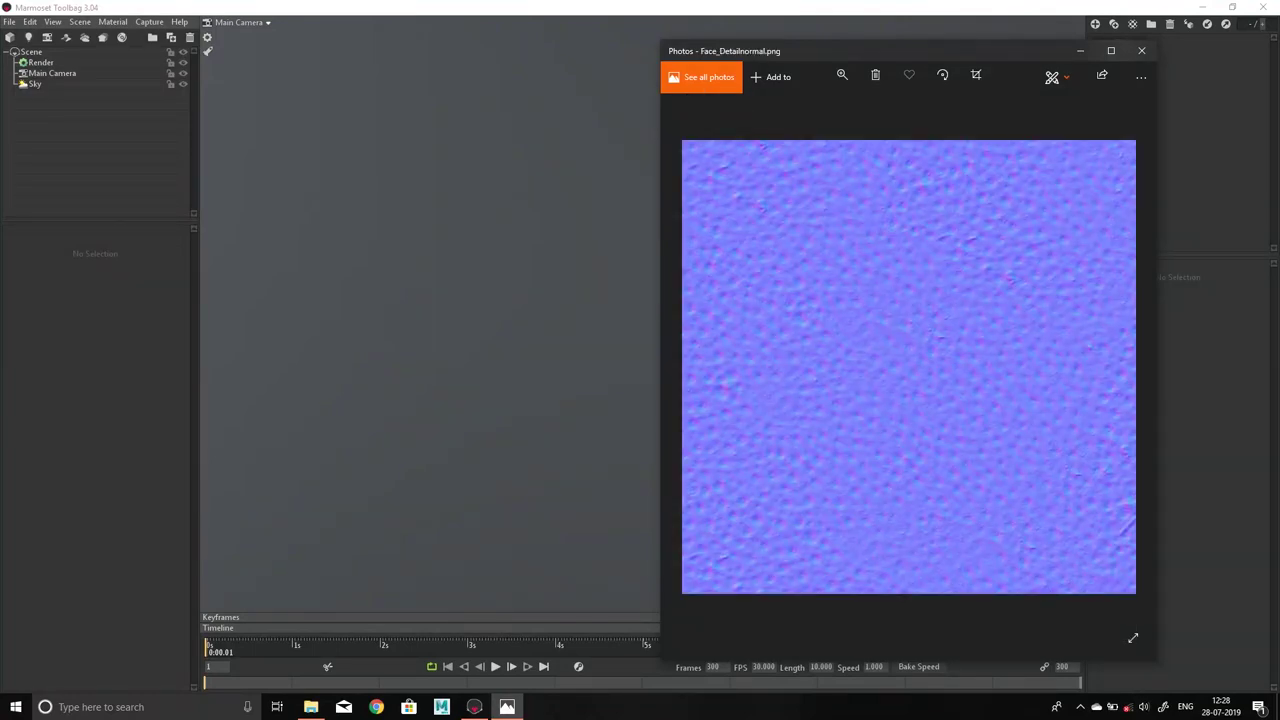
{"action": "key", "text": "Right"}
{"action": "key", "text": "ctrl+plus"}
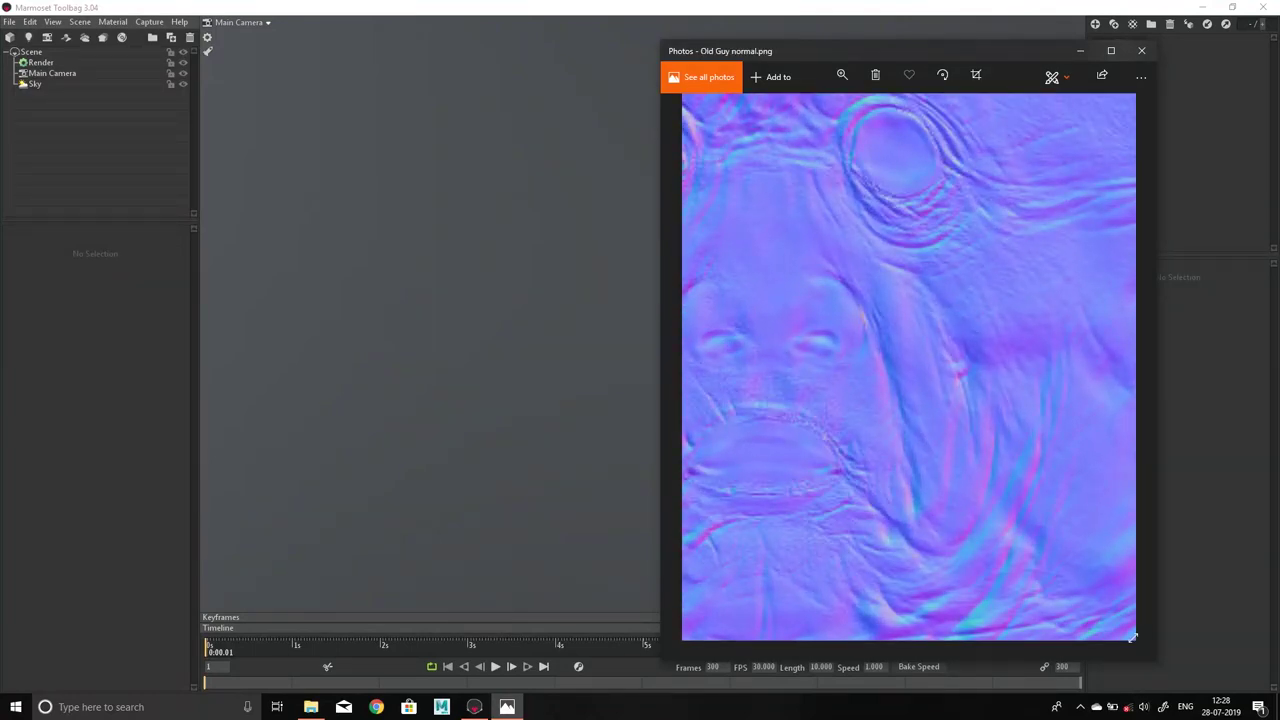
{"action": "key", "text": "ctrl+plus"}
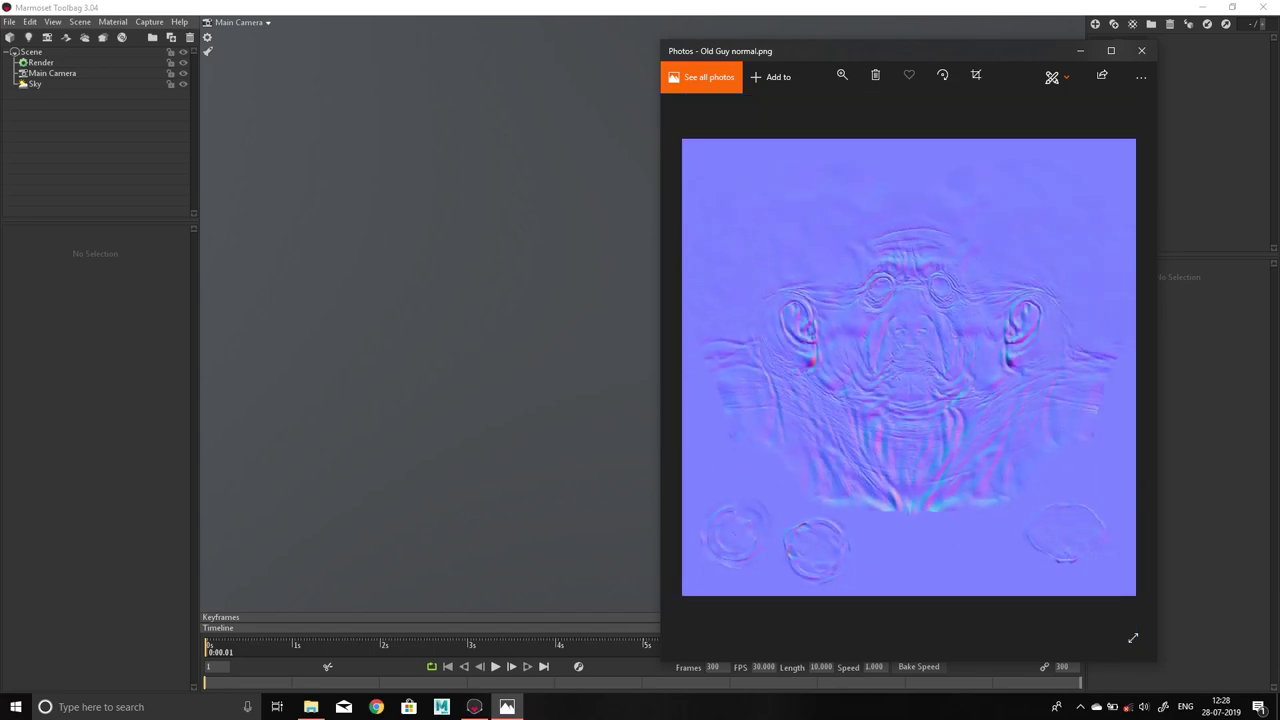
{"action": "key", "text": "Right"}
{"action": "key", "text": "Right"}
{"action": "key", "text": "Right"}
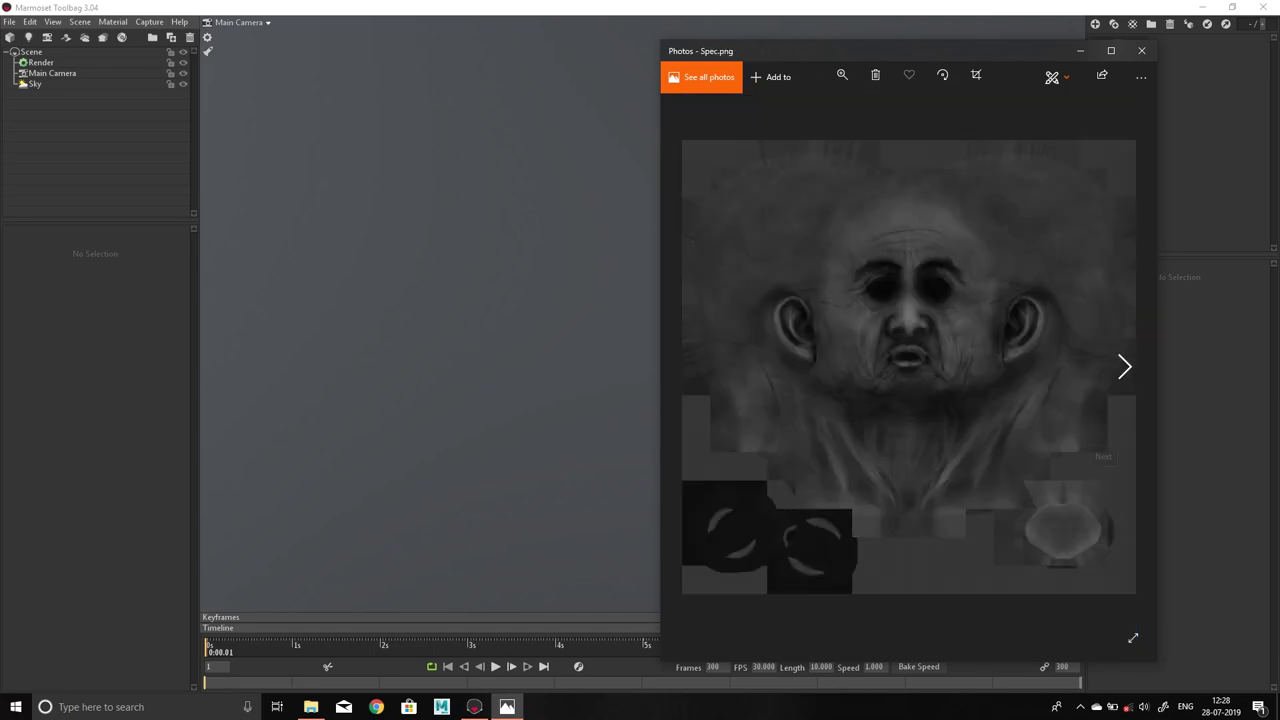
Import Final Mesh.obj into the scene and apply the Default material to the head
{"action": "left_click", "coordinate": [1141, 50]}
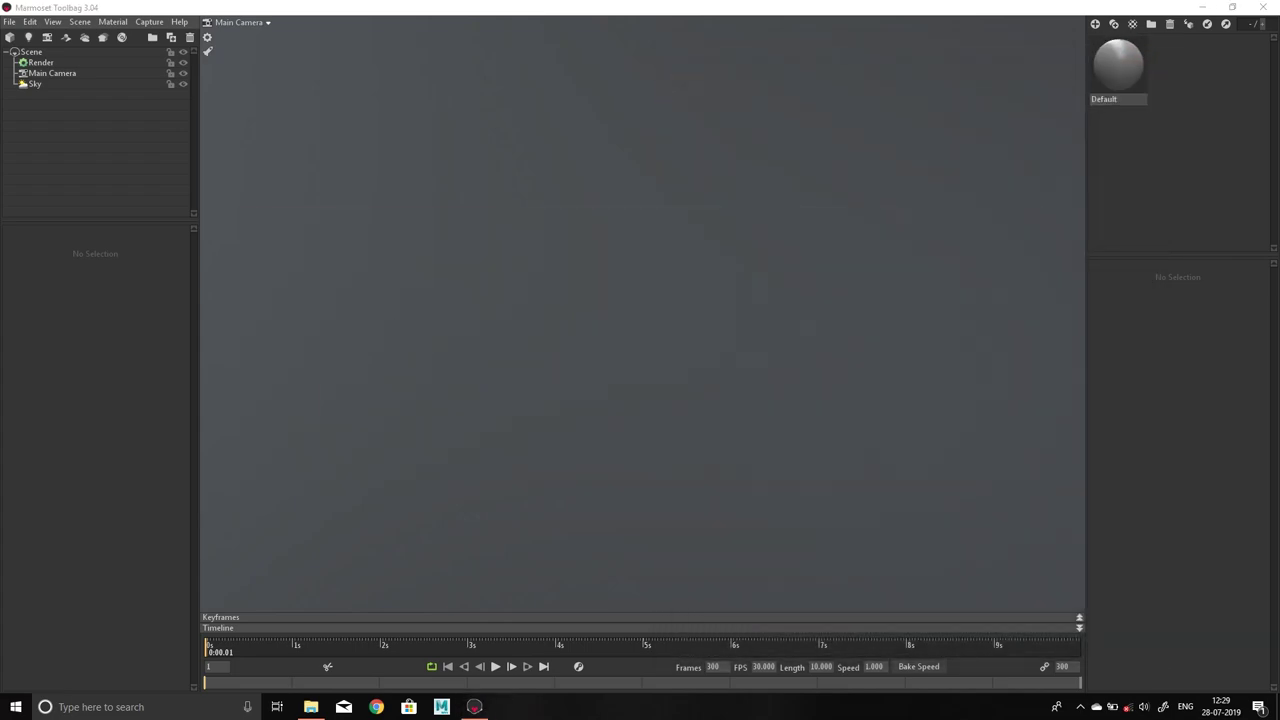
{"action": "left_click", "coordinate": [311, 706]}
{"action": "left_click_drag", "start_coordinate": [702, 350], "coordinate": [990, 400]}
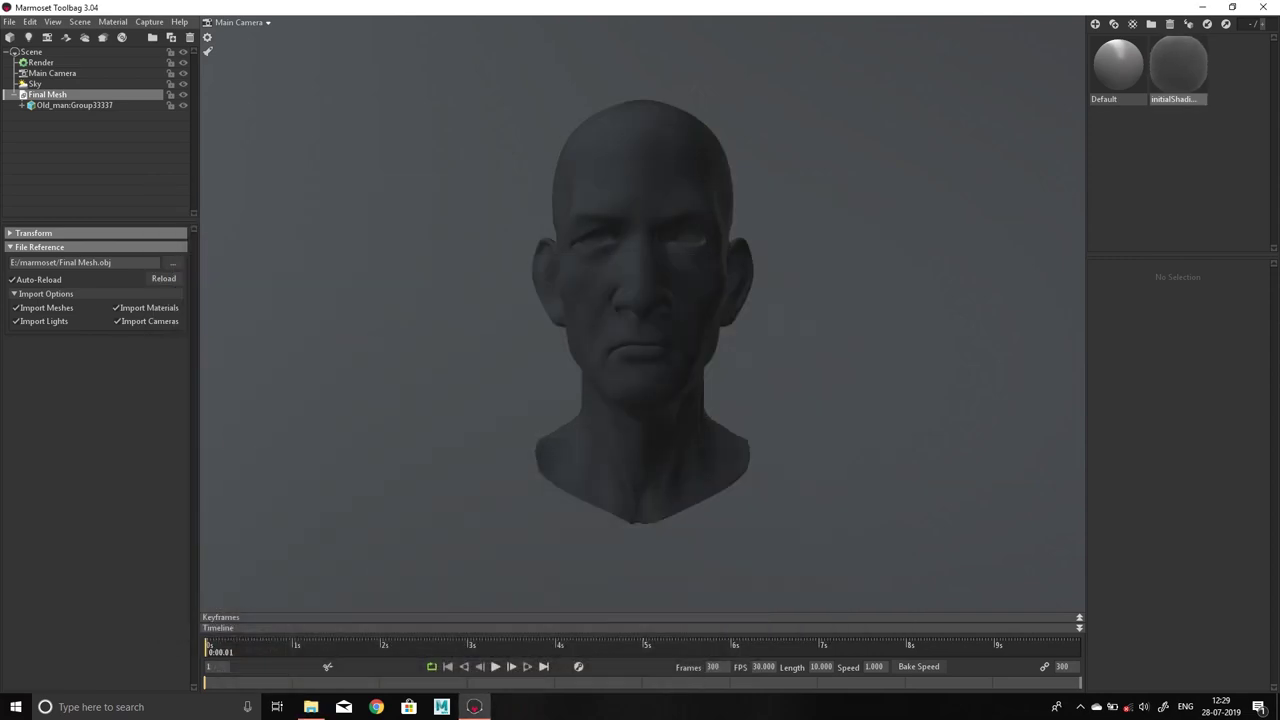
{"action": "left_click_drag", "start_coordinate": [1118, 65], "coordinate": [908, 210]}
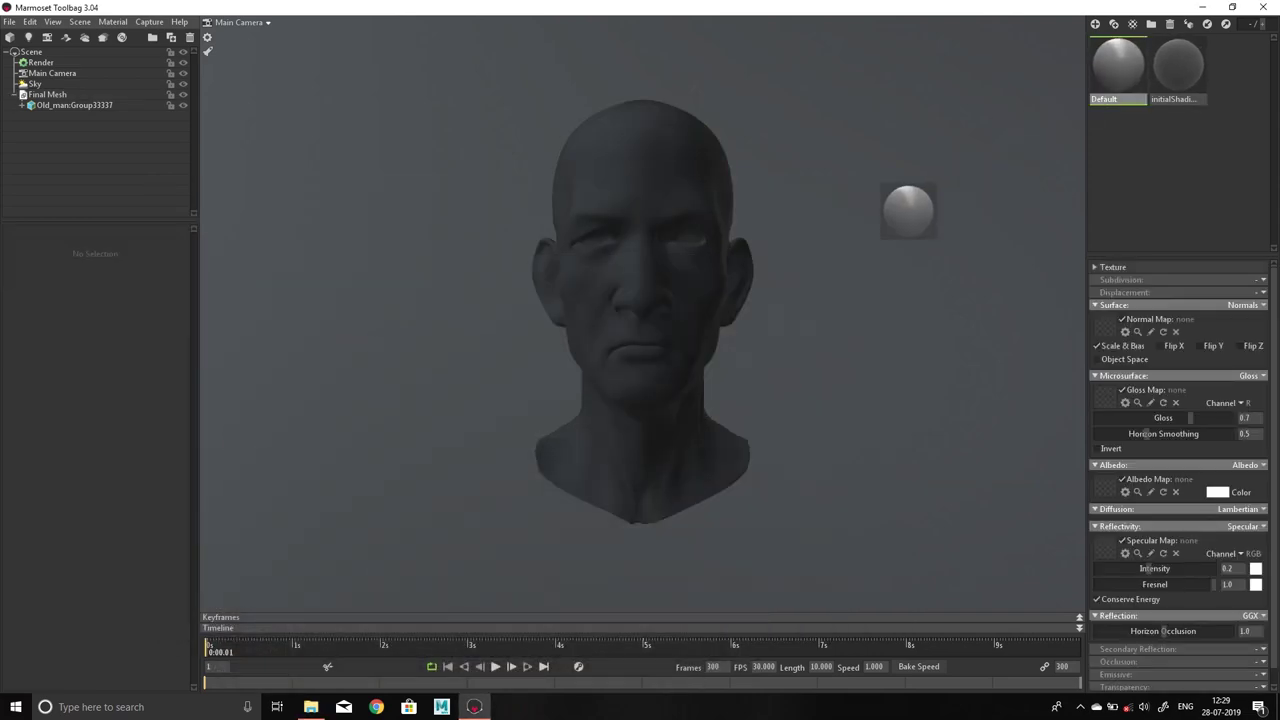
{"action": "left_click_drag", "start_coordinate": [690, 290], "coordinate": [690, 290]}
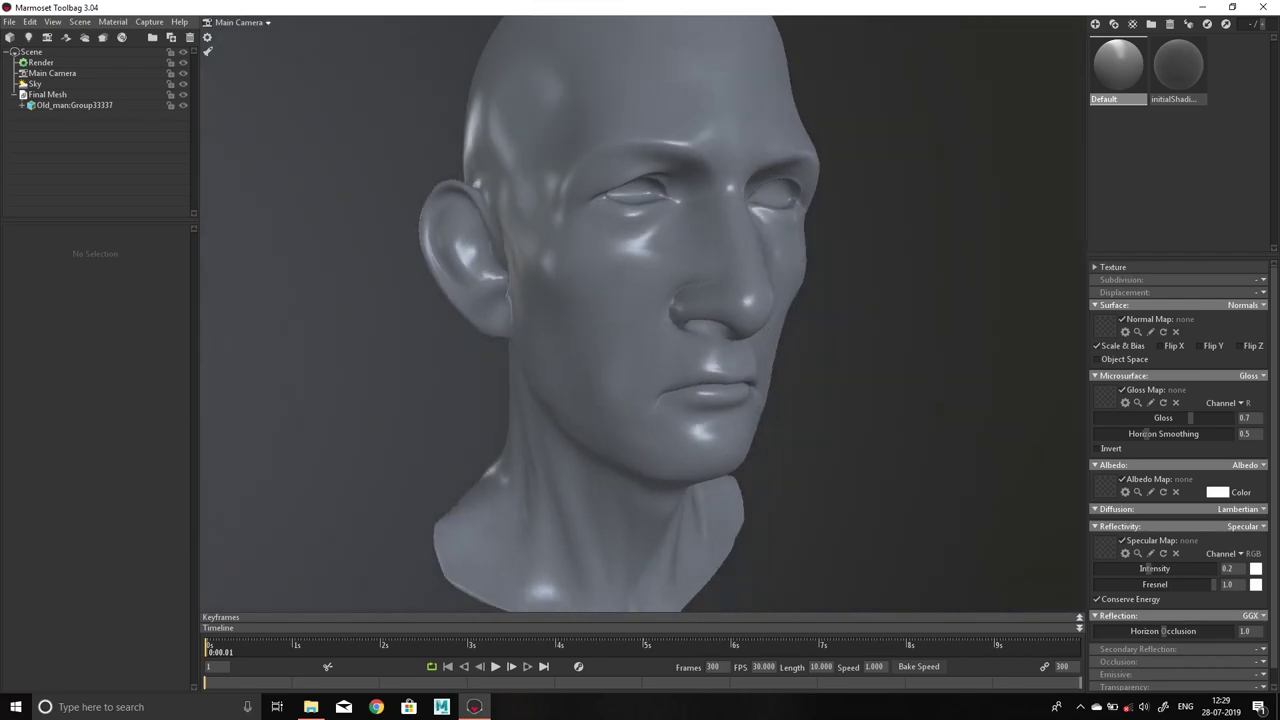
Inspect the head mesh, Scene and Render settings, ending on the Main Camera's settings
{"action": "left_click", "coordinate": [74, 105]}
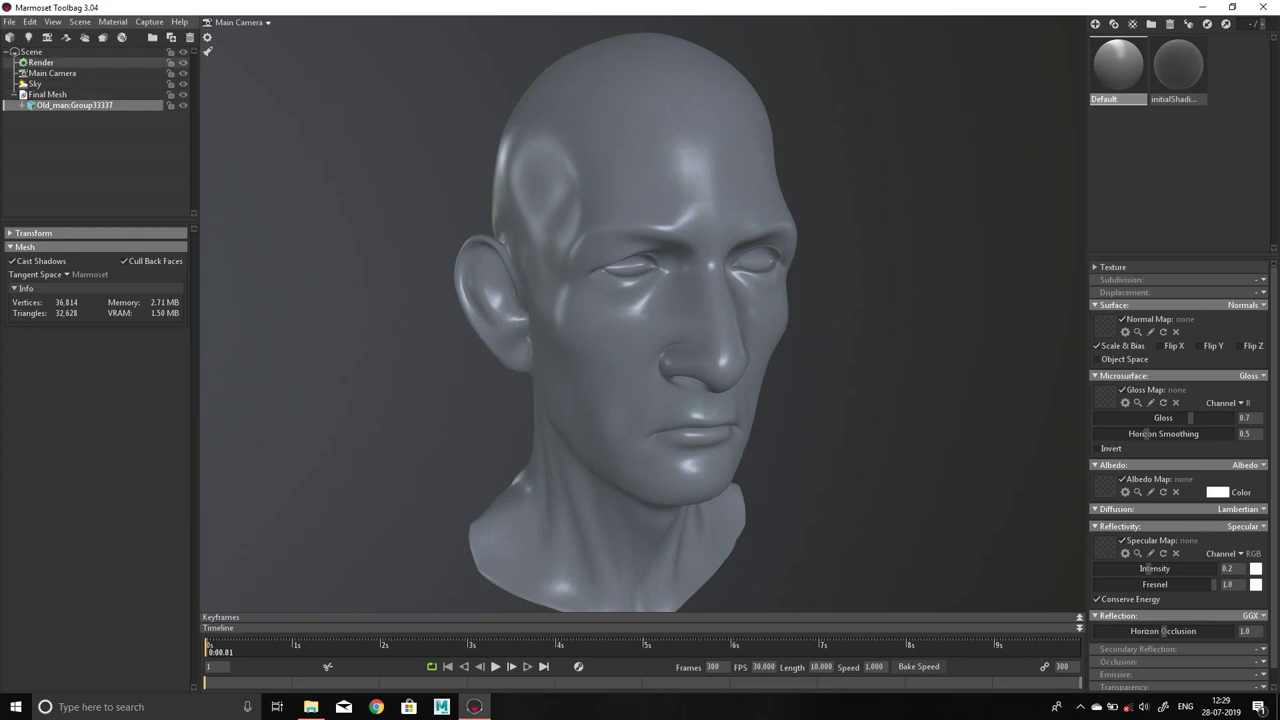
{"action": "left_click", "coordinate": [31, 52]}
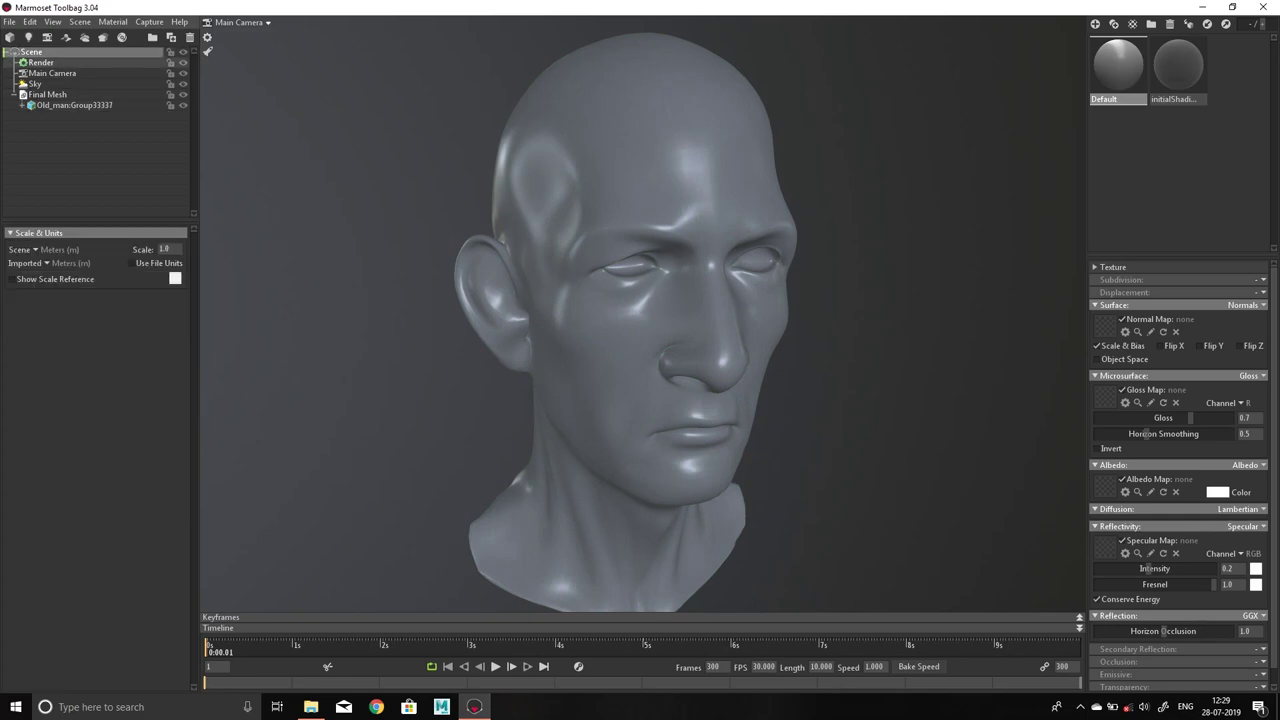
{"action": "left_click", "coordinate": [40, 62]}
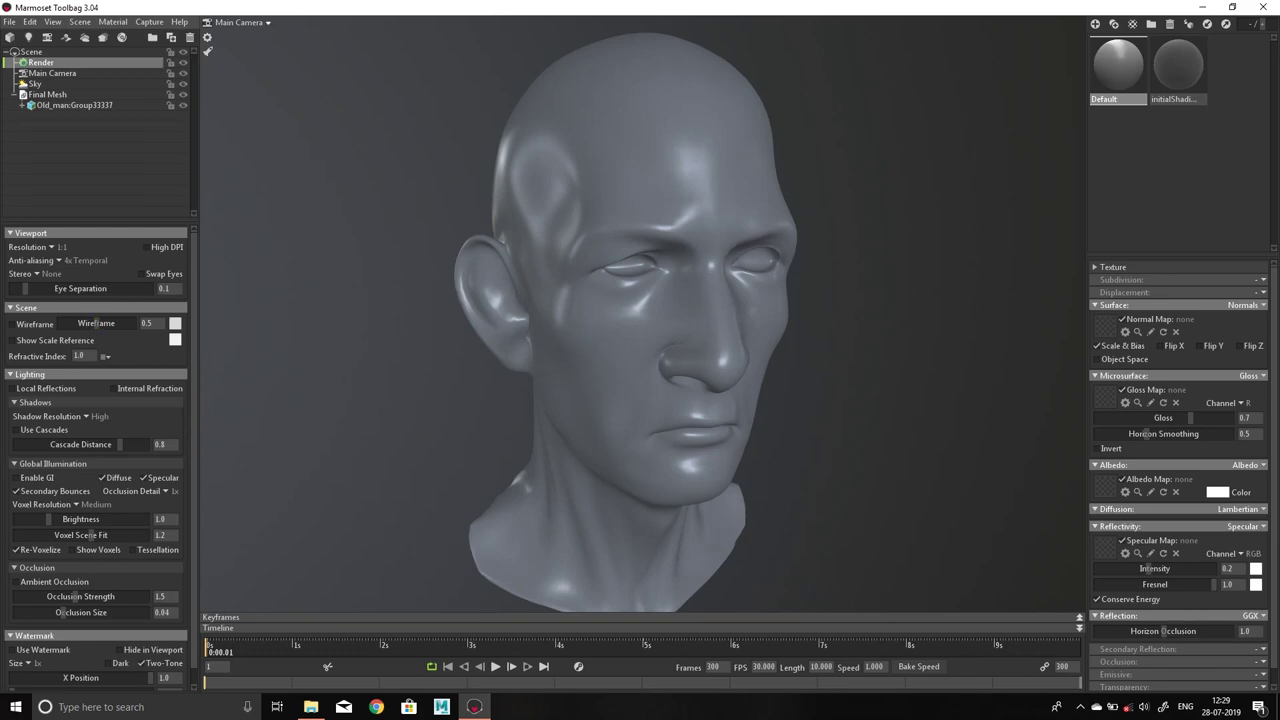
{"action": "left_click", "coordinate": [52, 73]}
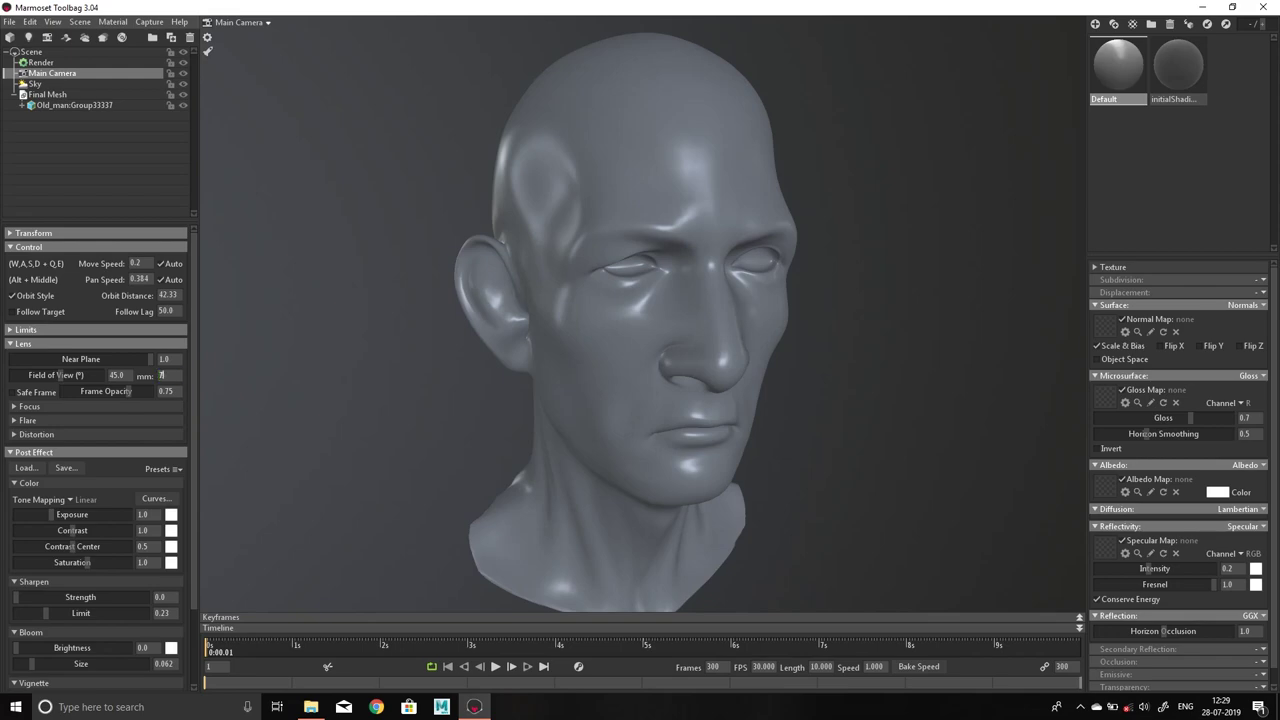
Set the camera focal length to 75 mm and orbit toward a frontal view of the head
{"action": "type", "text": "5"}
{"action": "key", "text": "Return"}
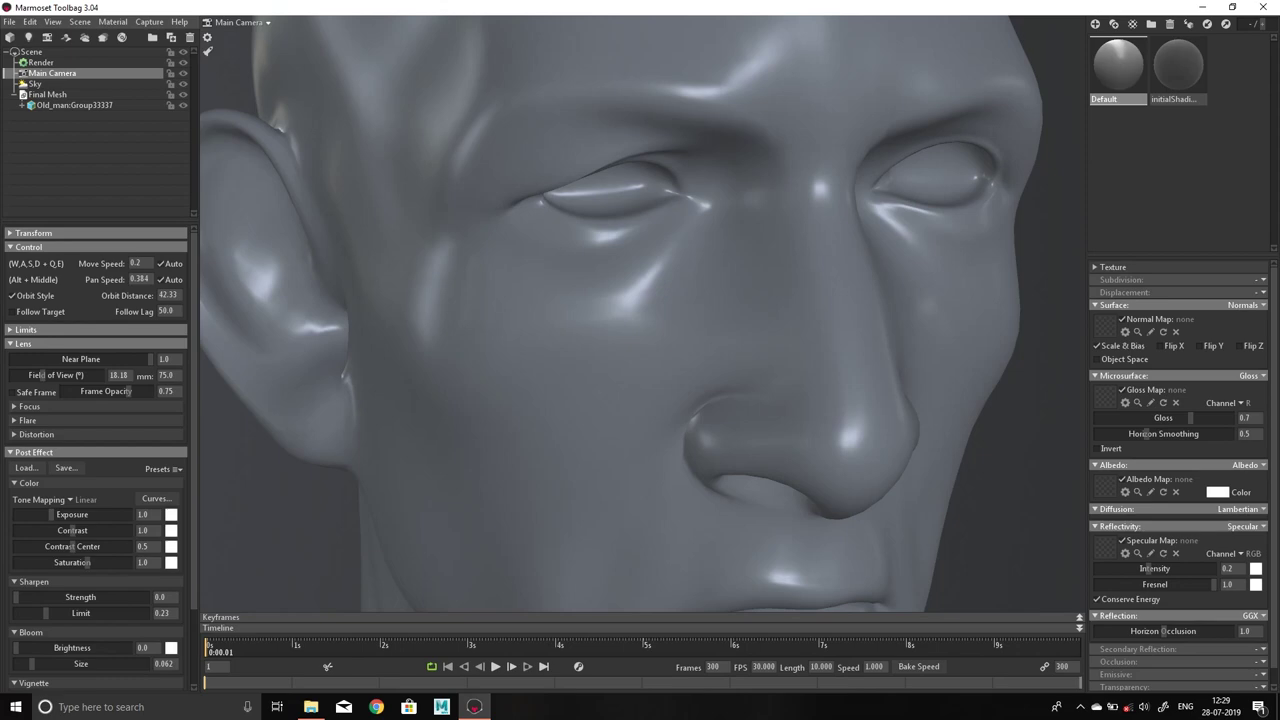
{"action": "scroll", "coordinate": [640, 313], "scroll_direction": "down", "scroll_amount": 5}
{"action": "mouse_move", "coordinate": [600, 313]}
{"action": "left_mouse_down", "text": "alt"}
{"action": "mouse_move", "coordinate": [680, 313]}
{"action": "mouse_move", "coordinate": [560, 313]}
{"action": "left_mouse_up", "text": "alt"}
{"action": "scroll", "coordinate": [640, 313], "scroll_direction": "up", "scroll_amount": 3}
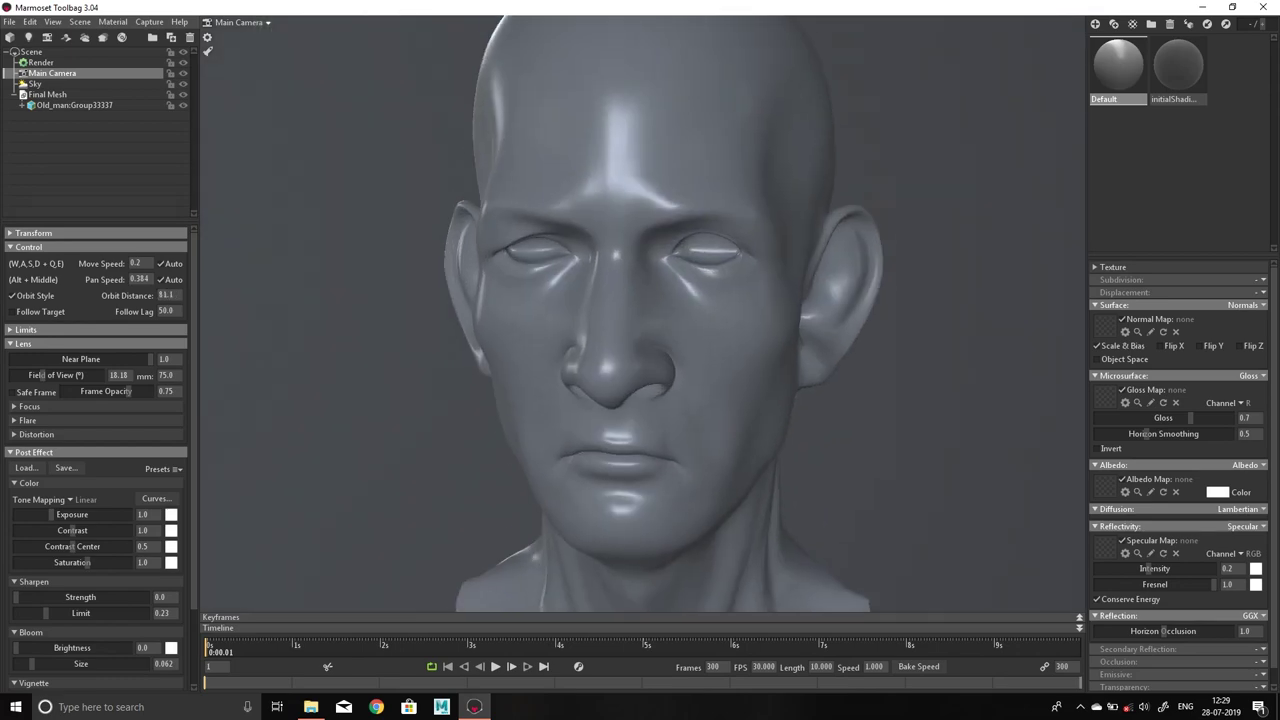
{"action": "scroll", "coordinate": [640, 313], "scroll_direction": "down", "scroll_amount": 2}
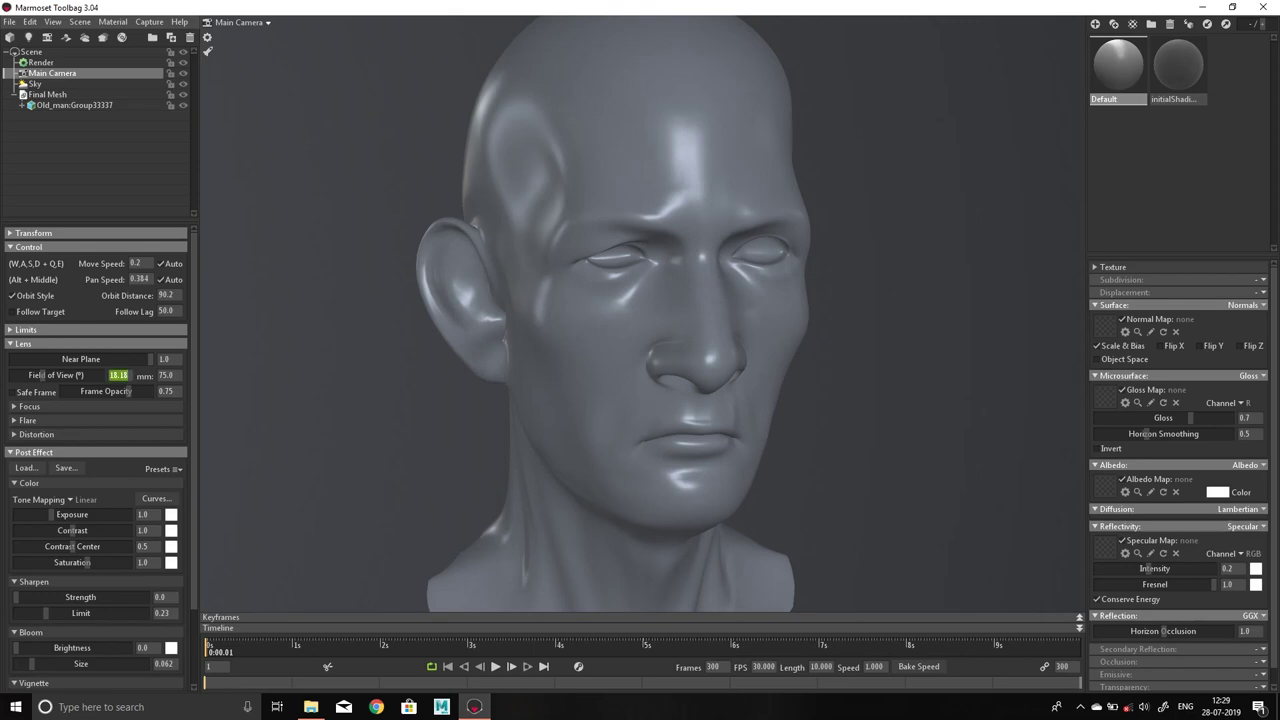
{"action": "left_click", "coordinate": [74, 105]}
{"action": "mouse_move", "coordinate": [600, 313]}
{"action": "left_mouse_down"}
{"action": "mouse_move", "coordinate": [680, 313]}
{"action": "mouse_move", "coordinate": [600, 313]}
{"action": "left_mouse_up"}
Try field-of-view values 10, 1 and 100 while reframing the head, then settle on 18
{"action": "left_click", "coordinate": [52, 73]}
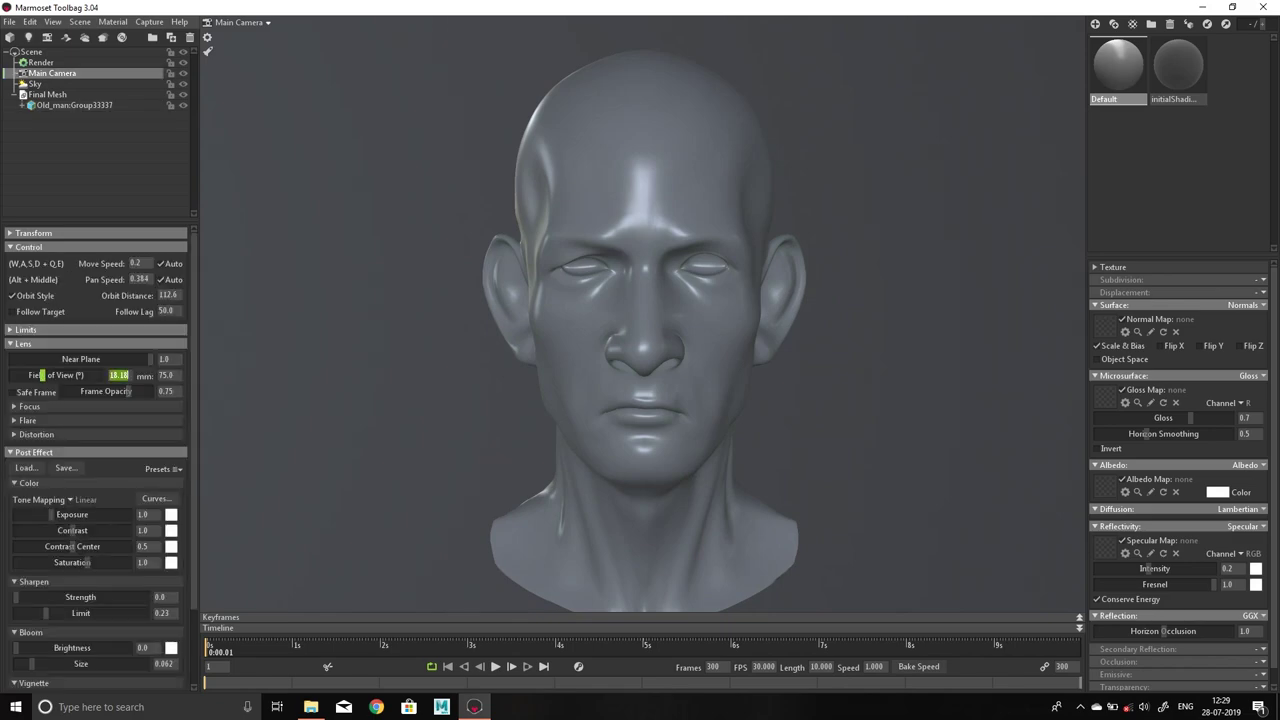
{"action": "type", "text": "10"}
{"action": "type", "text": "1"}
{"action": "key", "text": "Return"}
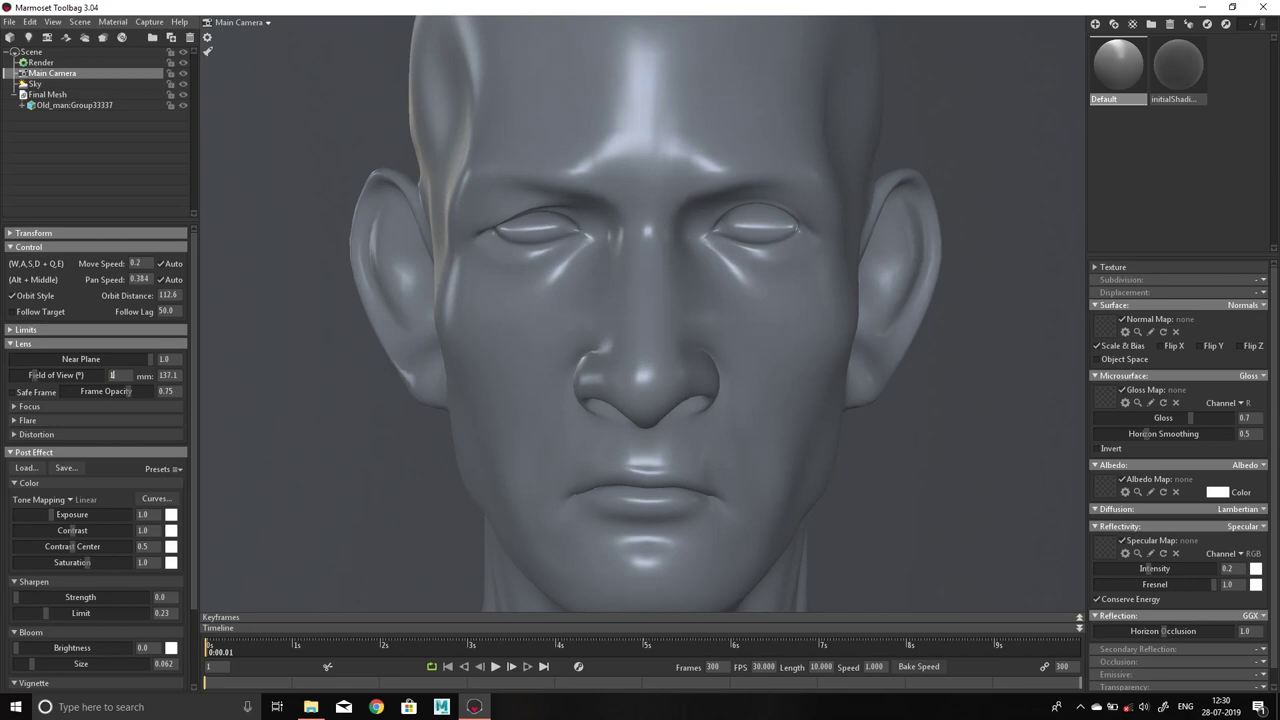
{"action": "key", "text": "Return"}
{"action": "key", "text": "f"}
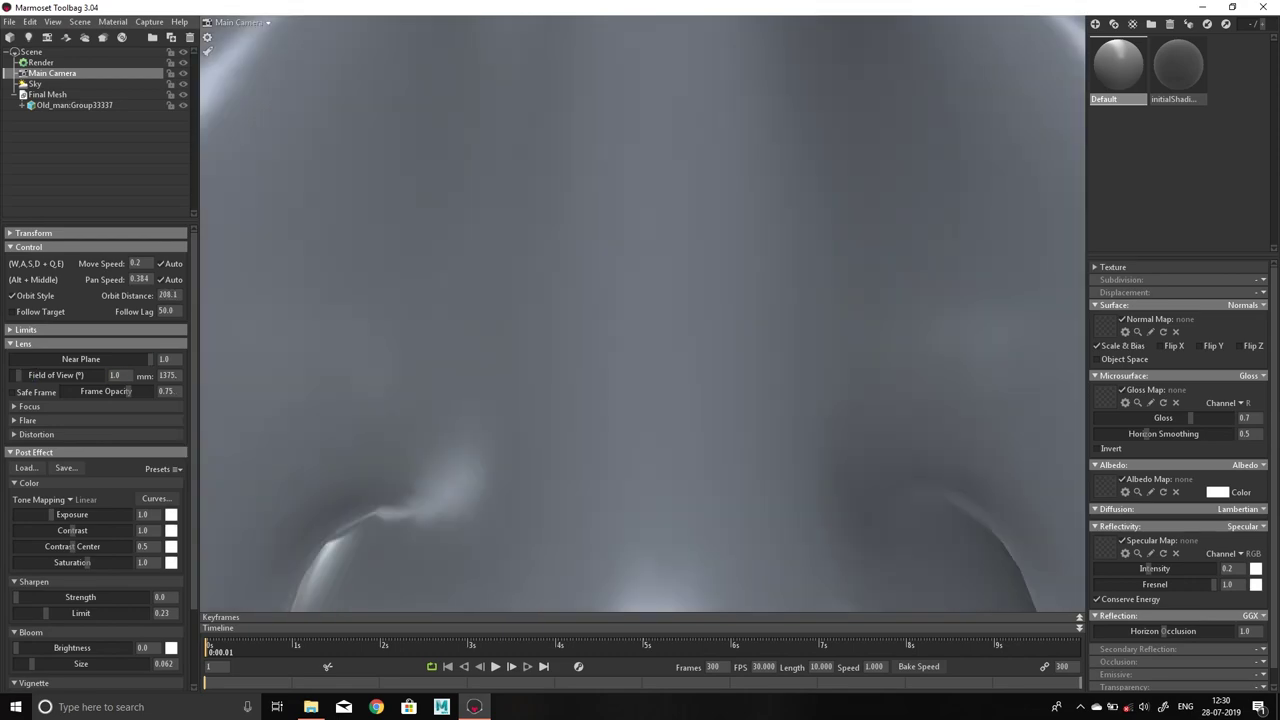
{"action": "scroll", "coordinate": [640, 330], "scroll_direction": "up", "scroll_amount": 3}
{"action": "type", "text": "100"}
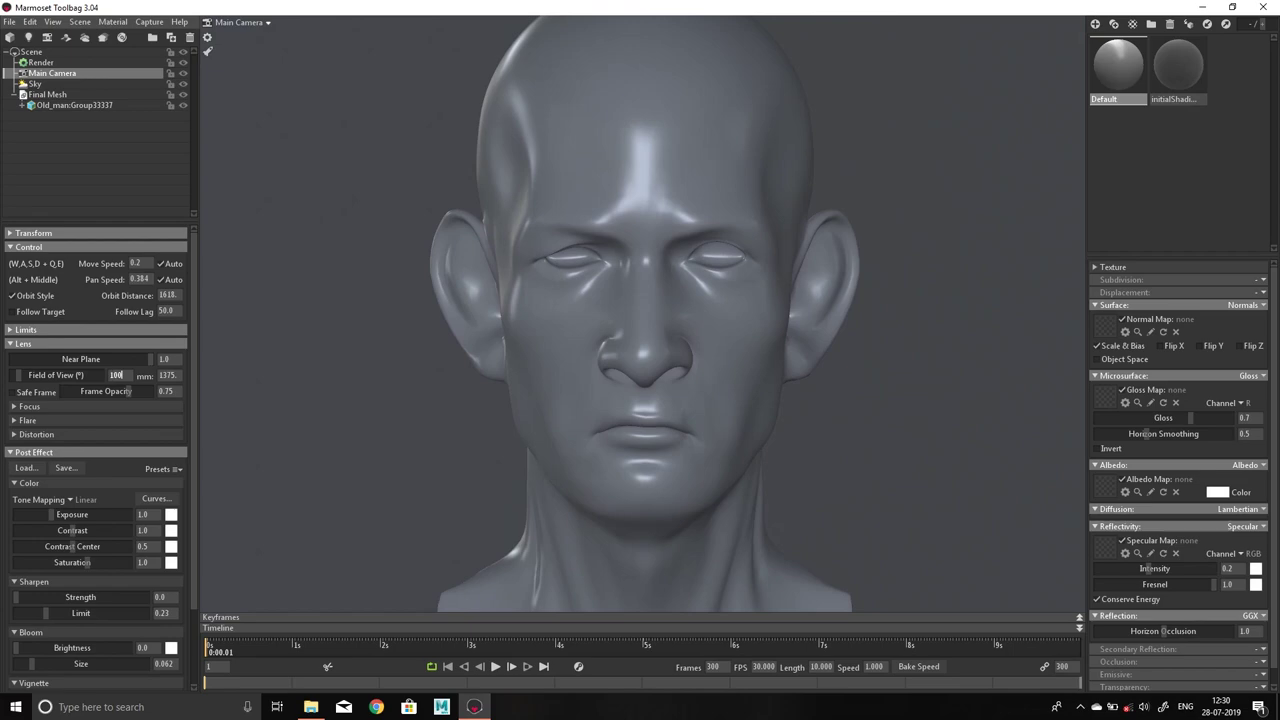
{"action": "key", "text": "Return"}
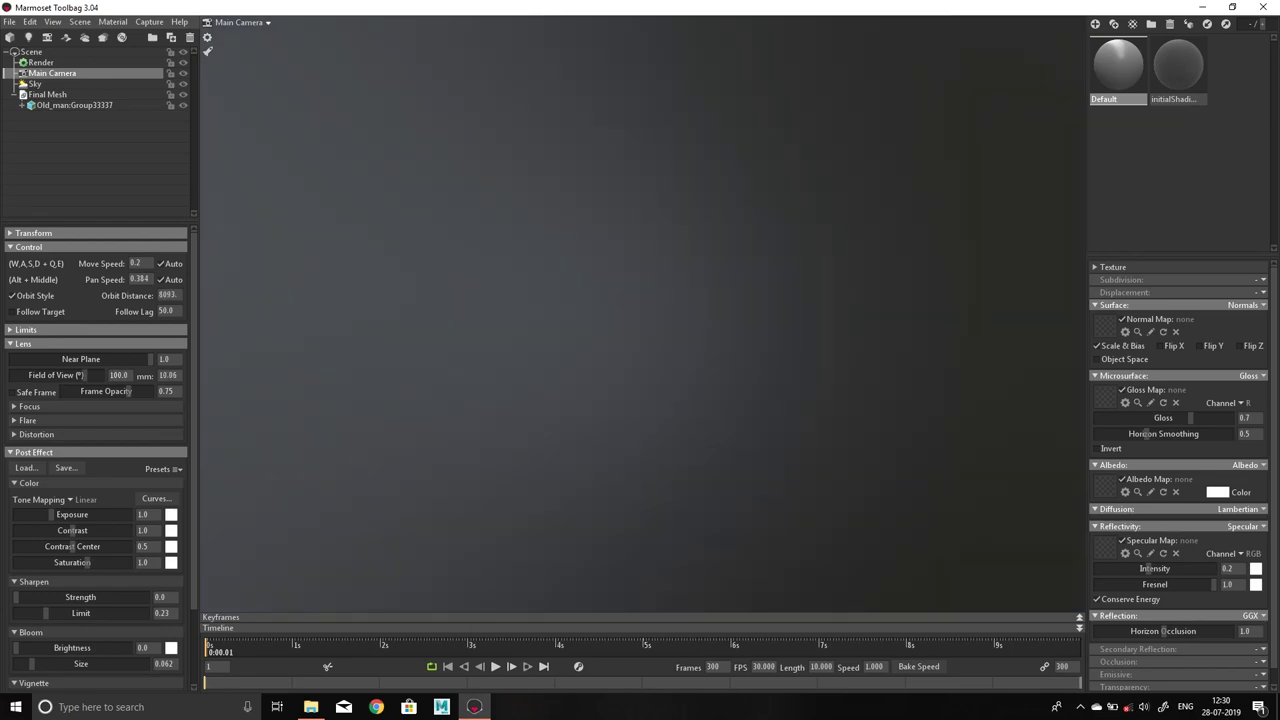
{"action": "key", "text": "f"}
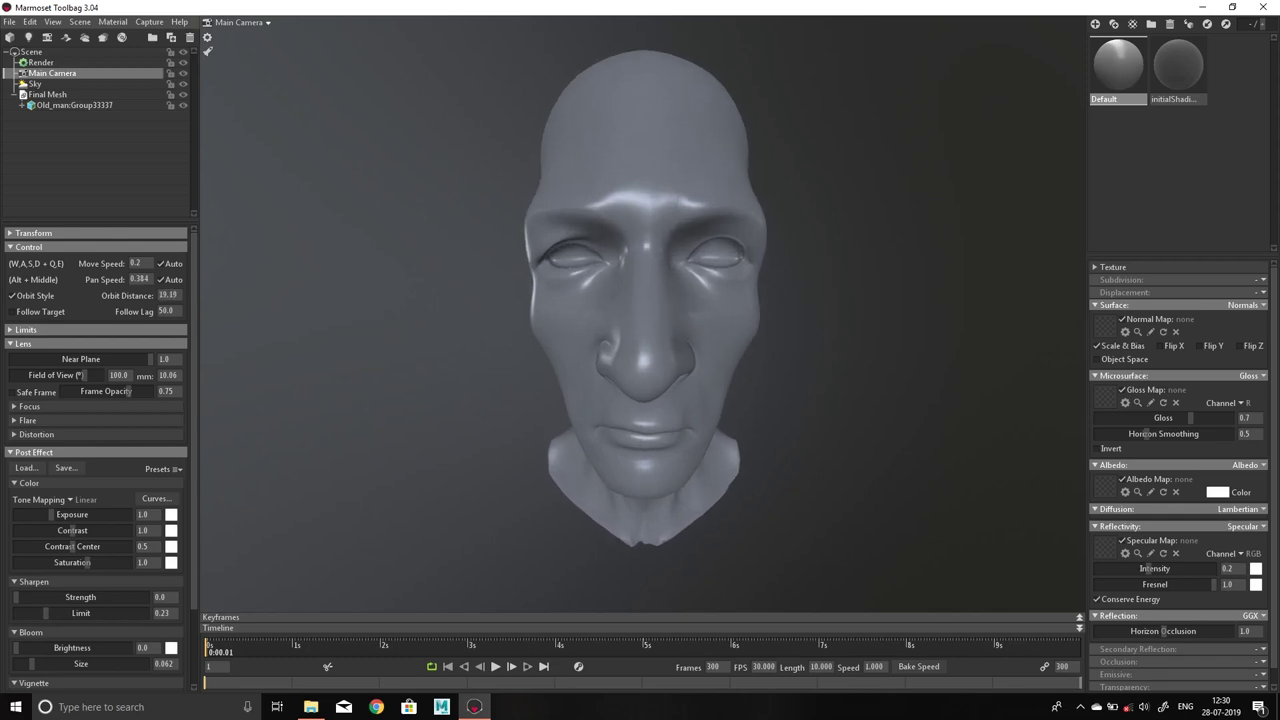
{"action": "mouse_move", "coordinate": [640, 300]}
{"action": "left_mouse_down"}
{"action": "mouse_move", "coordinate": [760, 340]}
{"action": "mouse_move", "coordinate": [1030, 320]}
{"action": "left_mouse_up"}
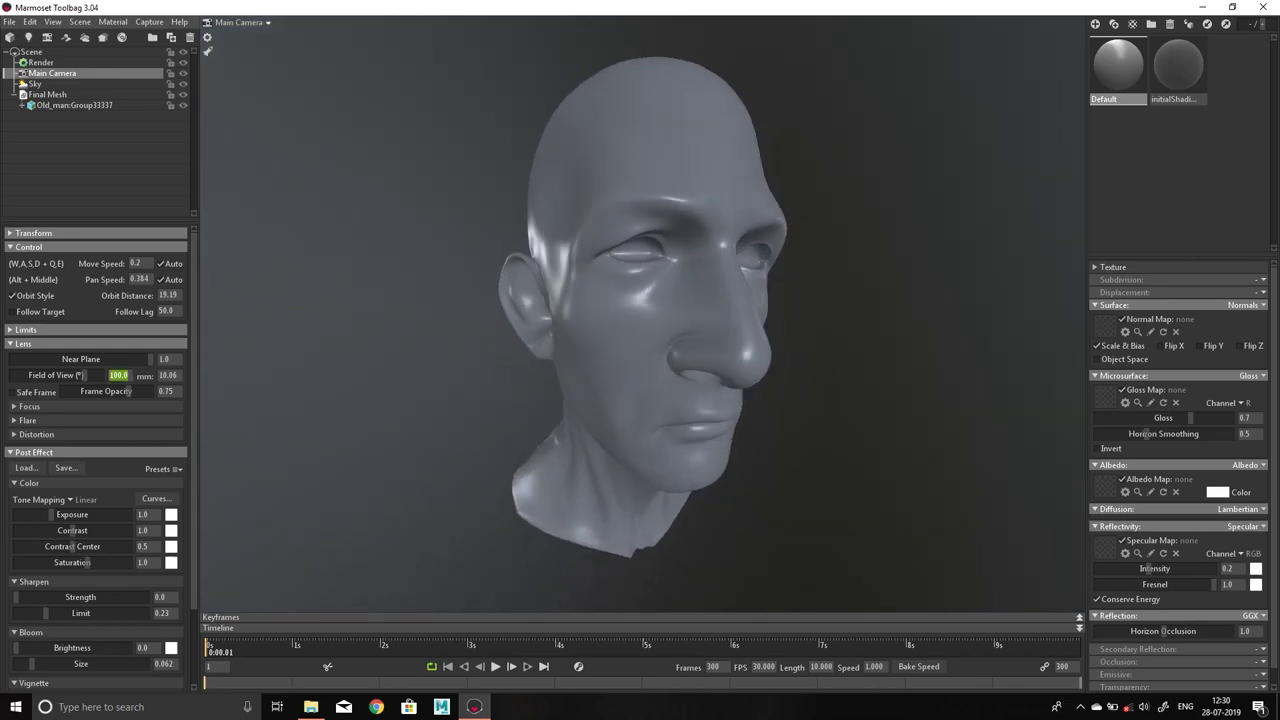
{"action": "type", "text": "10"}
{"action": "type", "text": "18"}
{"action": "key", "text": "Return"}
Orbit and zoom until the whole head is framed front-on at orbit distance 116.4
{"action": "scroll", "coordinate": [643, 313], "scroll_direction": "down", "scroll_amount": 5}
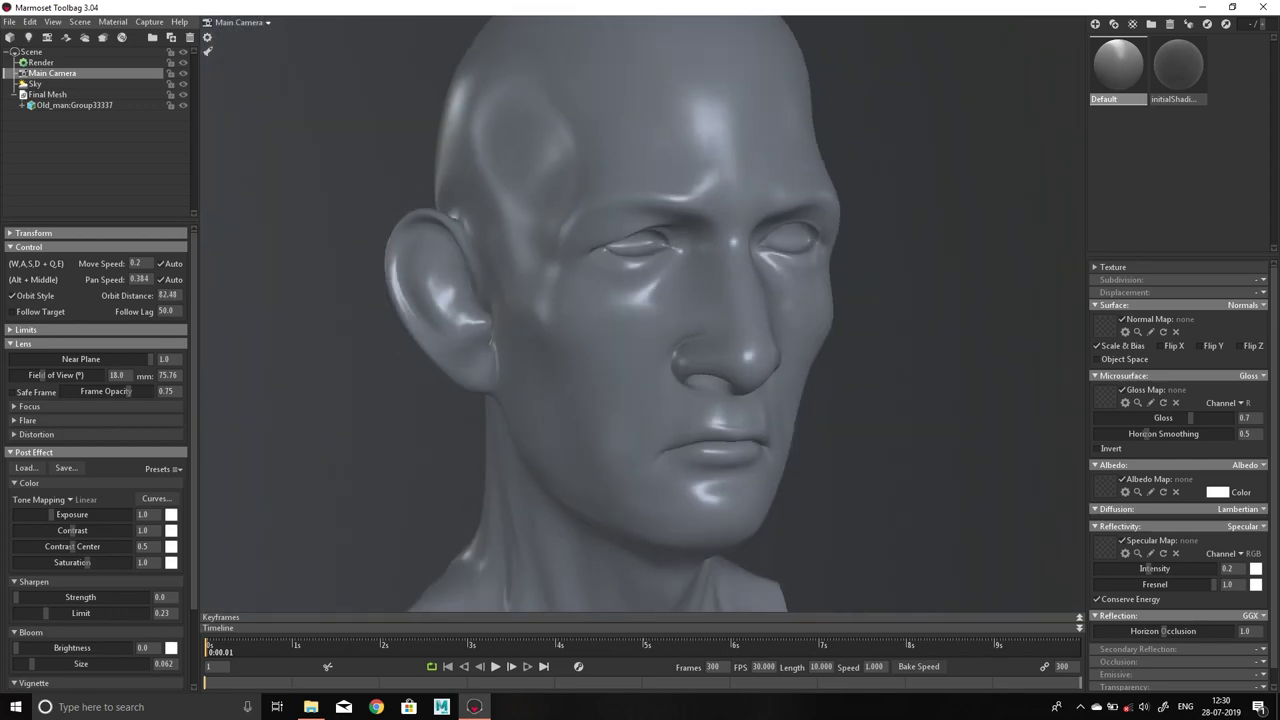
{"action": "scroll", "coordinate": [643, 313], "scroll_direction": "down", "scroll_amount": 3}
{"action": "left_click_drag", "start_coordinate": [643, 313], "coordinate": [600, 313]}
{"action": "scroll", "coordinate": [643, 313], "scroll_direction": "up", "scroll_amount": 3}
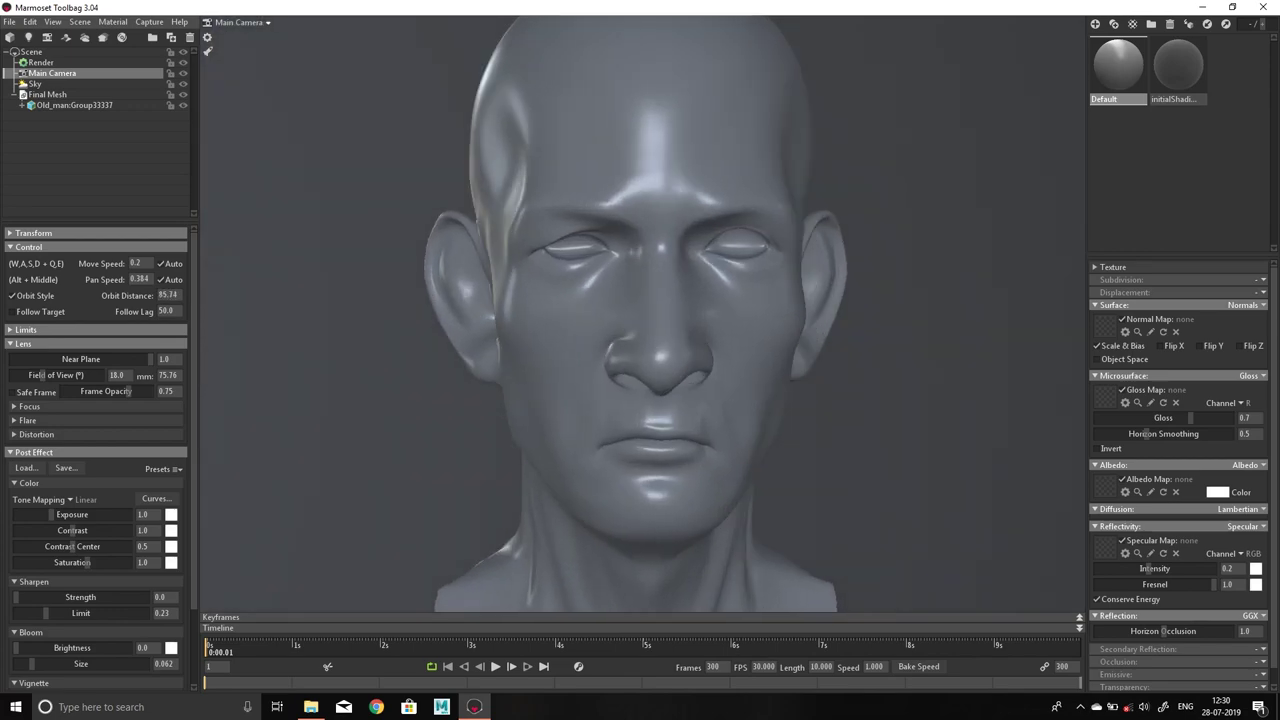
{"action": "left_click_drag", "start_coordinate": [643, 313], "coordinate": [625, 334]}
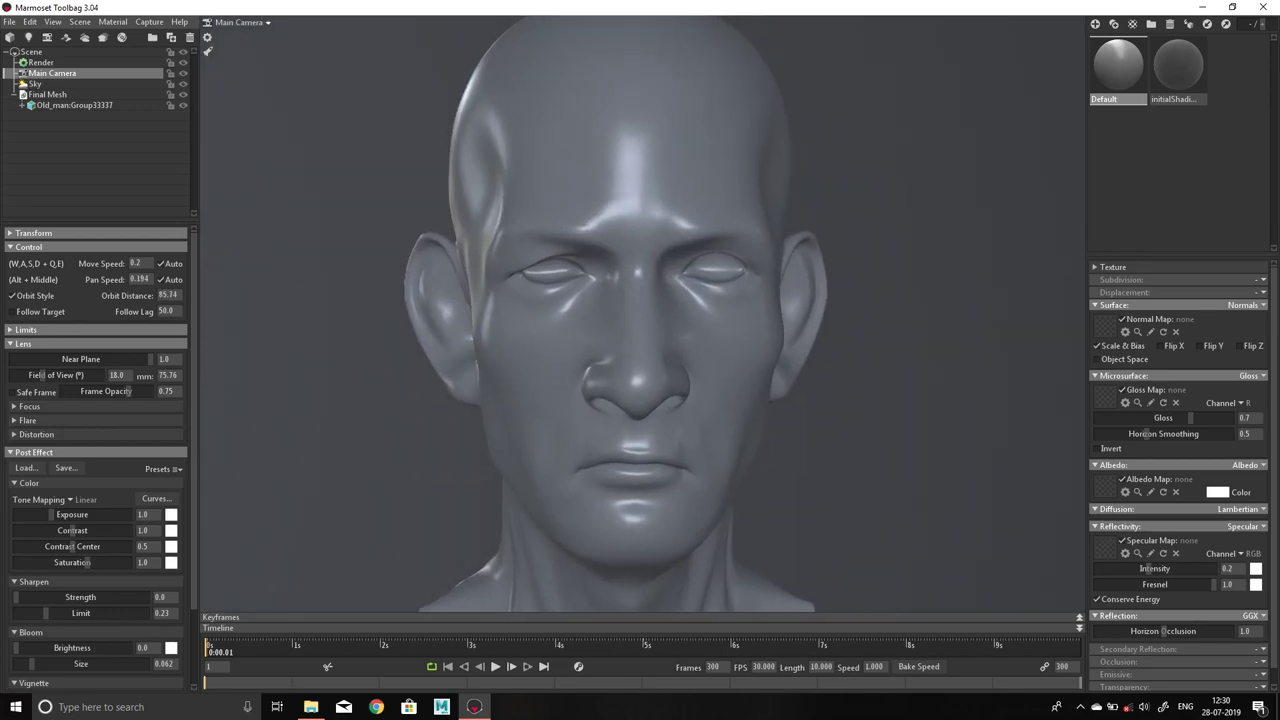
{"action": "scroll", "coordinate": [643, 313], "scroll_direction": "down", "scroll_amount": 3}
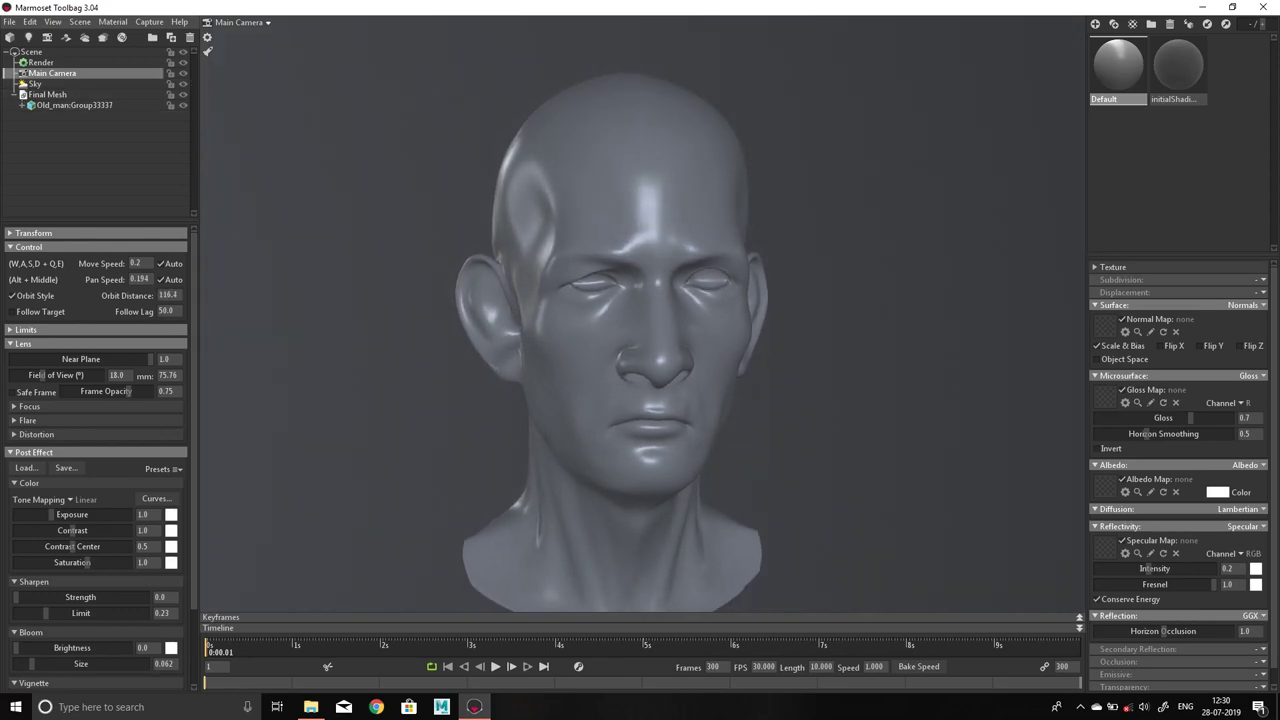
Show the Scene's scale reference and zoom and pan to compare the head with the figure
{"action": "left_click", "coordinate": [14, 51]}
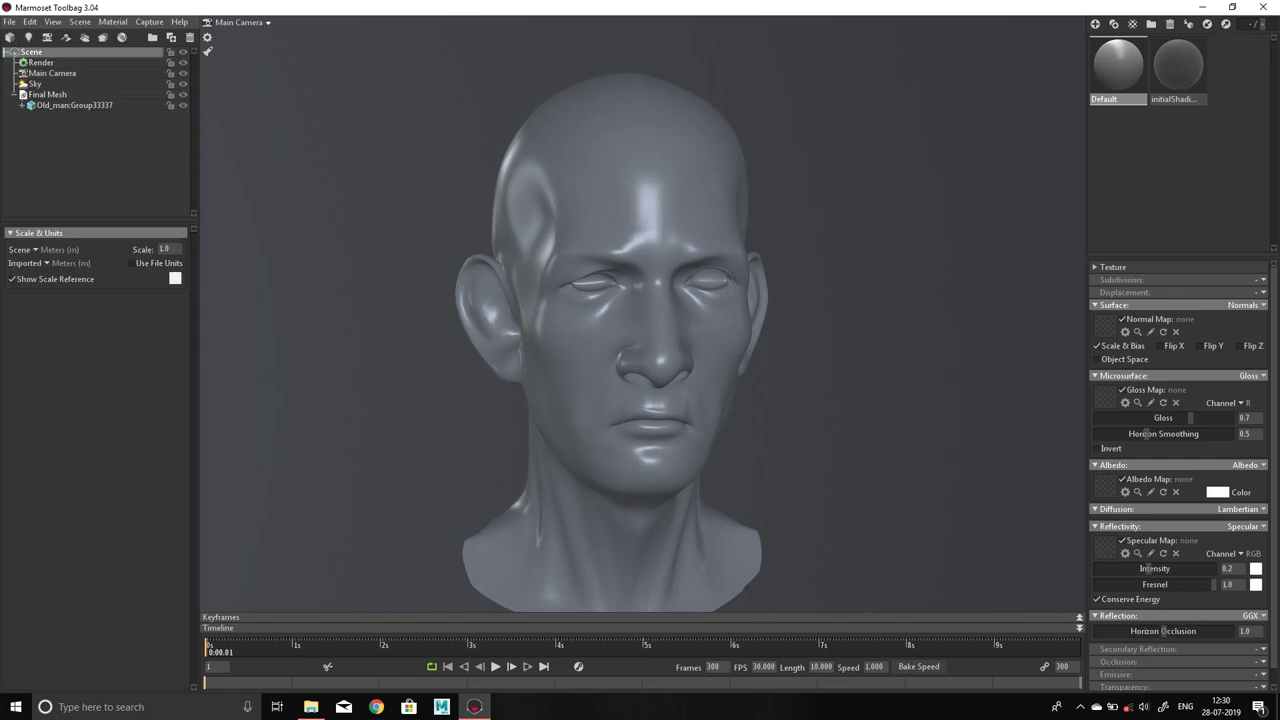
{"action": "scroll", "coordinate": [640, 330], "scroll_direction": "down", "scroll_amount": 1}
{"action": "scroll", "coordinate": [640, 330], "scroll_direction": "down", "scroll_amount": 2}
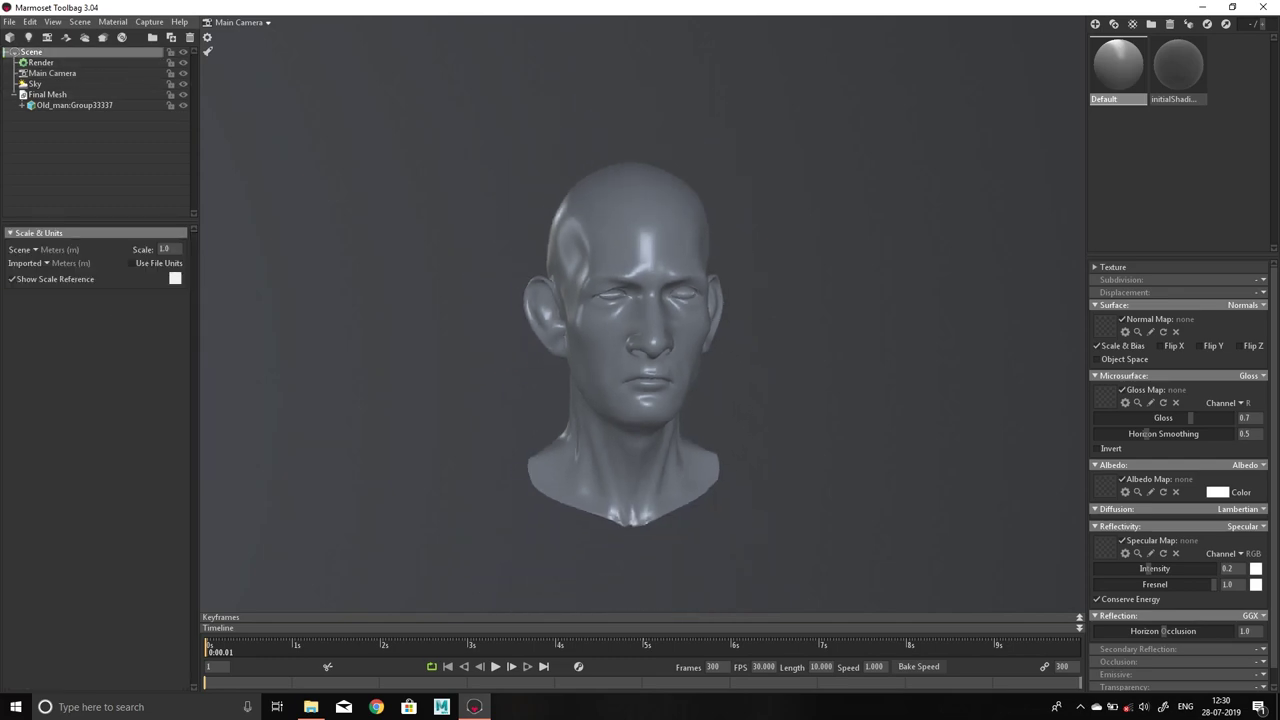
{"action": "scroll", "coordinate": [640, 330], "scroll_direction": "down", "scroll_amount": 2}
{"action": "scroll", "coordinate": [640, 330], "scroll_direction": "down", "scroll_amount": 2}
{"action": "scroll", "coordinate": [640, 330], "scroll_direction": "down", "scroll_amount": 2}
{"action": "scroll", "coordinate": [640, 330], "scroll_direction": "down", "scroll_amount": 2}
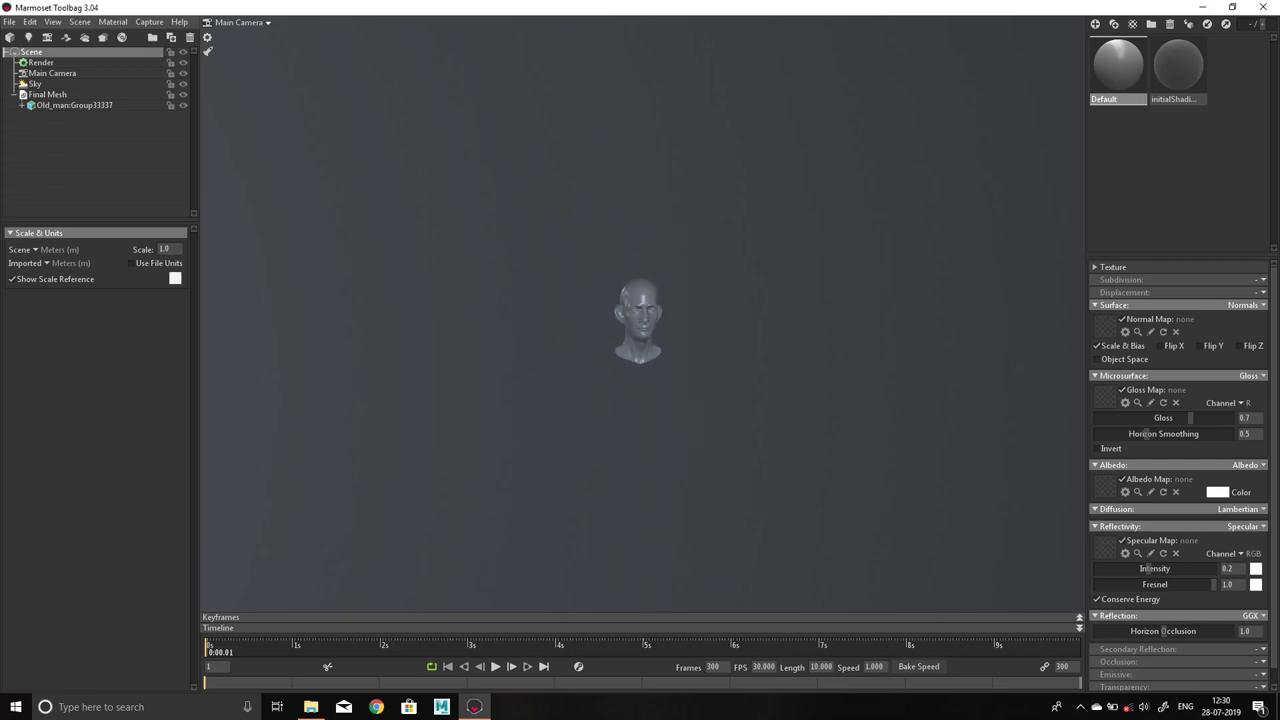
{"action": "scroll", "coordinate": [640, 330], "scroll_direction": "down", "scroll_amount": 1}
{"action": "middle_click_drag", "start_coordinate": [628, 608], "coordinate": [636, 374]}
{"action": "scroll", "coordinate": [628, 474], "scroll_direction": "up", "scroll_amount": 1}
{"action": "scroll", "coordinate": [629, 486], "scroll_direction": "up", "scroll_amount": 2}
{"action": "scroll", "coordinate": [620, 497], "scroll_direction": "up", "scroll_amount": 2}
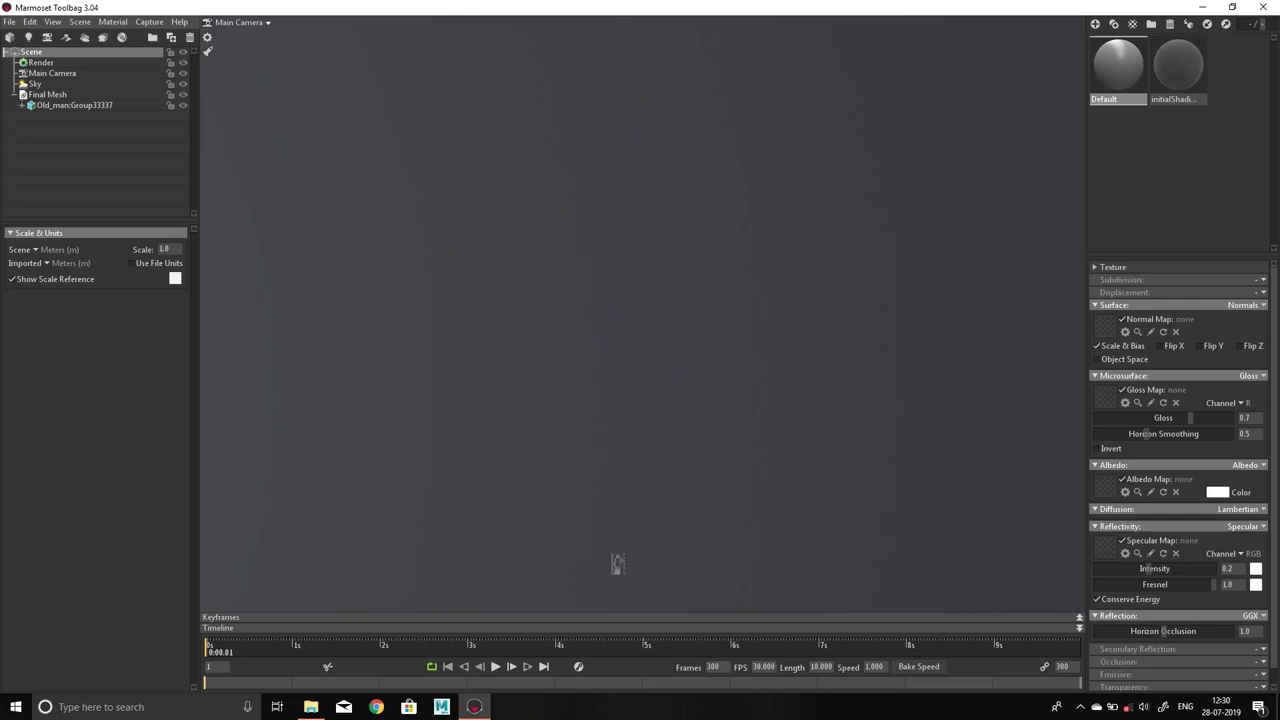
{"action": "scroll", "coordinate": [622, 352], "scroll_direction": "up", "scroll_amount": 1}
{"action": "scroll", "coordinate": [622, 352], "scroll_direction": "up", "scroll_amount": 1}
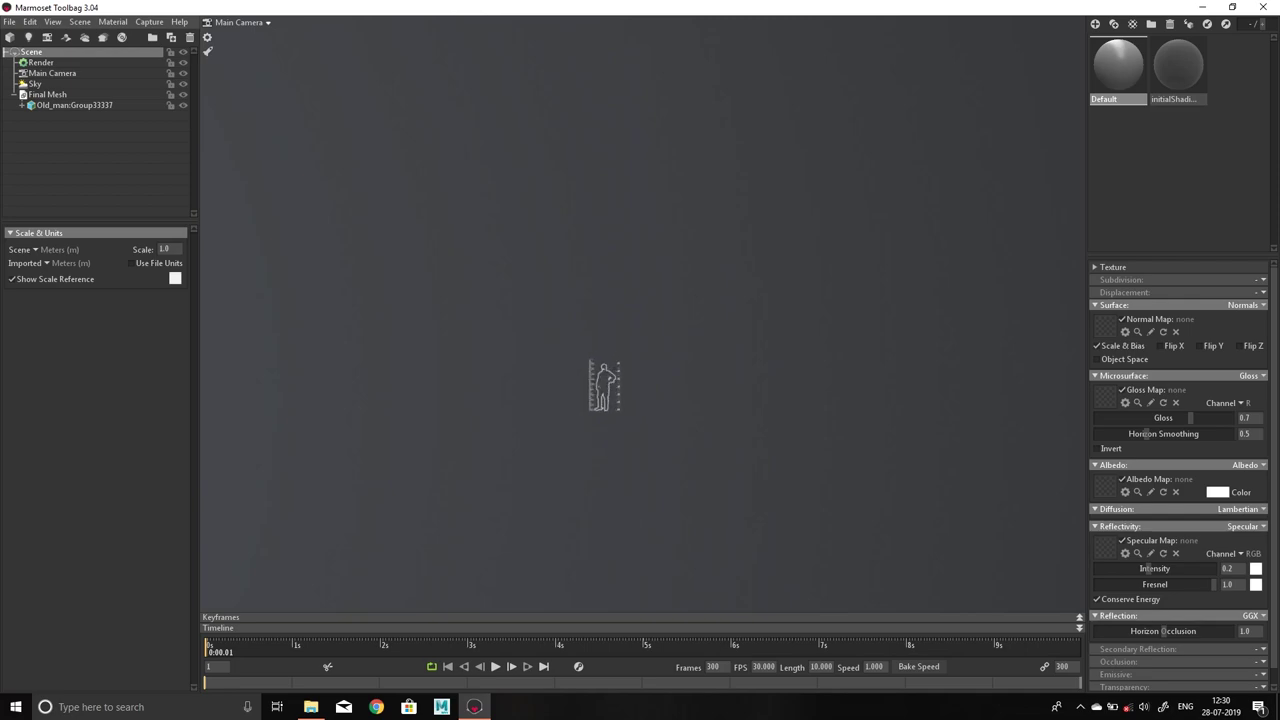
{"action": "scroll", "coordinate": [622, 352], "scroll_direction": "up", "scroll_amount": 1}
{"action": "scroll", "coordinate": [622, 352], "scroll_direction": "up", "scroll_amount": 2}
{"action": "middle_click_drag", "start_coordinate": [622, 352], "coordinate": [715, 135]}
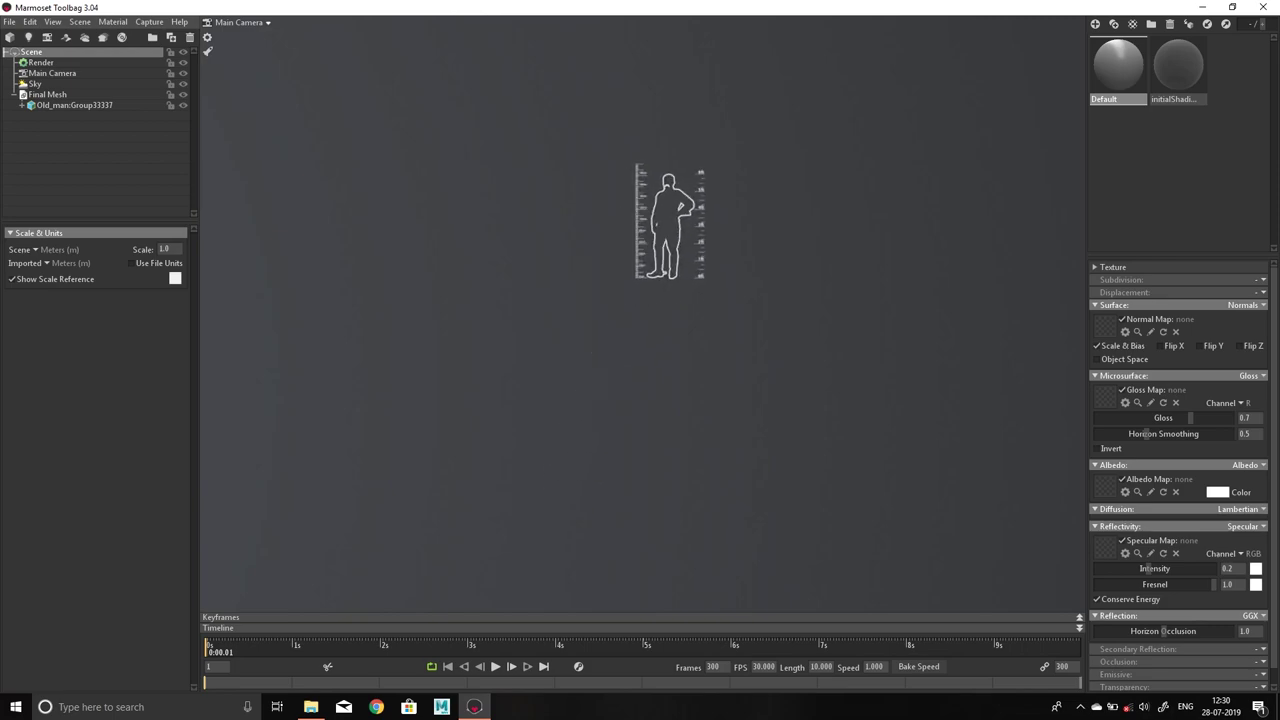
{"action": "scroll", "coordinate": [680, 190], "scroll_direction": "up", "scroll_amount": 3}
{"action": "middle_click_drag", "start_coordinate": [680, 190], "coordinate": [650, 290]}
{"action": "scroll", "coordinate": [650, 290], "scroll_direction": "up", "scroll_amount": 1}
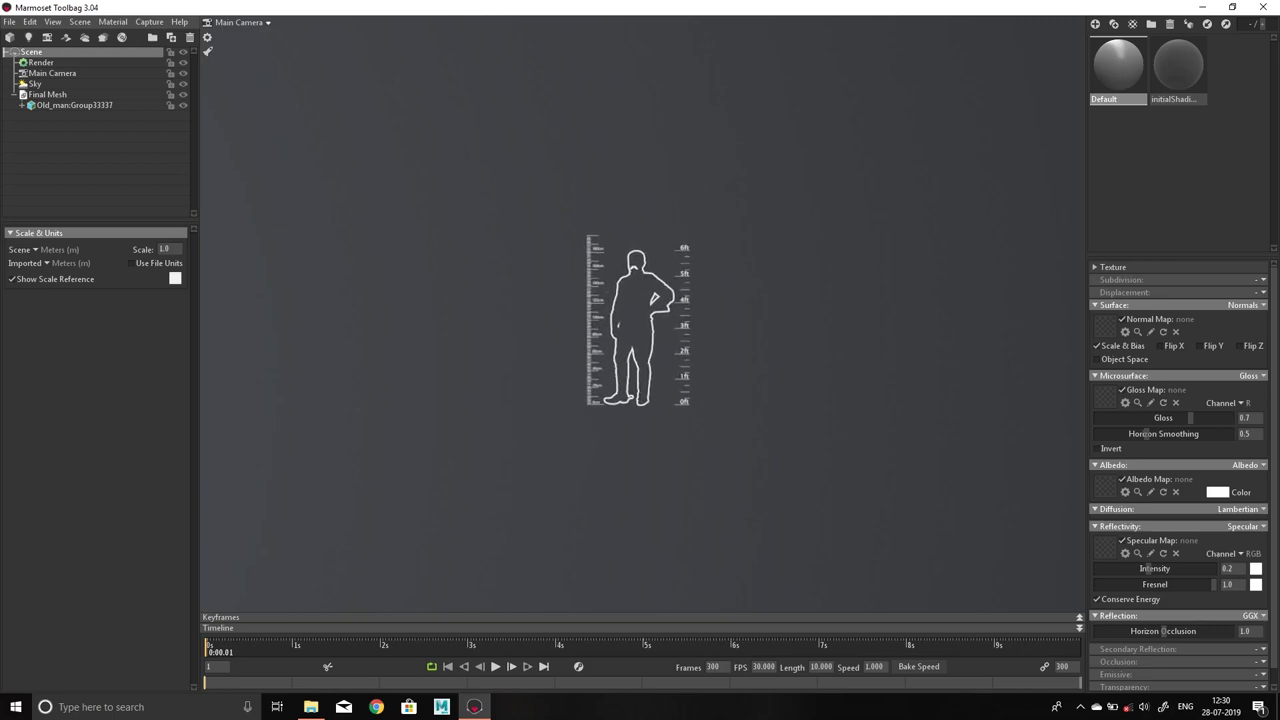
{"action": "scroll", "coordinate": [650, 290], "scroll_direction": "up", "scroll_amount": 2}
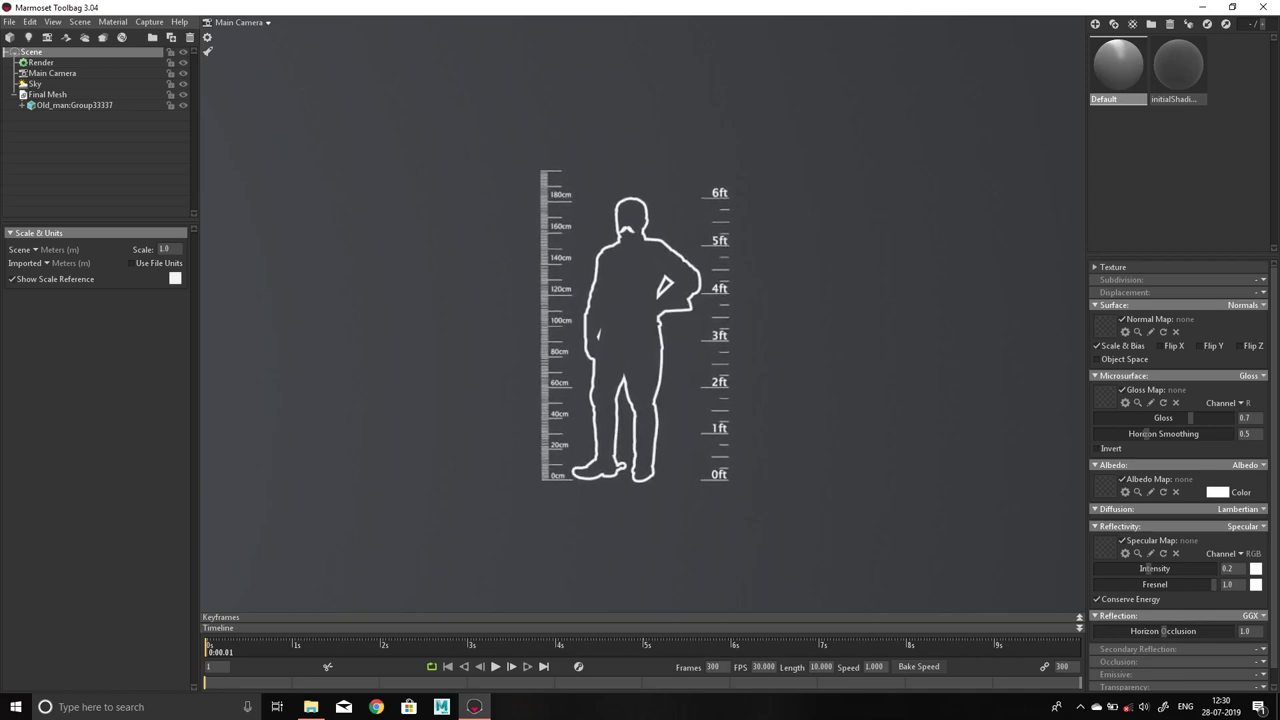
{"action": "scroll", "coordinate": [635, 330], "scroll_direction": "down", "scroll_amount": 2}
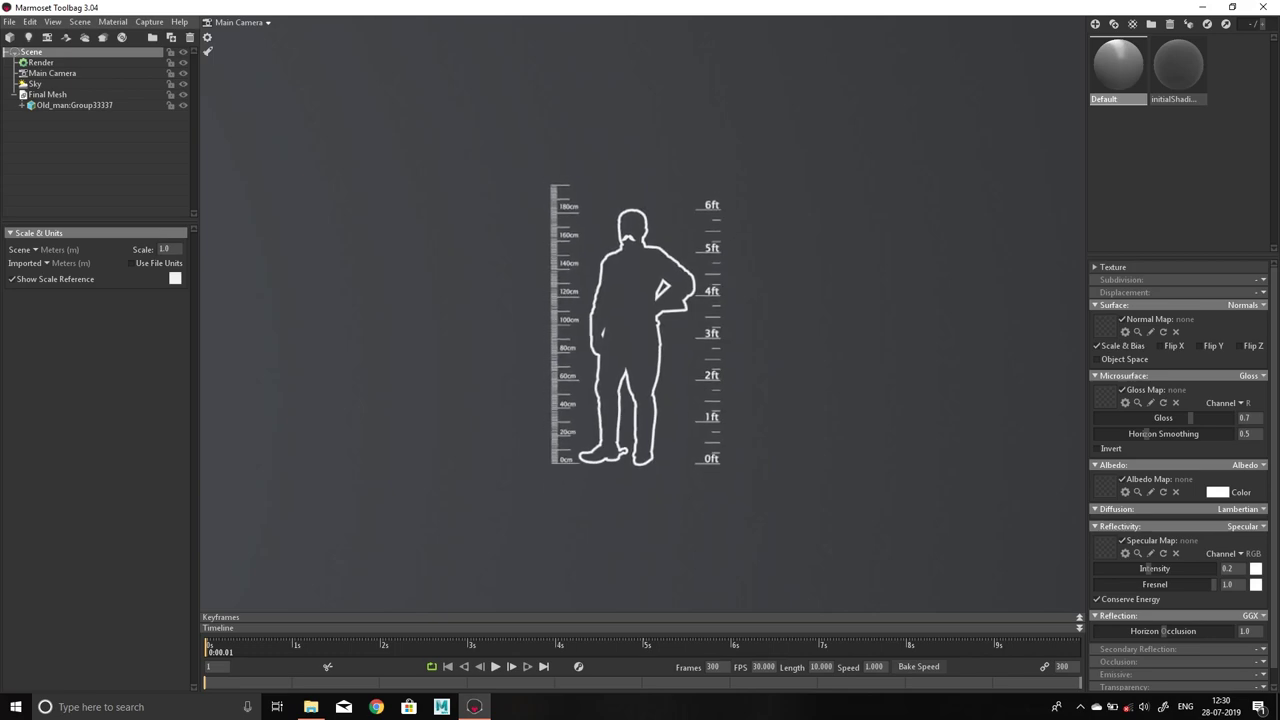
Set scene units to Feet (ft) and imported units to Centimeters (cm)
{"action": "left_click", "coordinate": [75, 105]}
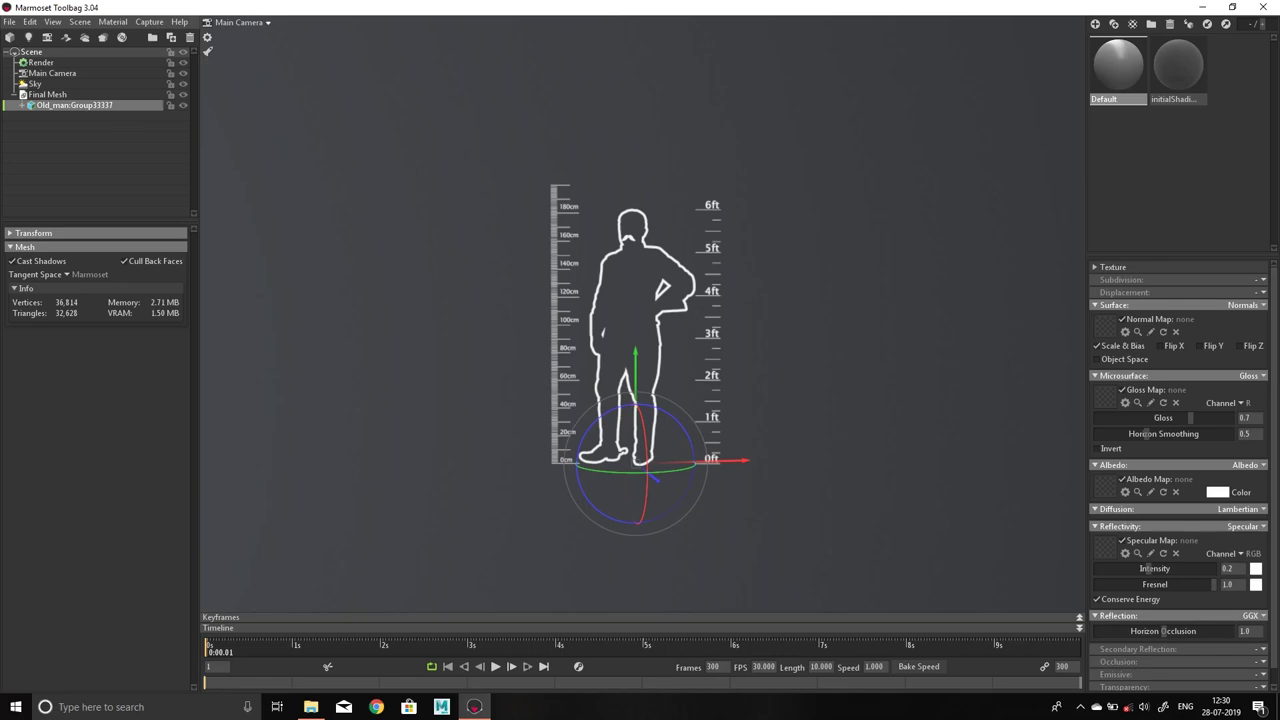
{"action": "left_click", "coordinate": [31, 51]}
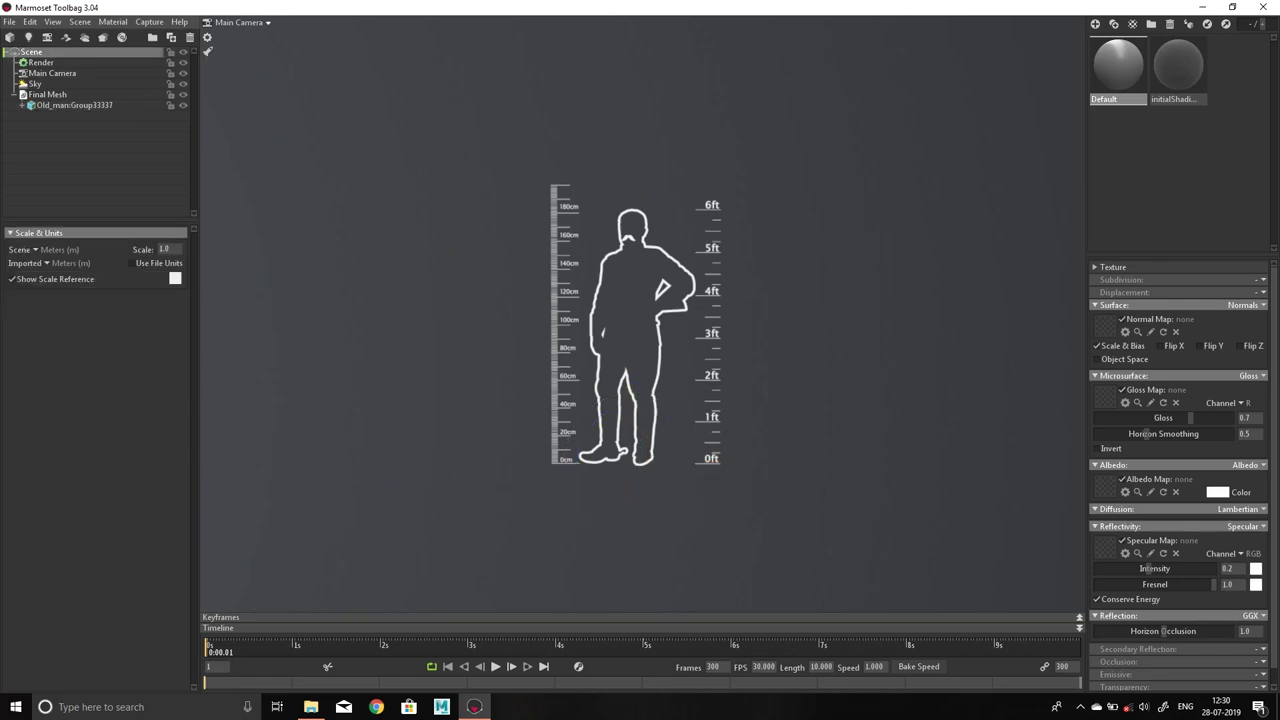
{"action": "left_click", "coordinate": [34, 249]}
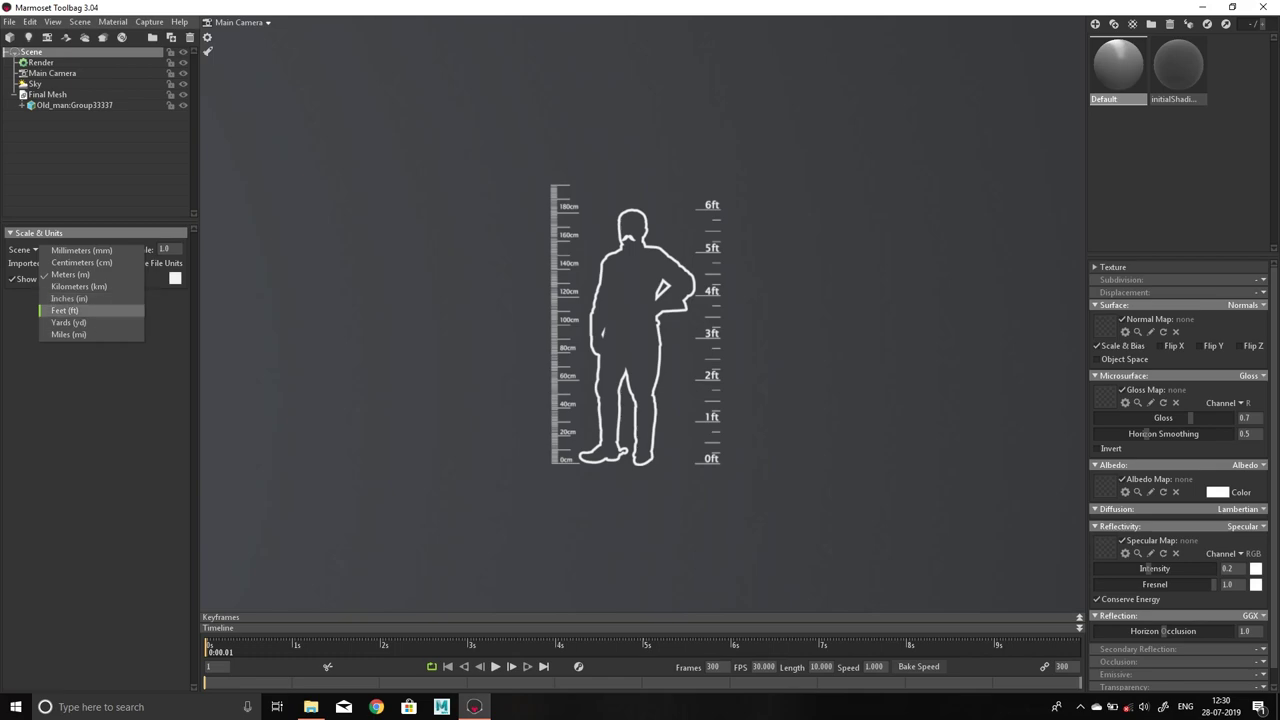
{"action": "left_click", "coordinate": [64, 310]}
{"action": "left_click", "coordinate": [28, 263]}
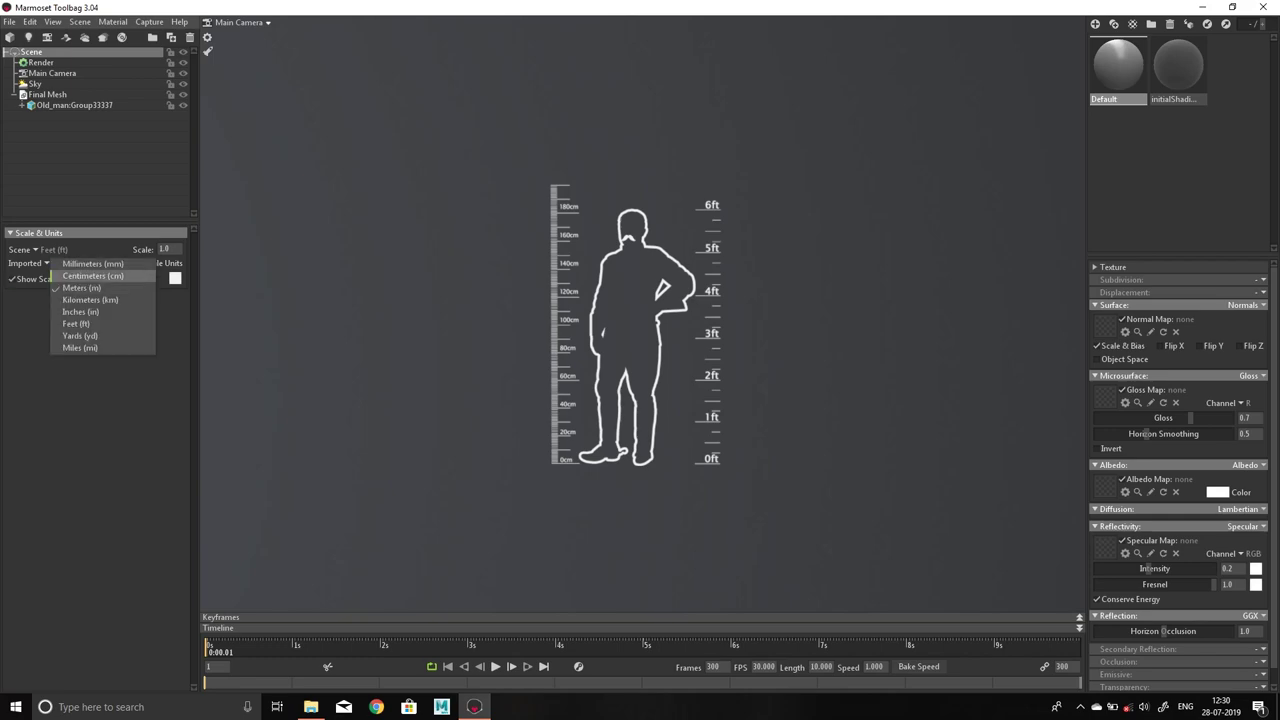
{"action": "left_click", "coordinate": [92, 275]}
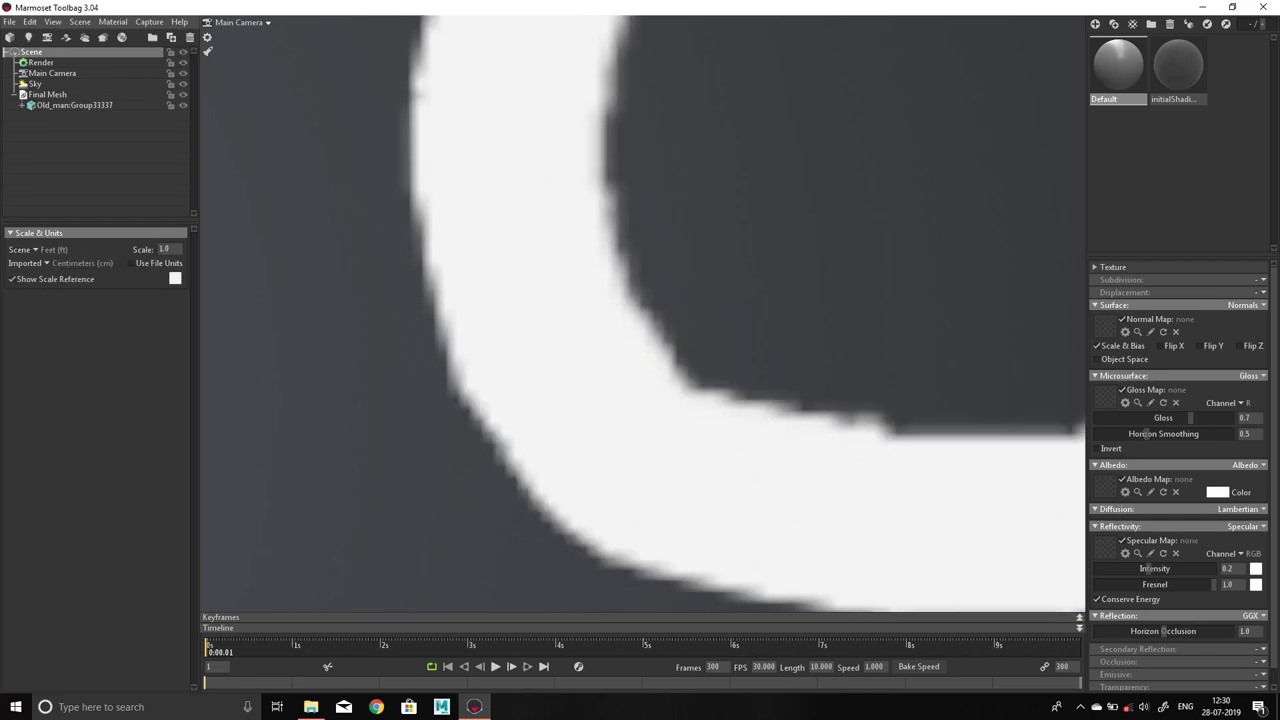
Zoom out and frame the scale reference figure, then orbit to a three-quarter view of the head
{"action": "scroll", "coordinate": [640, 320], "scroll_direction": "down", "scroll_amount": 2}
{"action": "scroll", "coordinate": [640, 320], "scroll_direction": "down", "scroll_amount": 2}
{"action": "scroll", "coordinate": [640, 320], "scroll_direction": "down", "scroll_amount": 2}
{"action": "scroll", "coordinate": [640, 320], "scroll_direction": "down", "scroll_amount": 2}
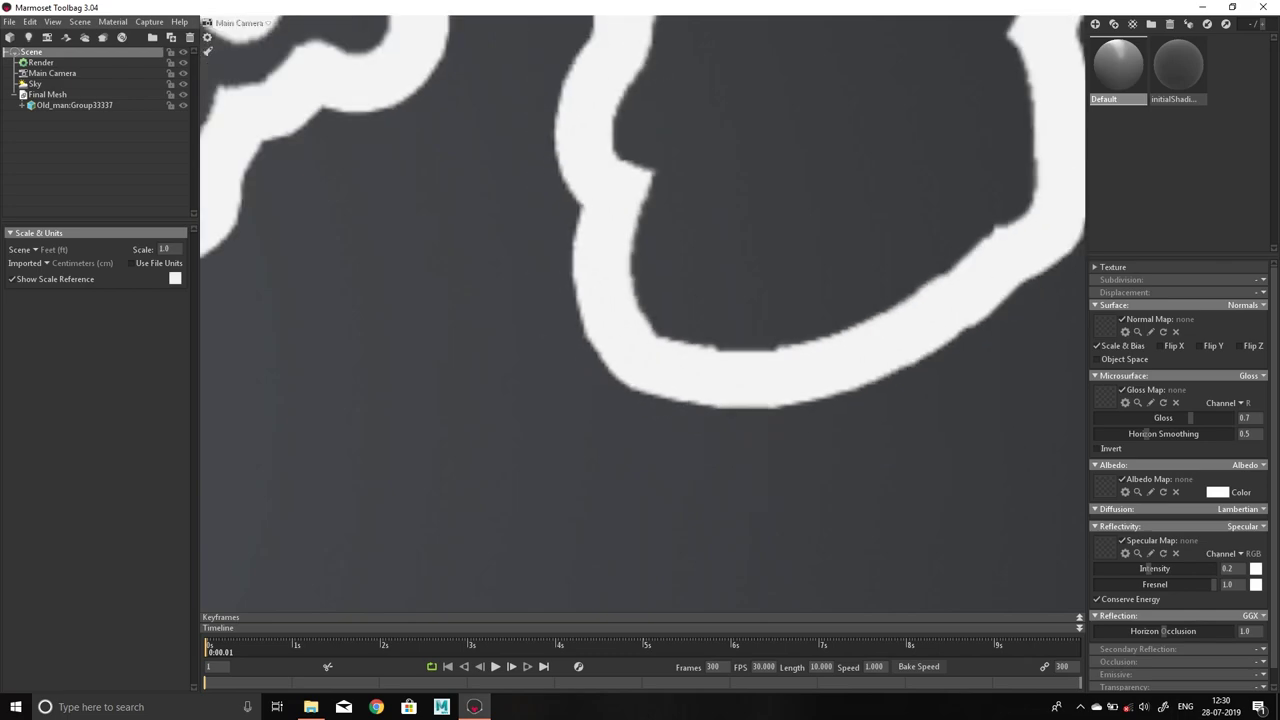
{"action": "scroll", "coordinate": [640, 320], "scroll_direction": "down", "scroll_amount": 2}
{"action": "scroll", "coordinate": [640, 320], "scroll_direction": "down", "scroll_amount": 2}
{"action": "scroll", "coordinate": [640, 320], "scroll_direction": "down", "scroll_amount": 2}
{"action": "scroll", "coordinate": [640, 320], "scroll_direction": "down", "scroll_amount": 2}
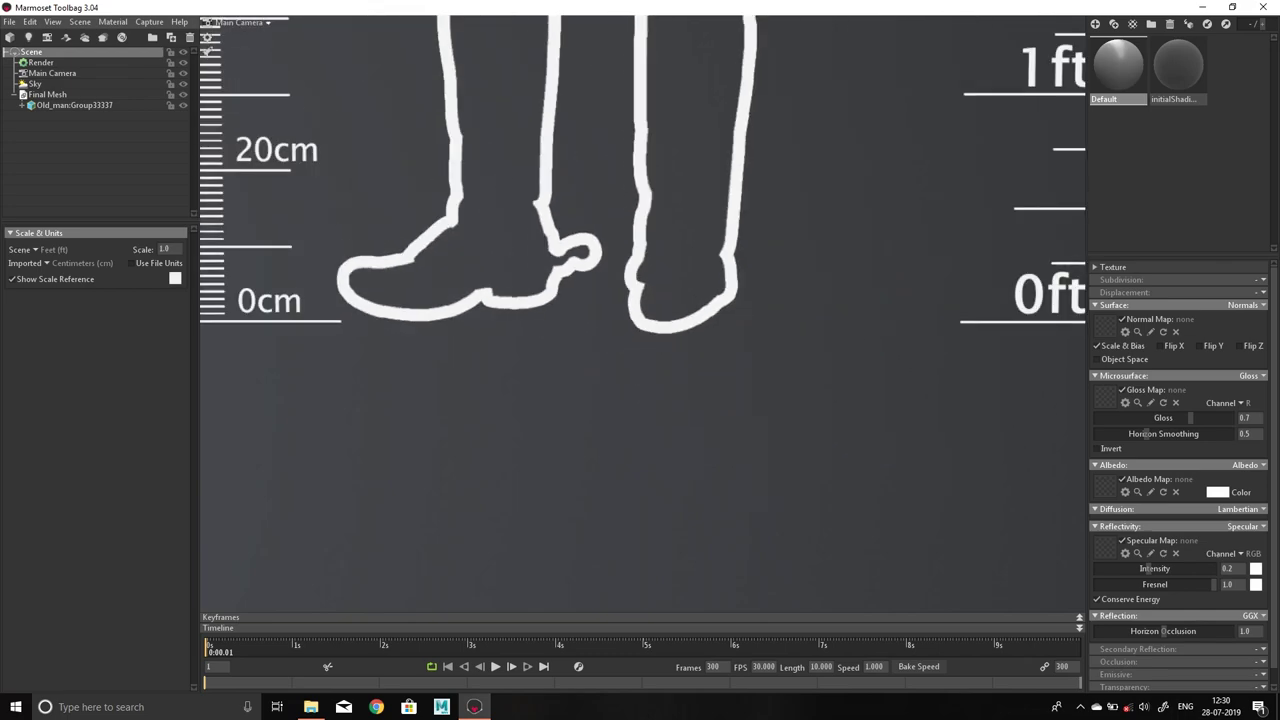
{"action": "scroll", "coordinate": [640, 320], "scroll_direction": "down", "scroll_amount": 2}
{"action": "scroll", "coordinate": [640, 320], "scroll_direction": "down", "scroll_amount": 2}
{"action": "scroll", "coordinate": [640, 320], "scroll_direction": "down", "scroll_amount": 2}
{"action": "scroll", "coordinate": [640, 320], "scroll_direction": "down", "scroll_amount": 2}
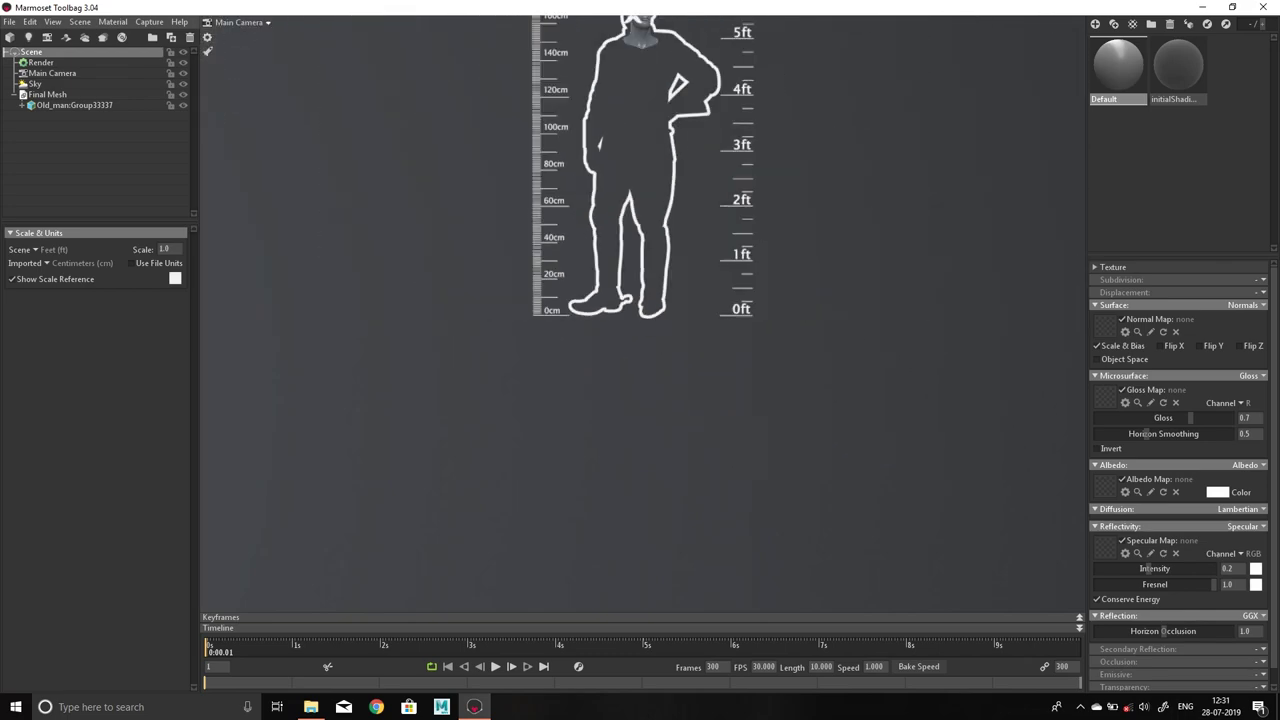
{"action": "key", "text": "f"}
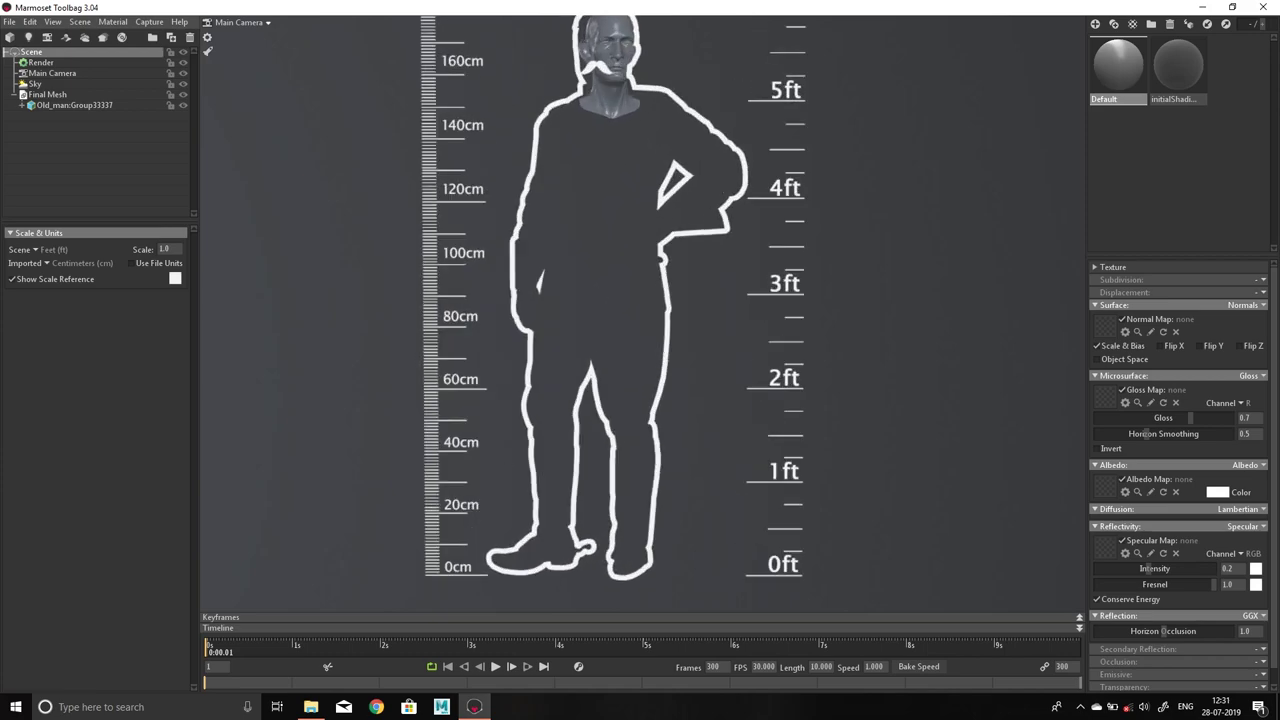
{"action": "scroll", "coordinate": [640, 320], "scroll_direction": "up", "scroll_amount": 1}
{"action": "scroll", "coordinate": [640, 320], "scroll_direction": "up", "scroll_amount": 1}
{"action": "scroll", "coordinate": [640, 320], "scroll_direction": "up", "scroll_amount": 1}
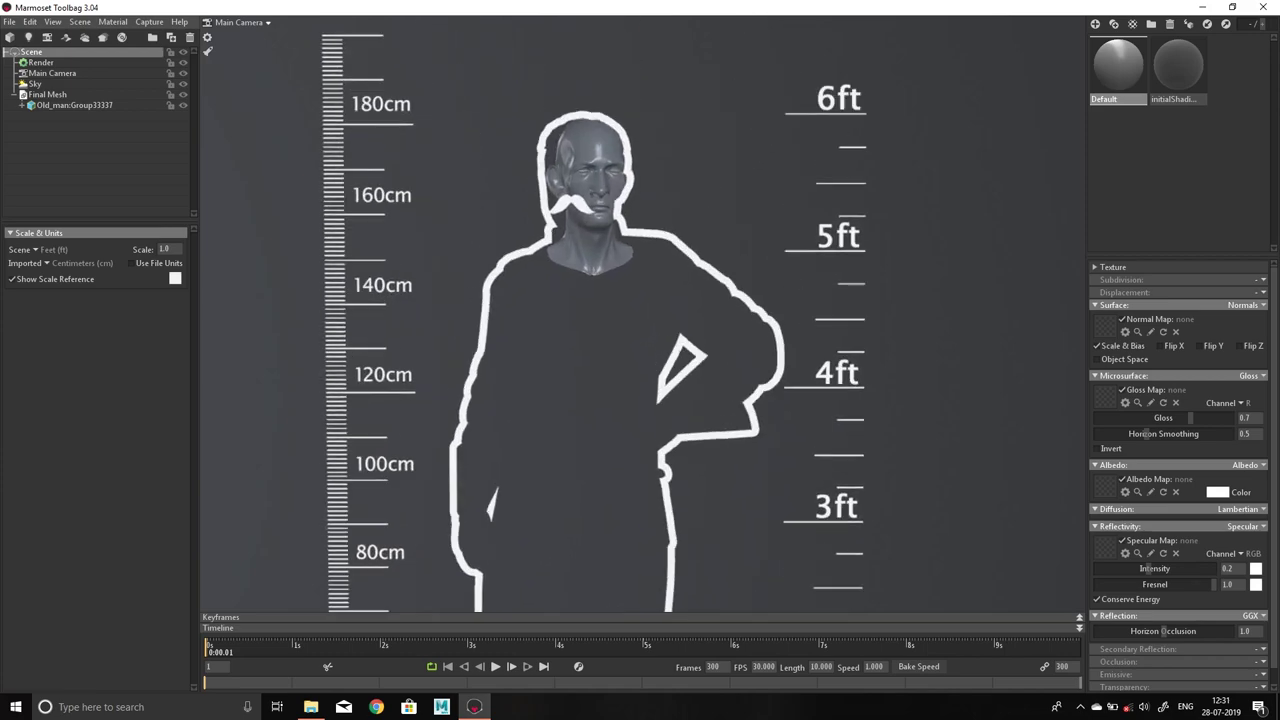
{"action": "scroll", "coordinate": [640, 320], "scroll_direction": "up", "scroll_amount": 2}
{"action": "scroll", "coordinate": [640, 320], "scroll_direction": "up", "scroll_amount": 1}
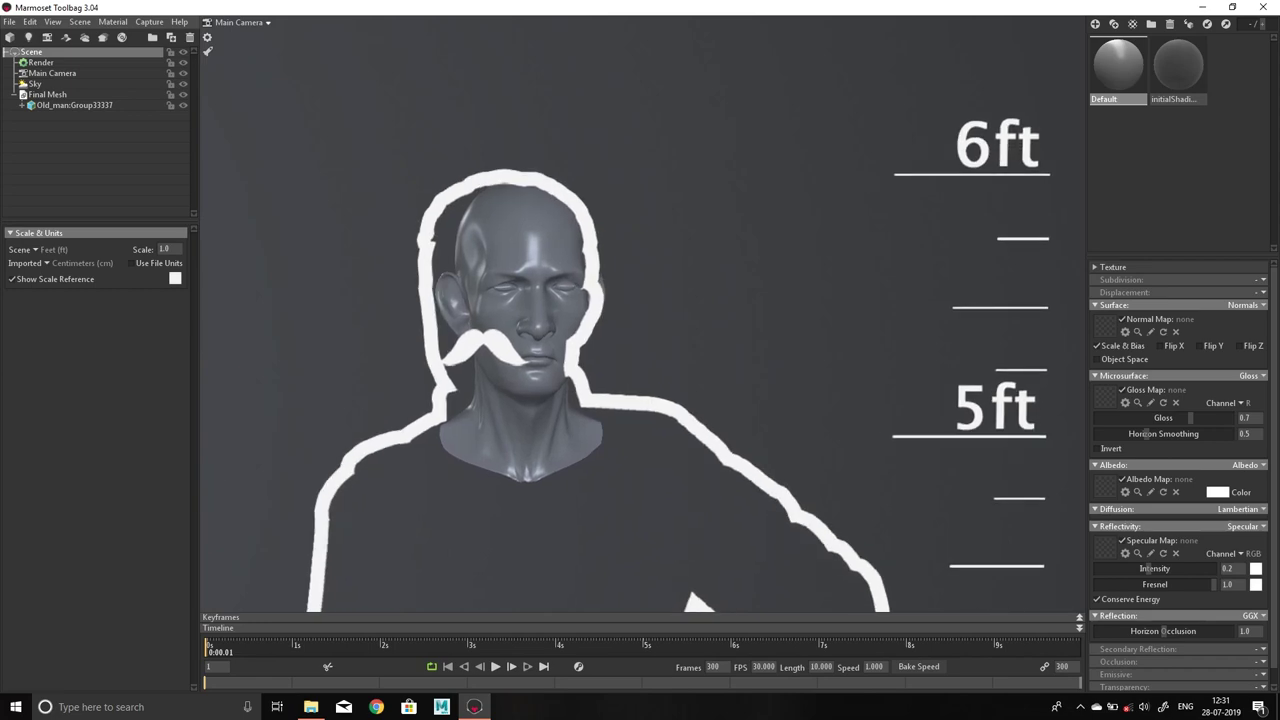
{"action": "scroll", "coordinate": [640, 320], "scroll_direction": "up", "scroll_amount": 1}
{"action": "mouse_move", "coordinate": [720, 600]}
{"action": "left_mouse_down"}
{"action": "mouse_move", "coordinate": [671, 612]}
{"action": "mouse_move", "coordinate": [651, 603]}
{"action": "mouse_move", "coordinate": [671, 591]}
{"action": "mouse_move", "coordinate": [600, 598]}
{"action": "left_mouse_up"}
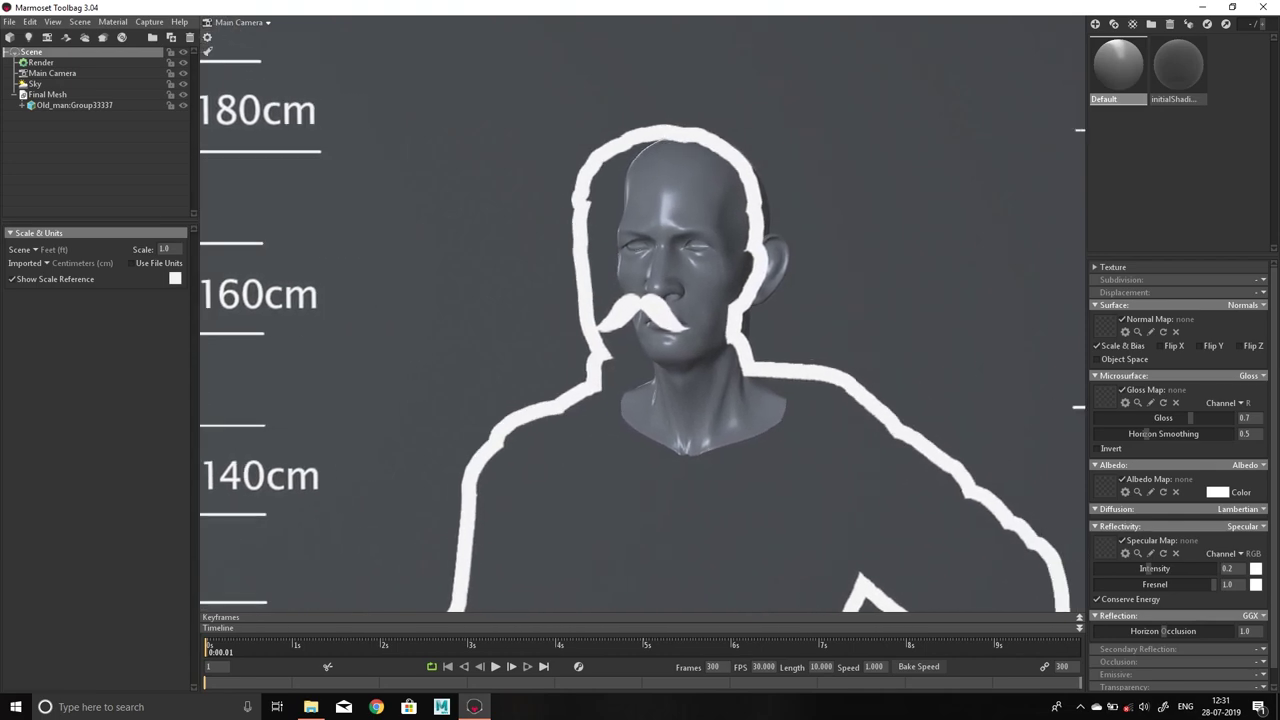
{"action": "scroll", "coordinate": [640, 360], "scroll_direction": "down", "scroll_amount": 1}
{"action": "scroll", "coordinate": [640, 360], "scroll_direction": "down", "scroll_amount": 2}
{"action": "scroll", "coordinate": [640, 360], "scroll_direction": "up", "scroll_amount": 3}
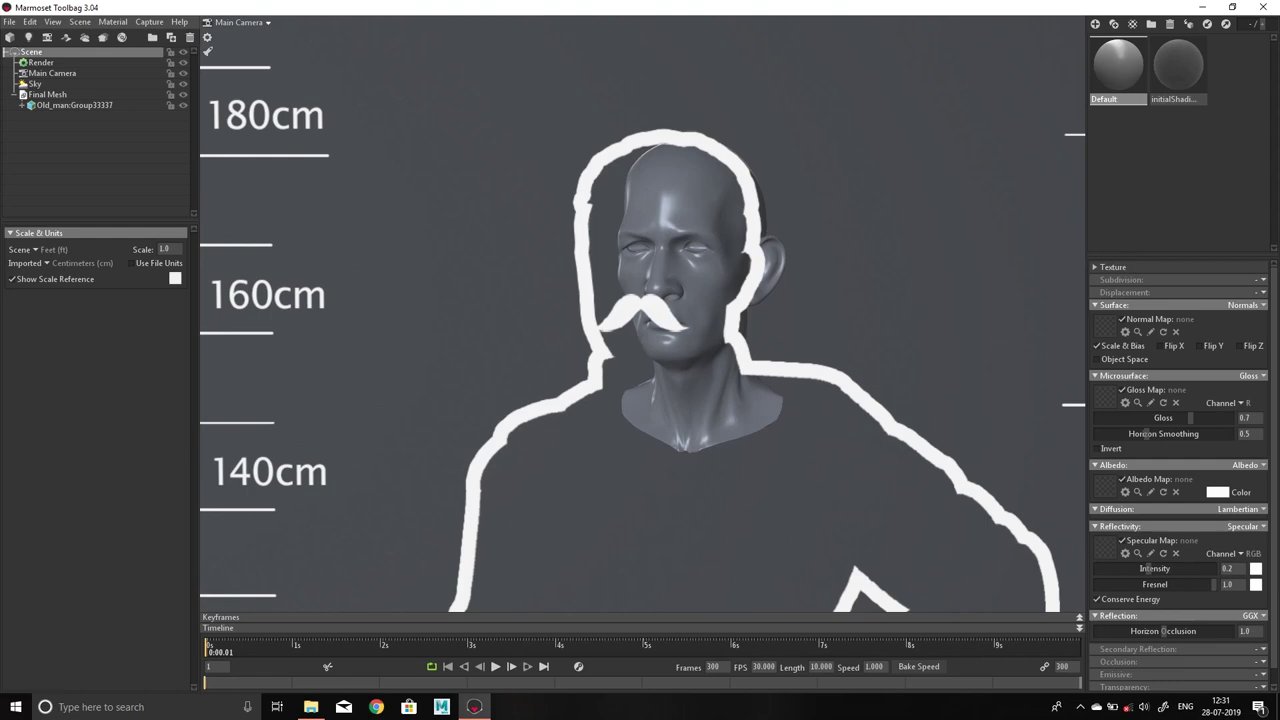
Turn off Show Scale Reference and orbit back to a front-on view of the head
{"action": "left_click", "coordinate": [12, 279]}
{"action": "left_click_drag", "start_coordinate": [640, 360], "coordinate": [560, 360]}
{"action": "scroll", "coordinate": [640, 360], "scroll_direction": "up", "scroll_amount": 5}
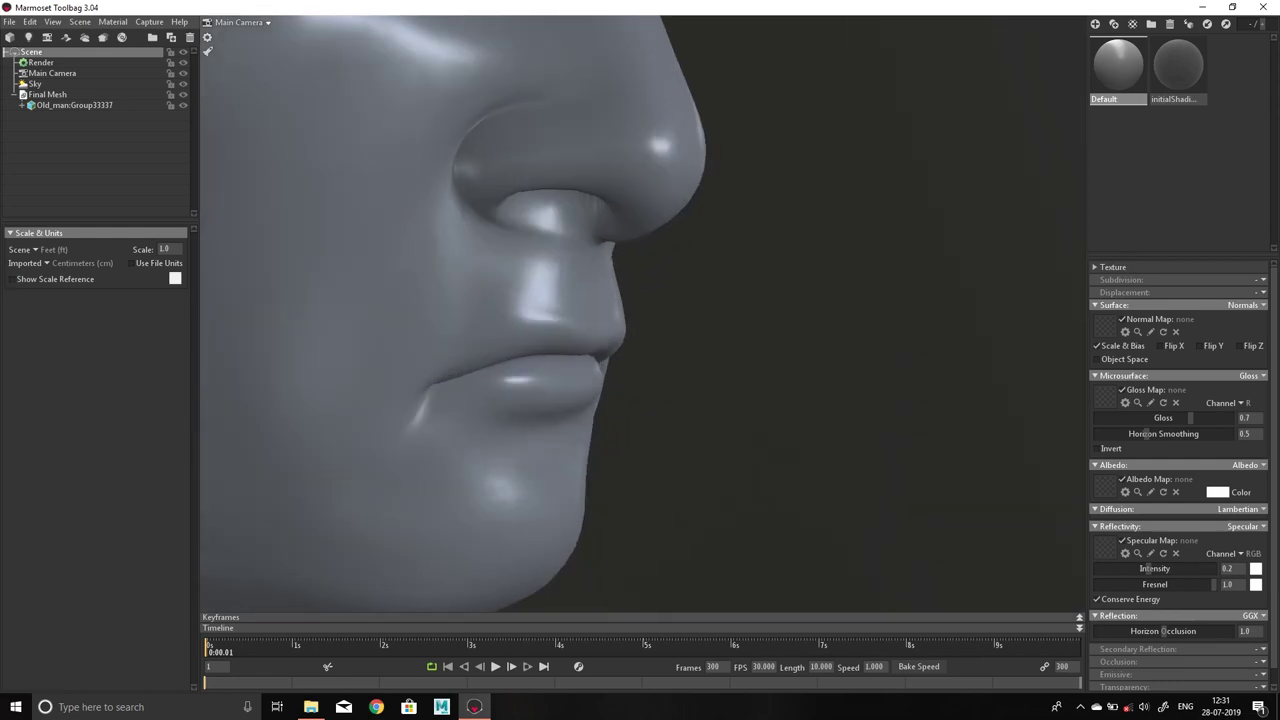
{"action": "scroll", "coordinate": [640, 360], "scroll_direction": "down", "scroll_amount": 1}
{"action": "scroll", "coordinate": [640, 360], "scroll_direction": "down", "scroll_amount": 4}
{"action": "left_click_drag", "start_coordinate": [640, 360], "coordinate": [600, 360]}
{"action": "scroll", "coordinate": [640, 360], "scroll_direction": "down", "scroll_amount": 1}
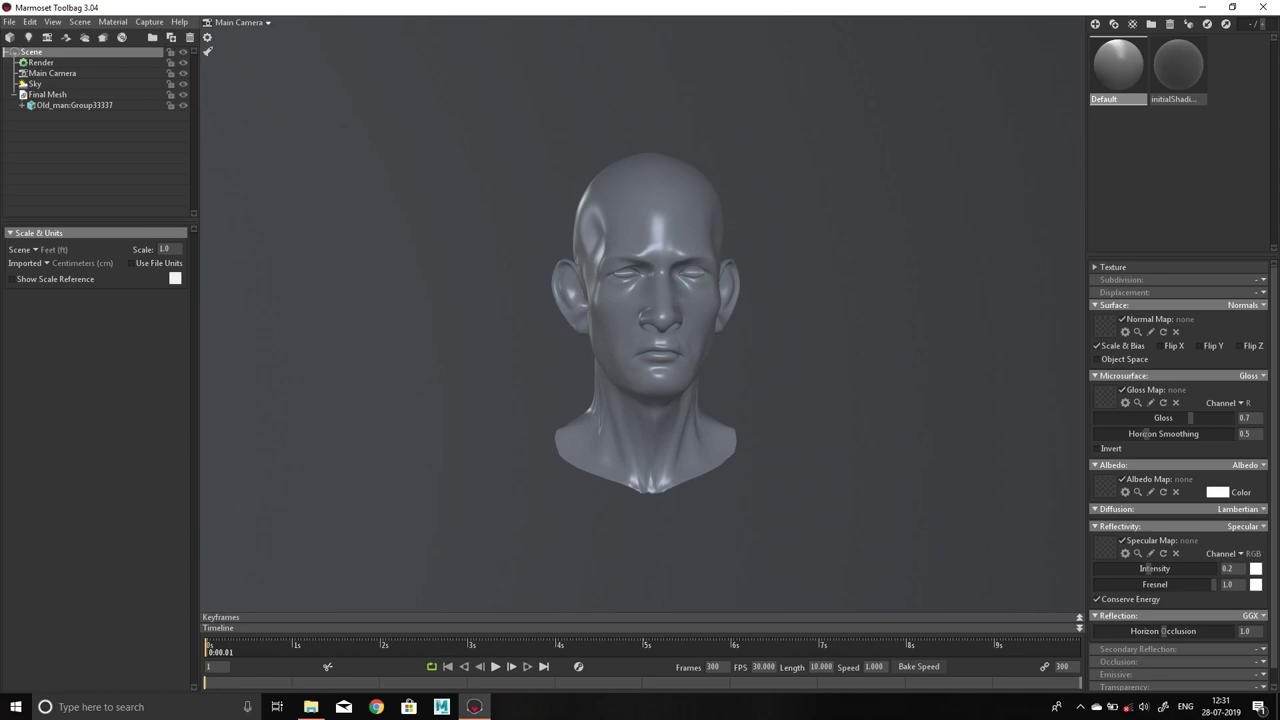
Delete the unused second material from the material library
{"action": "left_click", "coordinate": [1178, 65]}
{"action": "left_click", "coordinate": [1169, 23]}
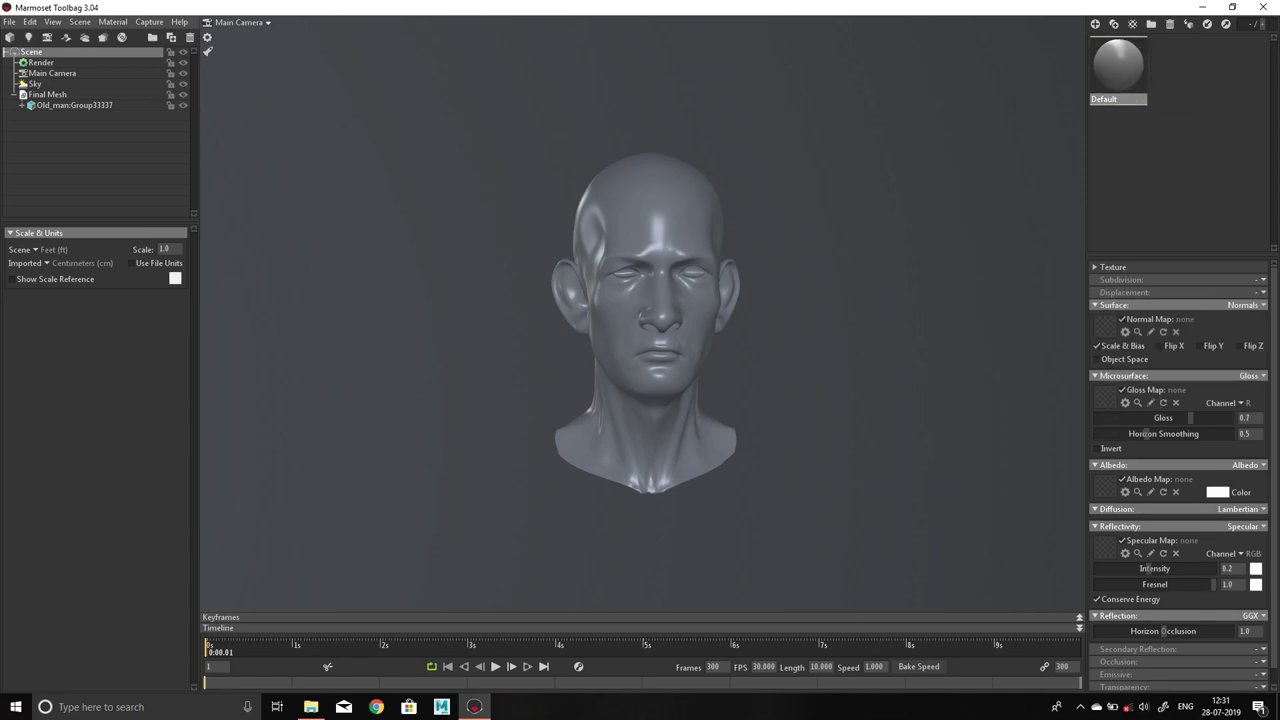
{"action": "left_click_drag", "start_coordinate": [640, 360], "coordinate": [620, 340]}
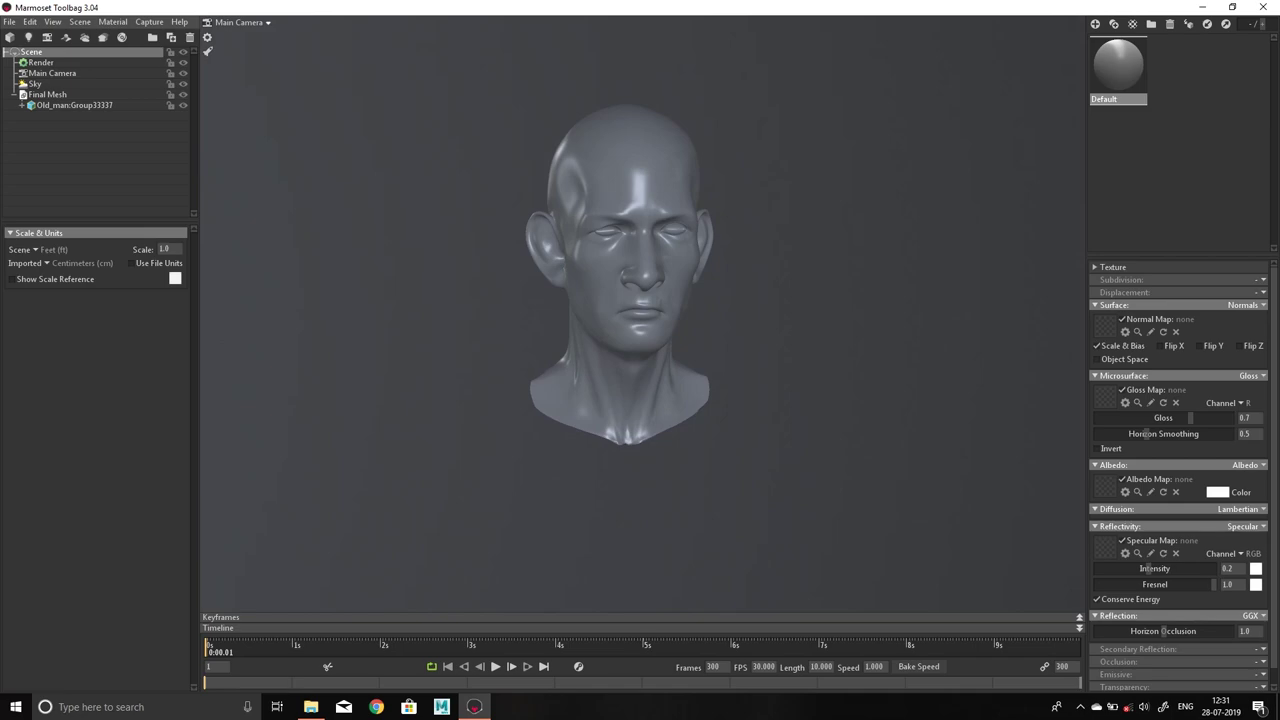
{"action": "scroll", "coordinate": [640, 360], "scroll_direction": "up", "scroll_amount": 2}
{"action": "scroll", "coordinate": [640, 360], "scroll_direction": "up", "scroll_amount": 2}
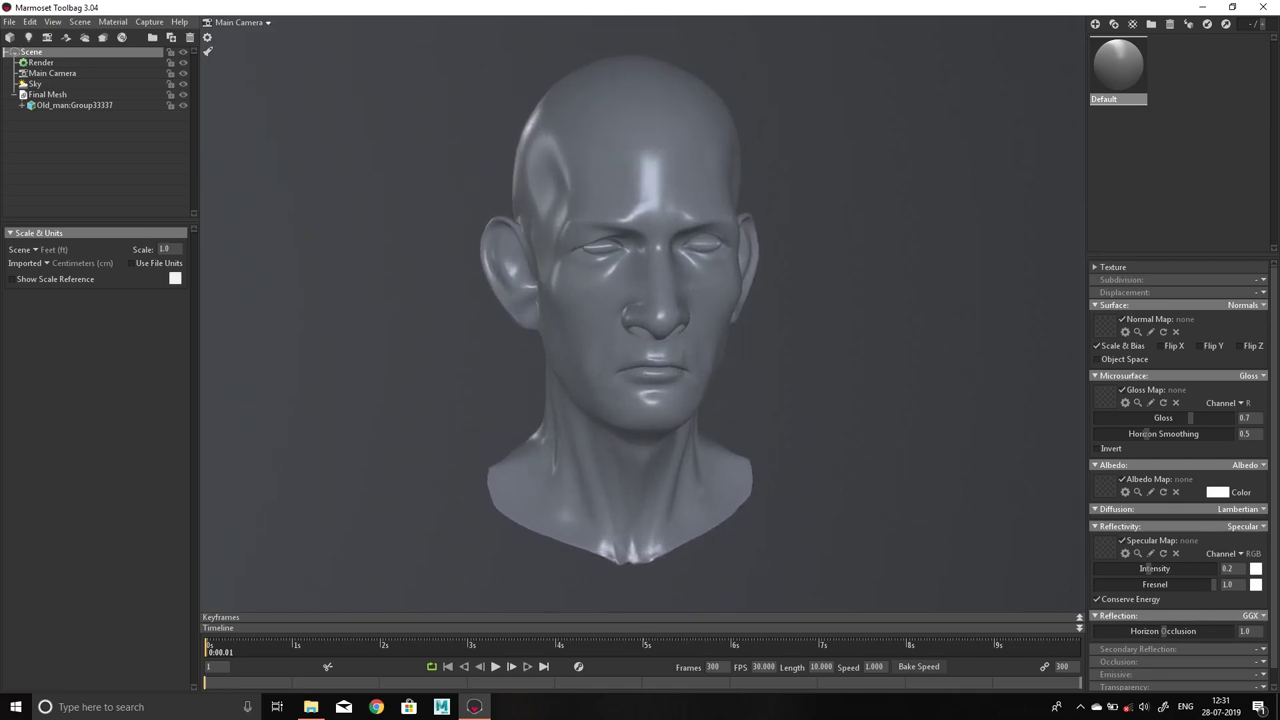
Collapse the Microsurface, Albedo, Reflectivity and Reflection panels and set Surface to Detail Normals
{"action": "left_click", "coordinate": [1095, 375]}
{"action": "left_click", "coordinate": [1095, 388]}
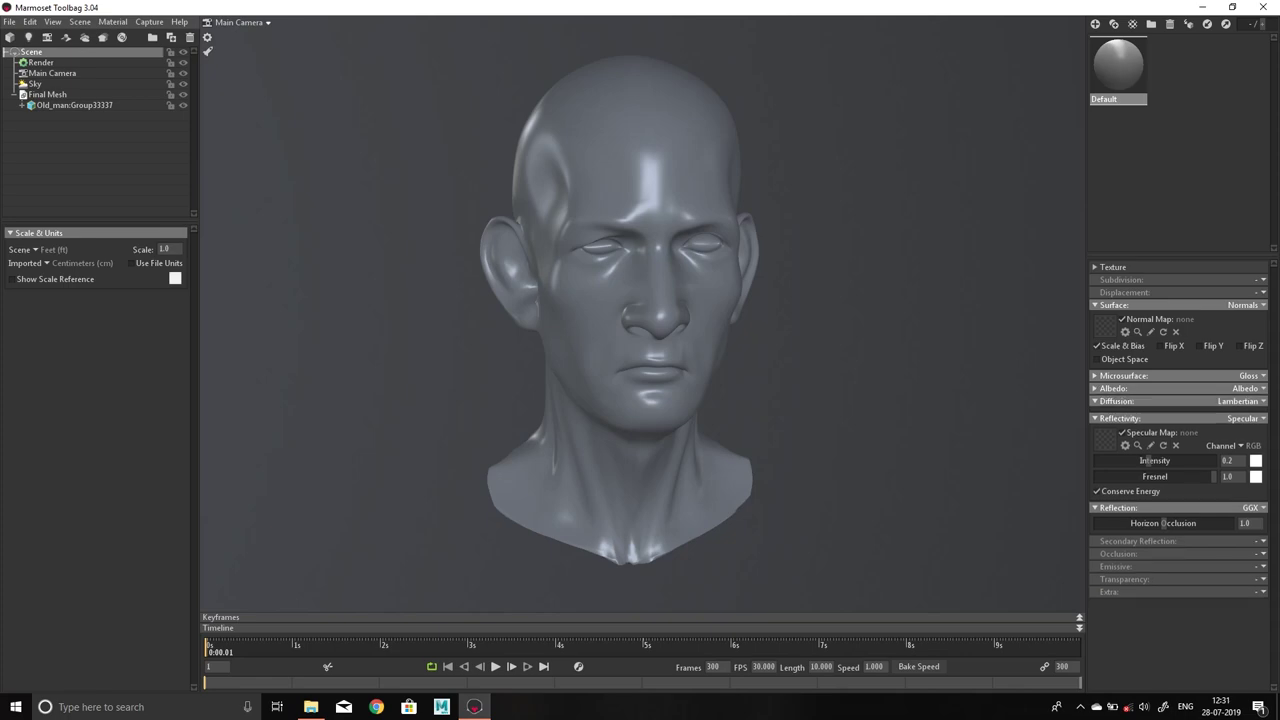
{"action": "left_click", "coordinate": [1095, 418]}
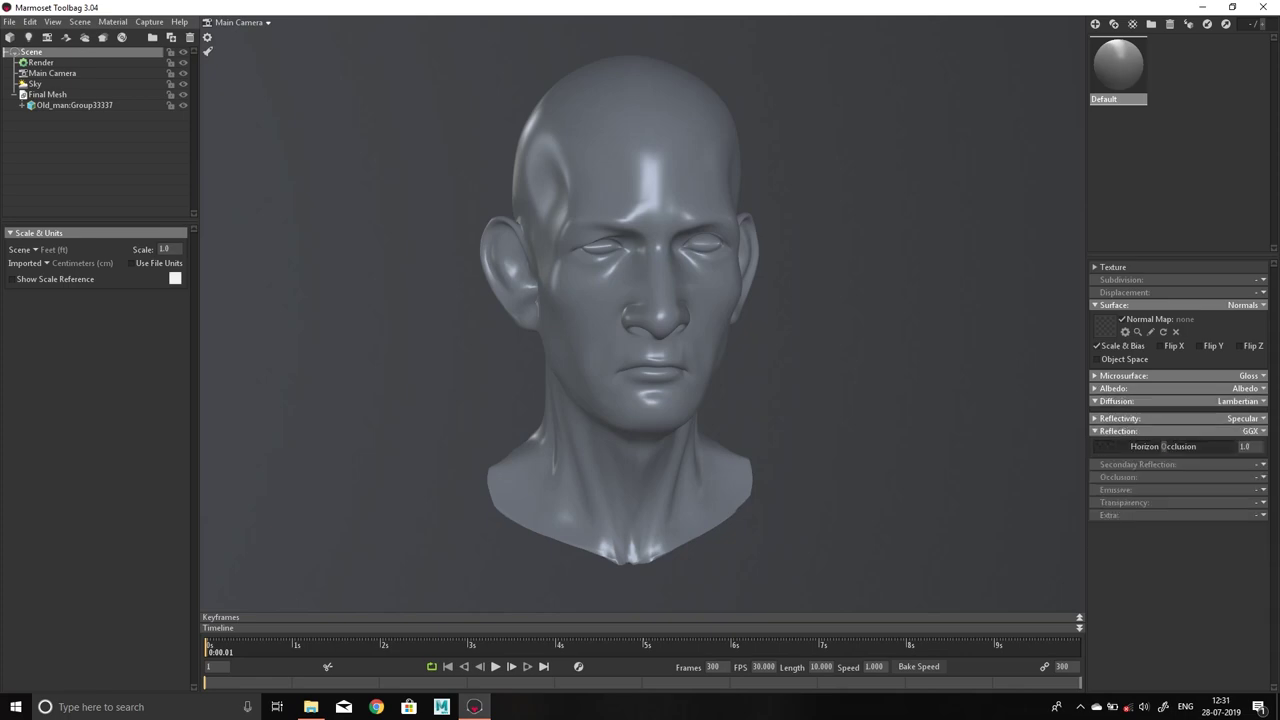
{"action": "left_click", "coordinate": [1095, 431]}
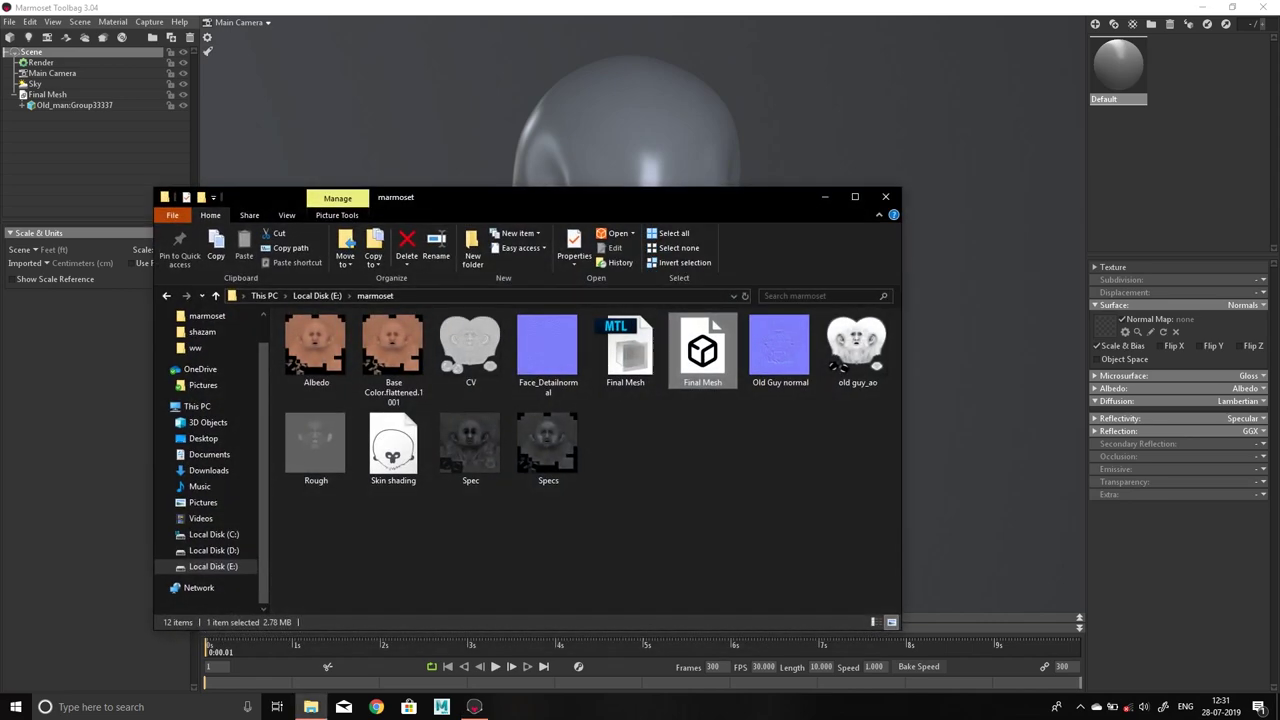
{"action": "left_click", "coordinate": [1245, 305]}
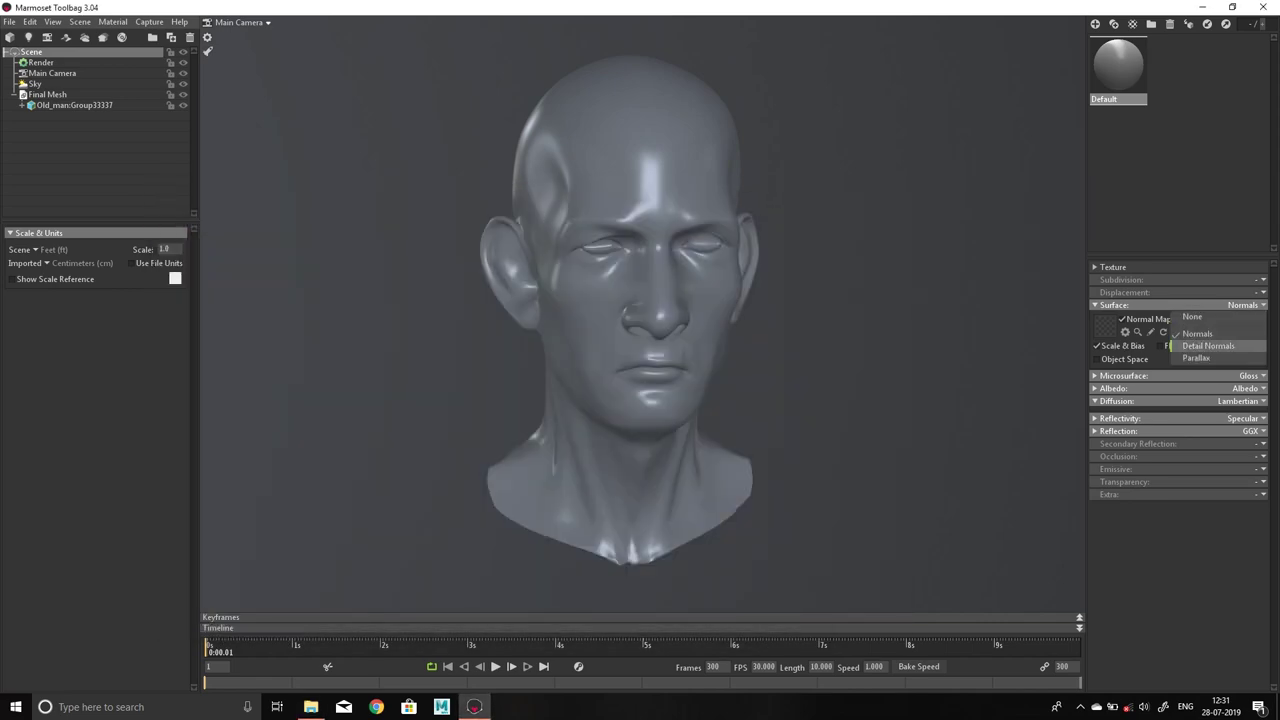
{"action": "left_click", "coordinate": [1208, 345]}
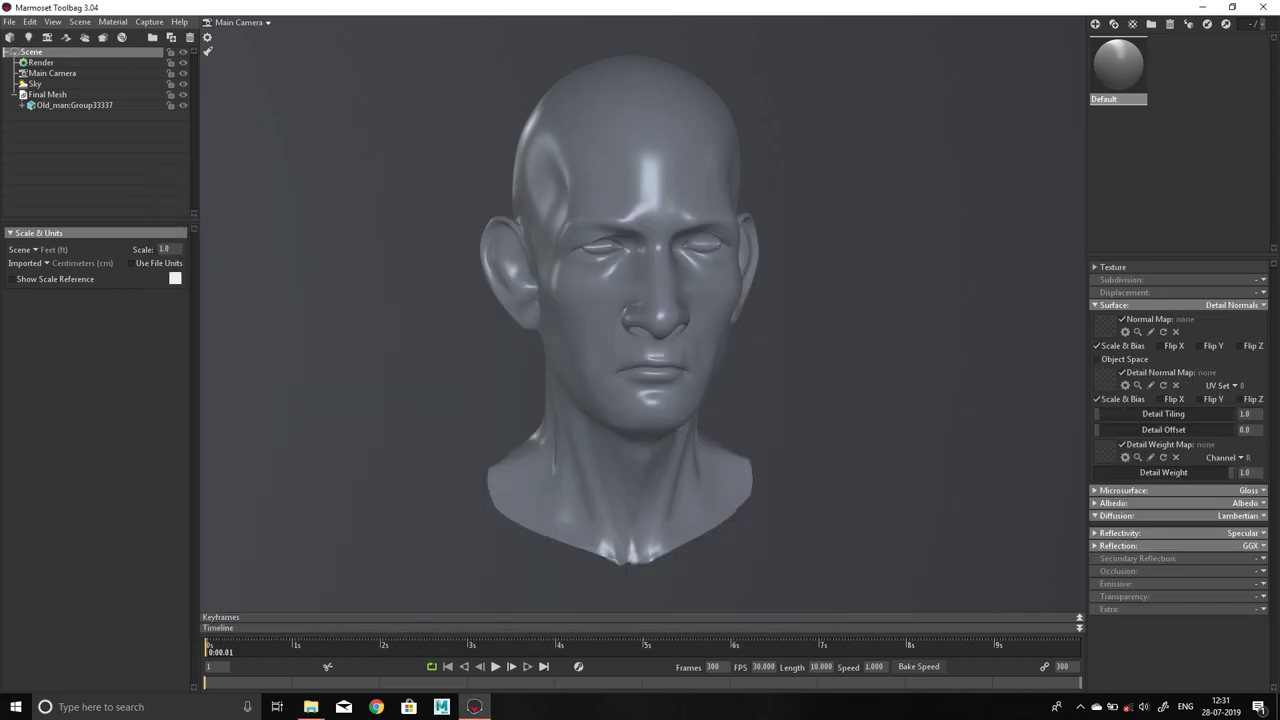
{"action": "key", "text": "alt+Tab"}
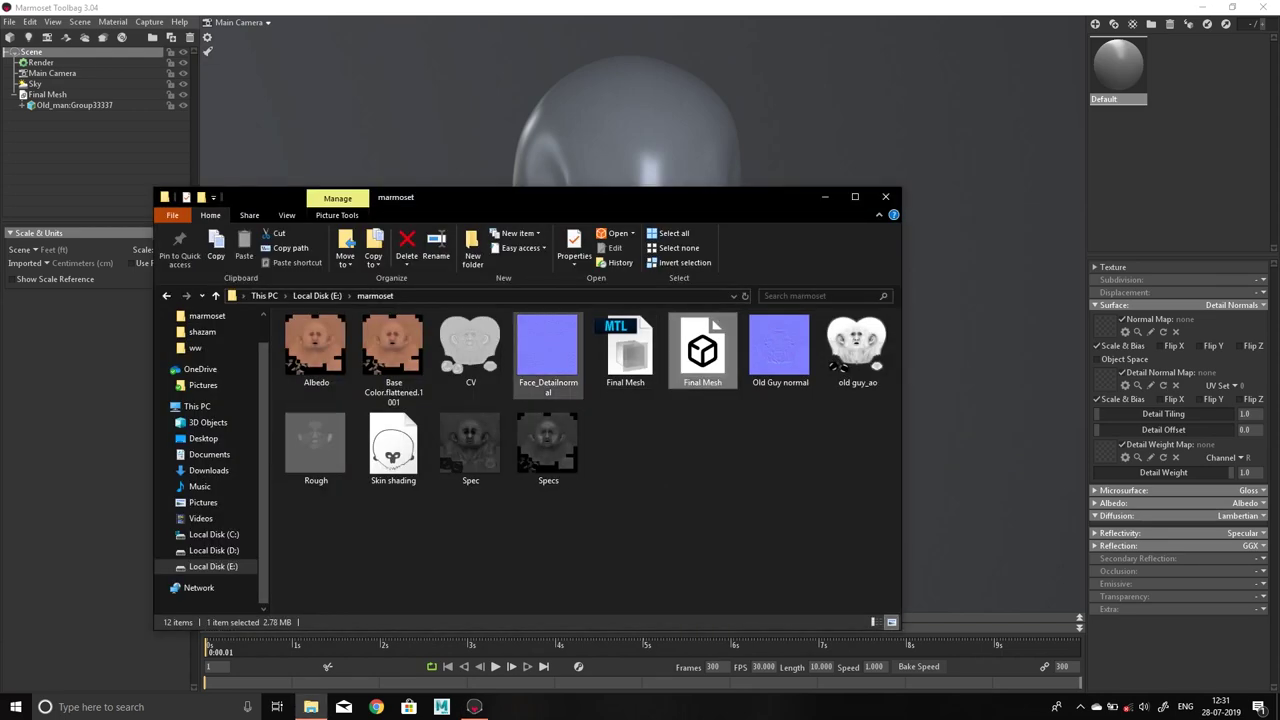
Load Face_Detailnormal as the head's detail normal map and zoom in on the face
{"action": "left_click_drag", "start_coordinate": [547, 350], "coordinate": [1104, 379]}
{"action": "key", "text": "alt+Tab"}
{"action": "scroll", "coordinate": [640, 310], "scroll_direction": "up", "scroll_amount": 5}
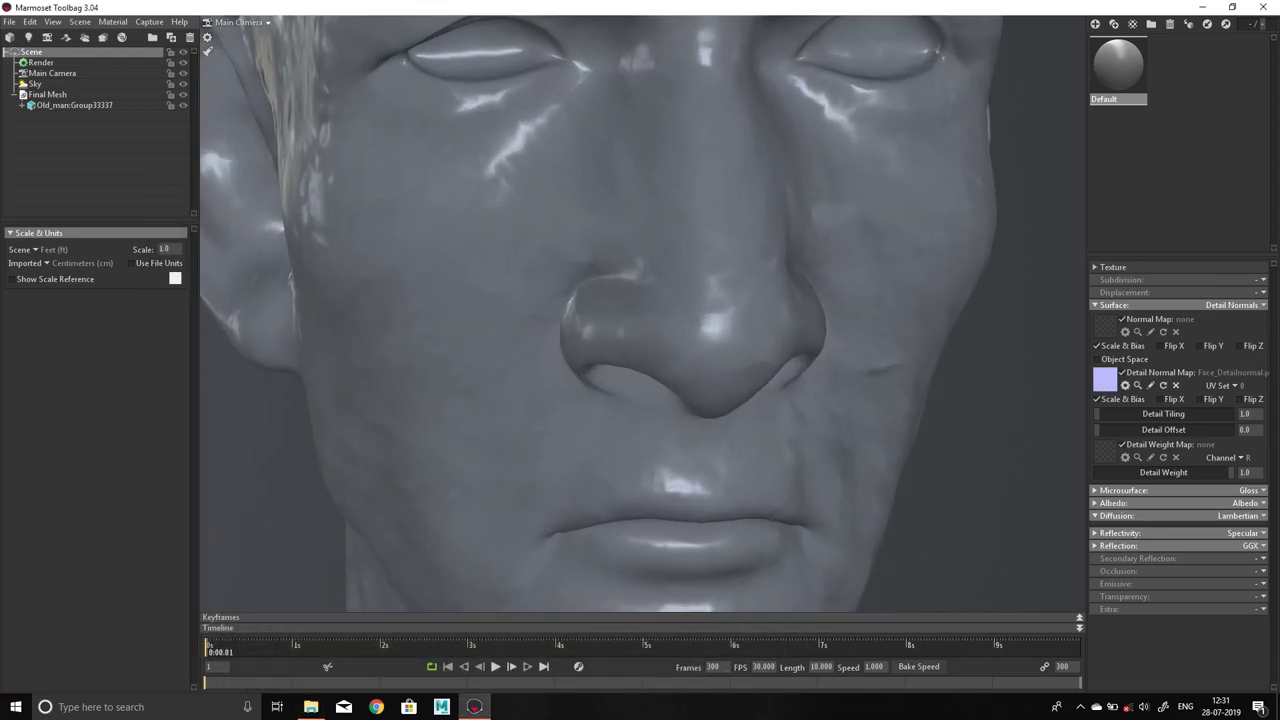
{"action": "scroll", "coordinate": [640, 310], "scroll_direction": "down", "scroll_amount": 5}
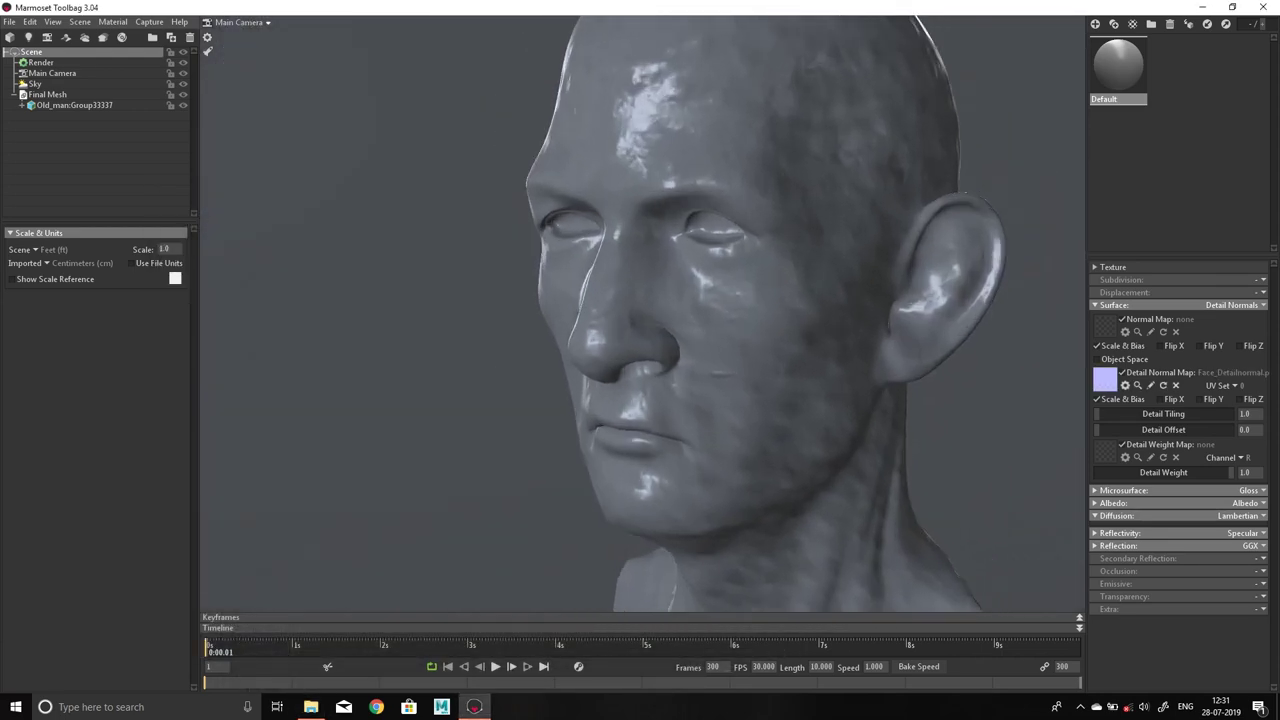
{"action": "scroll", "coordinate": [640, 310], "scroll_direction": "up", "scroll_amount": 4}
{"action": "scroll", "coordinate": [640, 310], "scroll_direction": "down", "scroll_amount": 2}
{"action": "mouse_move", "coordinate": [640, 310]}
{"action": "left_mouse_down"}
{"action": "mouse_move", "coordinate": [840, 310]}
{"action": "mouse_move", "coordinate": [760, 310]}
{"action": "left_mouse_up"}
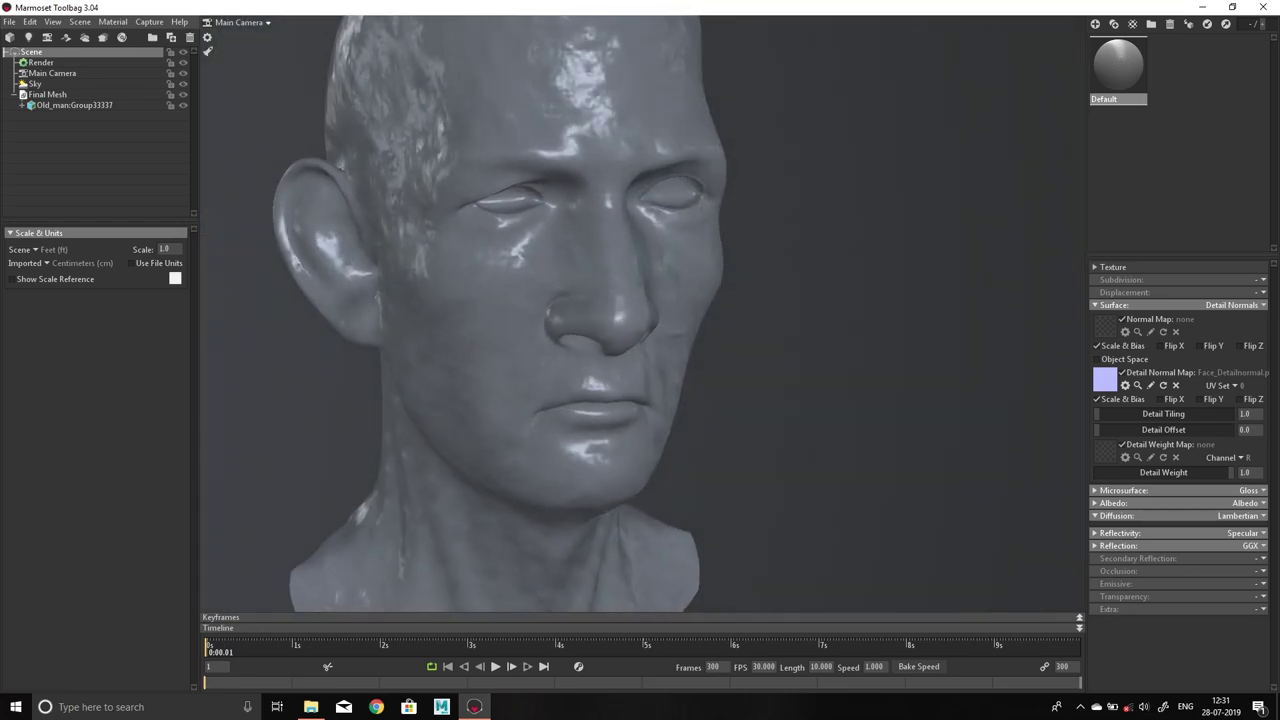
{"action": "scroll", "coordinate": [640, 310], "scroll_direction": "up", "scroll_amount": 3}
{"action": "left_click_drag", "start_coordinate": [640, 310], "coordinate": [660, 320]}
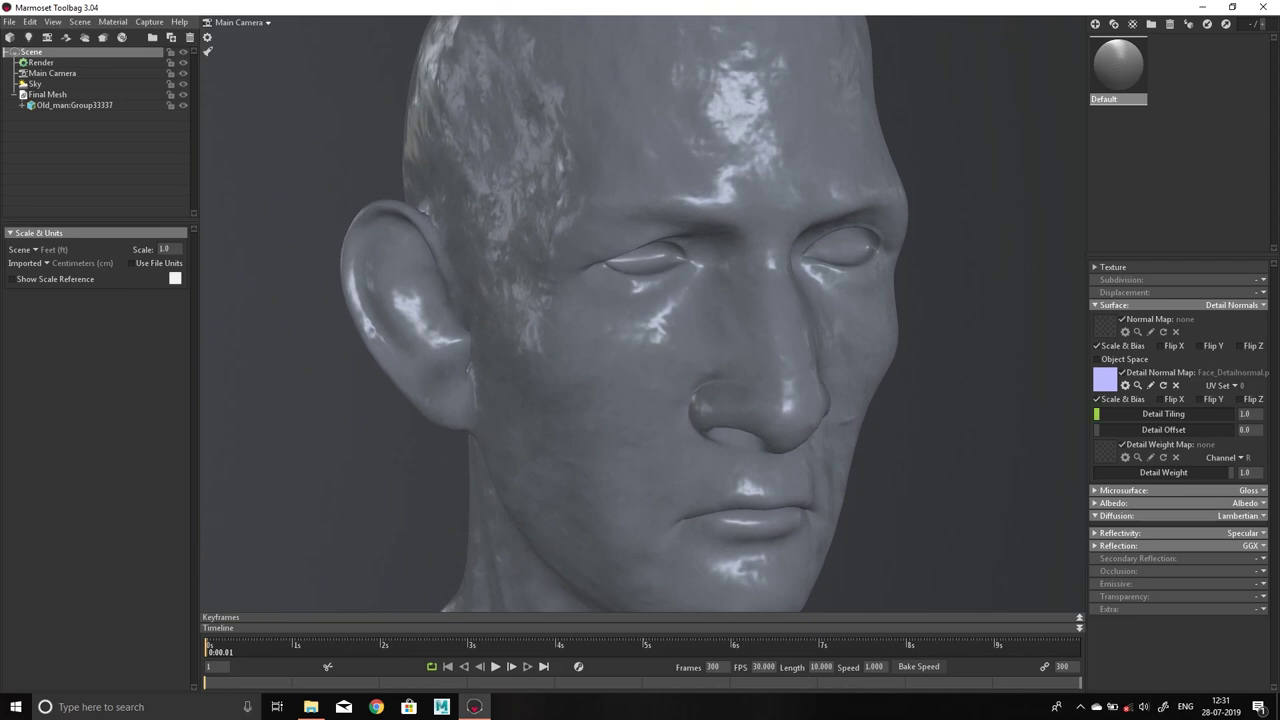
Set Detail Tiling to 36.6, Detail Offset to 0.42 and Detail Weight to 1.0
{"action": "left_click_drag", "start_coordinate": [1098, 413], "coordinate": [1184, 413]}
{"action": "scroll", "coordinate": [640, 310], "scroll_direction": "up", "scroll_amount": 5}
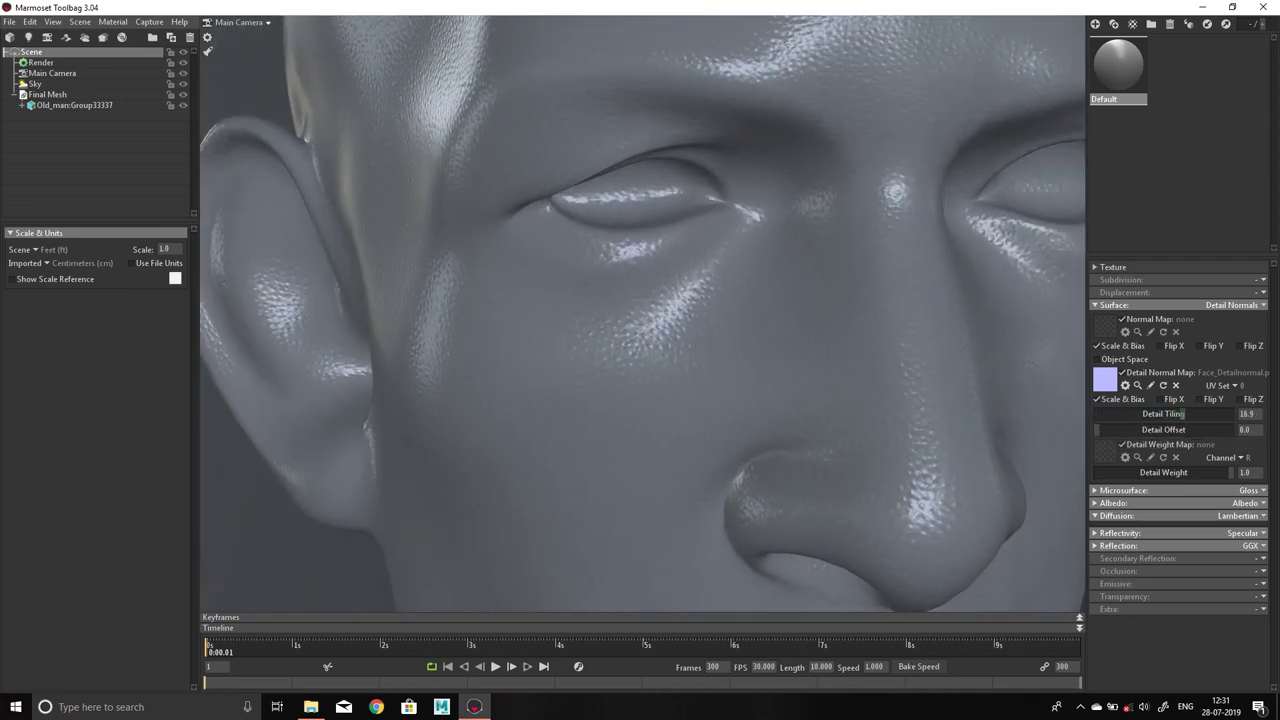
{"action": "left_click_drag", "start_coordinate": [640, 310], "coordinate": [660, 220]}
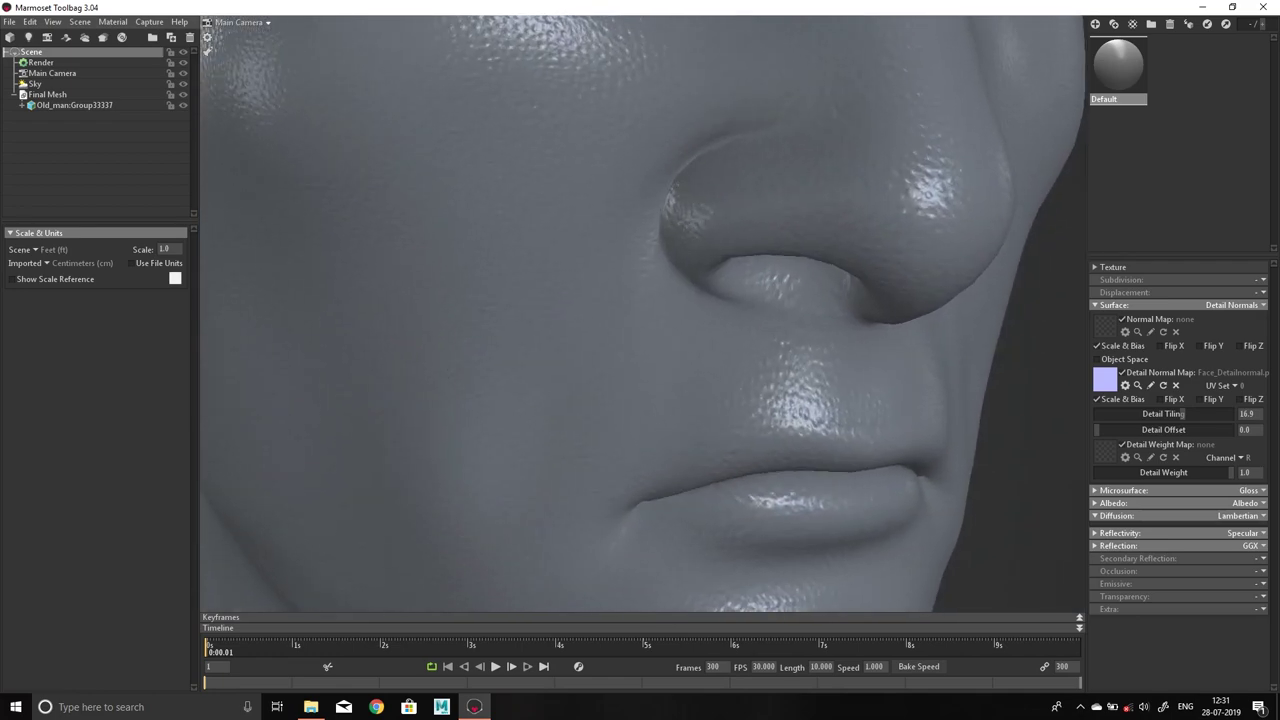
{"action": "left_click_drag", "start_coordinate": [1183, 413], "coordinate": [1225, 413]}
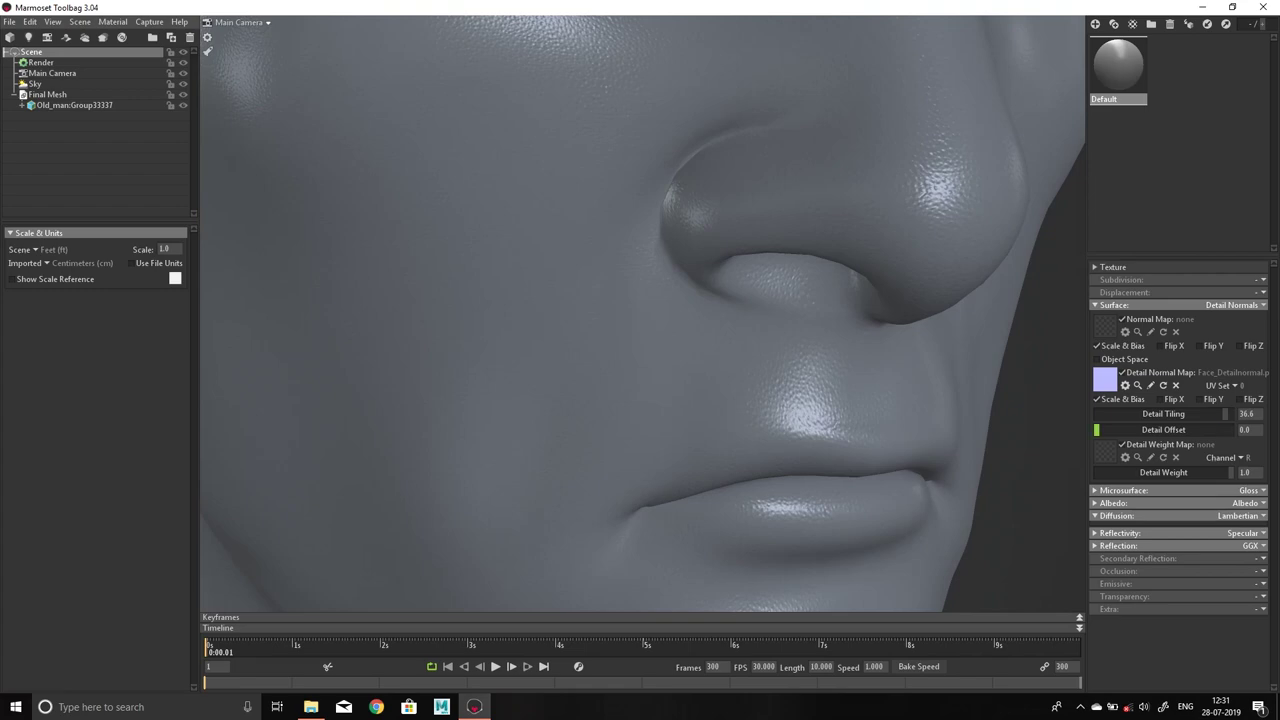
{"action": "mouse_move", "coordinate": [1160, 429]}
{"action": "left_mouse_down"}
{"action": "mouse_move", "coordinate": [1204, 429]}
{"action": "mouse_move", "coordinate": [1152, 429]}
{"action": "left_mouse_up"}
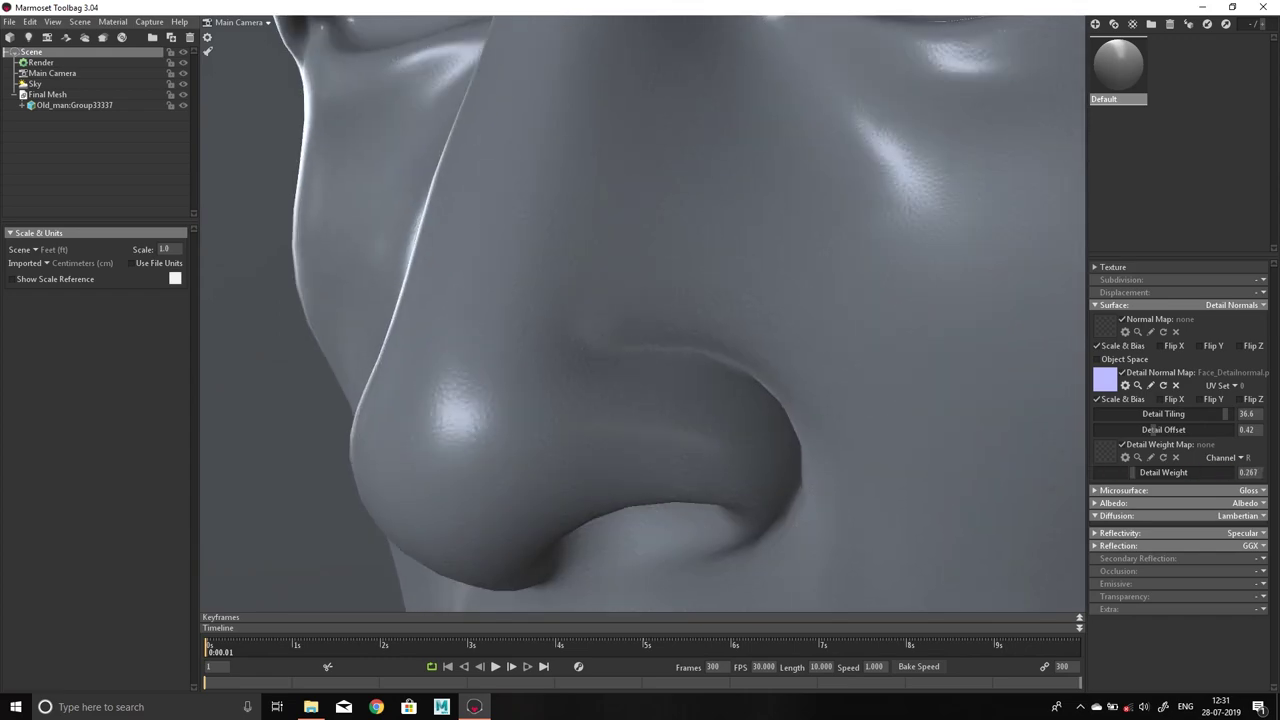
{"action": "left_click_drag", "start_coordinate": [1166, 472], "coordinate": [1255, 472]}
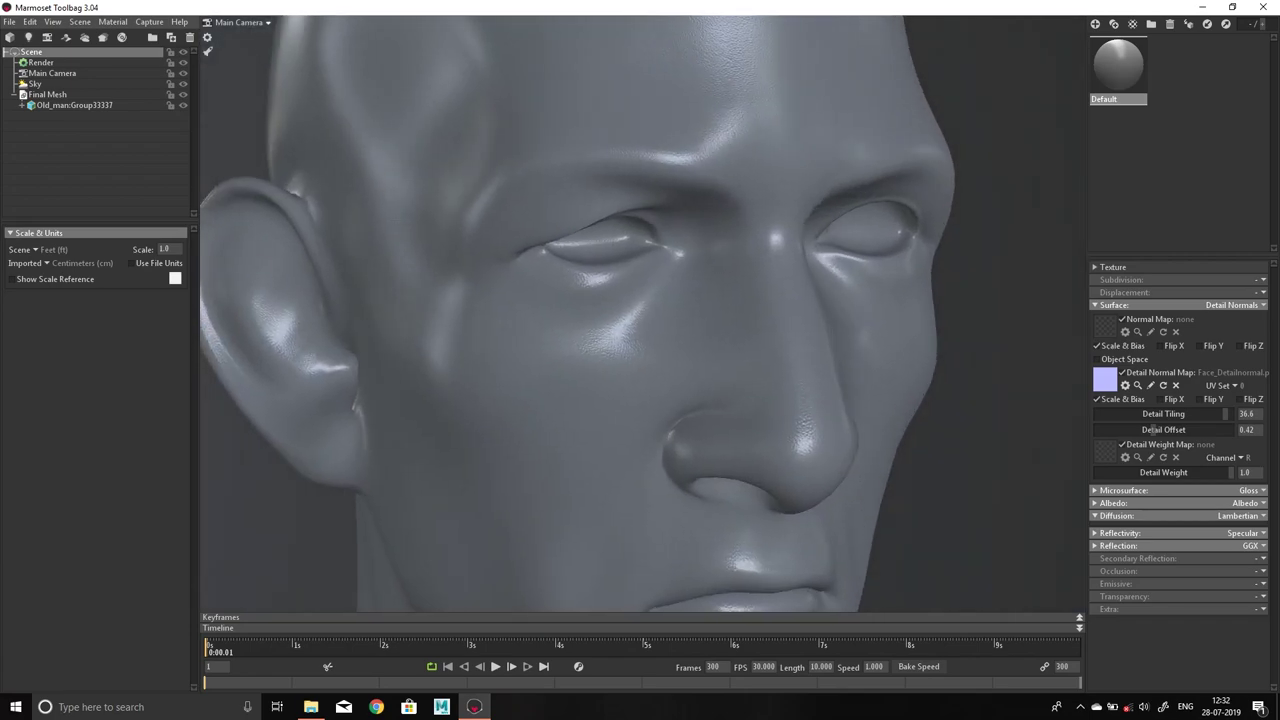
{"action": "key", "text": "alt+Tab"}
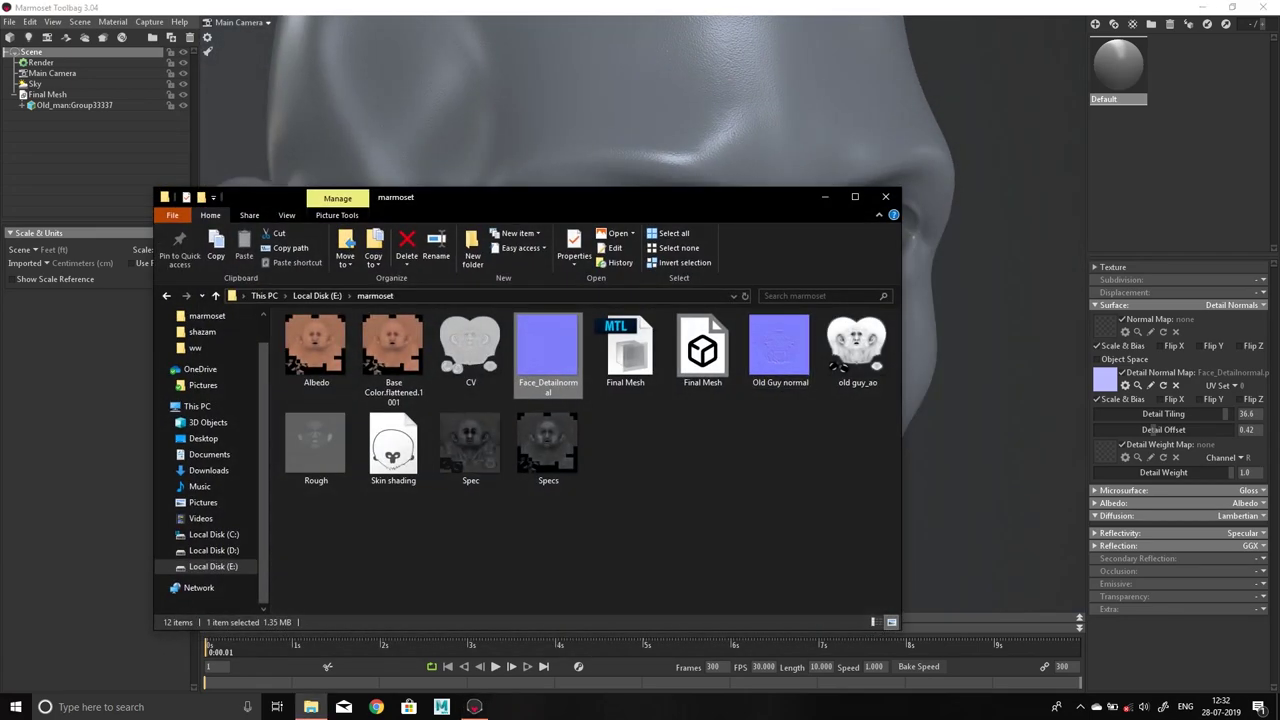
Apply Old Guy normal.png as the head's Normal Map and frame the head with F
{"action": "left_click", "coordinate": [780, 350]}
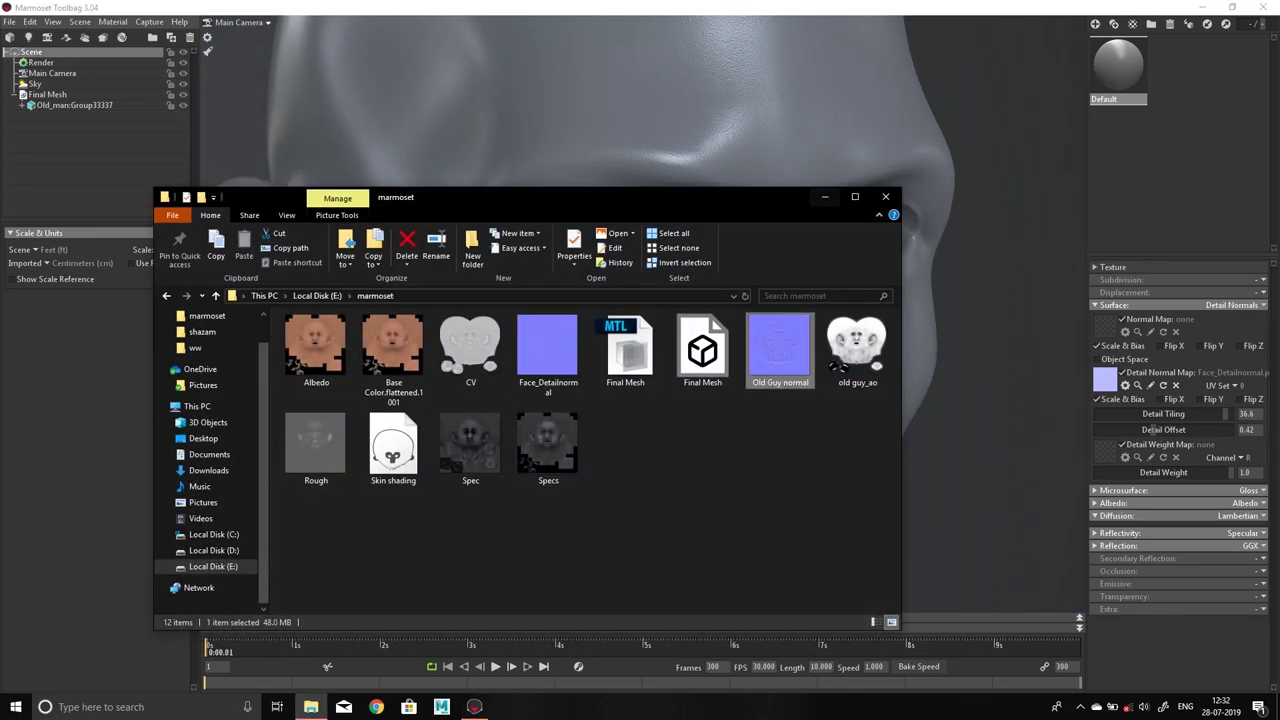
{"action": "left_click_drag", "start_coordinate": [780, 350], "coordinate": [1105, 325]}
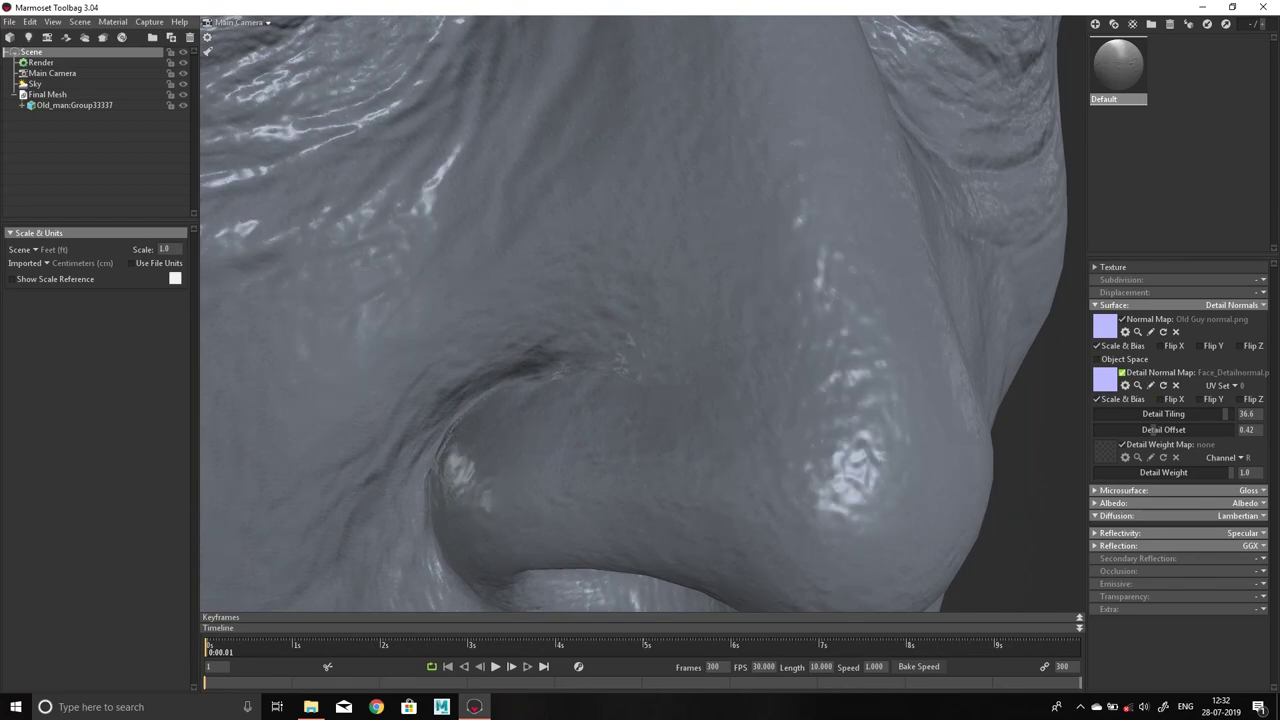
{"action": "key", "text": "f"}
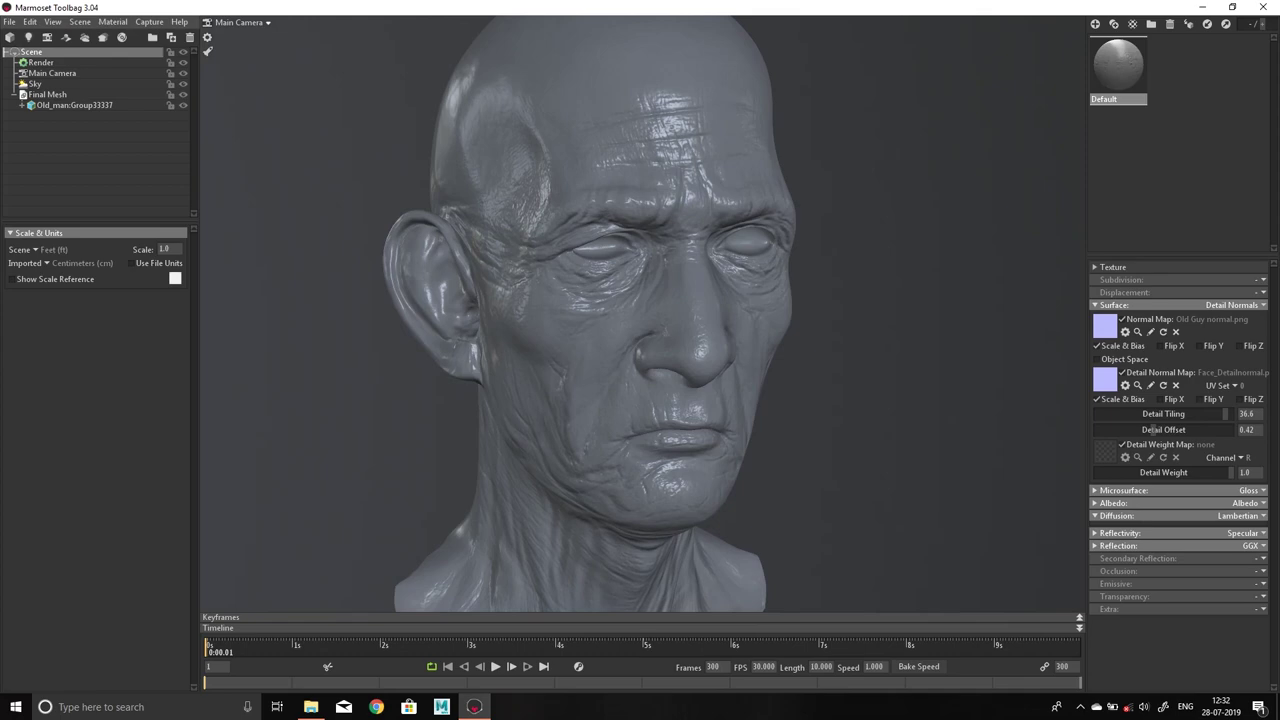
Set the Default material's Albedo colour to black (000000)
{"action": "left_click", "coordinate": [1112, 305]}
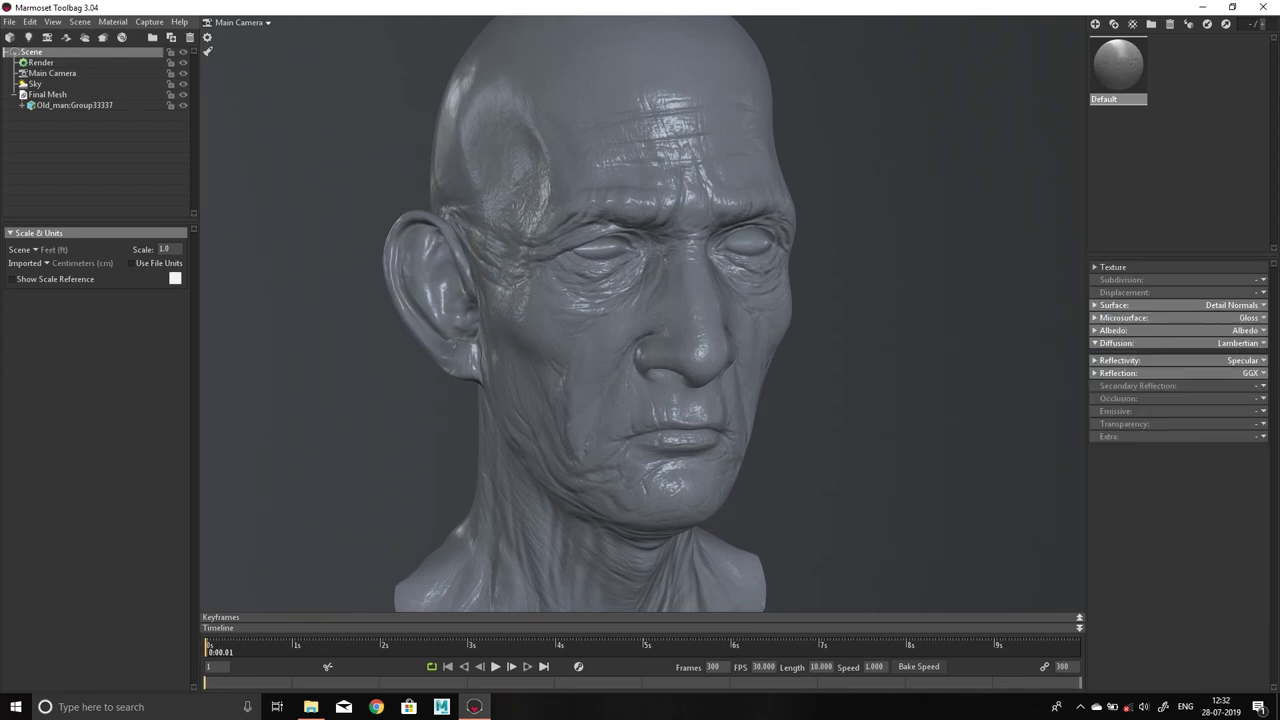
{"action": "left_click", "coordinate": [1120, 317]}
{"action": "left_click", "coordinate": [1118, 317]}
{"action": "left_click", "coordinate": [1113, 330]}
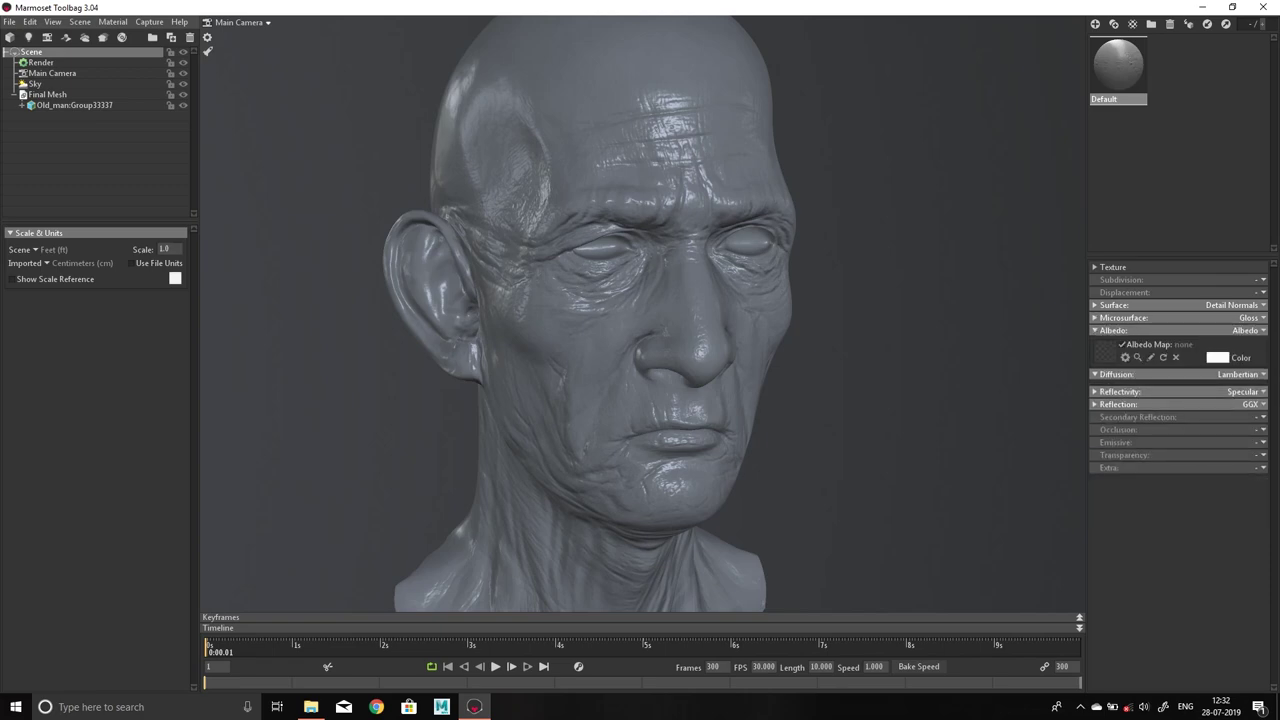
{"action": "left_click", "coordinate": [1217, 357]}
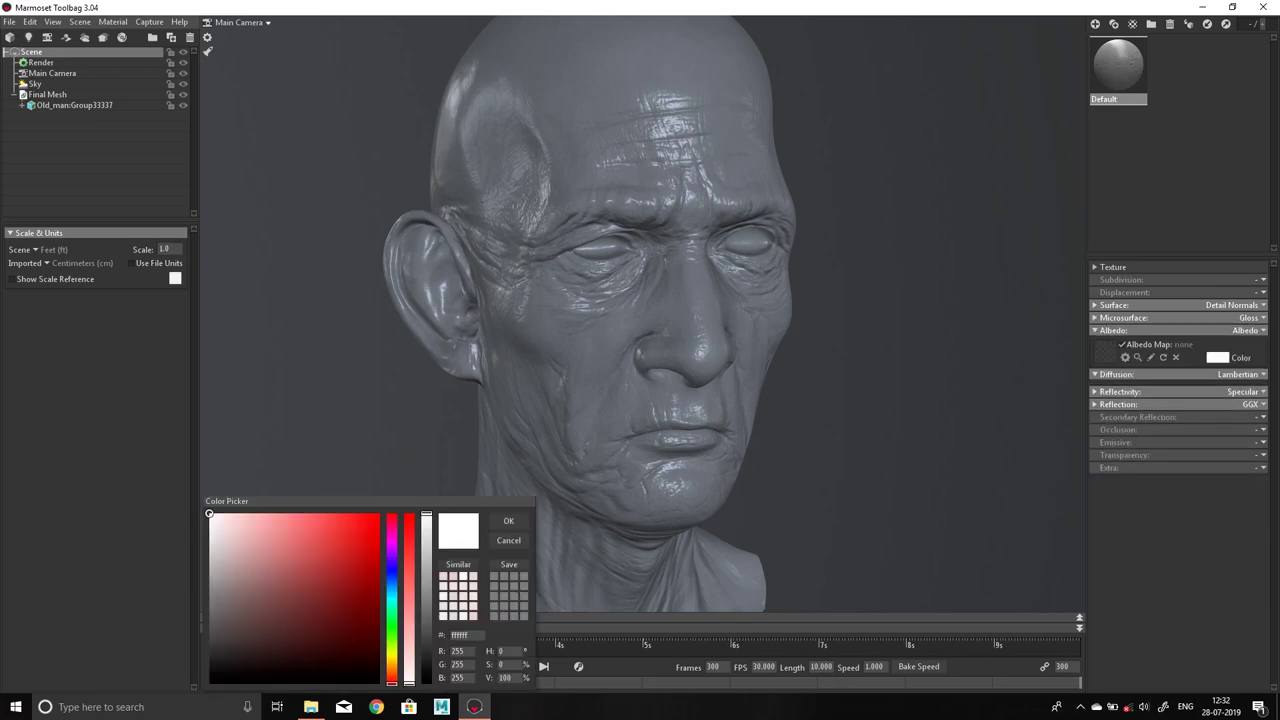
{"action": "left_click", "coordinate": [209, 684]}
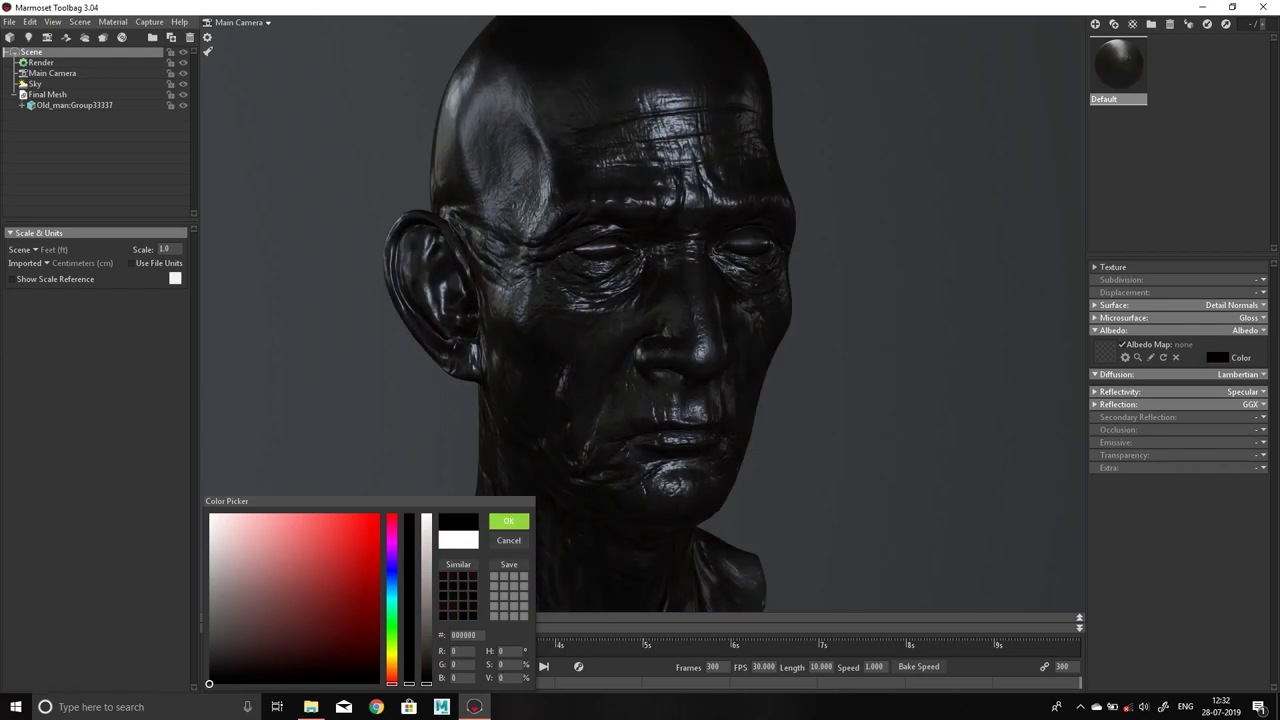
{"action": "left_click", "coordinate": [508, 521]}
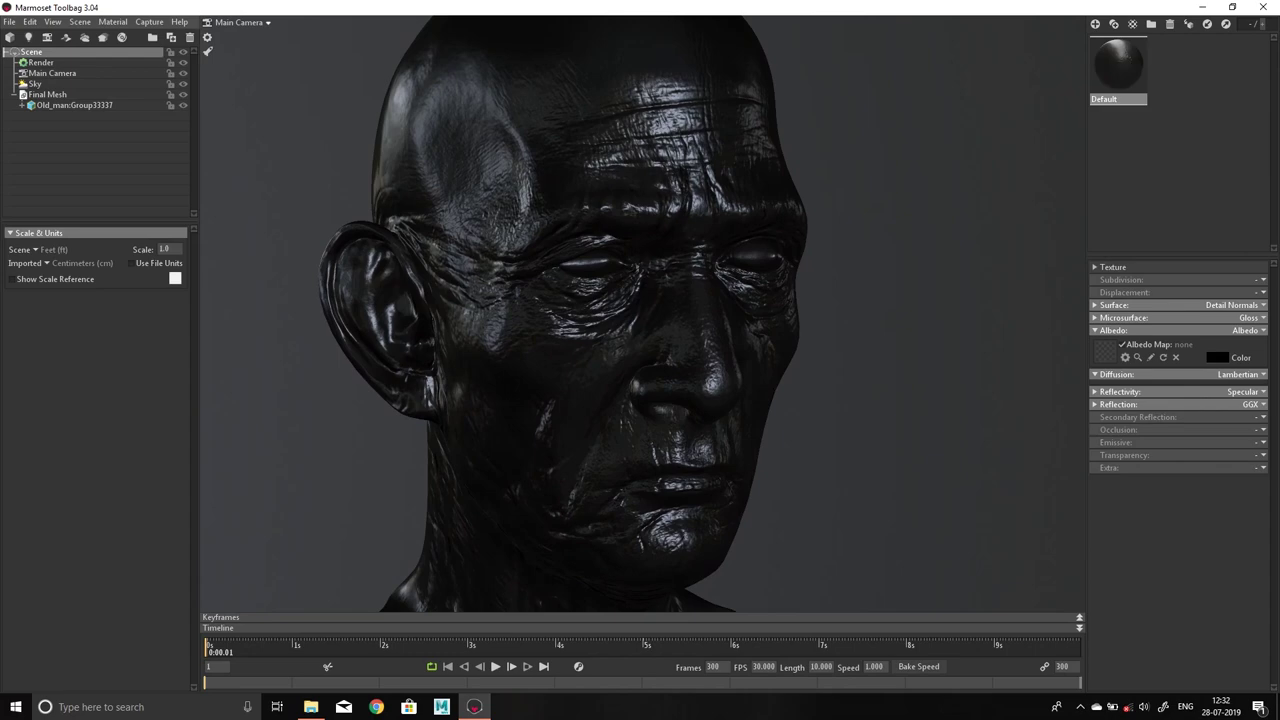
{"action": "left_click", "coordinate": [1095, 330]}
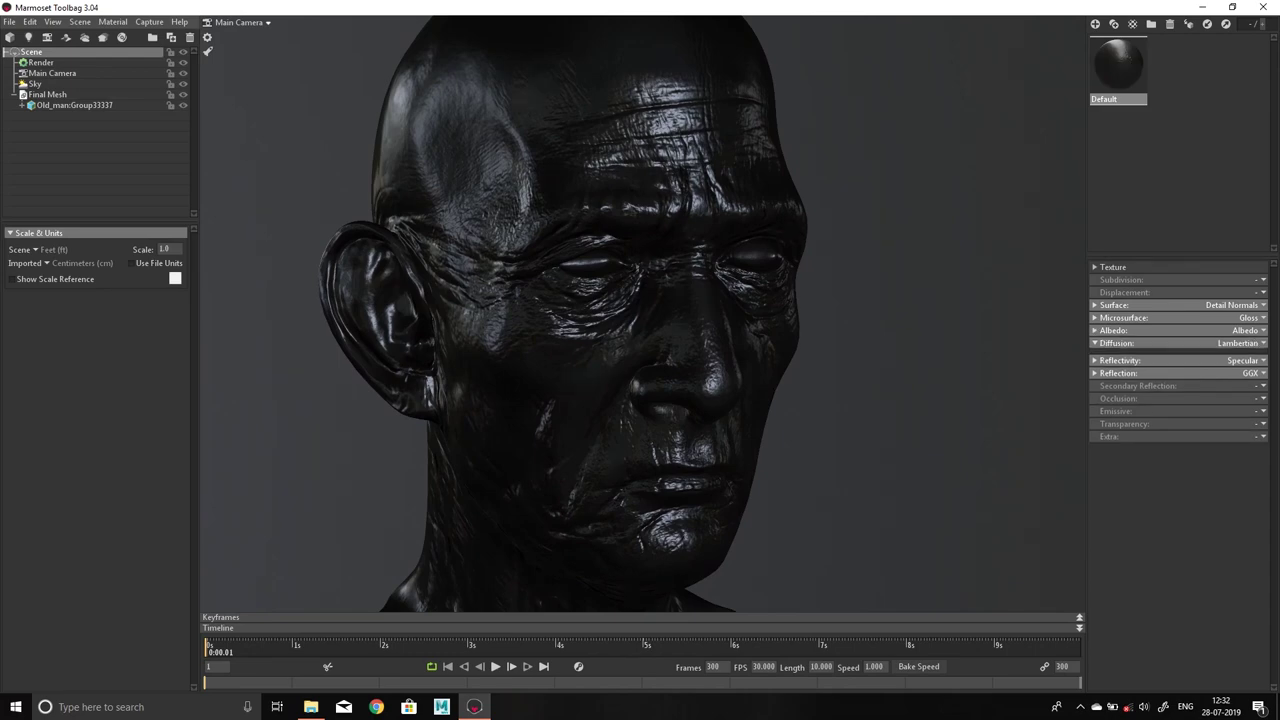
{"action": "left_click", "coordinate": [1110, 317]}
Load Rough.png from the texture folder into the Gloss Map slot
{"action": "key", "text": "alt+Tab"}
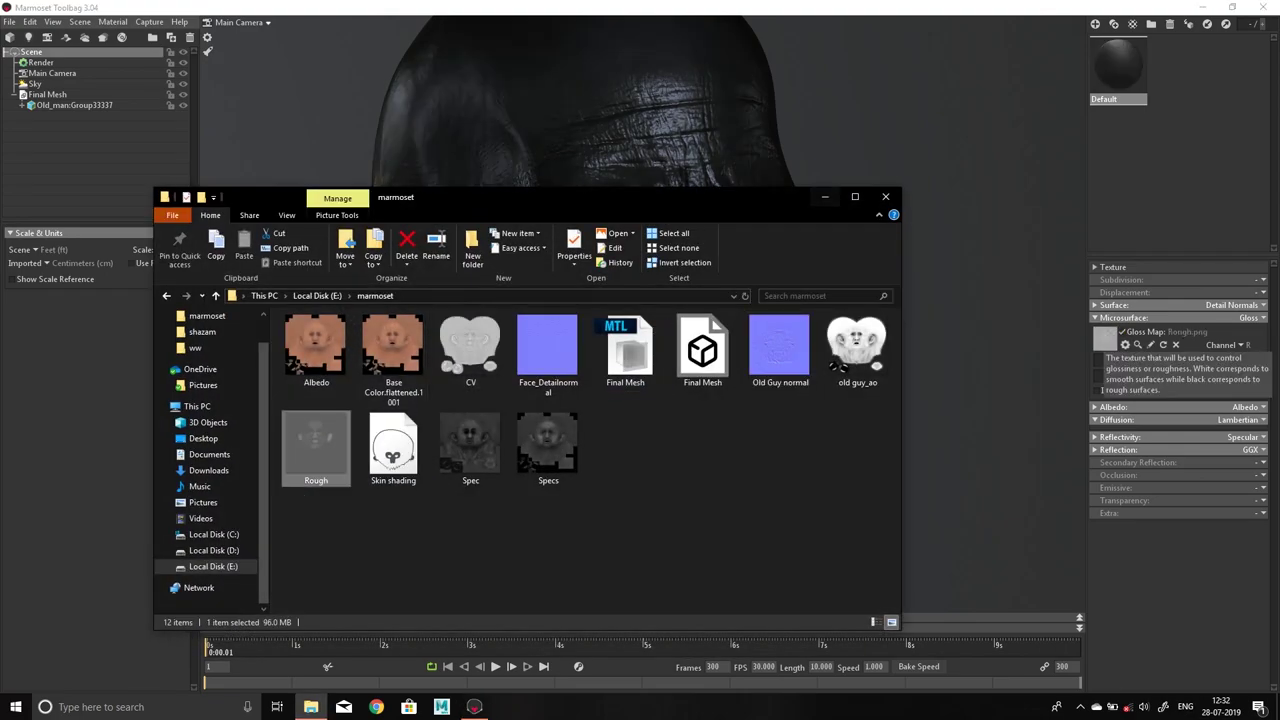
{"action": "left_click_drag", "start_coordinate": [825, 197], "coordinate": [825, 337]}
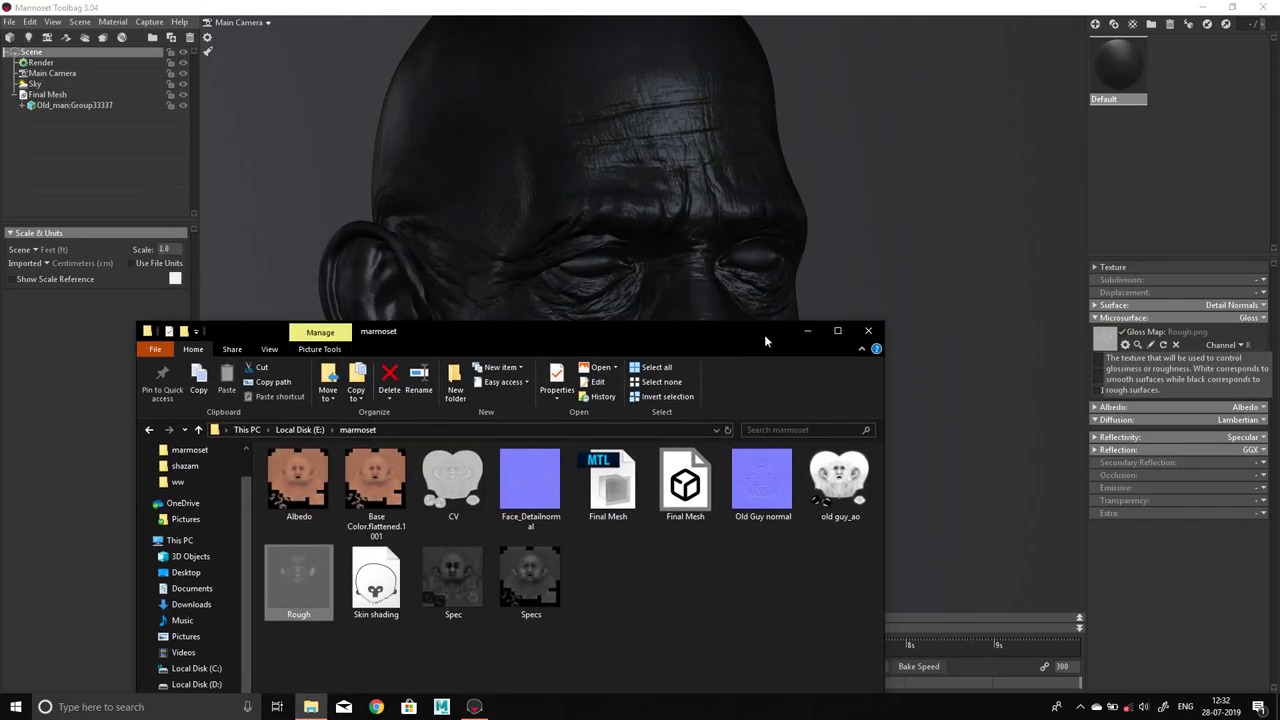
{"action": "left_click_drag", "start_coordinate": [316, 590], "coordinate": [1105, 338]}
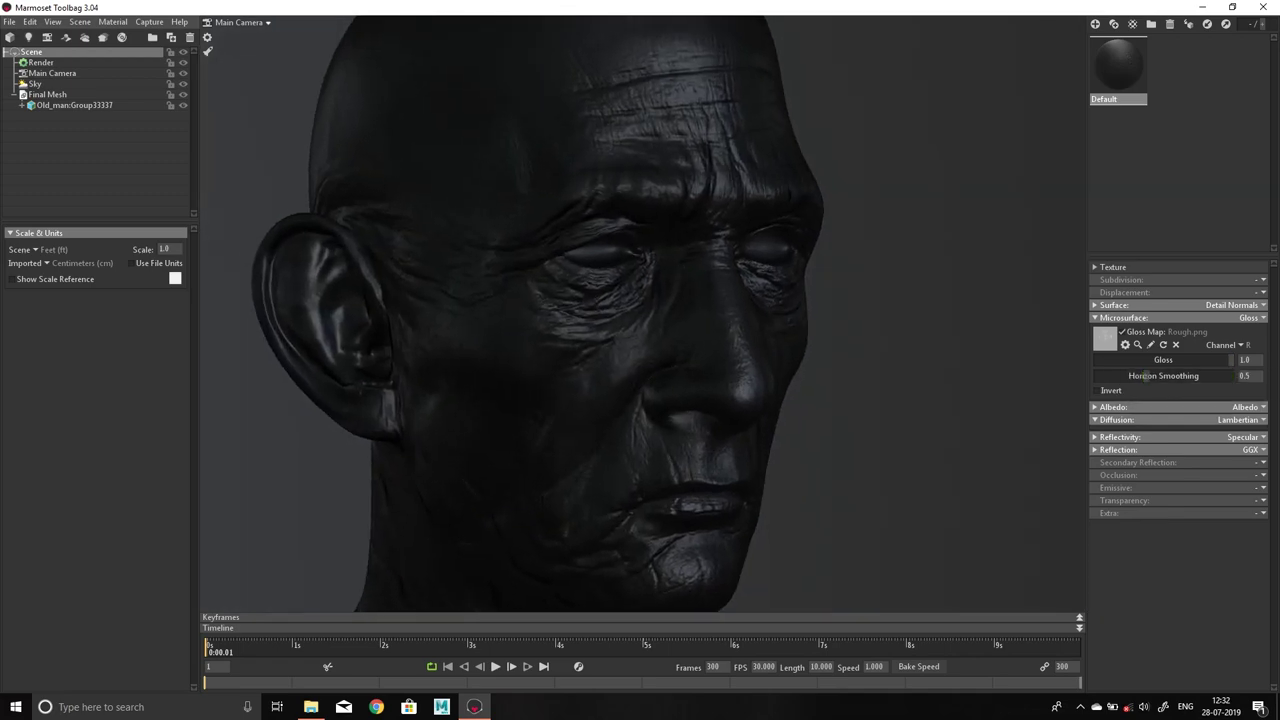
Keep the gloss map uninverted and set Gloss 0.752, Horizon Smoothing 0.785
{"action": "left_click", "coordinate": [1096, 390]}
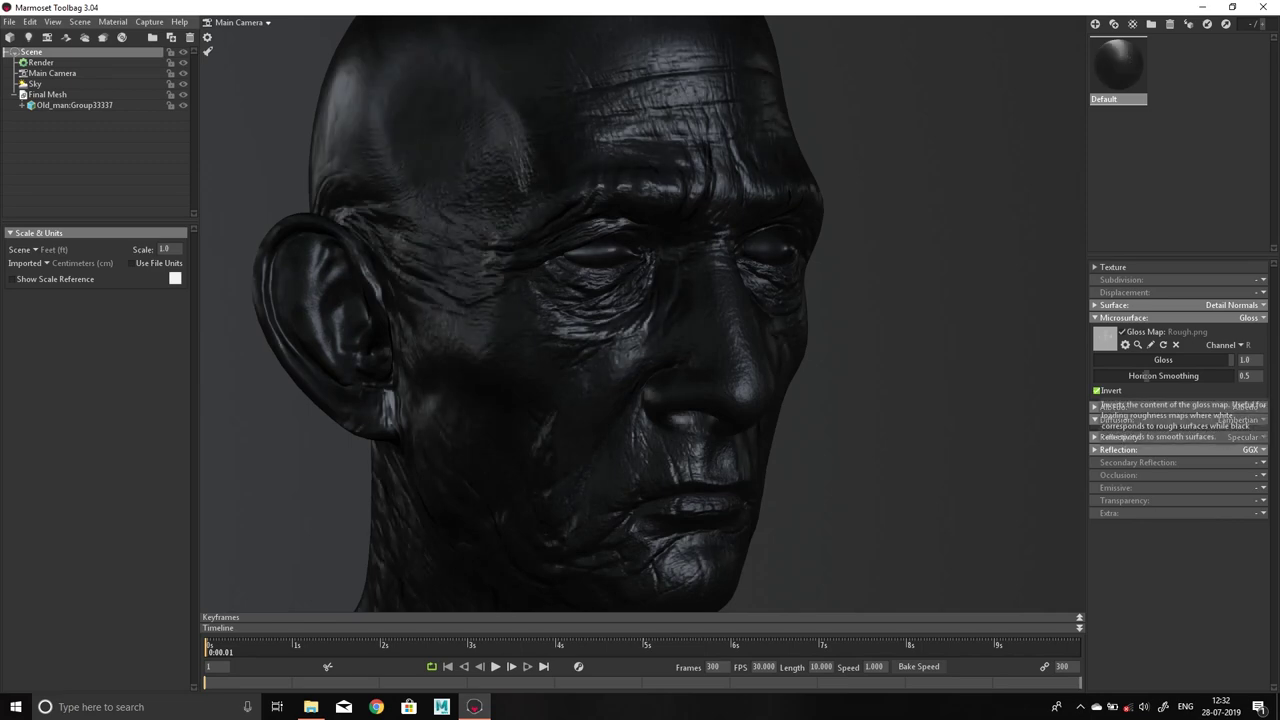
{"action": "key", "text": "ctrl+z"}
{"action": "key", "text": "ctrl+z"}
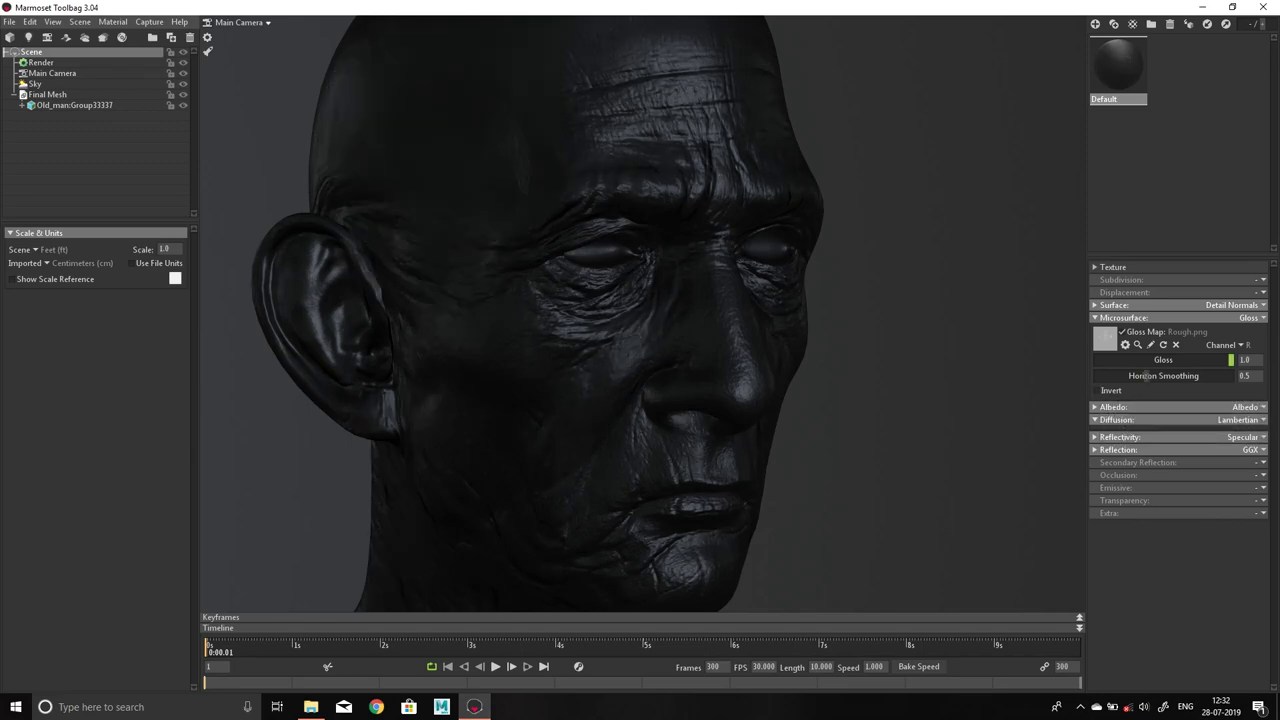
{"action": "left_click_drag", "start_coordinate": [1200, 360], "coordinate": [1189, 360]}
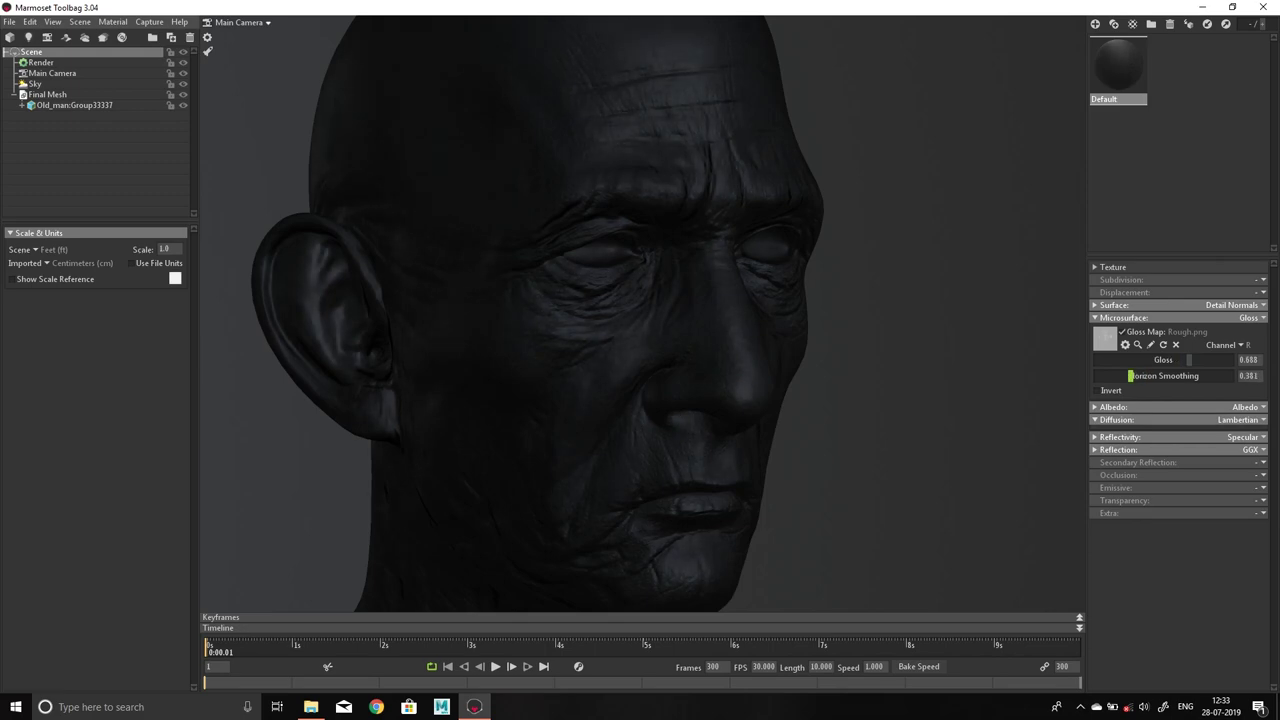
{"action": "mouse_move", "coordinate": [1169, 376]}
{"action": "left_mouse_down"}
{"action": "mouse_move", "coordinate": [1225, 376]}
{"action": "mouse_move", "coordinate": [1195, 376]}
{"action": "mouse_move", "coordinate": [1208, 359]}
{"action": "mouse_move", "coordinate": [1197, 359]}
{"action": "left_mouse_up"}
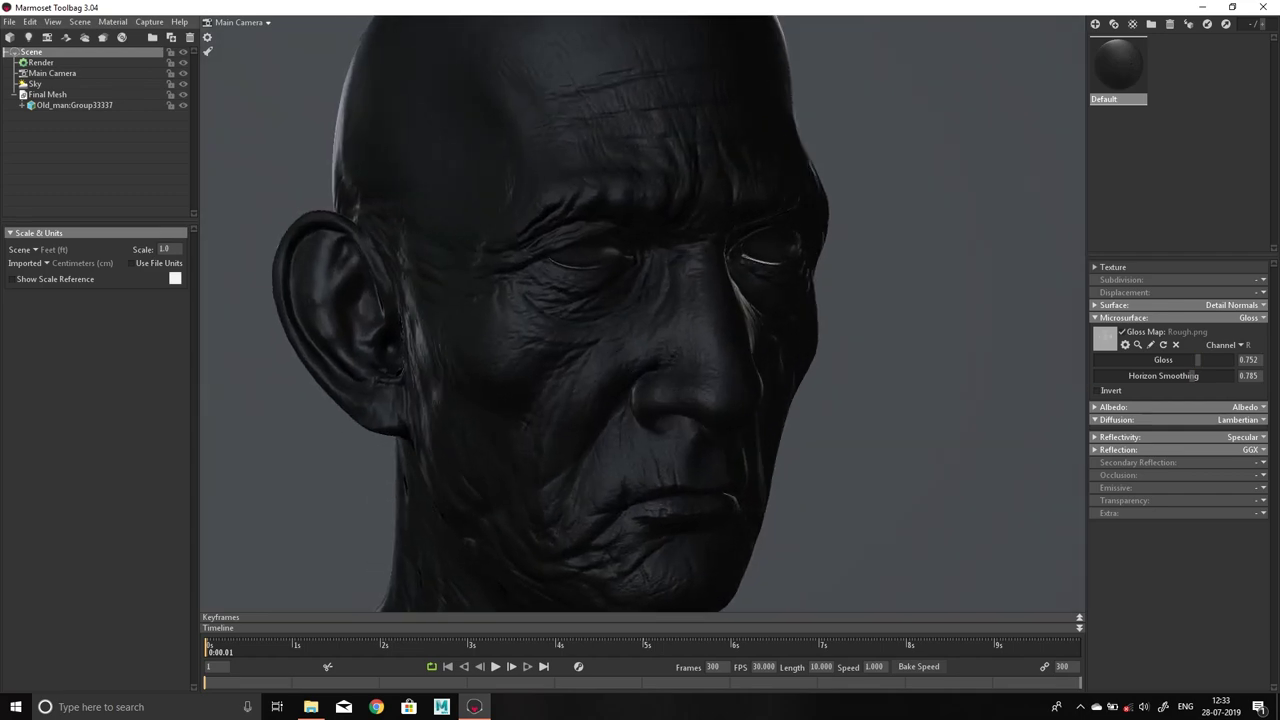
Nudge the Microsurface Gloss value up to 0.797
{"action": "left_click", "coordinate": [1095, 317]}
{"action": "left_click", "coordinate": [1245, 330]}
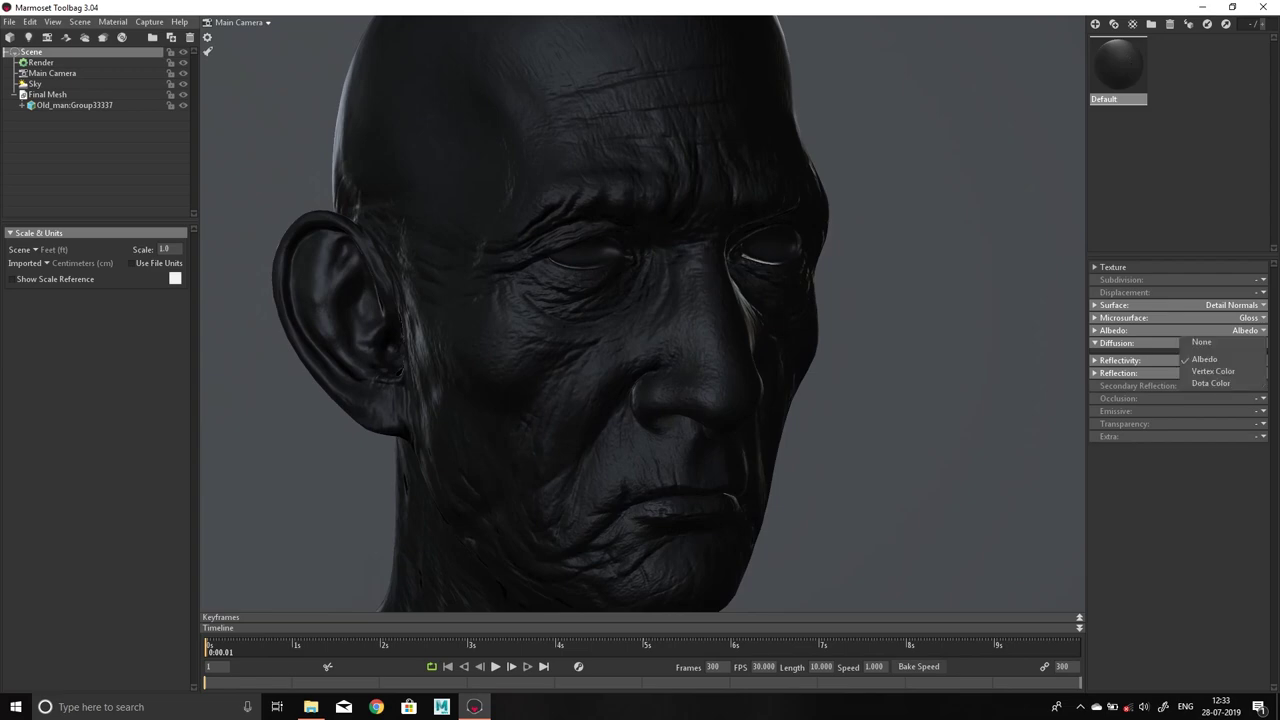
{"action": "left_click", "coordinate": [1204, 359]}
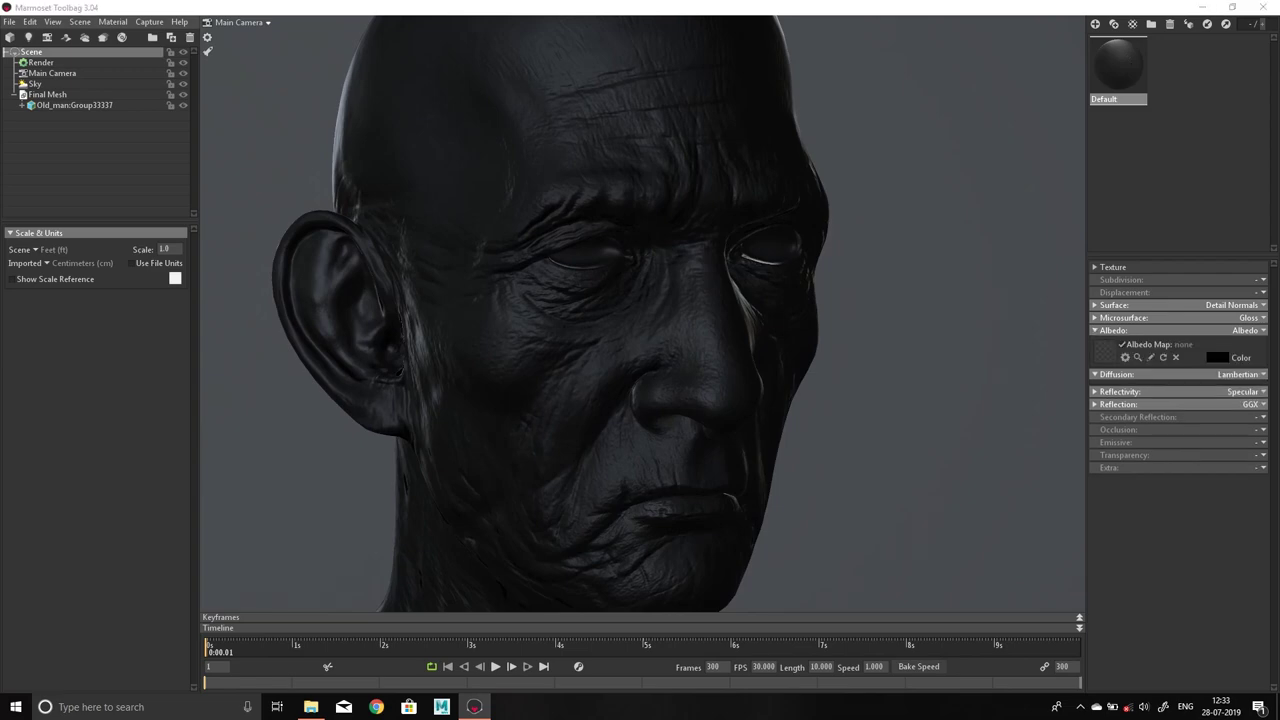
{"action": "left_click", "coordinate": [1095, 317]}
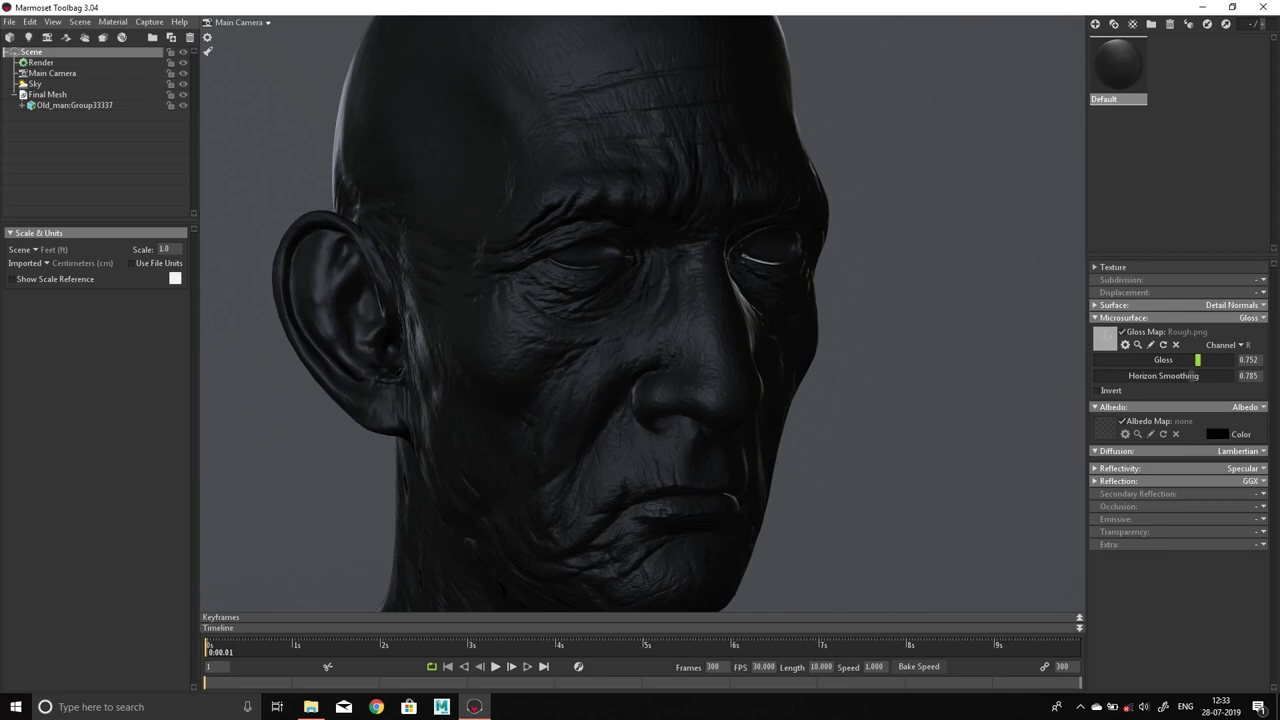
{"action": "left_click_drag", "start_coordinate": [1198, 360], "coordinate": [1202, 360]}
{"action": "left_click", "coordinate": [1123, 317]}
Load Albedo.png as the albedo map and orbit back to face the head
{"action": "key", "text": "alt+Tab"}
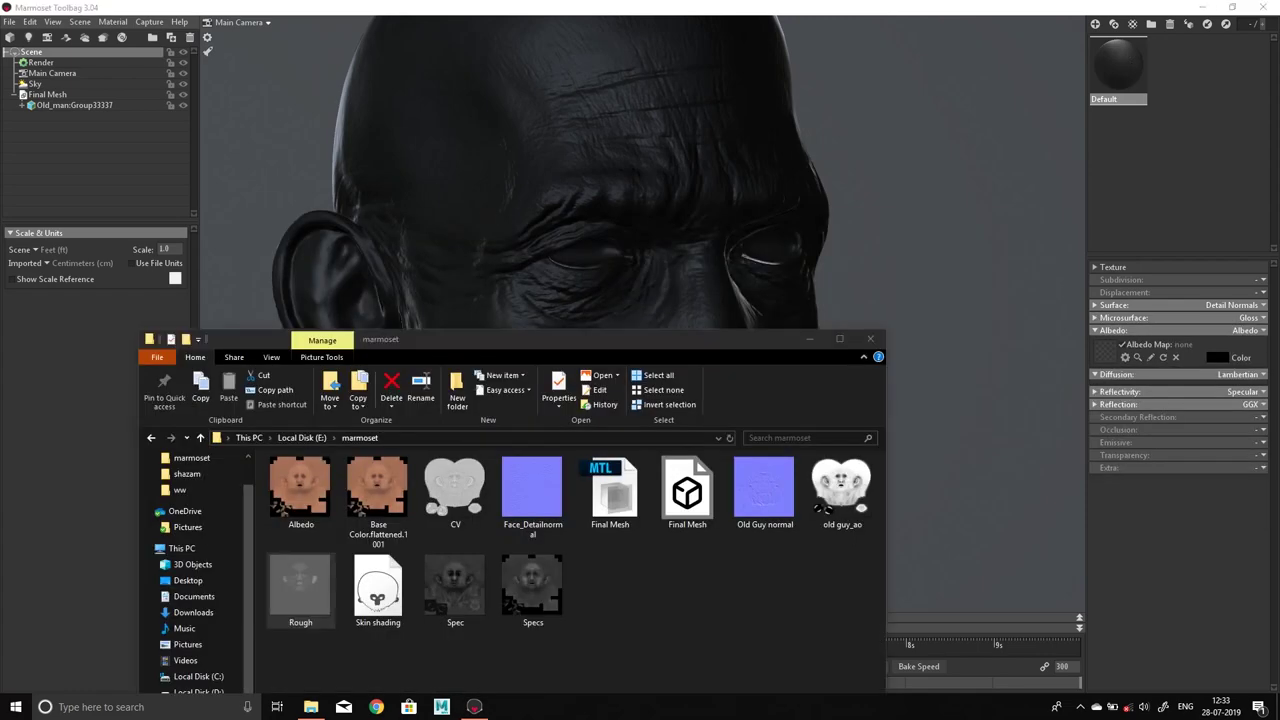
{"action": "left_click_drag", "start_coordinate": [300, 490], "coordinate": [1105, 350]}
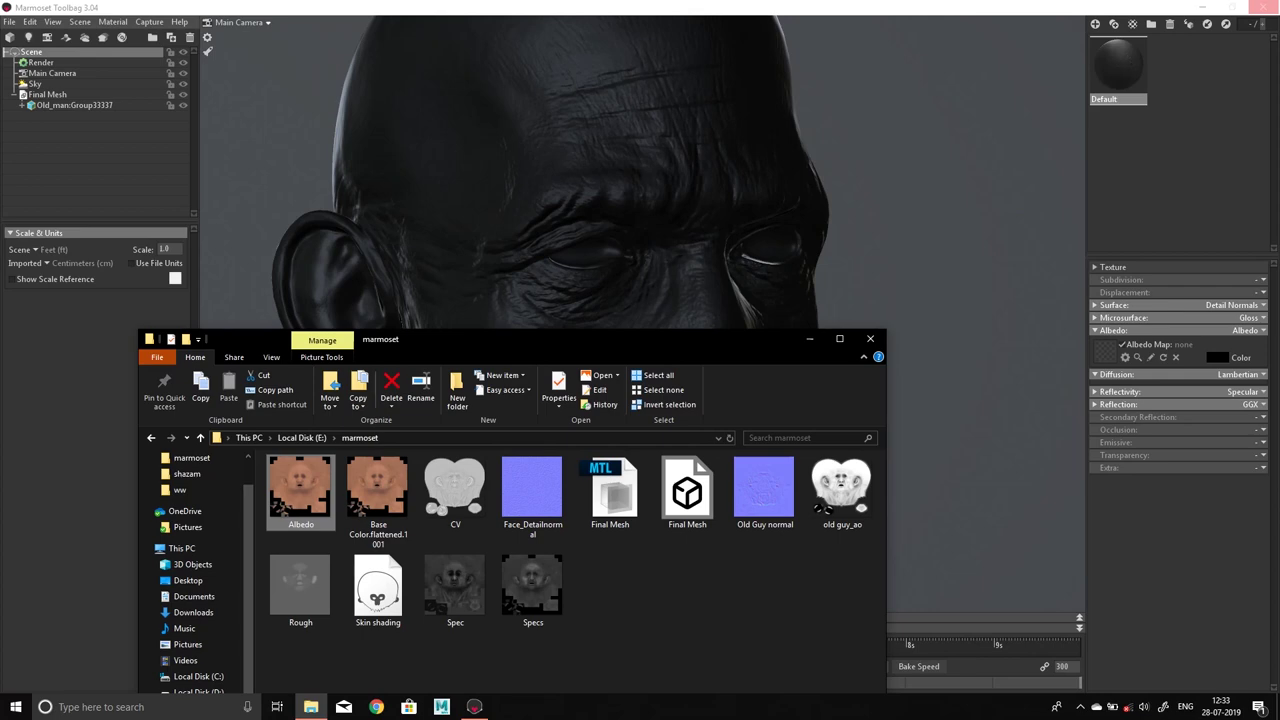
{"action": "left_click", "coordinate": [809, 338]}
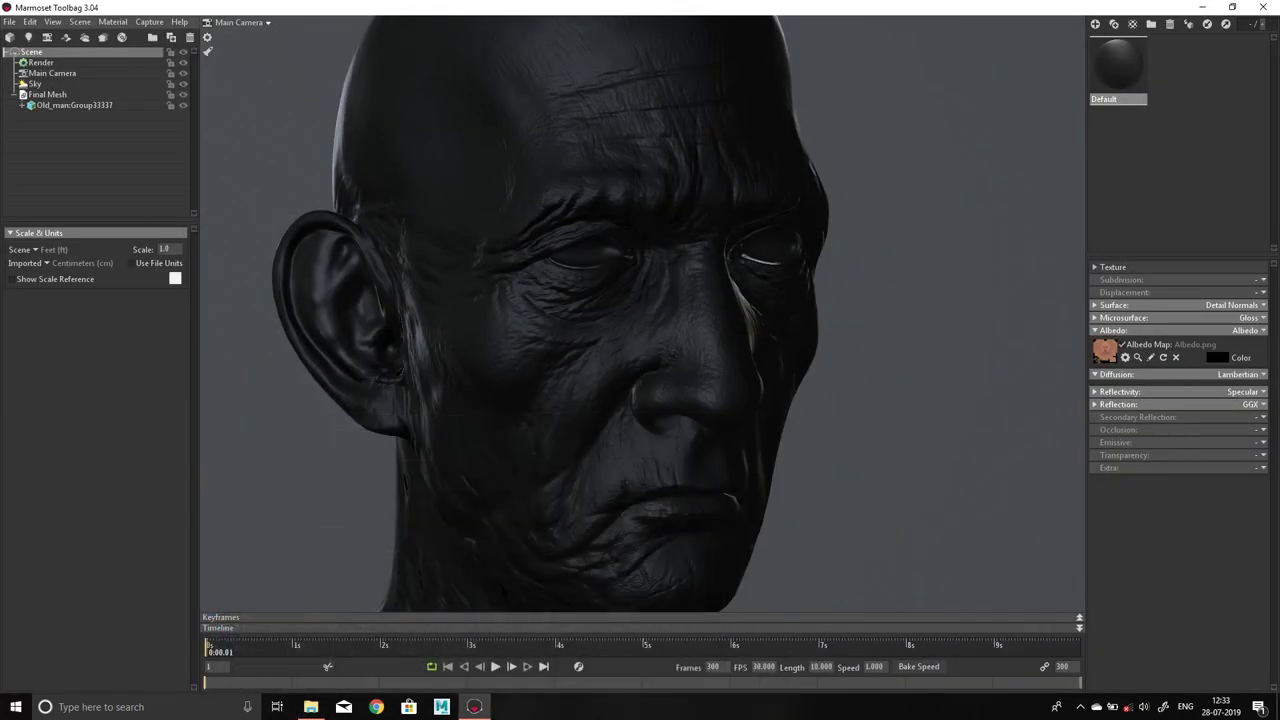
{"action": "left_click_drag", "start_coordinate": [640, 320], "coordinate": [560, 320]}
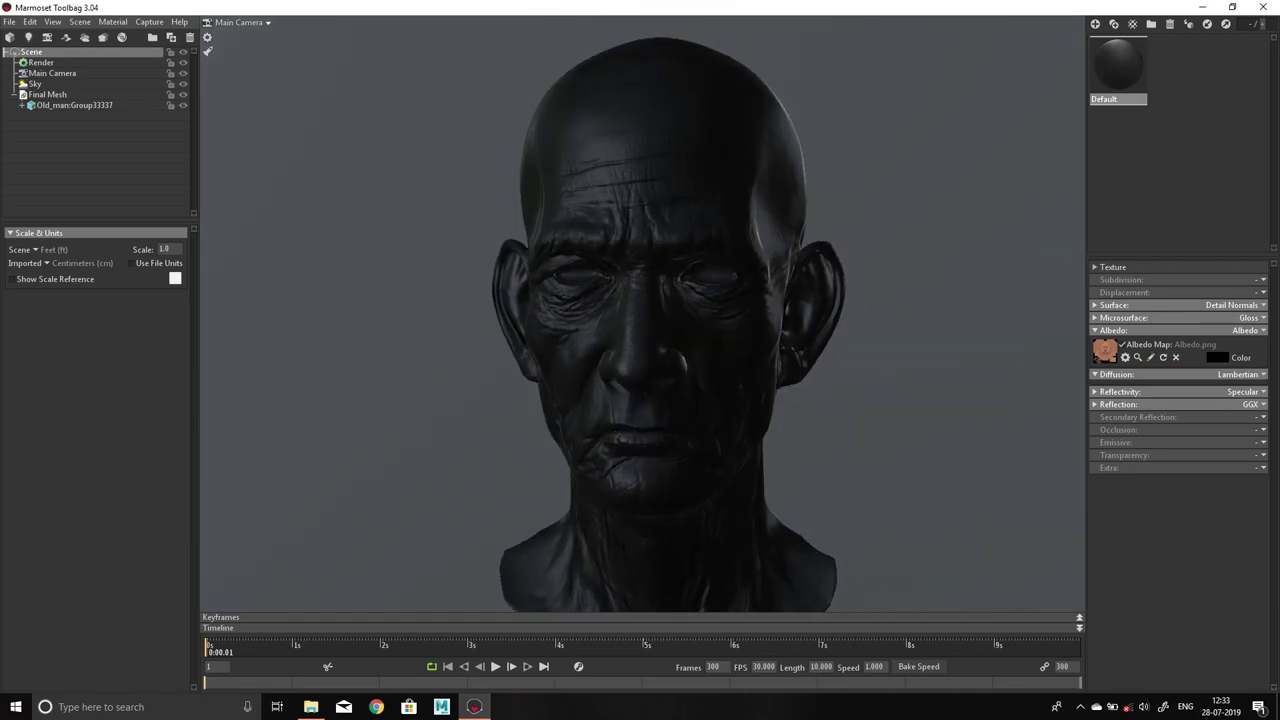
Try several albedo tints in the Color Picker, then settle on white (ffffff)
{"action": "left_click", "coordinate": [1217, 357]}
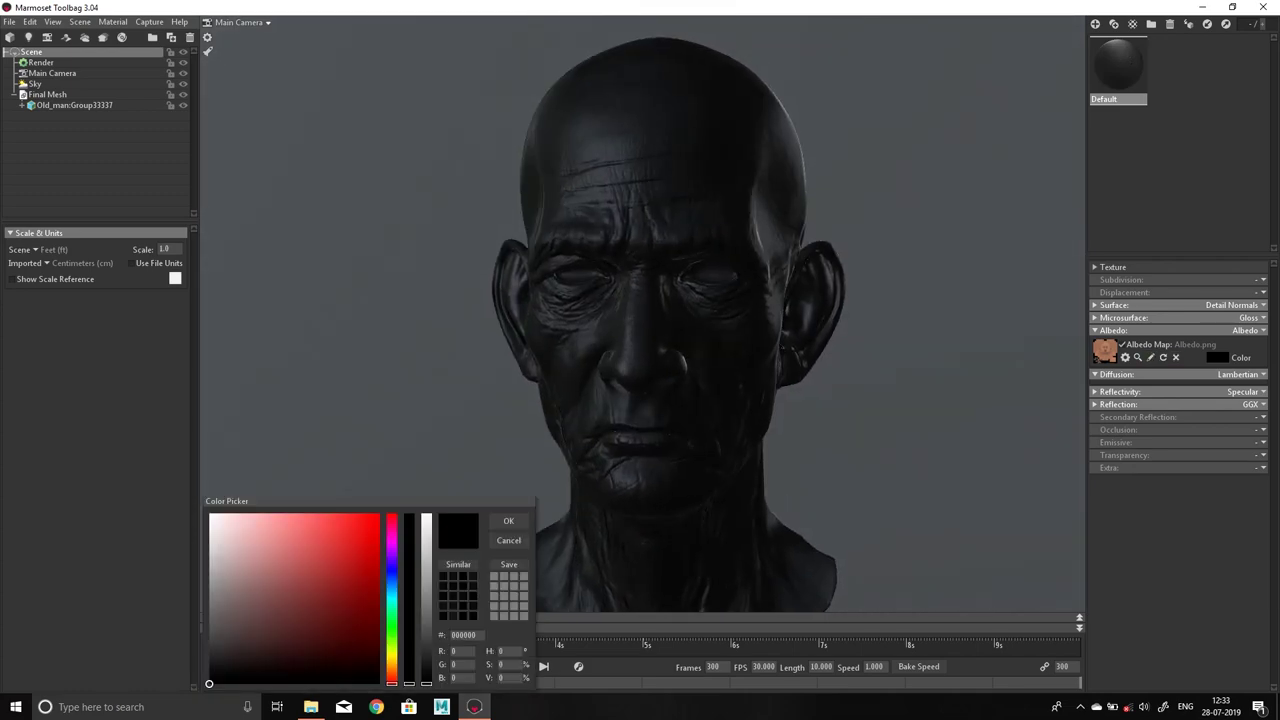
{"action": "mouse_move", "coordinate": [209, 684]}
{"action": "left_mouse_down"}
{"action": "mouse_move", "coordinate": [225, 530]}
{"action": "mouse_move", "coordinate": [209, 514]}
{"action": "left_mouse_up"}
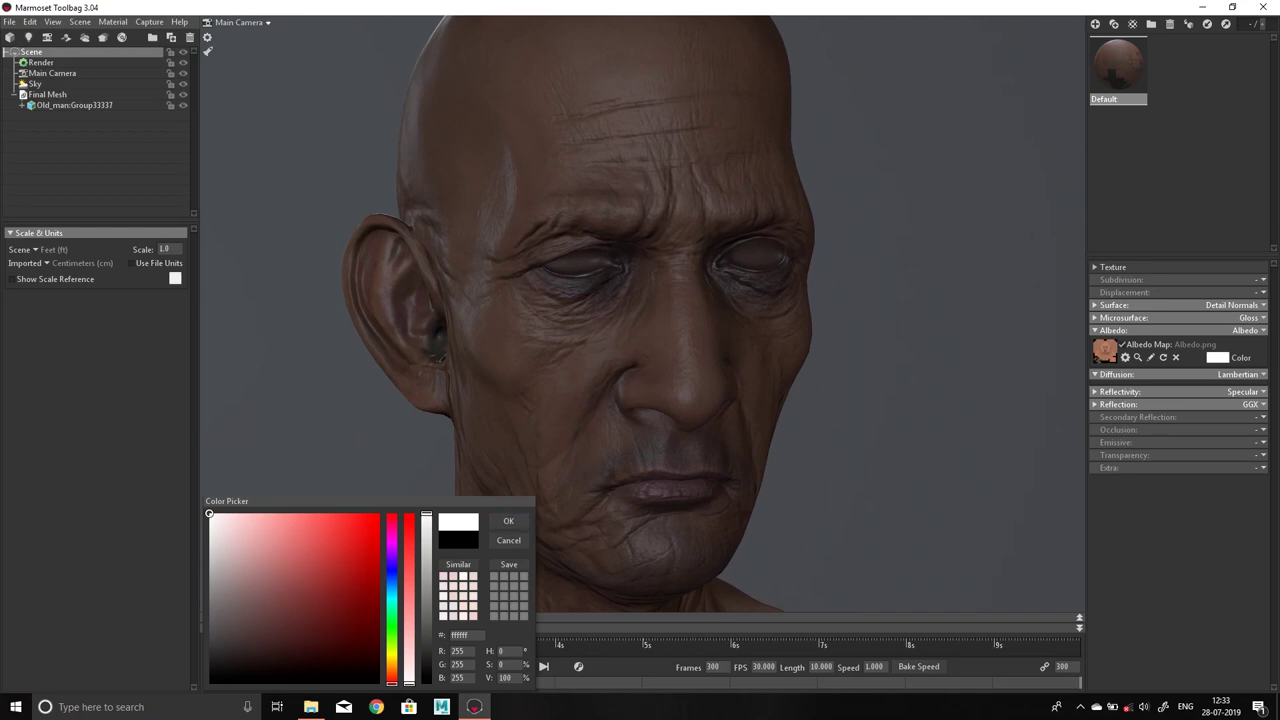
{"action": "left_click_drag", "start_coordinate": [209, 514], "coordinate": [379, 514]}
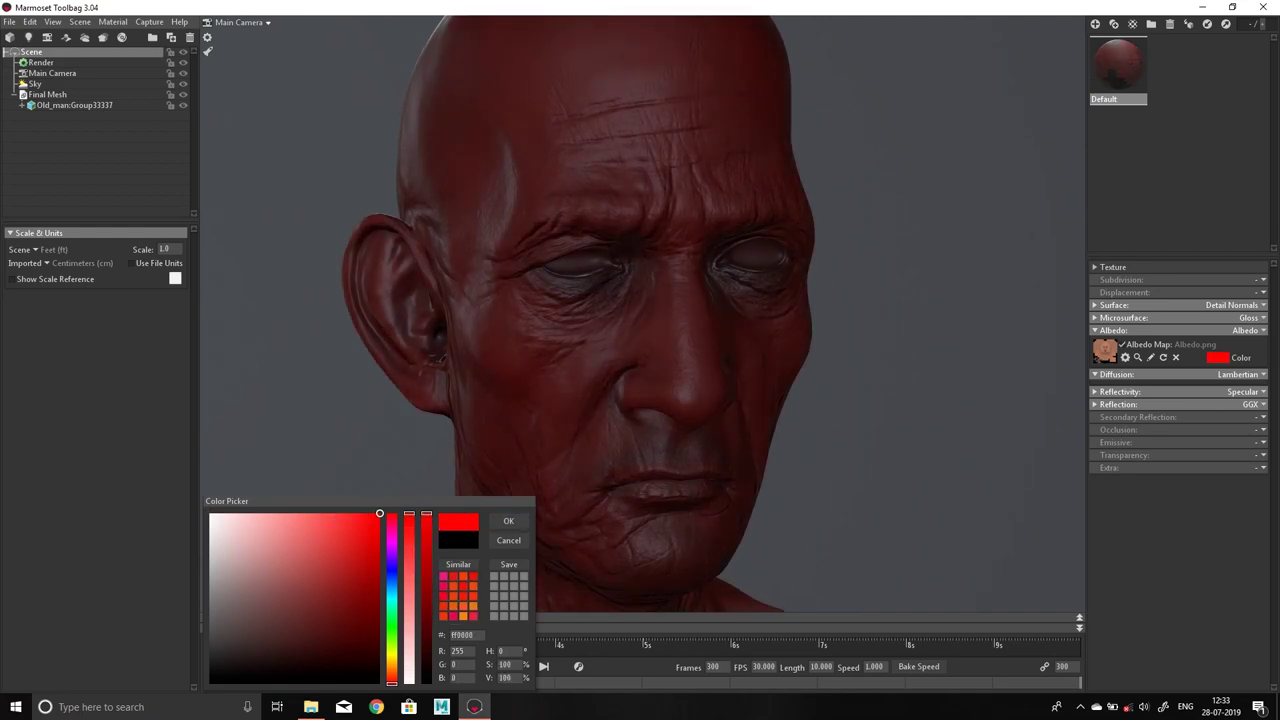
{"action": "mouse_move", "coordinate": [391, 683]}
{"action": "left_mouse_down"}
{"action": "mouse_move", "coordinate": [391, 553]}
{"action": "mouse_move", "coordinate": [391, 626]}
{"action": "left_mouse_up"}
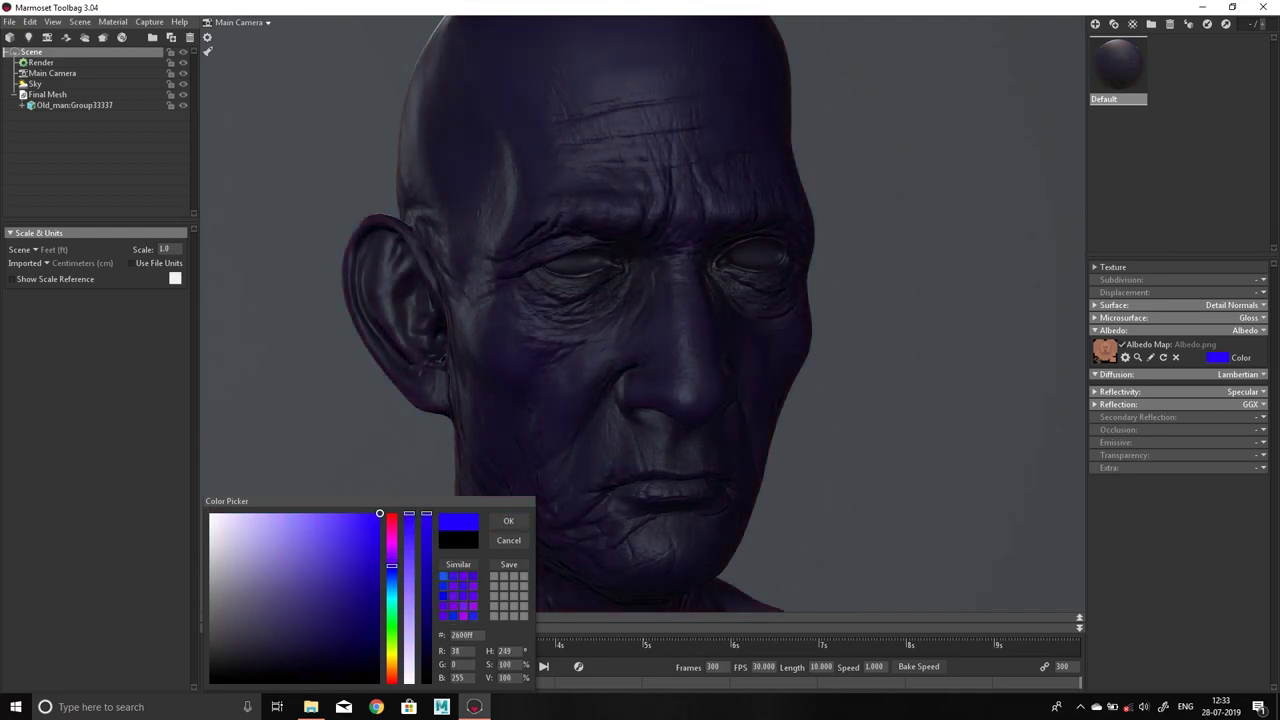
{"action": "left_click_drag", "start_coordinate": [374, 530], "coordinate": [260, 554]}
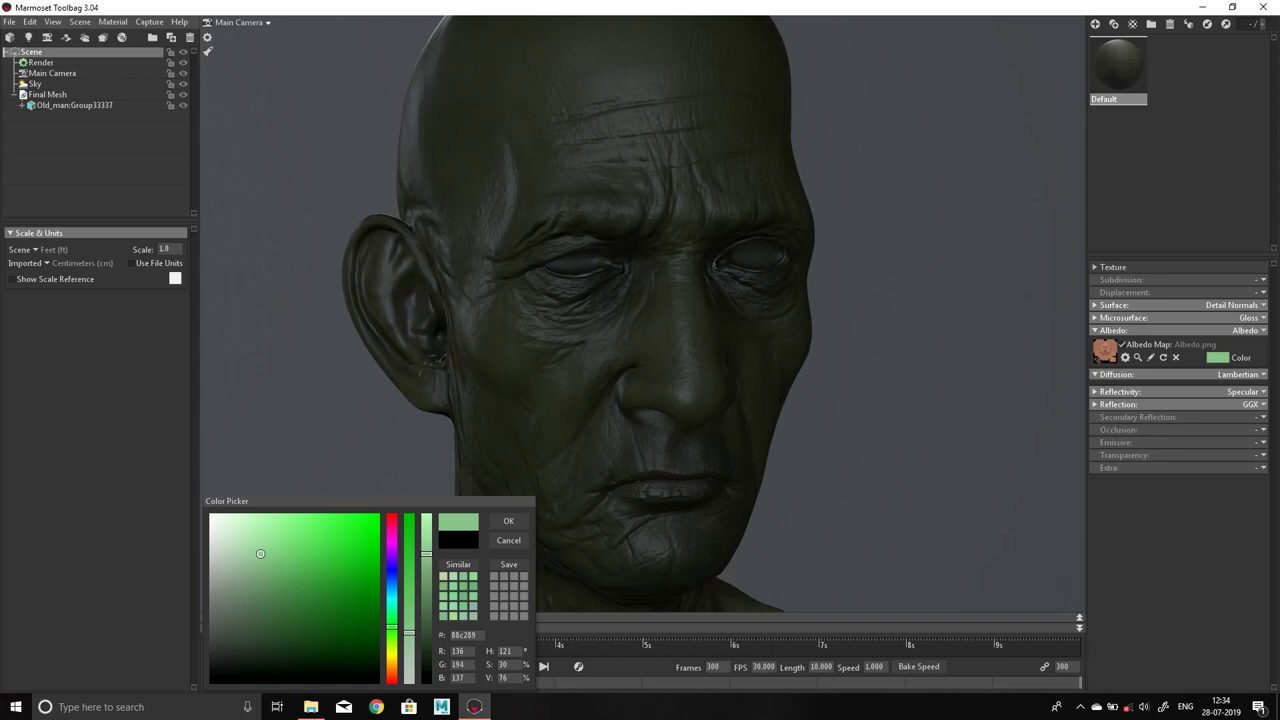
{"action": "left_click_drag", "start_coordinate": [391, 626], "coordinate": [391, 683]}
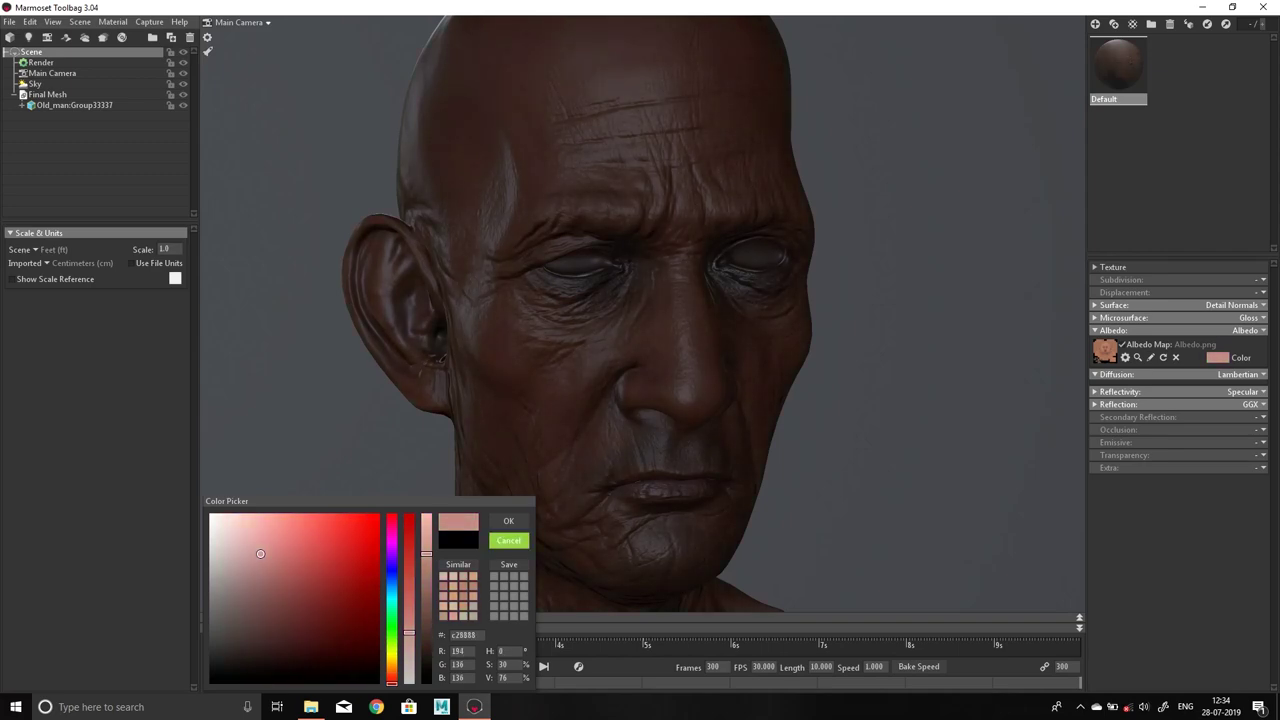
{"action": "mouse_move", "coordinate": [286, 534]}
{"action": "left_mouse_down"}
{"action": "mouse_move", "coordinate": [298, 513]}
{"action": "mouse_move", "coordinate": [209, 513]}
{"action": "mouse_move", "coordinate": [248, 513]}
{"action": "mouse_move", "coordinate": [237, 513]}
{"action": "left_mouse_up"}
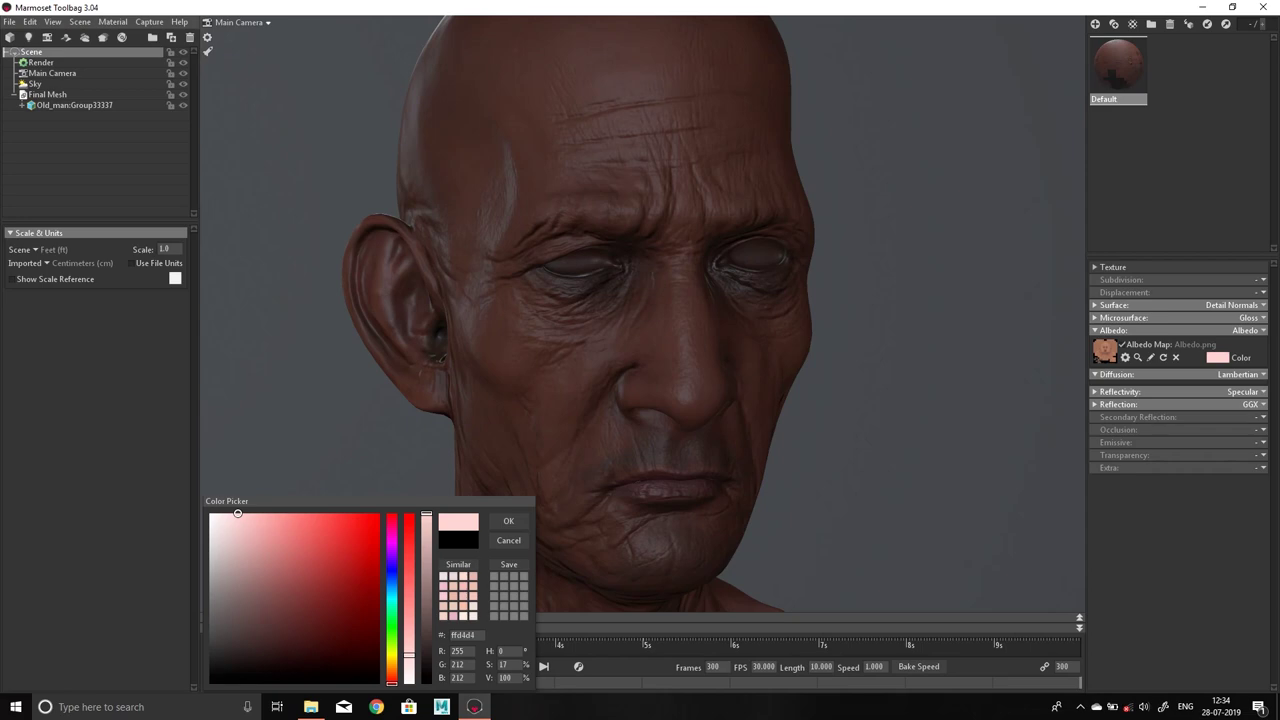
{"action": "left_click_drag", "start_coordinate": [237, 513], "coordinate": [276, 513]}
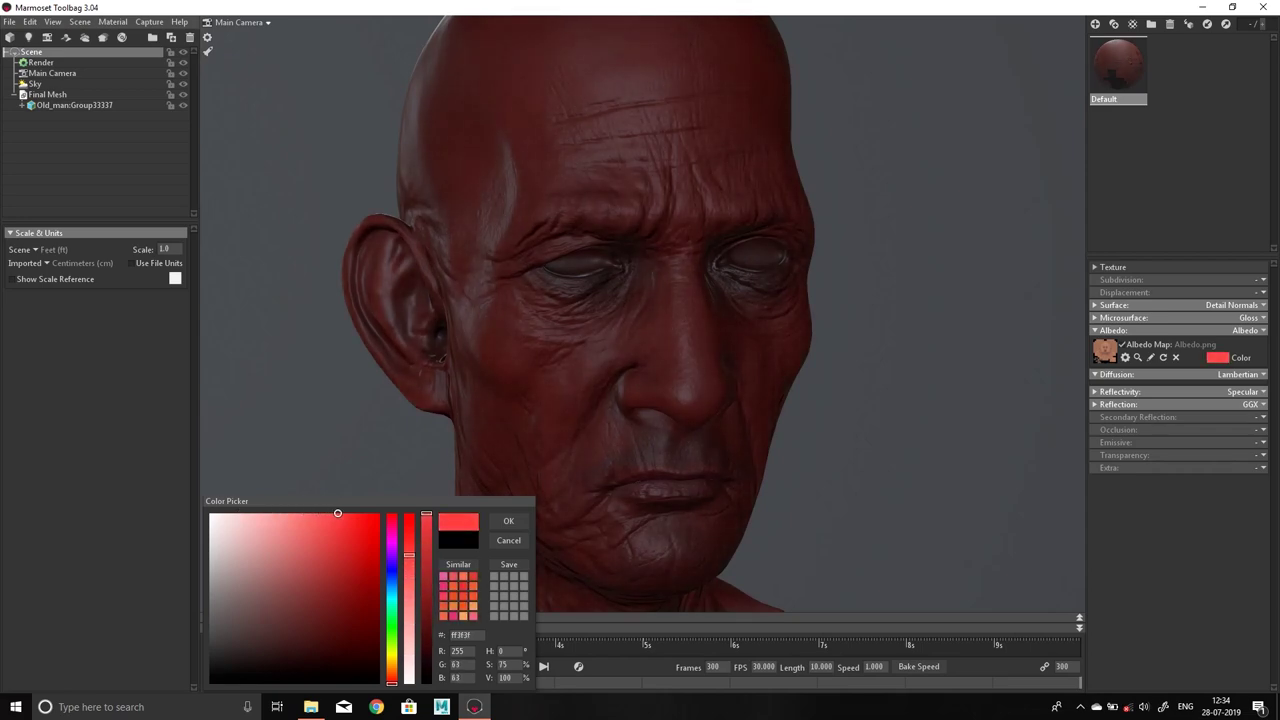
{"action": "left_click_drag", "start_coordinate": [391, 683], "coordinate": [391, 674]}
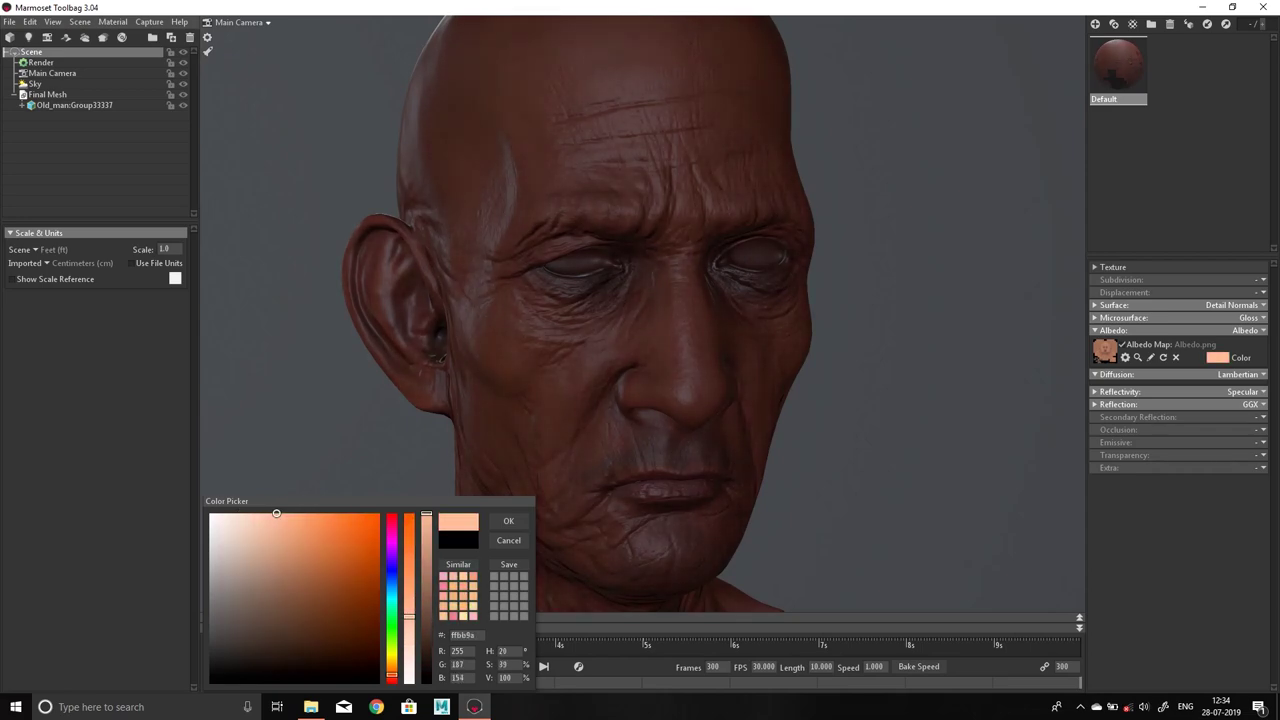
{"action": "mouse_move", "coordinate": [276, 513]}
{"action": "left_mouse_down"}
{"action": "mouse_move", "coordinate": [276, 541]}
{"action": "mouse_move", "coordinate": [237, 541]}
{"action": "mouse_move", "coordinate": [209, 513]}
{"action": "left_mouse_up"}
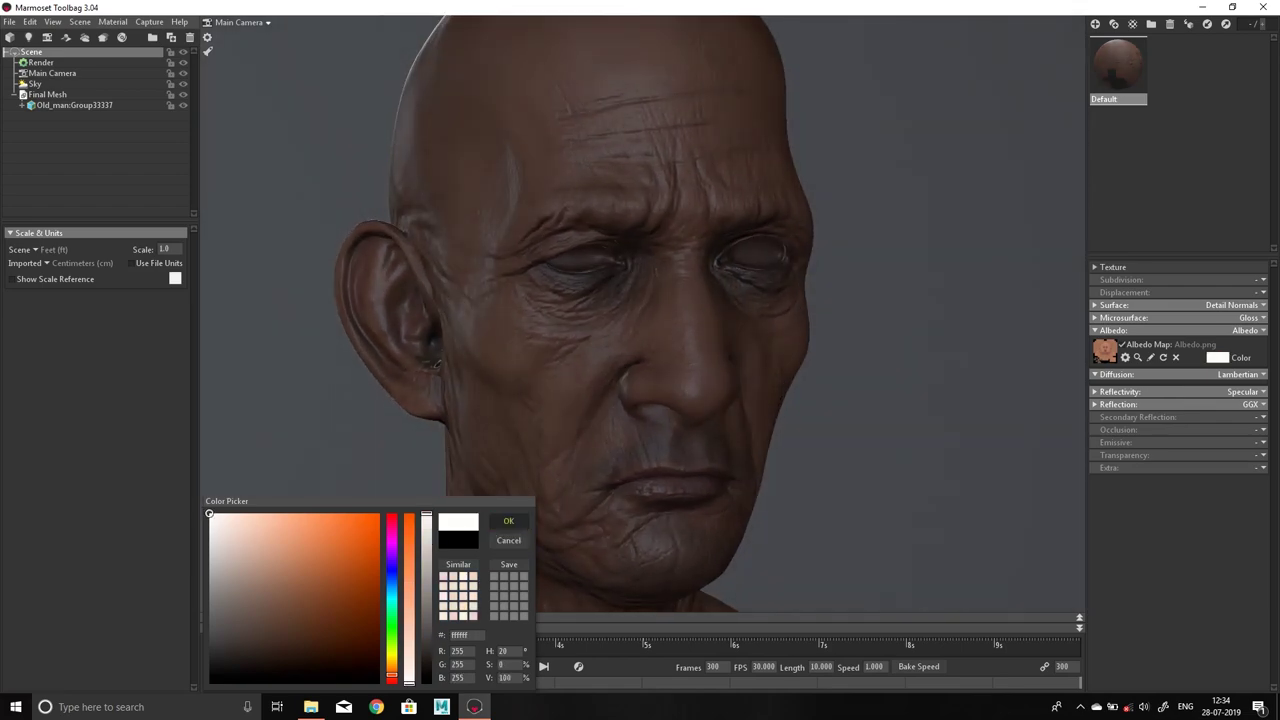
{"action": "left_click", "coordinate": [508, 521]}
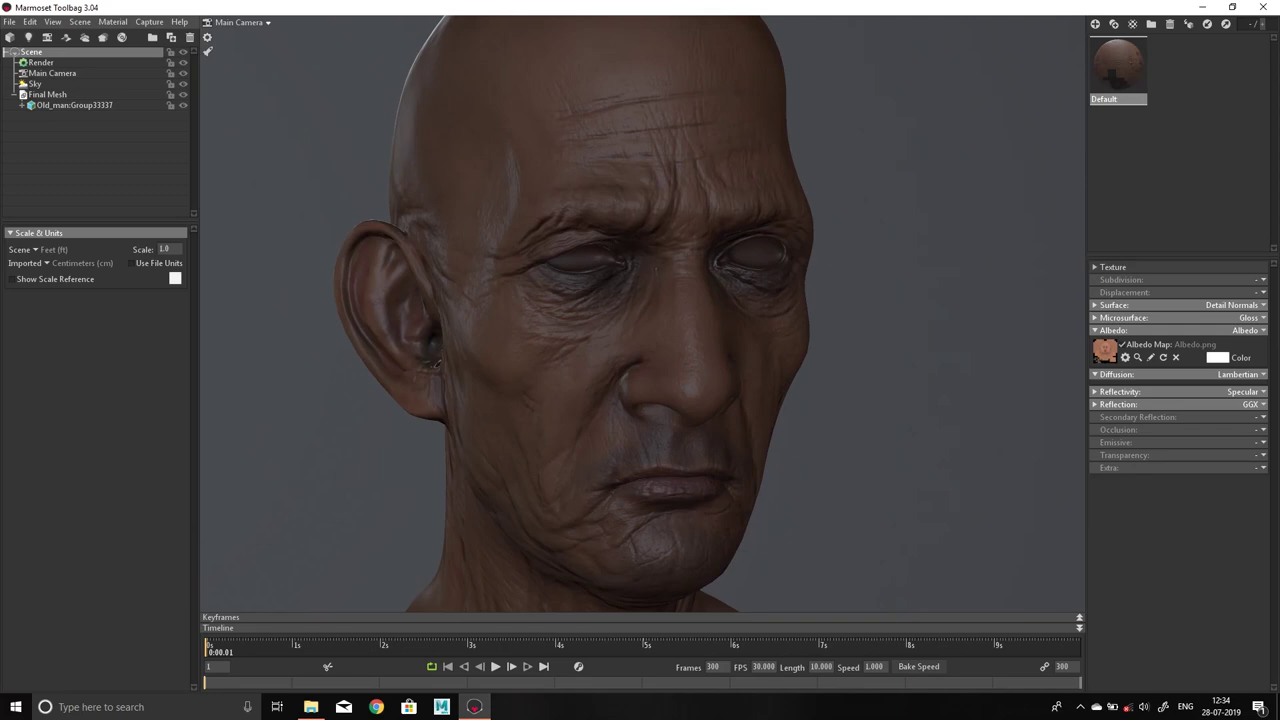
Raise the Sky light brightness from 0.435 to 1.0
{"action": "scroll", "coordinate": [640, 314], "scroll_direction": "down", "scroll_amount": 2}
{"action": "scroll", "coordinate": [640, 314], "scroll_direction": "down", "scroll_amount": 3}
{"action": "mouse_move", "coordinate": [640, 330]}
{"action": "left_mouse_down"}
{"action": "mouse_move", "coordinate": [590, 330]}
{"action": "mouse_move", "coordinate": [700, 330]}
{"action": "mouse_move", "coordinate": [600, 330]}
{"action": "left_mouse_up"}
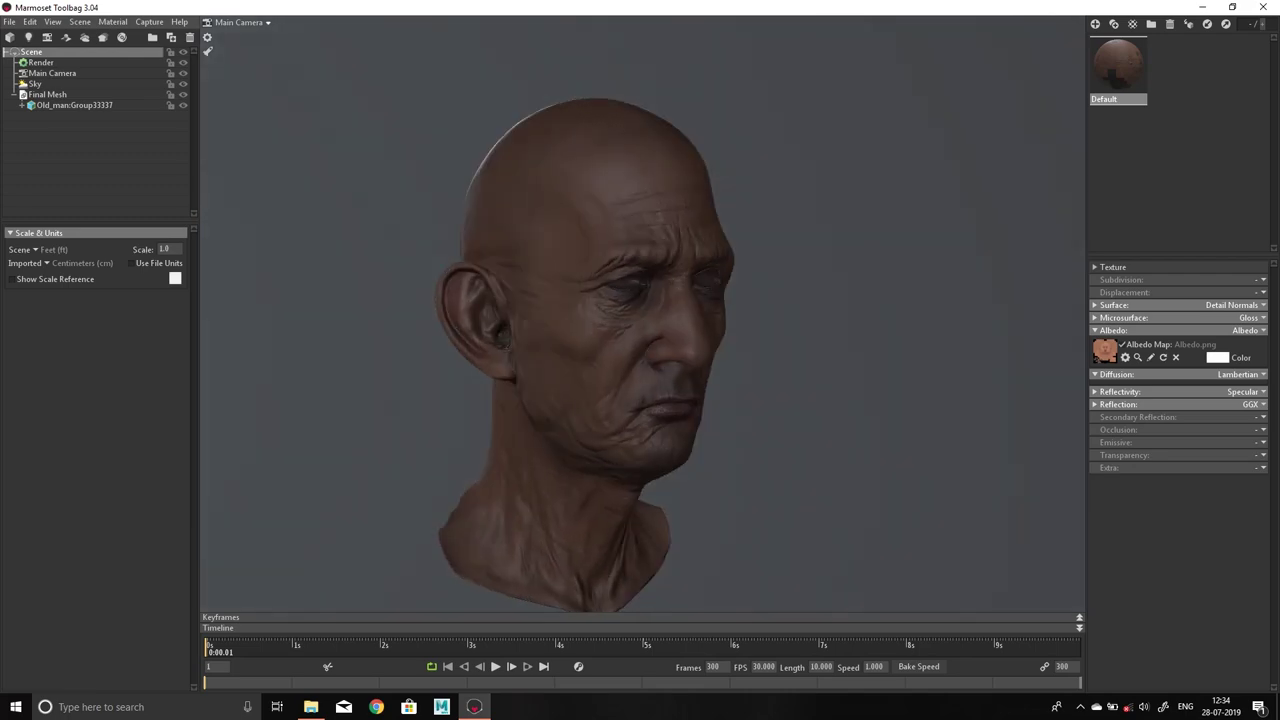
{"action": "scroll", "coordinate": [640, 314], "scroll_direction": "up", "scroll_amount": 3}
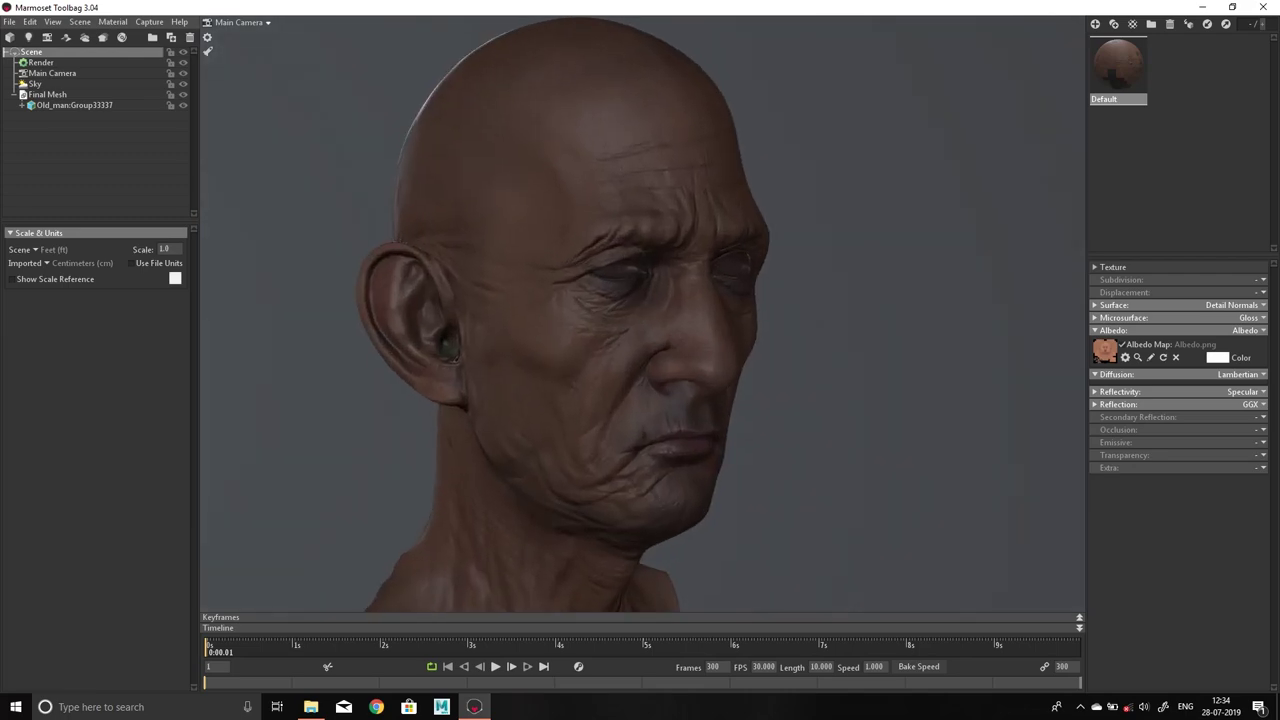
{"action": "left_click", "coordinate": [35, 84]}
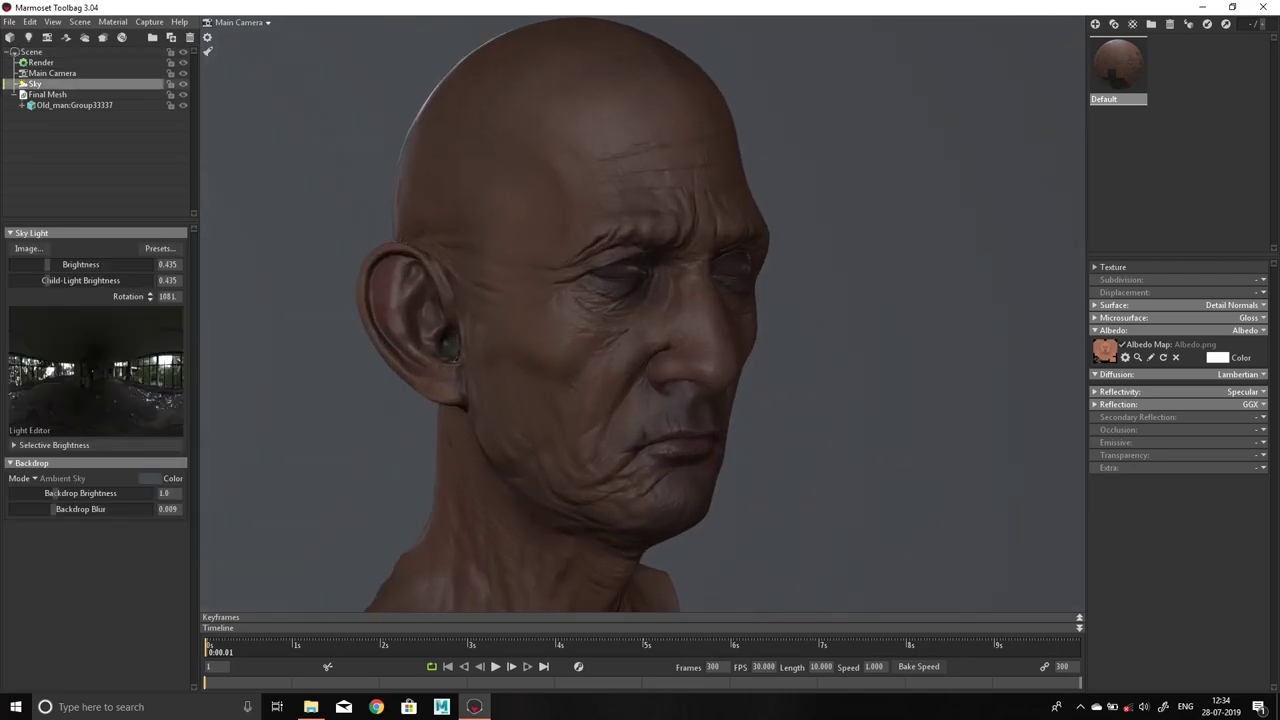
{"action": "left_click", "coordinate": [167, 264]}
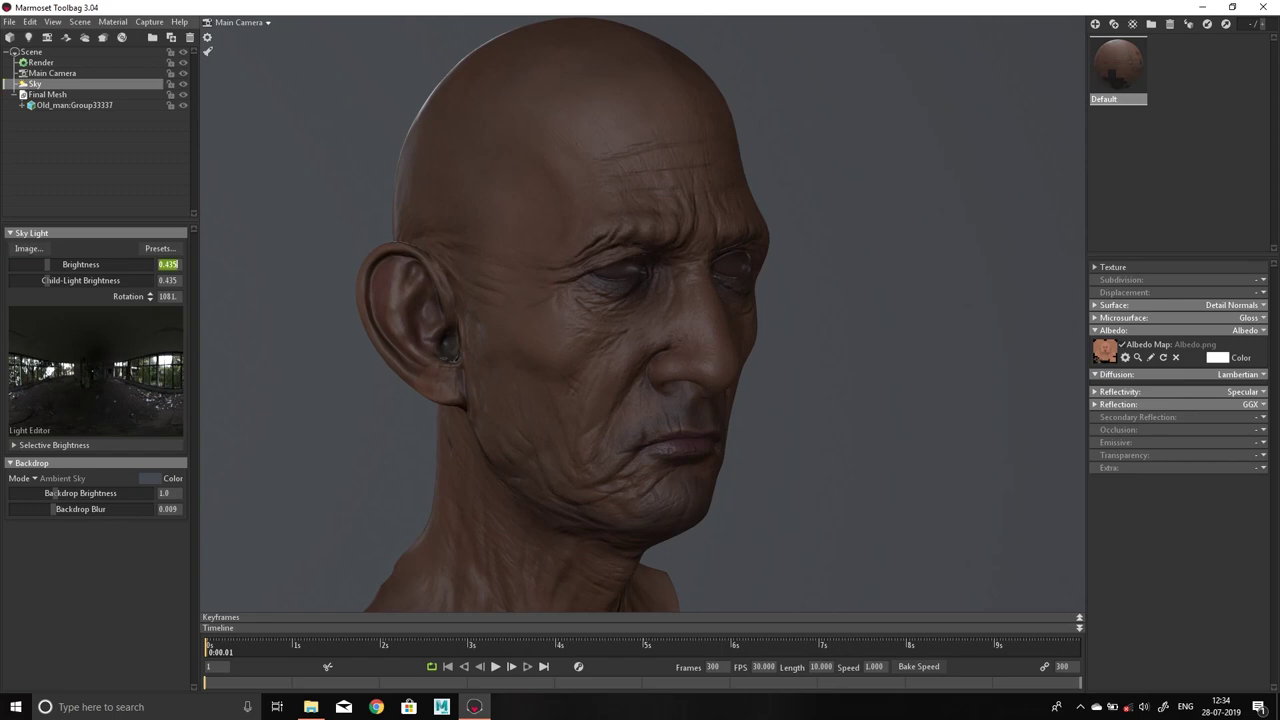
{"action": "type", "text": "1"}
{"action": "key", "text": "Return"}
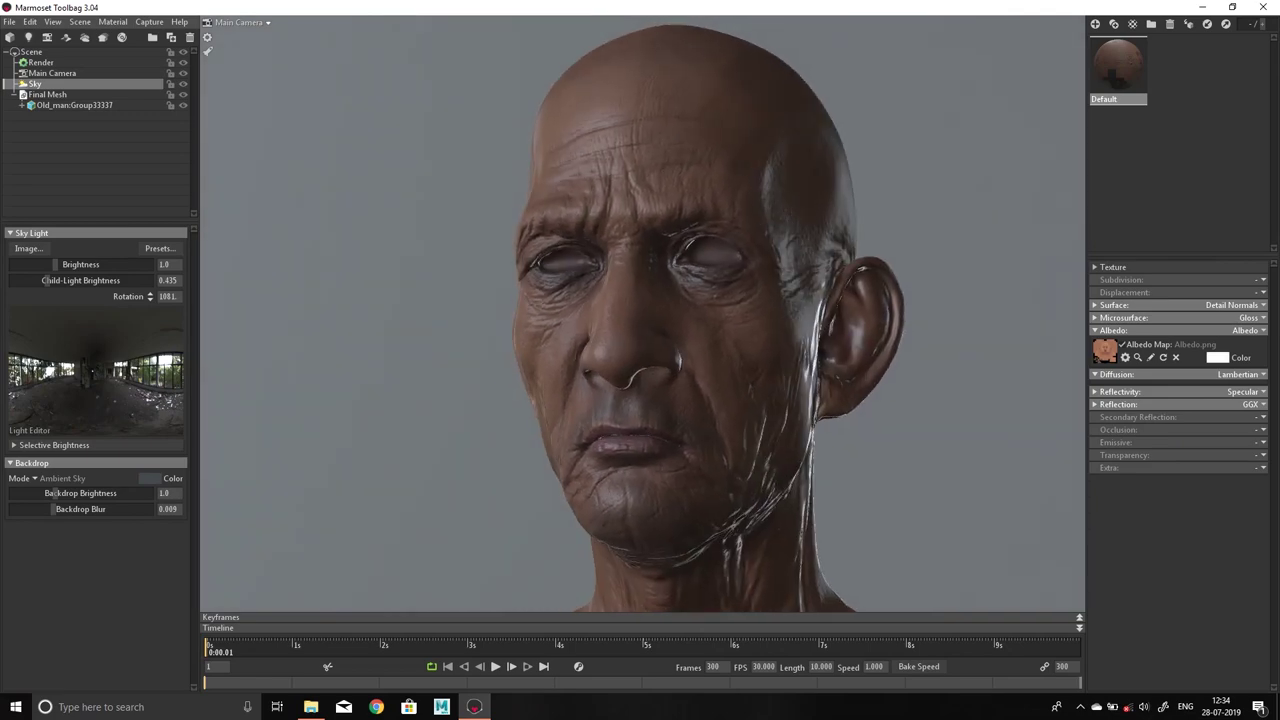
Reduce the Microsurface Horizon Smoothing to 0.0
{"action": "left_click", "coordinate": [1113, 330]}
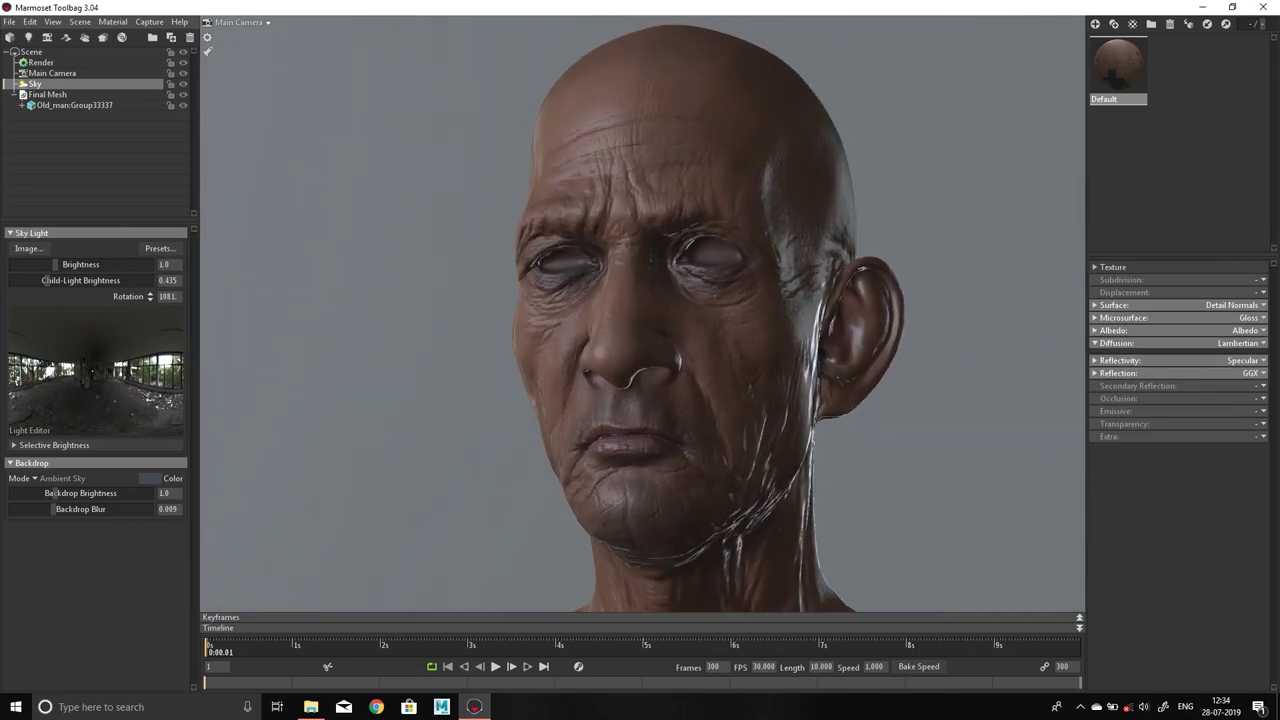
{"action": "left_click", "coordinate": [1120, 317]}
{"action": "left_click_drag", "start_coordinate": [1192, 376], "coordinate": [1125, 376]}
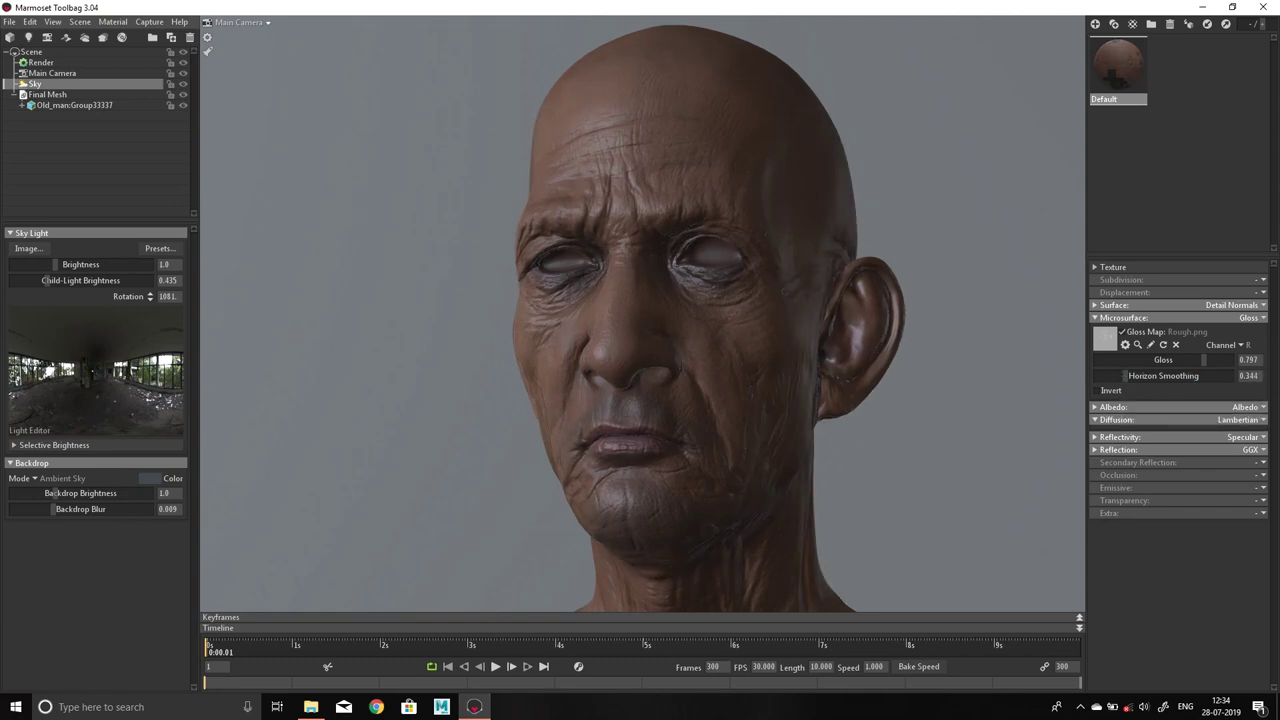
{"action": "left_click_drag", "start_coordinate": [700, 300], "coordinate": [508, 300]}
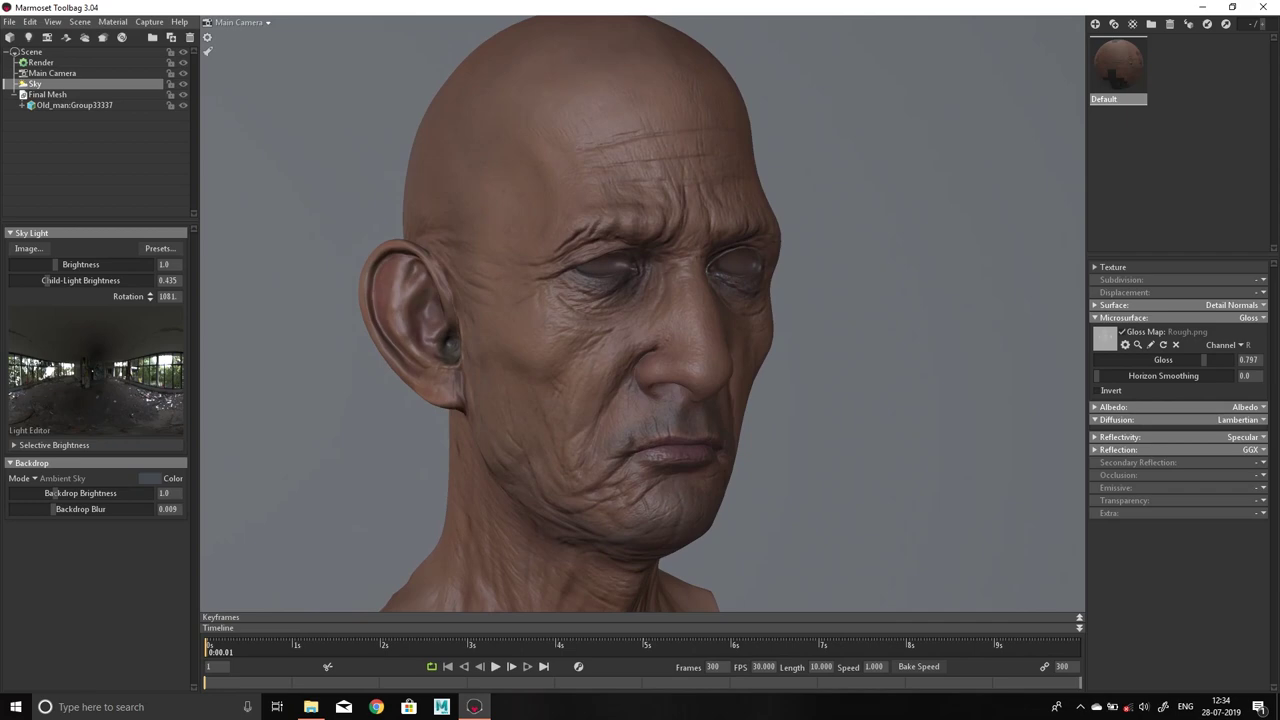
{"action": "mouse_move", "coordinate": [1124, 375]}
{"action": "left_mouse_down"}
{"action": "mouse_move", "coordinate": [1230, 375]}
{"action": "mouse_move", "coordinate": [1130, 375]}
{"action": "left_mouse_up"}
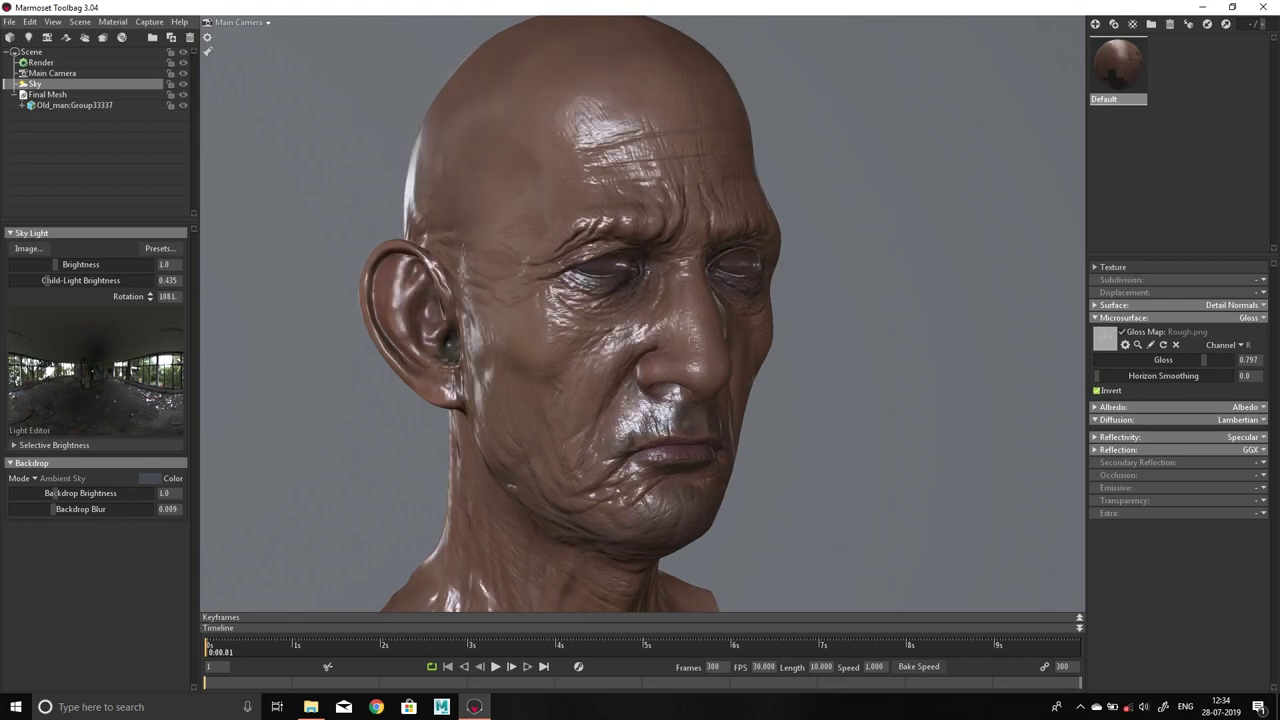
Set Gloss to 0.881 with the gloss map left uninverted
{"action": "mouse_move", "coordinate": [1204, 359]}
{"action": "left_mouse_down"}
{"action": "mouse_move", "coordinate": [1105, 360]}
{"action": "mouse_move", "coordinate": [1230, 360]}
{"action": "left_mouse_up"}
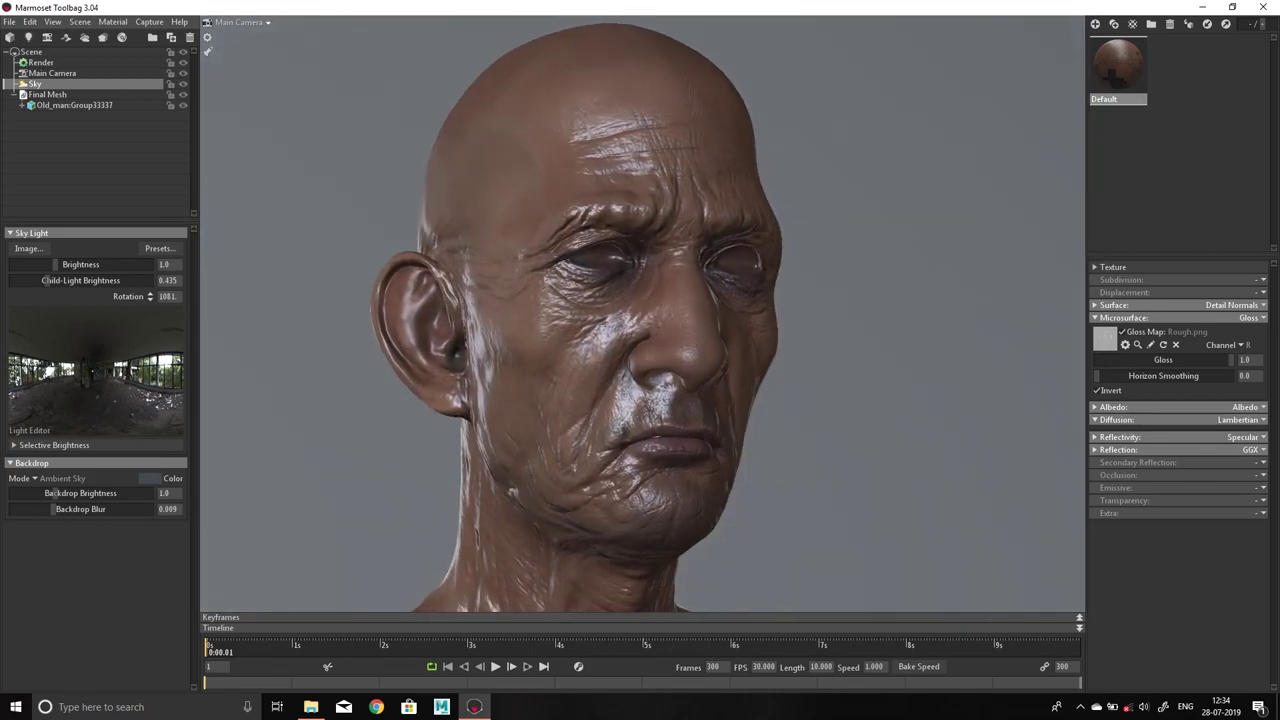
{"action": "left_click", "coordinate": [1097, 390]}
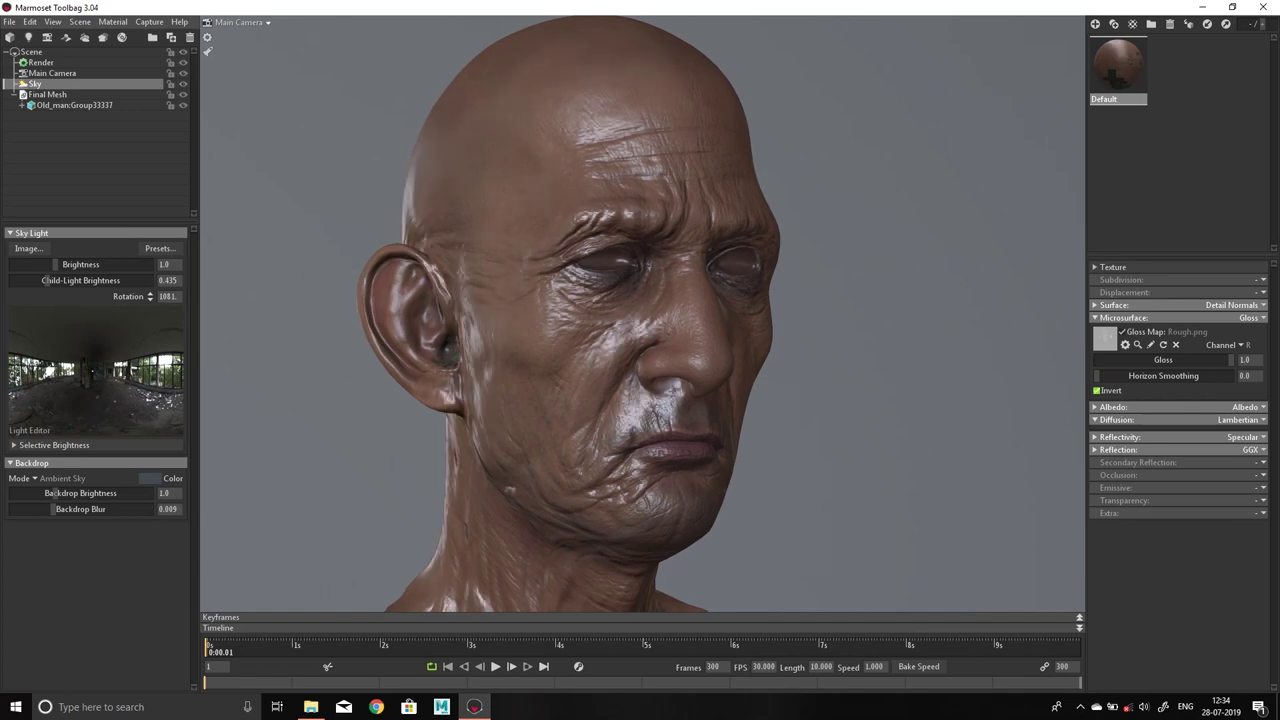
{"action": "left_click", "coordinate": [1097, 390]}
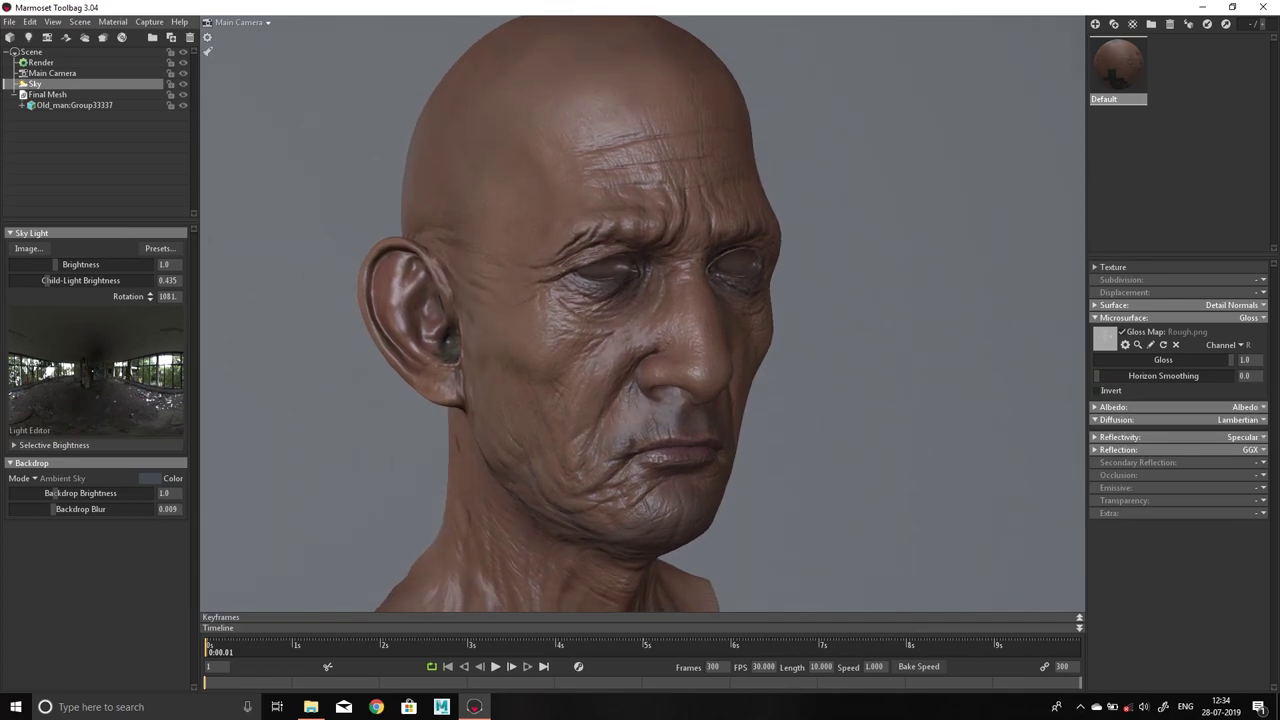
{"action": "mouse_move", "coordinate": [1231, 360]}
{"action": "left_mouse_down"}
{"action": "mouse_move", "coordinate": [1097, 360]}
{"action": "mouse_move", "coordinate": [1215, 360]}
{"action": "left_mouse_up"}
{"action": "left_click_drag", "start_coordinate": [640, 330], "coordinate": [560, 330]}
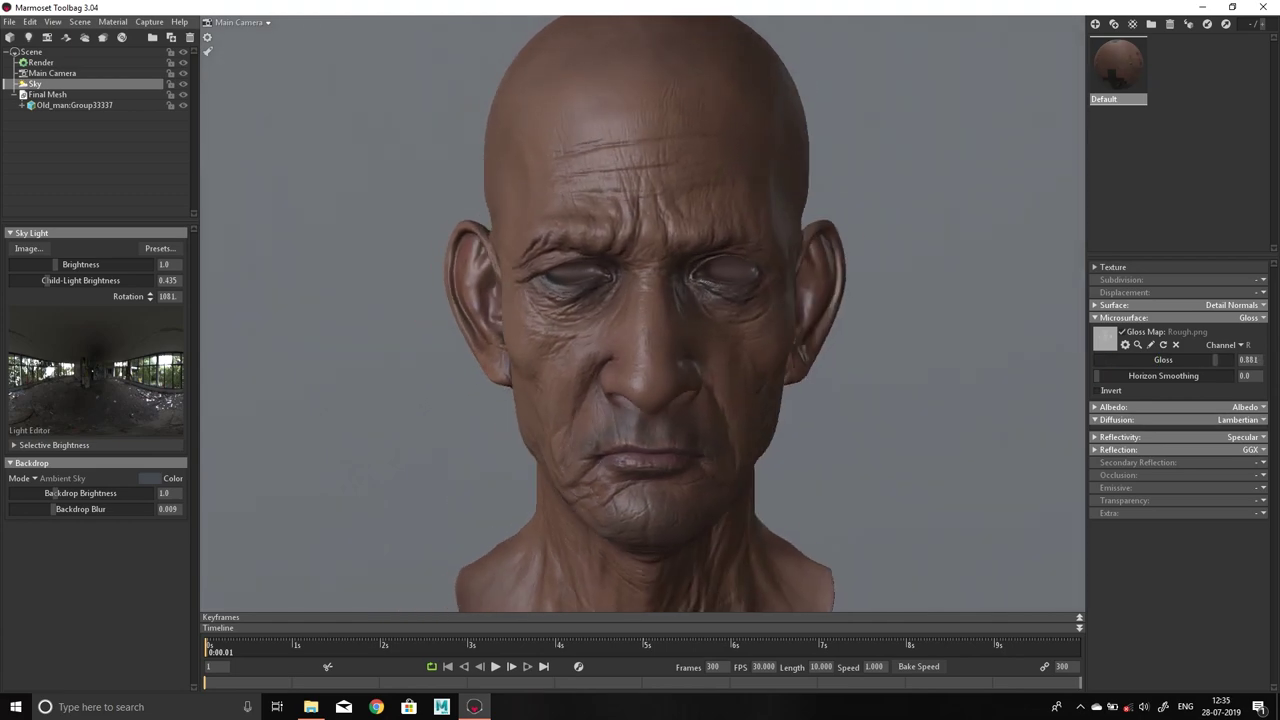
{"action": "left_click_drag", "start_coordinate": [640, 330], "coordinate": [720, 330]}
{"action": "scroll", "coordinate": [640, 330], "scroll_direction": "down", "scroll_amount": 5}
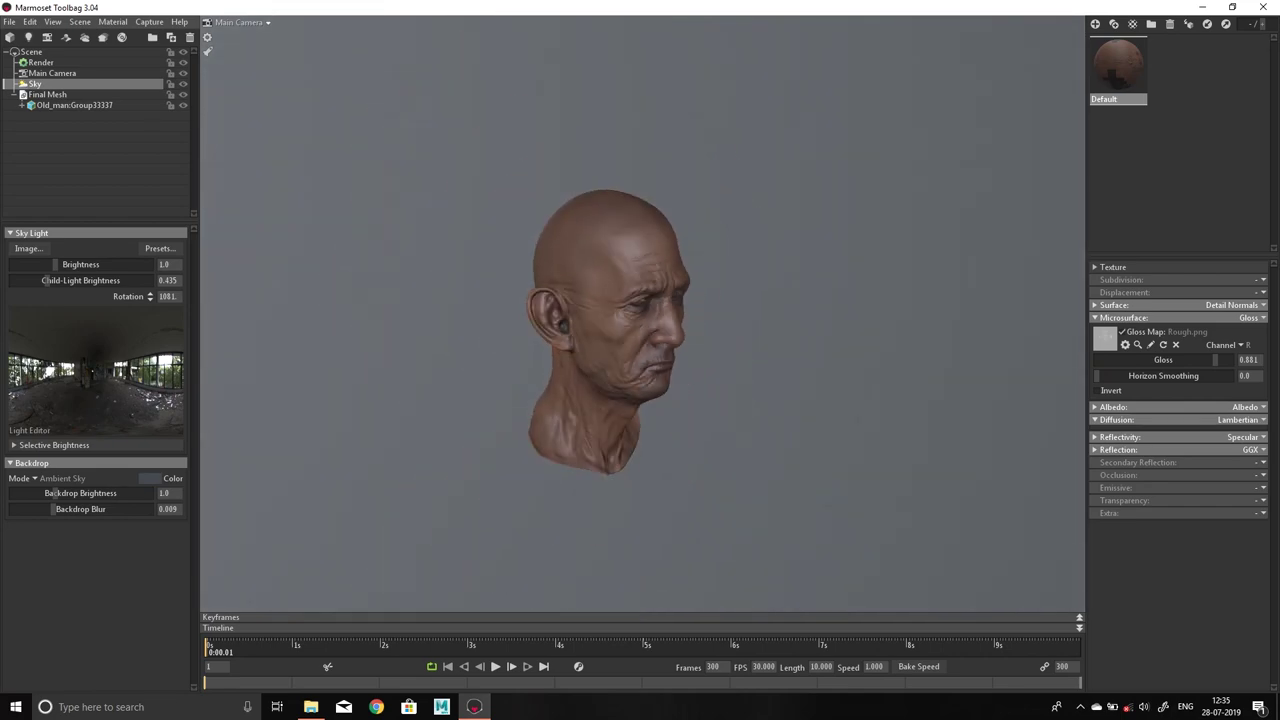
{"action": "scroll", "coordinate": [640, 330], "scroll_direction": "up", "scroll_amount": 10}
{"action": "scroll", "coordinate": [640, 330], "scroll_direction": "down", "scroll_amount": 5}
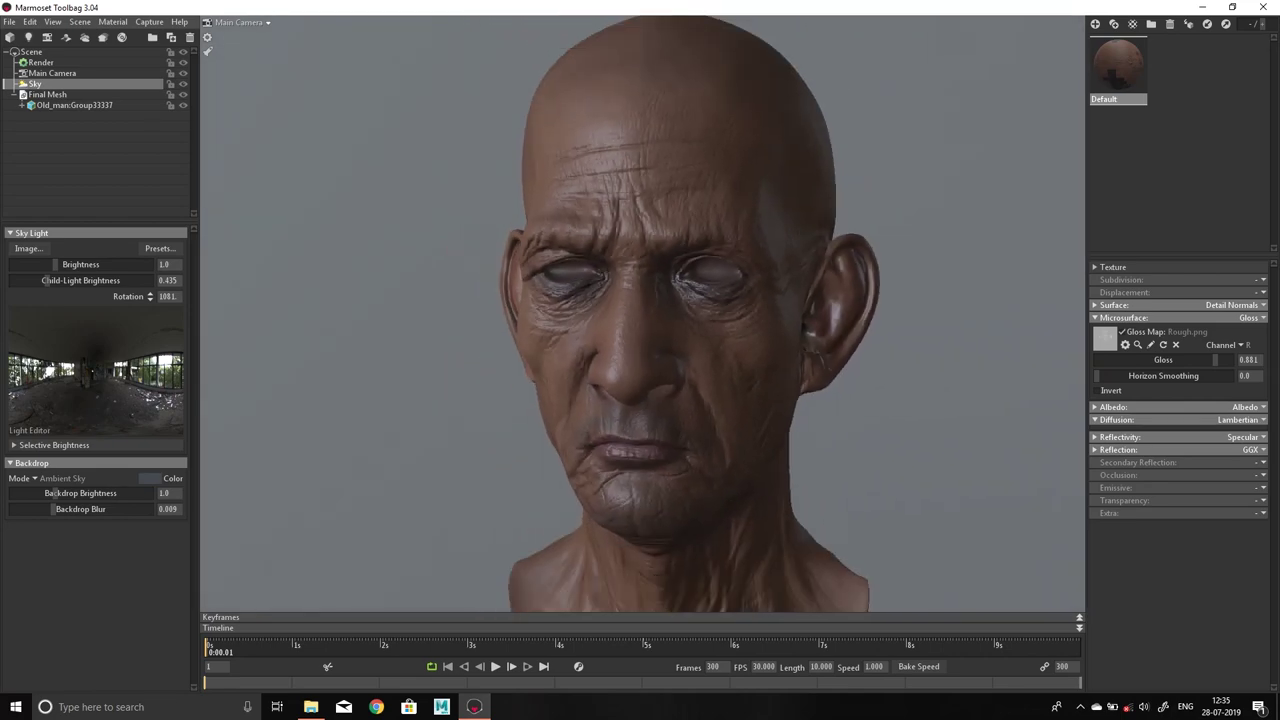
{"action": "left_click_drag", "start_coordinate": [640, 330], "coordinate": [540, 330]}
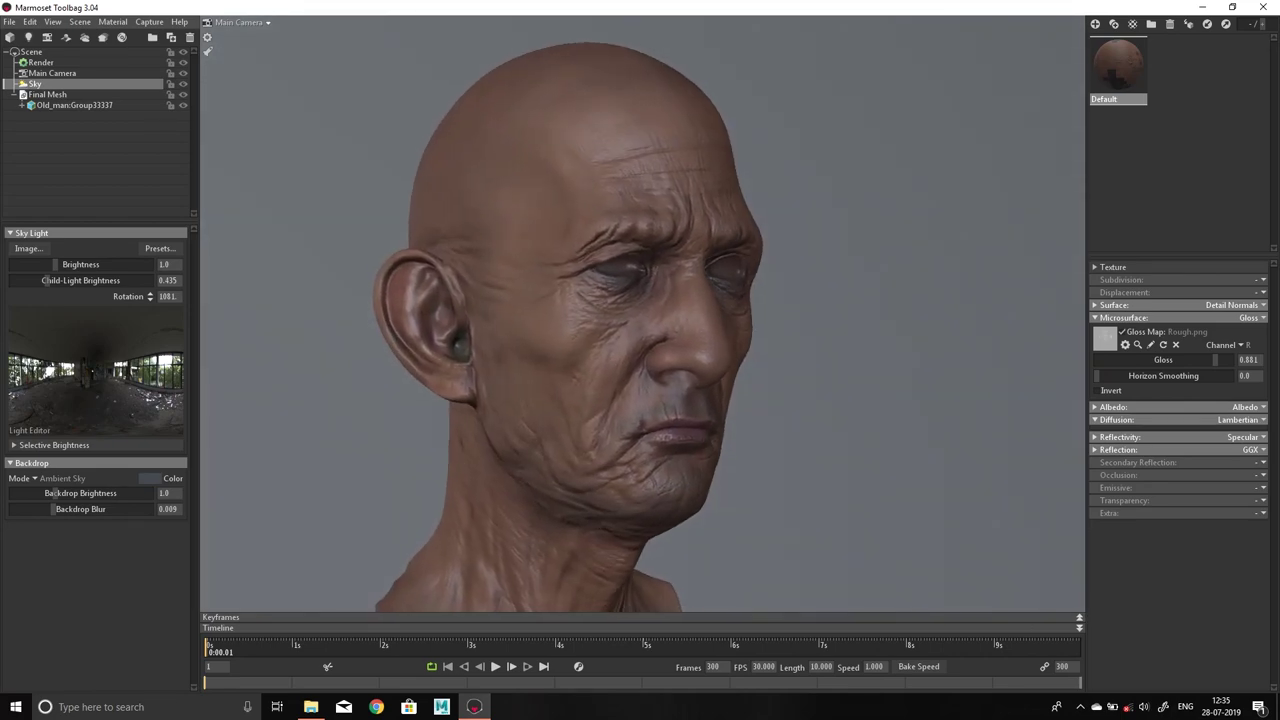
{"action": "left_click_drag", "start_coordinate": [640, 330], "coordinate": [610, 330]}
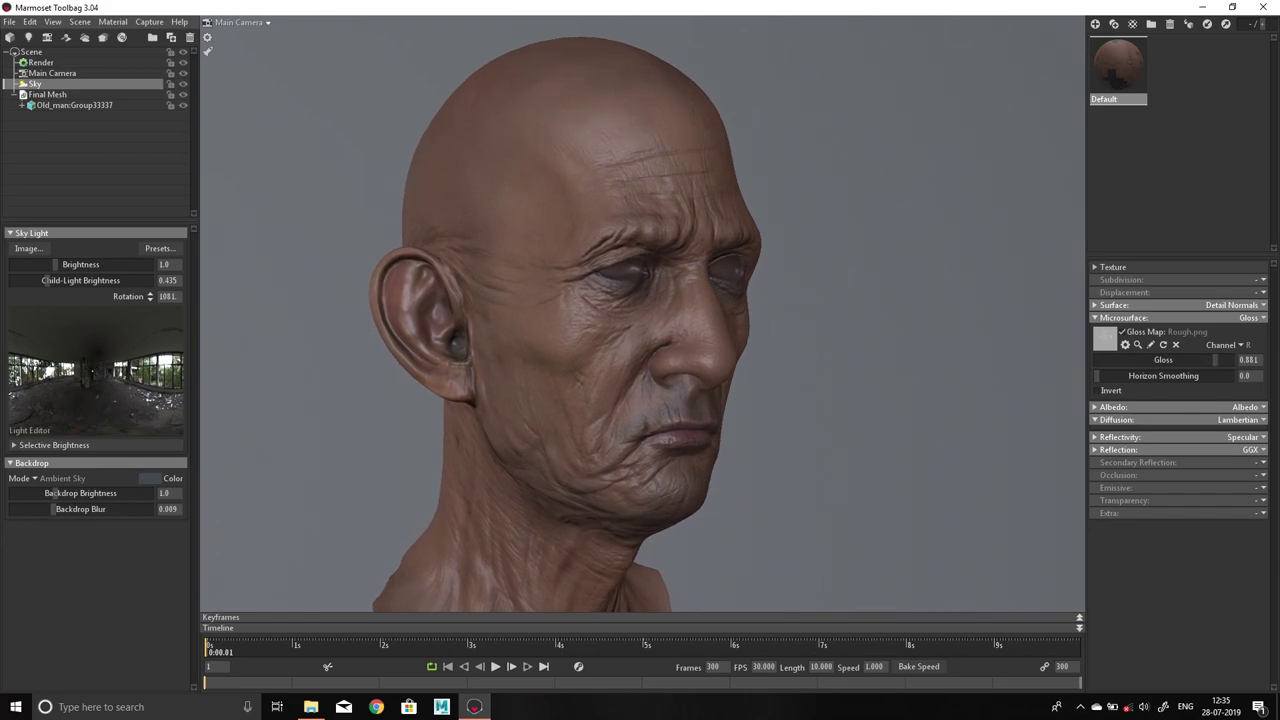
Switch the material's Diffusion from Lambertian to Subsurface Scatter
{"action": "left_click", "coordinate": [1115, 317]}
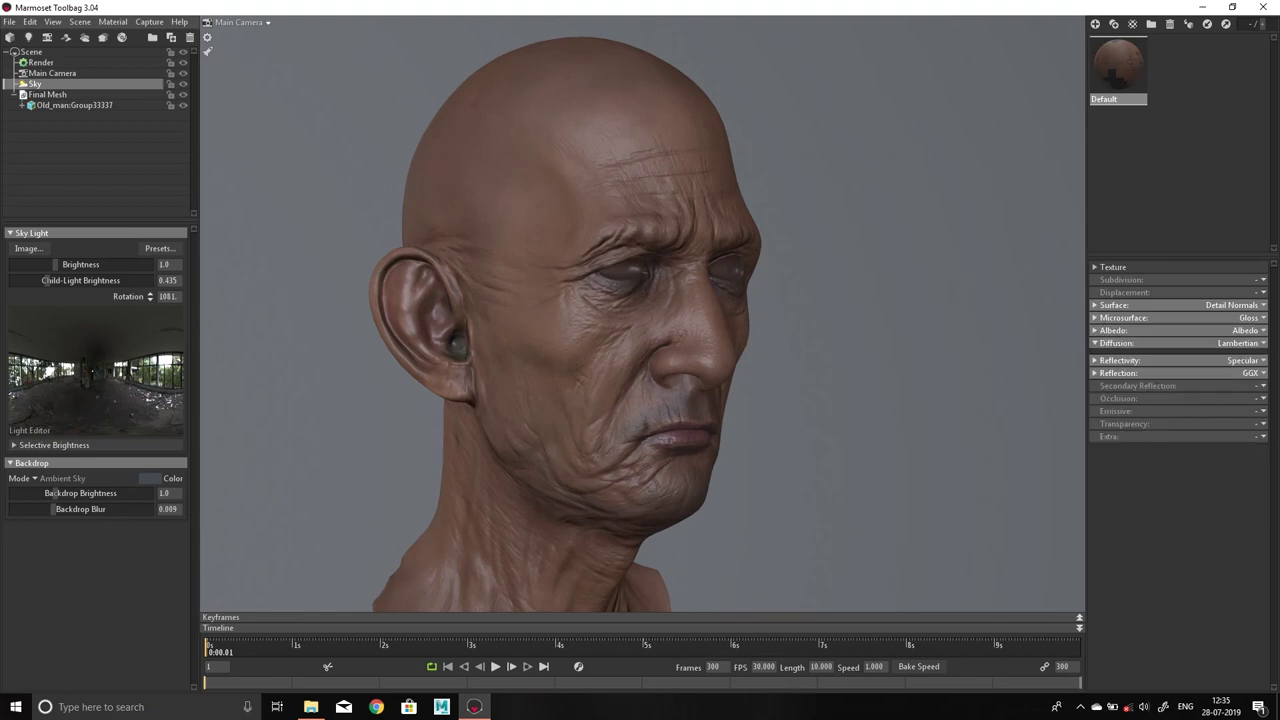
{"action": "left_click", "coordinate": [1238, 343]}
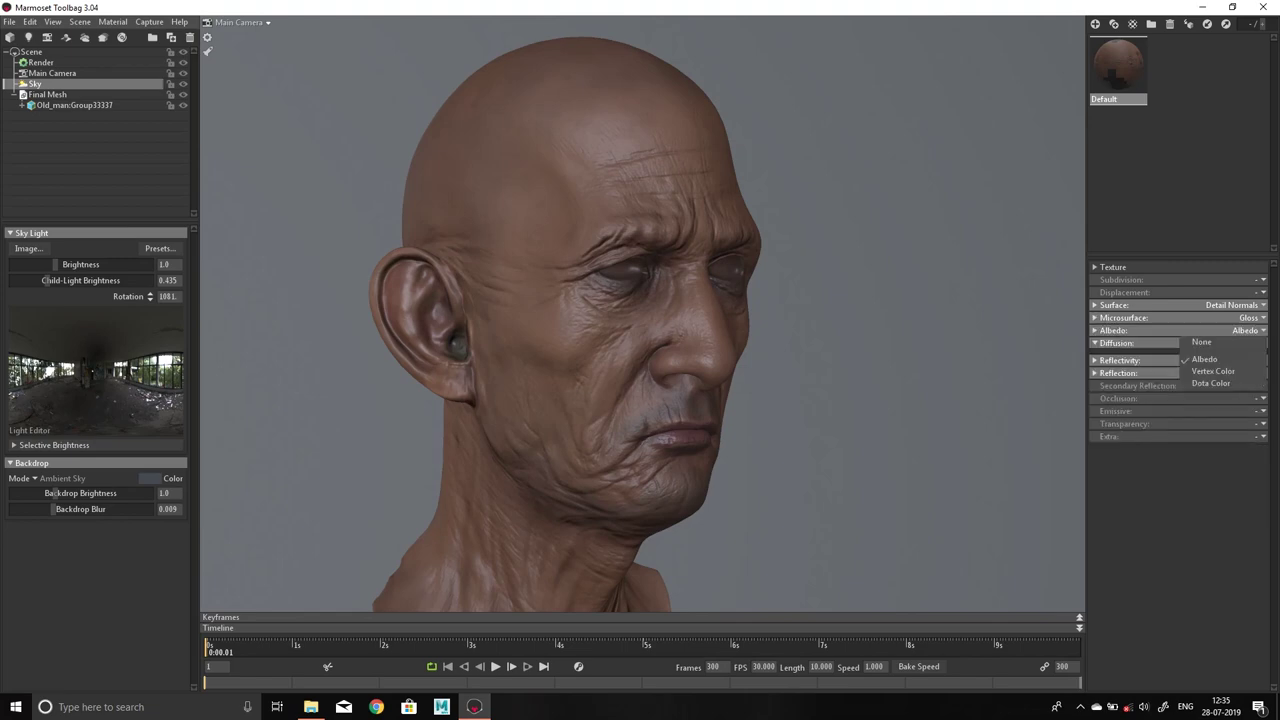
{"action": "key", "text": "Escape"}
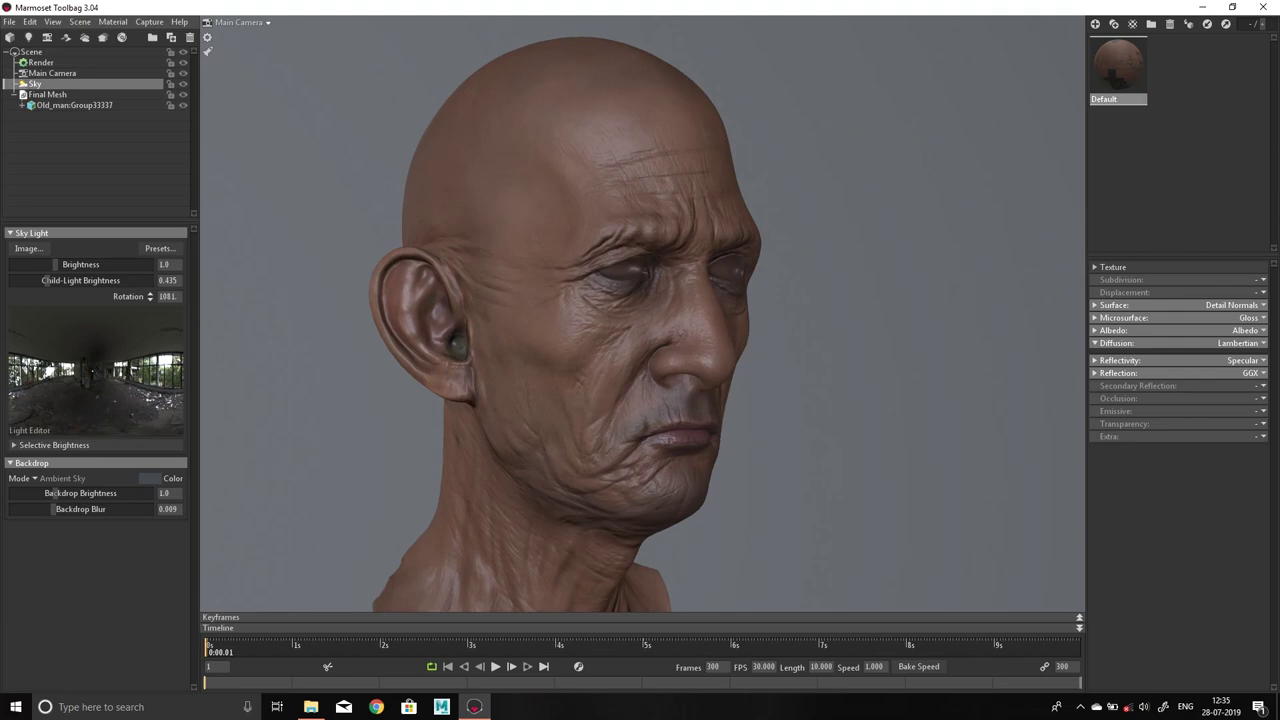
{"action": "left_click", "coordinate": [1116, 343]}
{"action": "left_click", "coordinate": [1116, 343]}
{"action": "left_click", "coordinate": [1238, 343]}
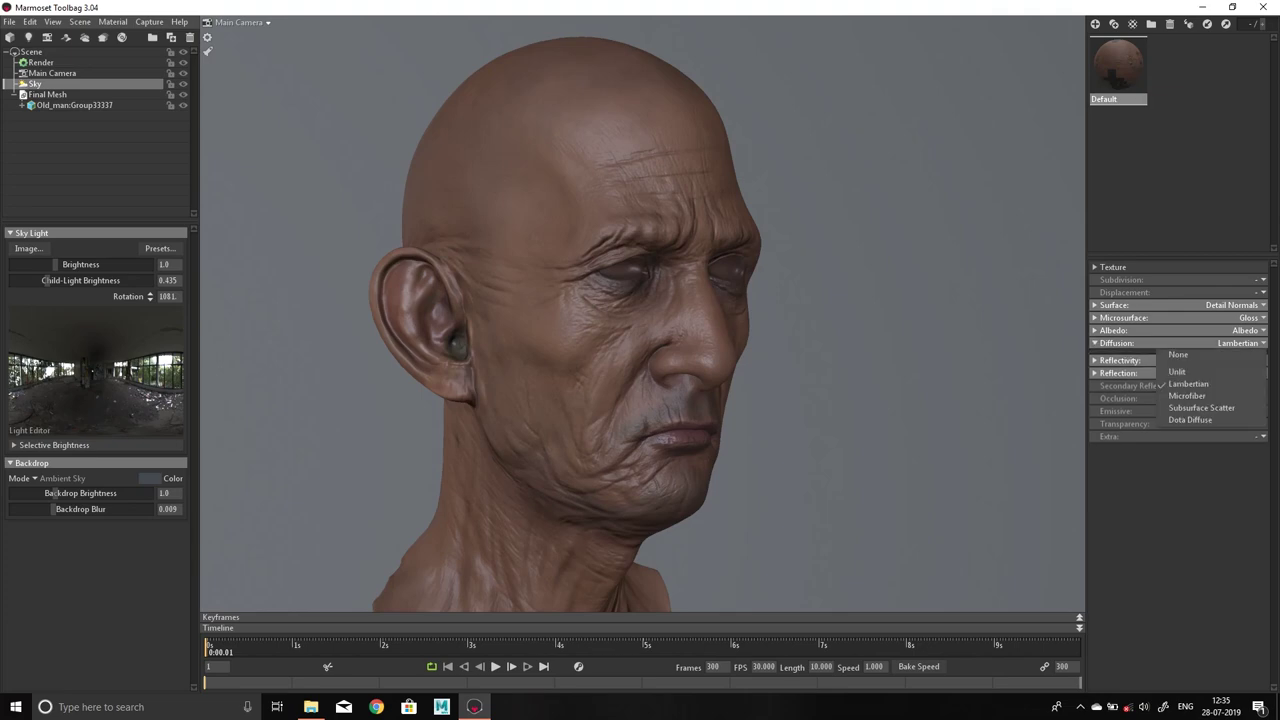
{"action": "left_click", "coordinate": [1201, 408]}
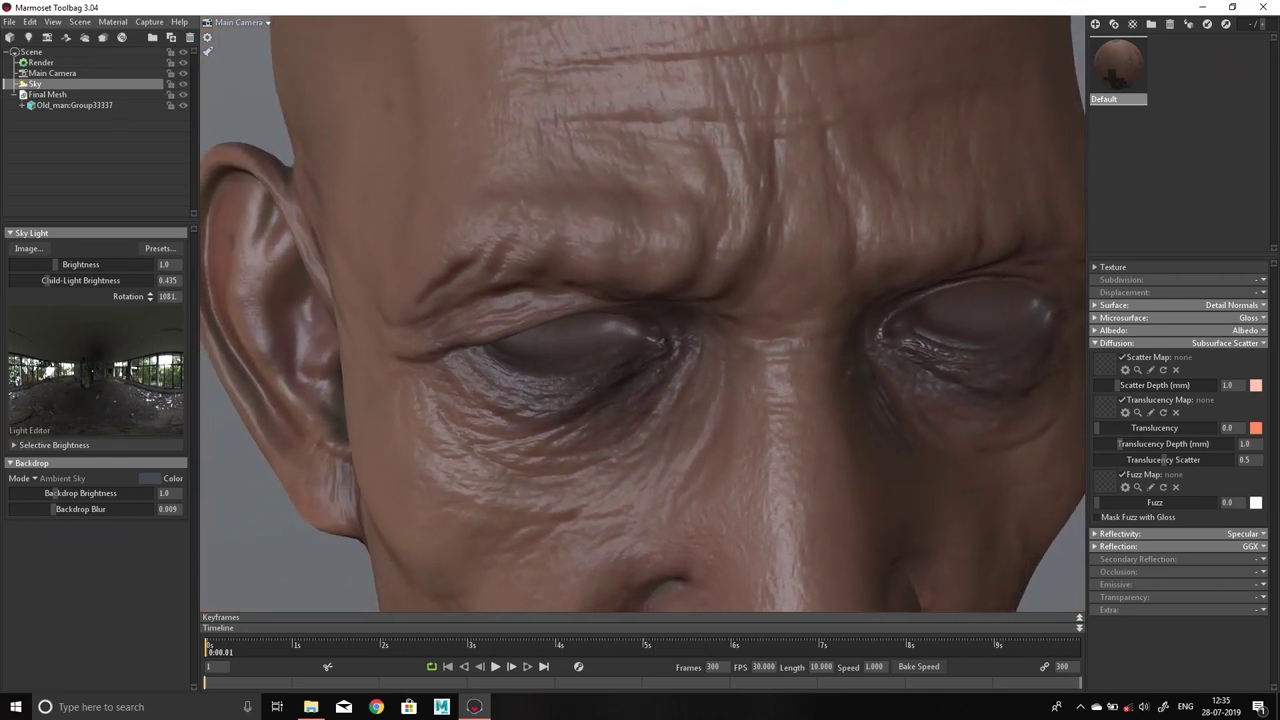
Set the Scatter colour to a deep red-orange
{"action": "left_click_drag", "start_coordinate": [259, 513], "coordinate": [379, 513]}
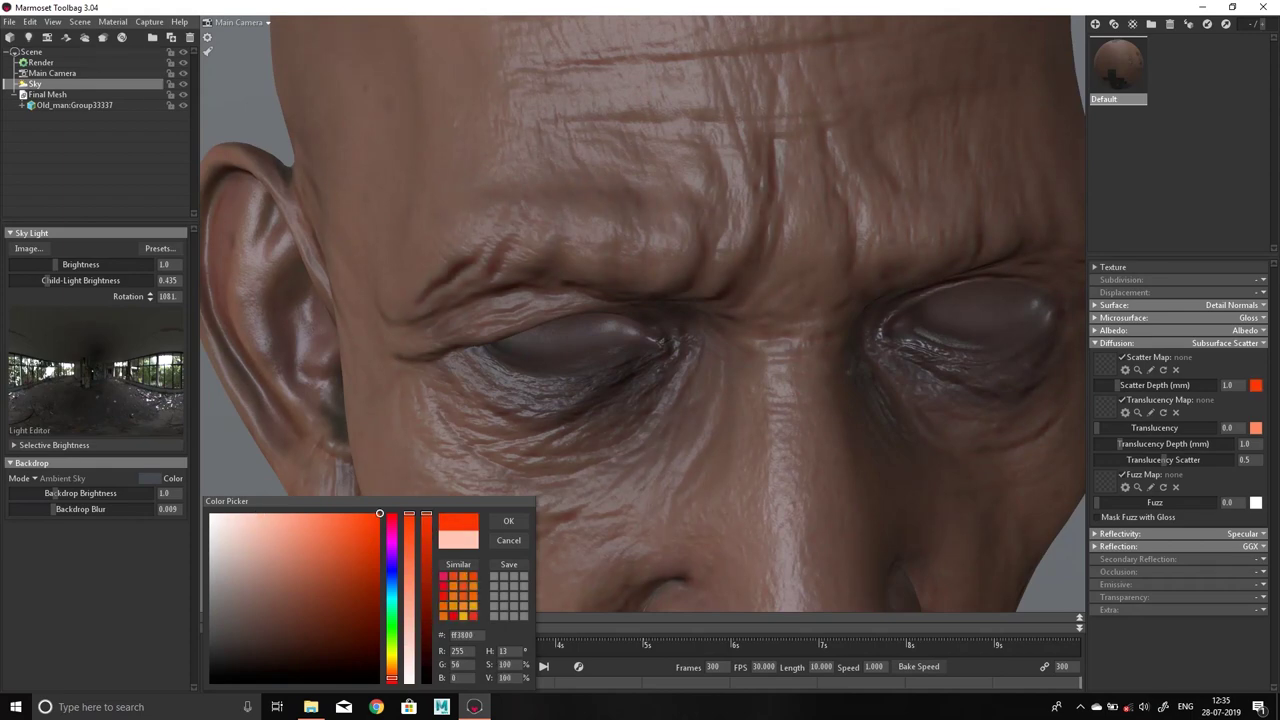
{"action": "left_click_drag", "start_coordinate": [379, 513], "coordinate": [379, 535]}
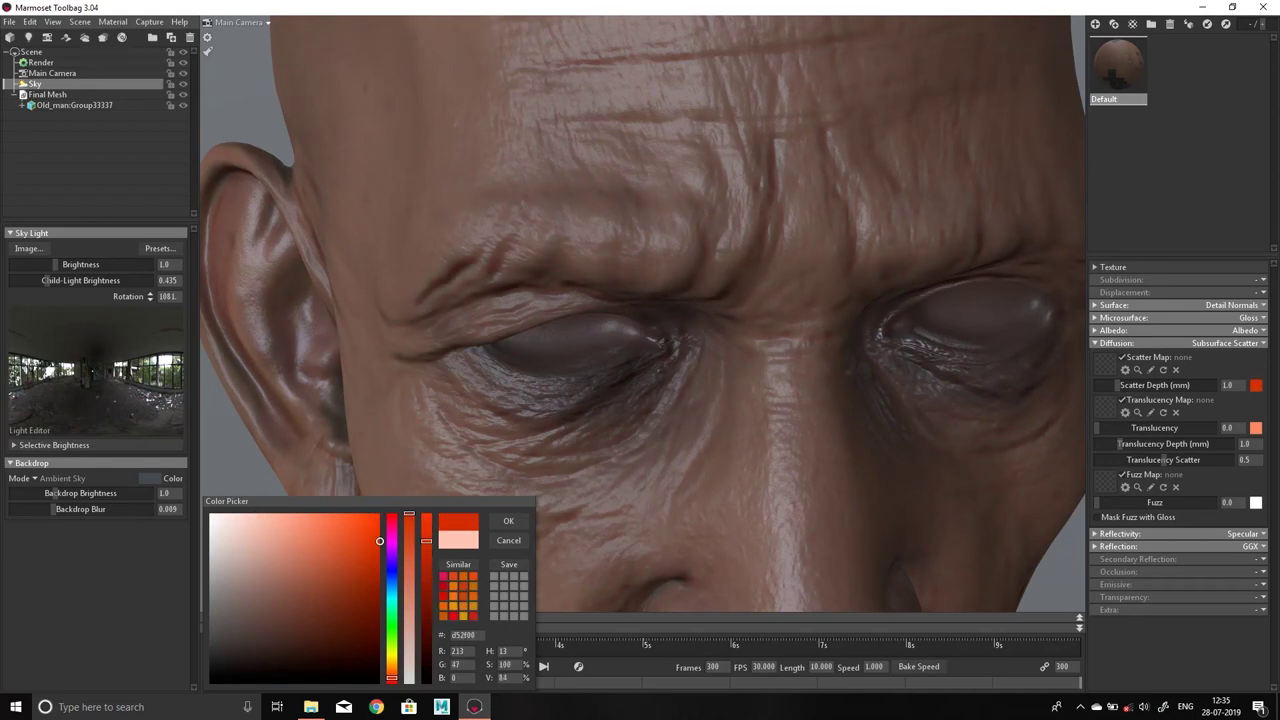
{"action": "left_click", "coordinate": [508, 521]}
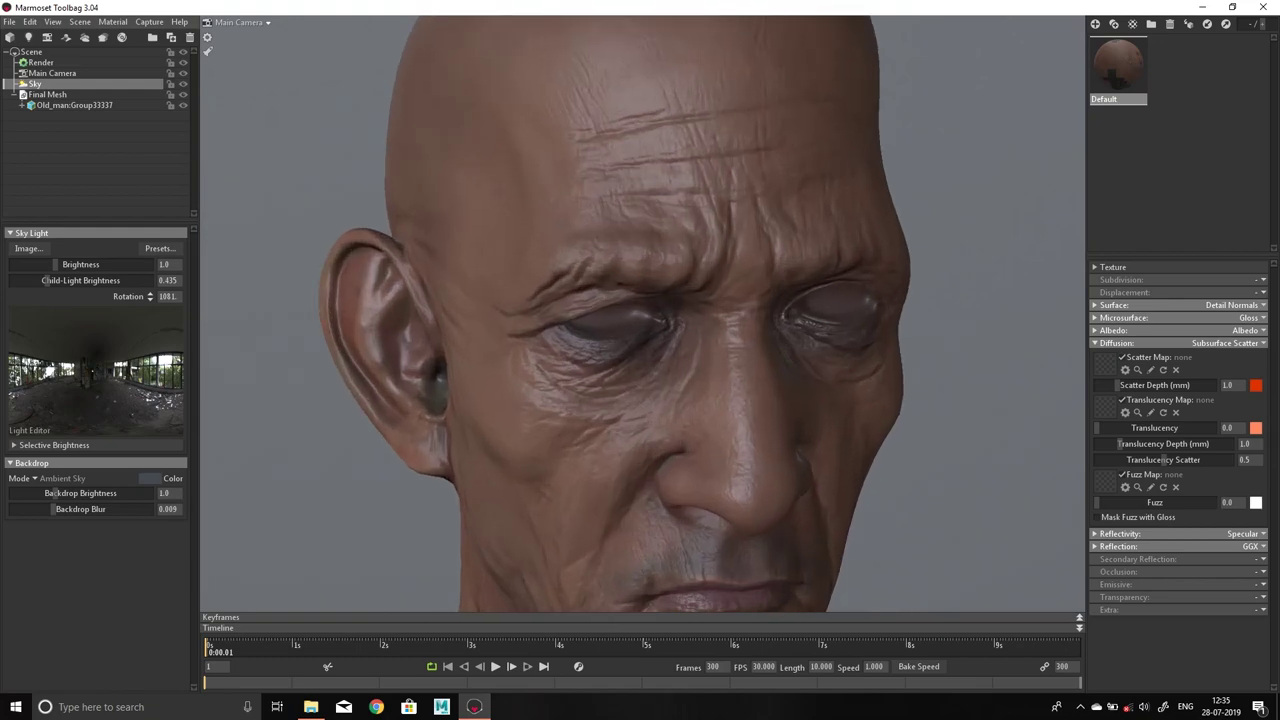
Set Scatter Depth to about 1.09, untick Mask Fuzz with Gloss and drop Fuzz to 0
{"action": "left_click_drag", "start_coordinate": [1117, 385], "coordinate": [1119, 385]}
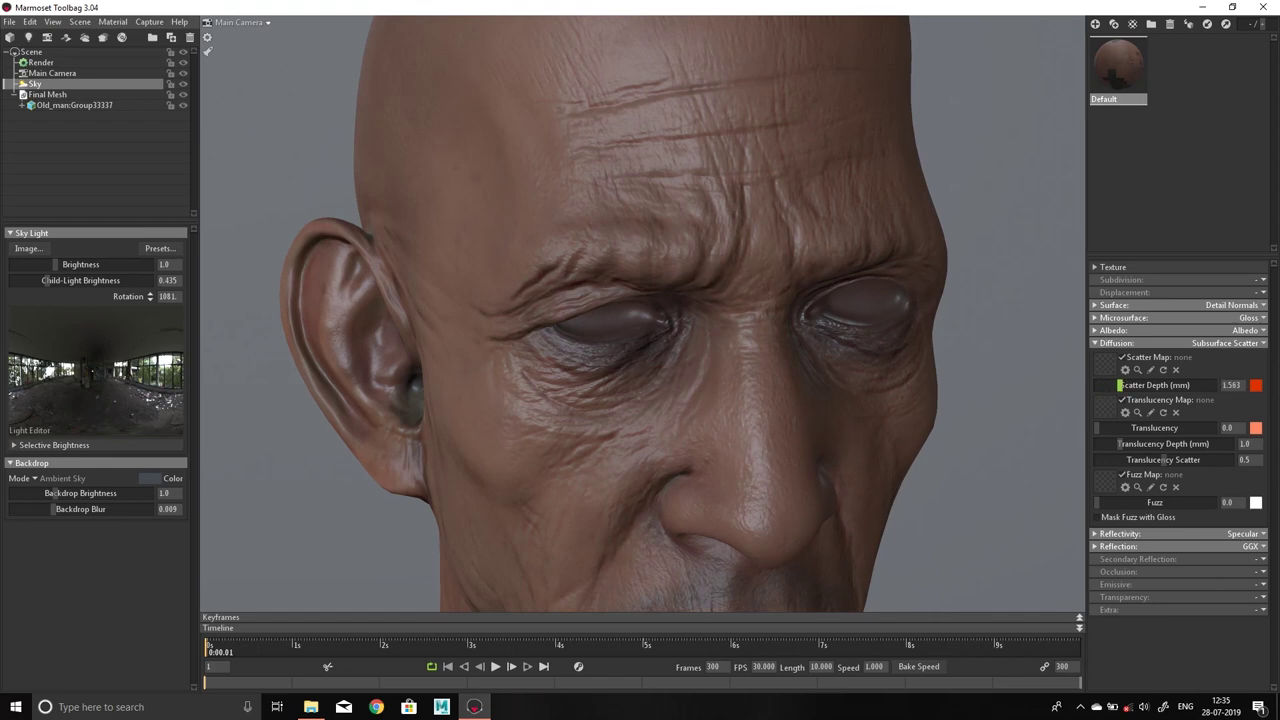
{"action": "left_click_drag", "start_coordinate": [1119, 385], "coordinate": [1117, 385]}
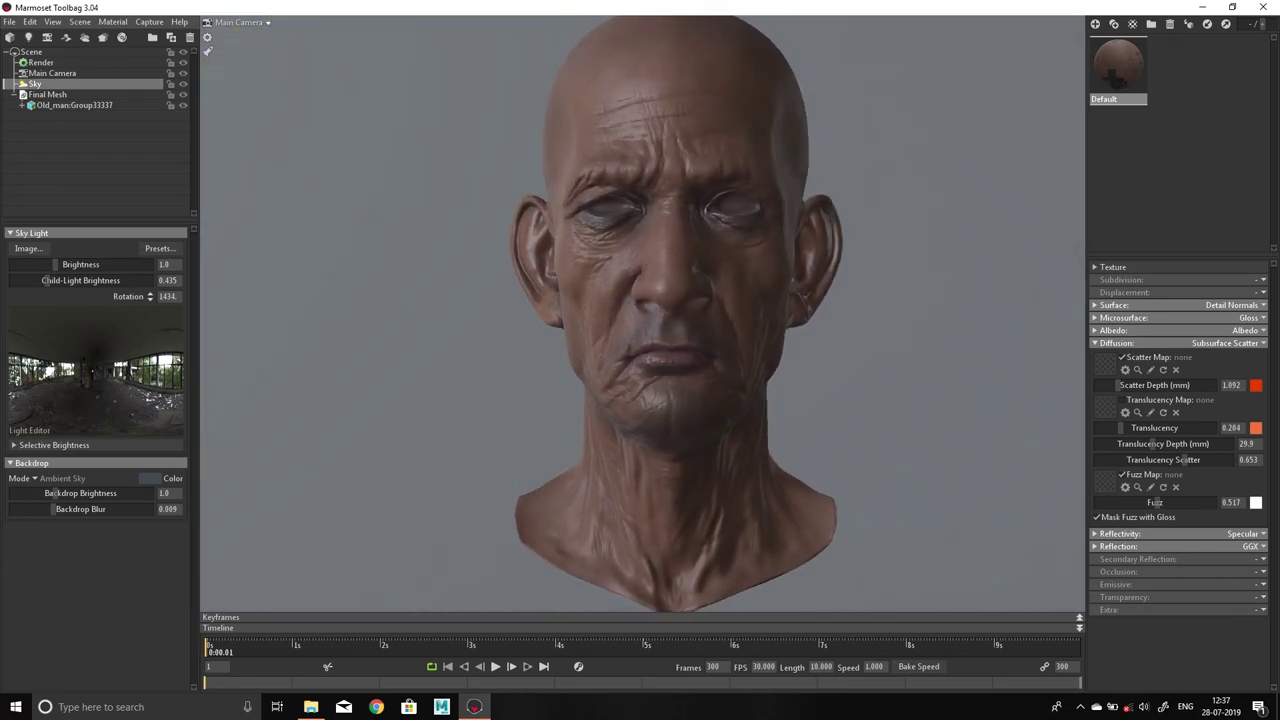
{"action": "left_click", "coordinate": [1096, 517]}
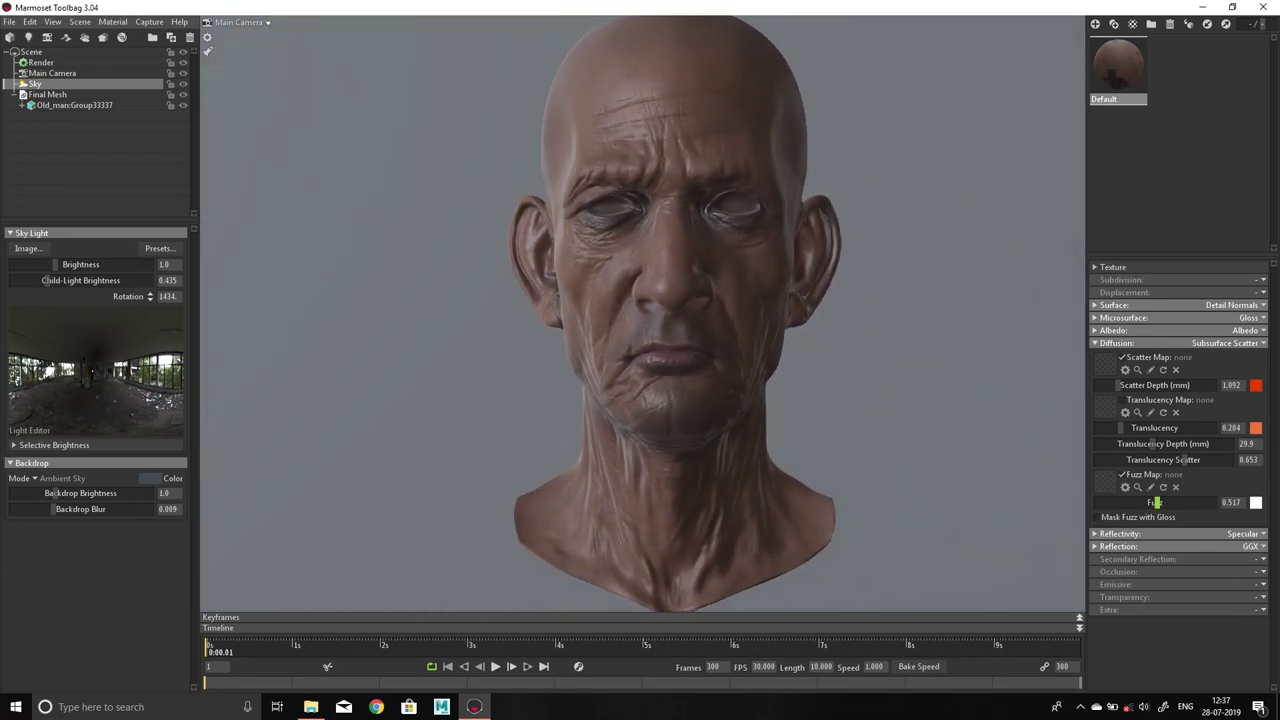
{"action": "left_click_drag", "start_coordinate": [1155, 502], "coordinate": [1097, 502]}
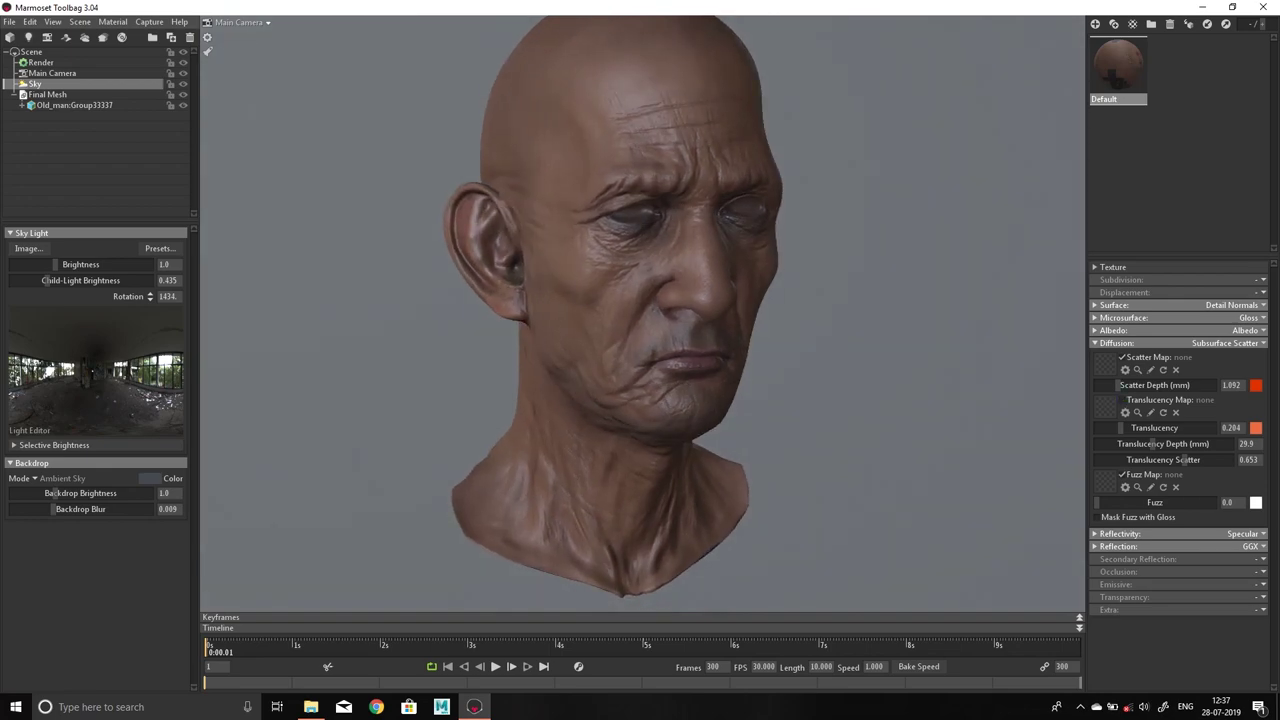
Load Specs.png as the Specular reflectivity map at intensity 1.0 and inspect the highlights
{"action": "left_click", "coordinate": [1115, 343]}
{"action": "left_click", "coordinate": [1243, 356]}
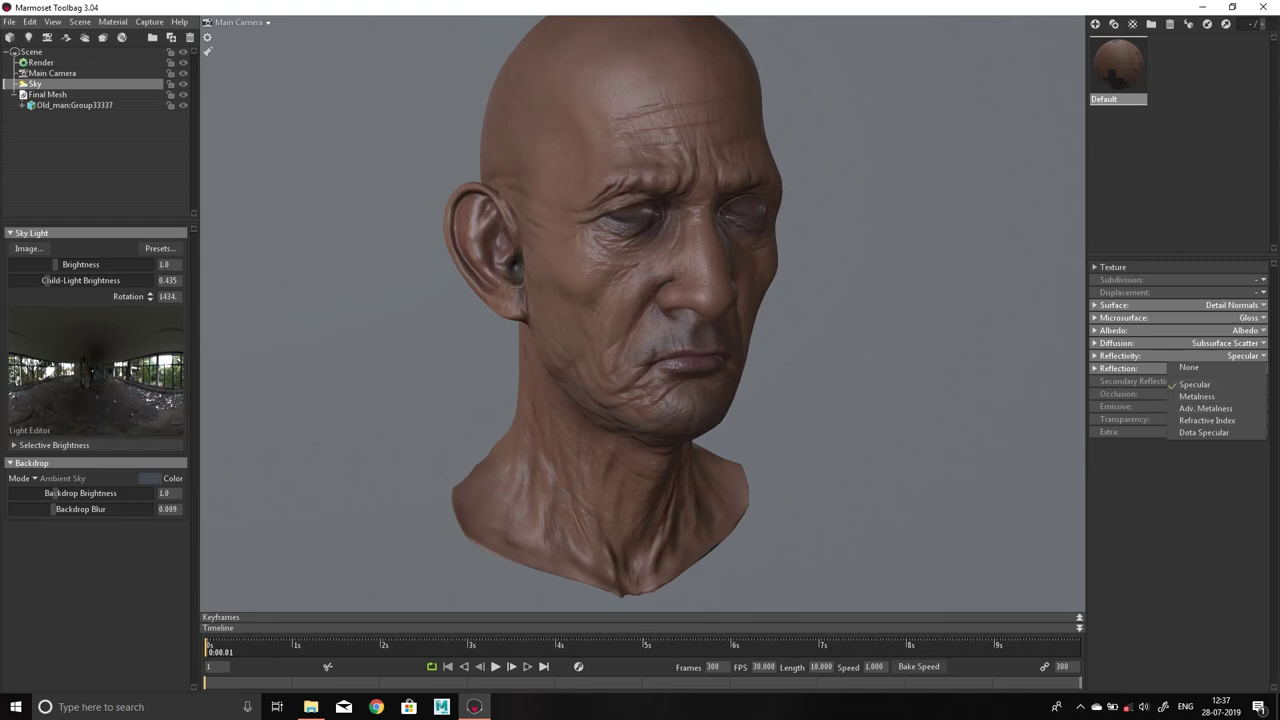
{"action": "left_click", "coordinate": [1194, 384]}
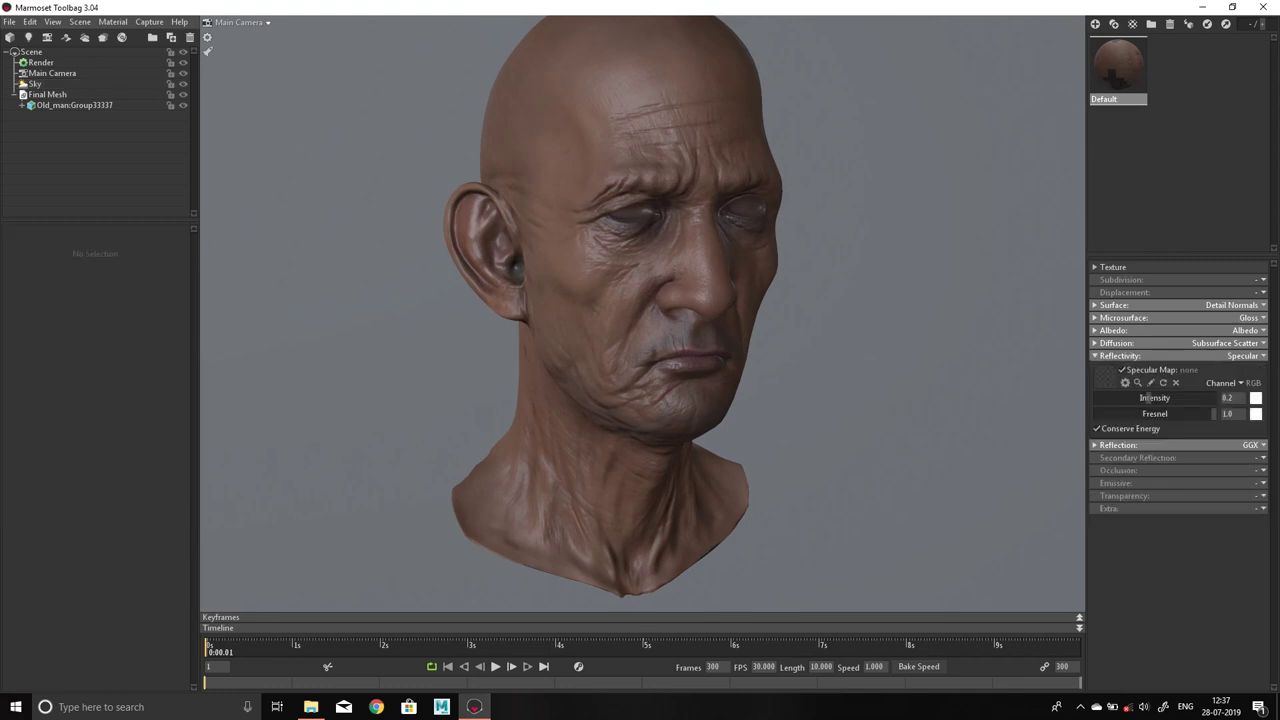
{"action": "key", "text": "alt+Tab"}
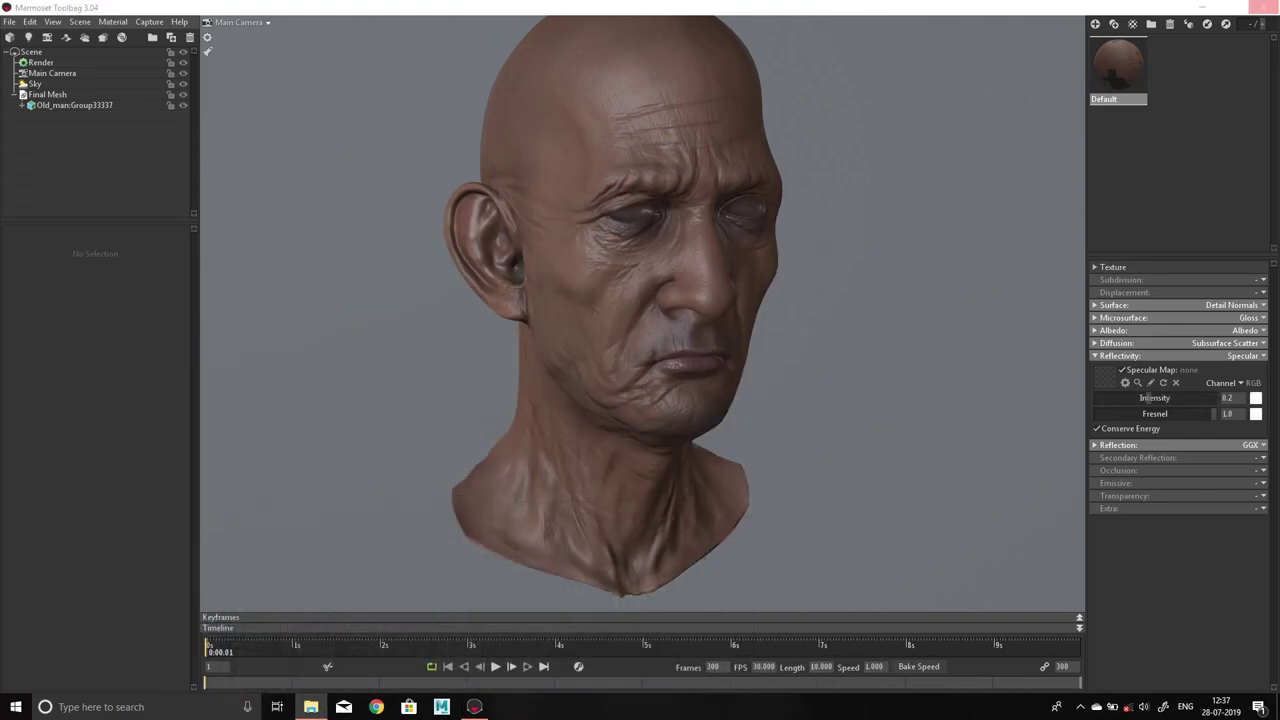
{"action": "left_click_drag", "start_coordinate": [532, 588], "coordinate": [1105, 377]}
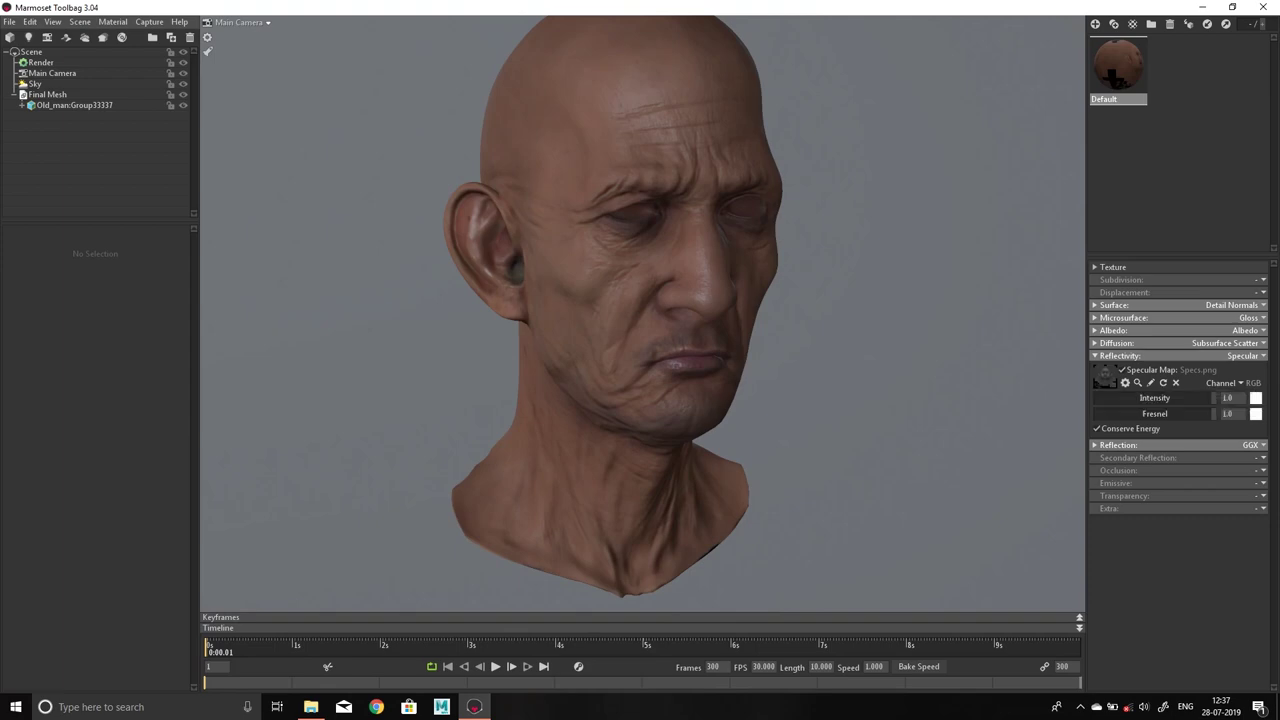
{"action": "mouse_move", "coordinate": [640, 300]}
{"action": "left_mouse_down"}
{"action": "mouse_move", "coordinate": [520, 300]}
{"action": "mouse_move", "coordinate": [660, 300]}
{"action": "left_mouse_up"}
{"action": "scroll", "coordinate": [640, 300], "scroll_direction": "up", "scroll_amount": 3}
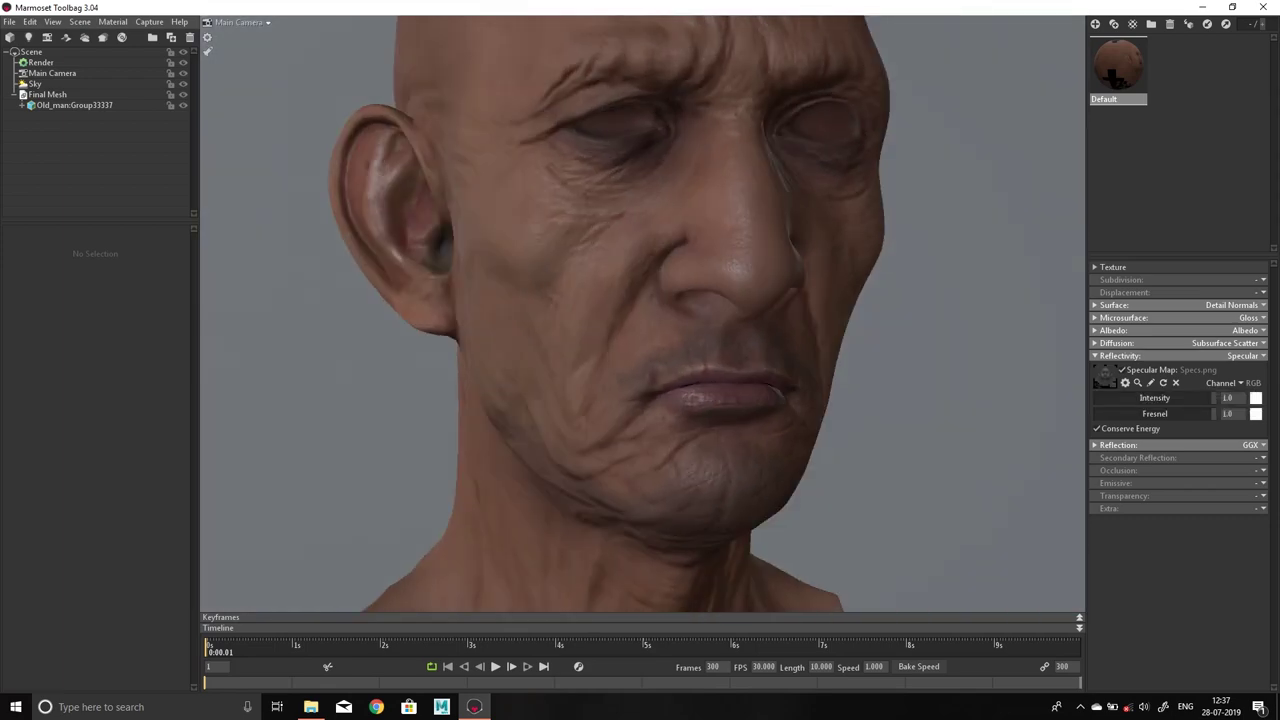
{"action": "scroll", "coordinate": [640, 300], "scroll_direction": "up", "scroll_amount": 2}
{"action": "scroll", "coordinate": [640, 310], "scroll_direction": "down", "scroll_amount": 3}
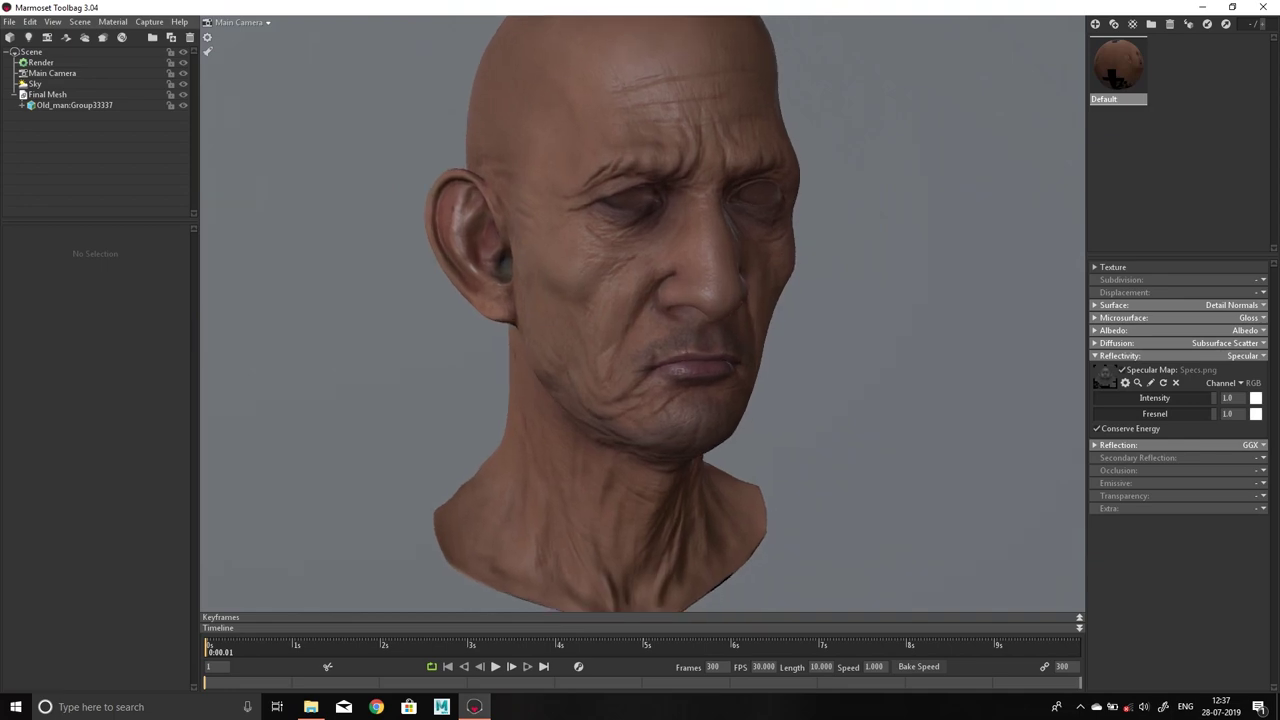
{"action": "scroll", "coordinate": [640, 310], "scroll_direction": "up", "scroll_amount": 2}
{"action": "mouse_move", "coordinate": [640, 300]}
{"action": "left_mouse_down"}
{"action": "mouse_move", "coordinate": [560, 300]}
{"action": "mouse_move", "coordinate": [870, 300]}
{"action": "left_mouse_up"}
Lower the specular Fresnel to 0.138 and check the head from a three-quarter view
{"action": "mouse_move", "coordinate": [640, 300]}
{"action": "left_mouse_down"}
{"action": "mouse_move", "coordinate": [600, 300]}
{"action": "mouse_move", "coordinate": [700, 300]}
{"action": "mouse_move", "coordinate": [520, 300]}
{"action": "mouse_move", "coordinate": [650, 300]}
{"action": "left_mouse_up"}
{"action": "scroll", "coordinate": [640, 310], "scroll_direction": "down", "scroll_amount": 3}
{"action": "scroll", "coordinate": [640, 310], "scroll_direction": "up", "scroll_amount": 3}
{"action": "scroll", "coordinate": [640, 310], "scroll_direction": "up", "scroll_amount": 2}
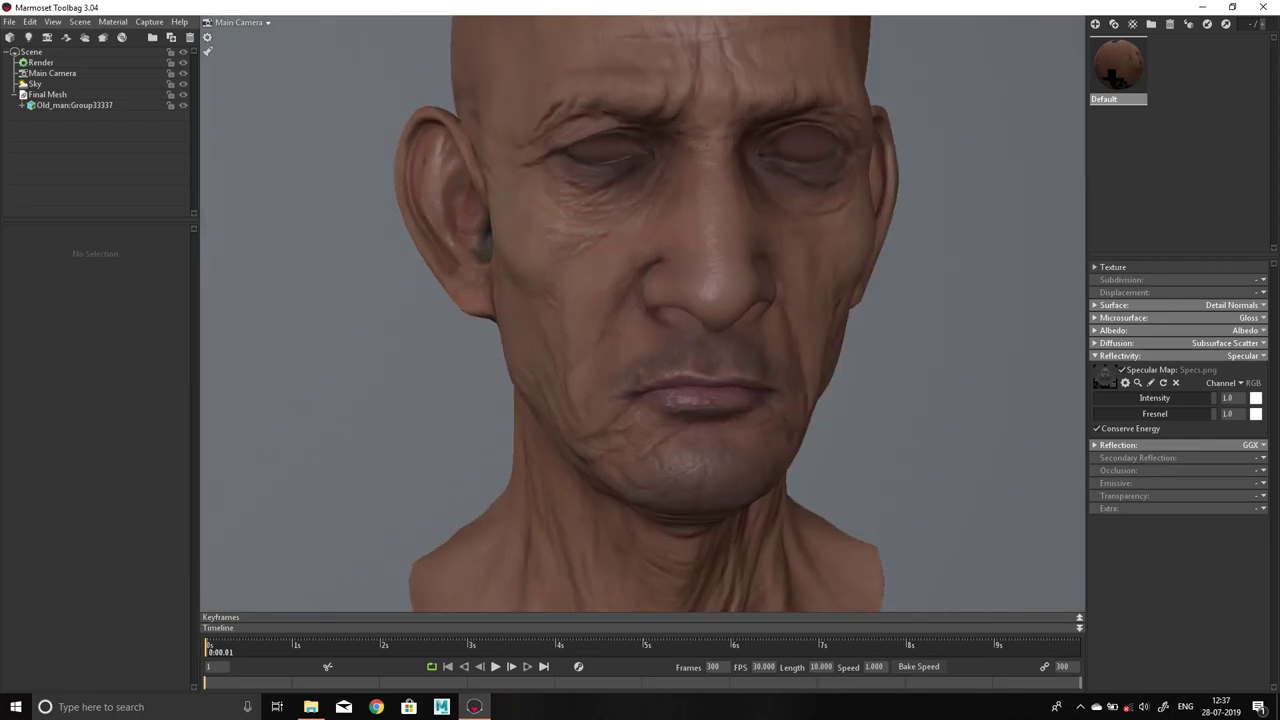
{"action": "scroll", "coordinate": [640, 310], "scroll_direction": "down", "scroll_amount": 2}
{"action": "scroll", "coordinate": [640, 310], "scroll_direction": "up", "scroll_amount": 2}
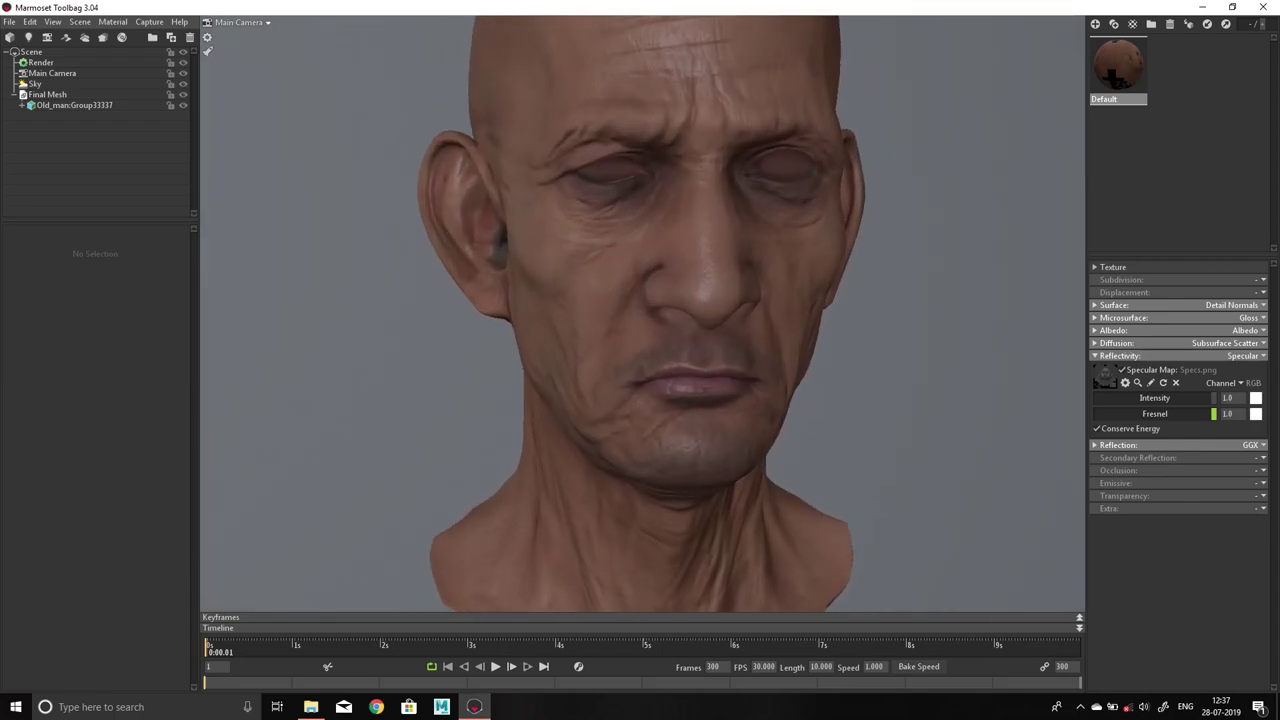
{"action": "mouse_move", "coordinate": [1214, 414]}
{"action": "left_mouse_down"}
{"action": "mouse_move", "coordinate": [1097, 414]}
{"action": "mouse_move", "coordinate": [1176, 414]}
{"action": "mouse_move", "coordinate": [1111, 414]}
{"action": "mouse_move", "coordinate": [1126, 414]}
{"action": "left_mouse_up"}
{"action": "left_click_drag", "start_coordinate": [640, 300], "coordinate": [500, 300]}
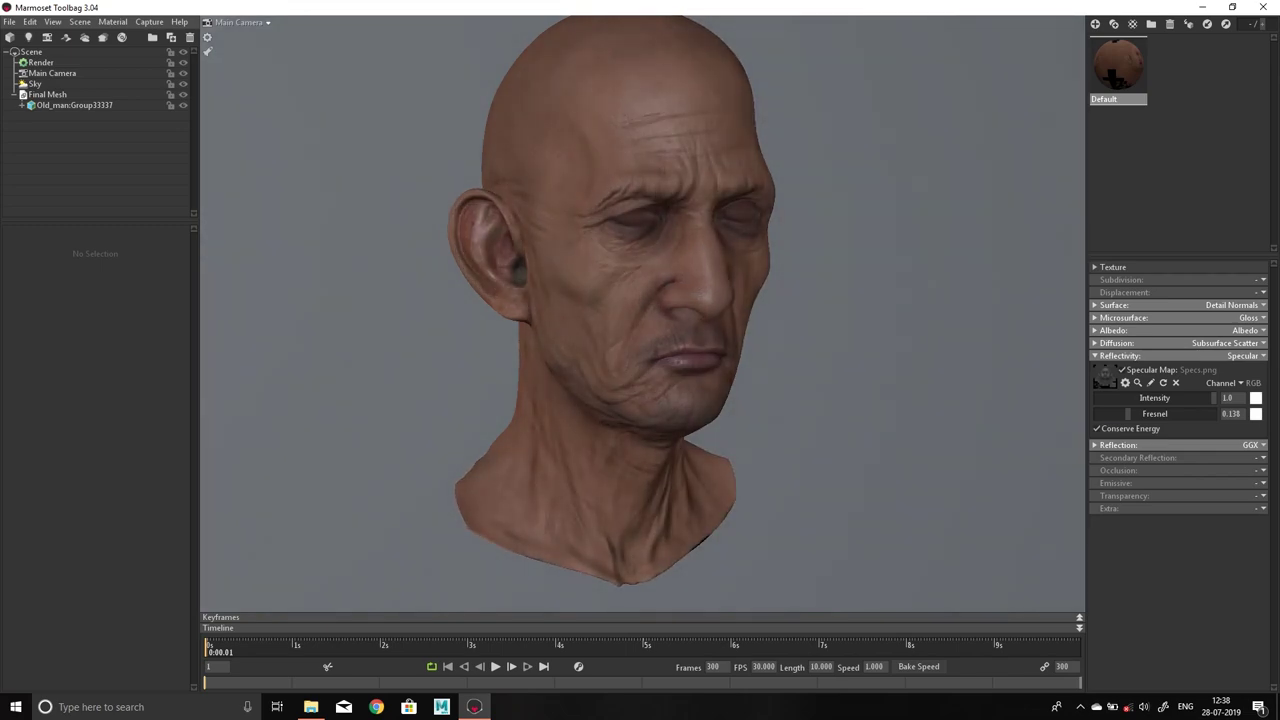
Add a GGX Secondary Reflection with gloss 0.5, intensity 1.0 and Fresnel 1.0
{"action": "left_click", "coordinate": [1118, 355]}
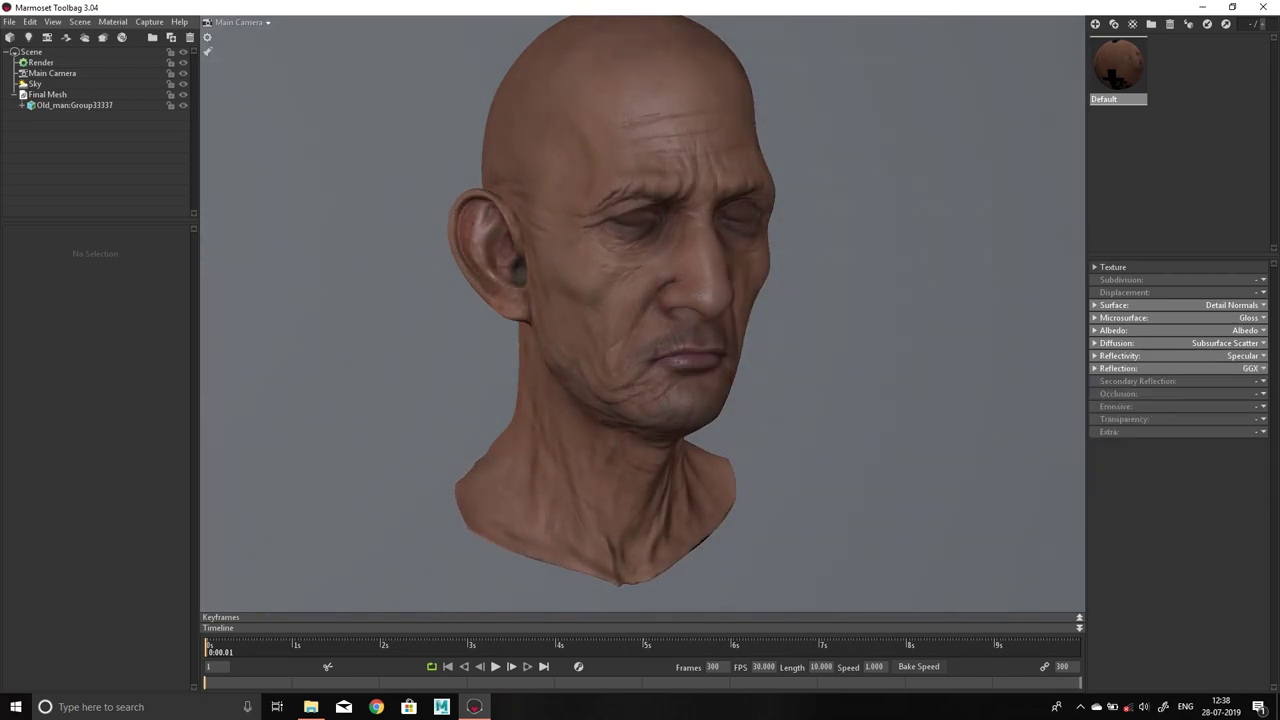
{"action": "left_click", "coordinate": [1230, 381]}
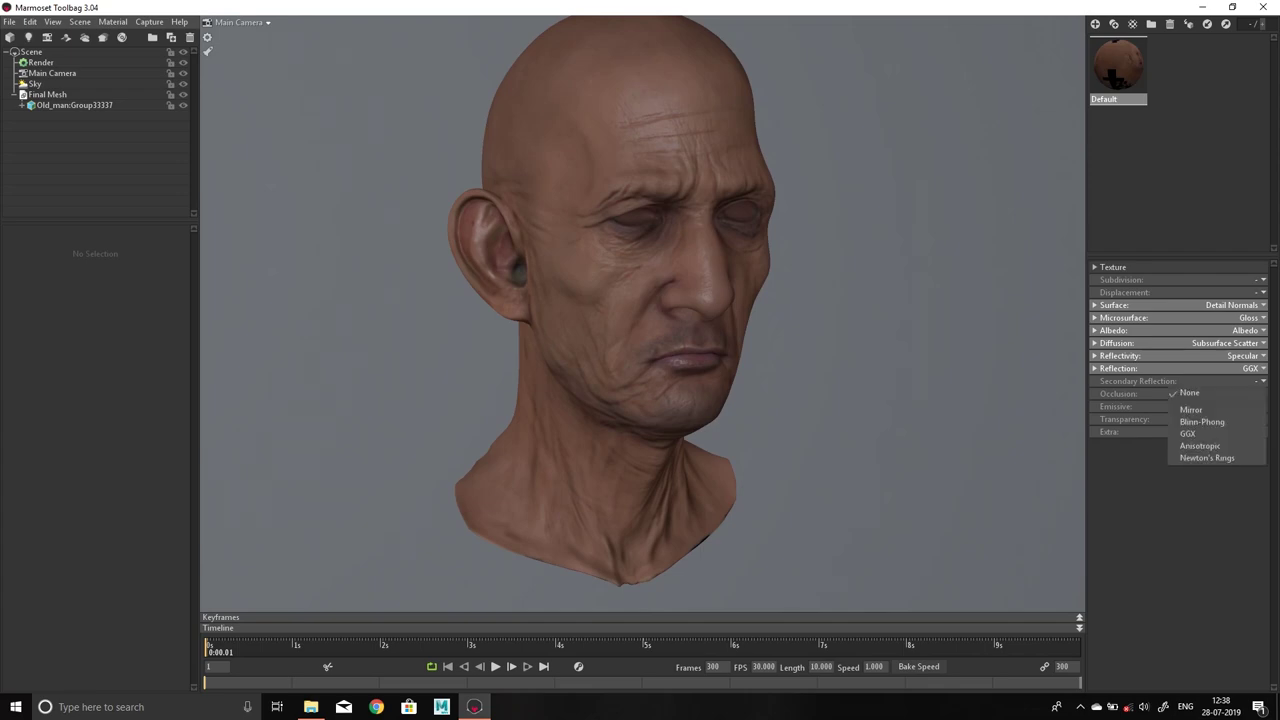
{"action": "left_click", "coordinate": [1245, 368]}
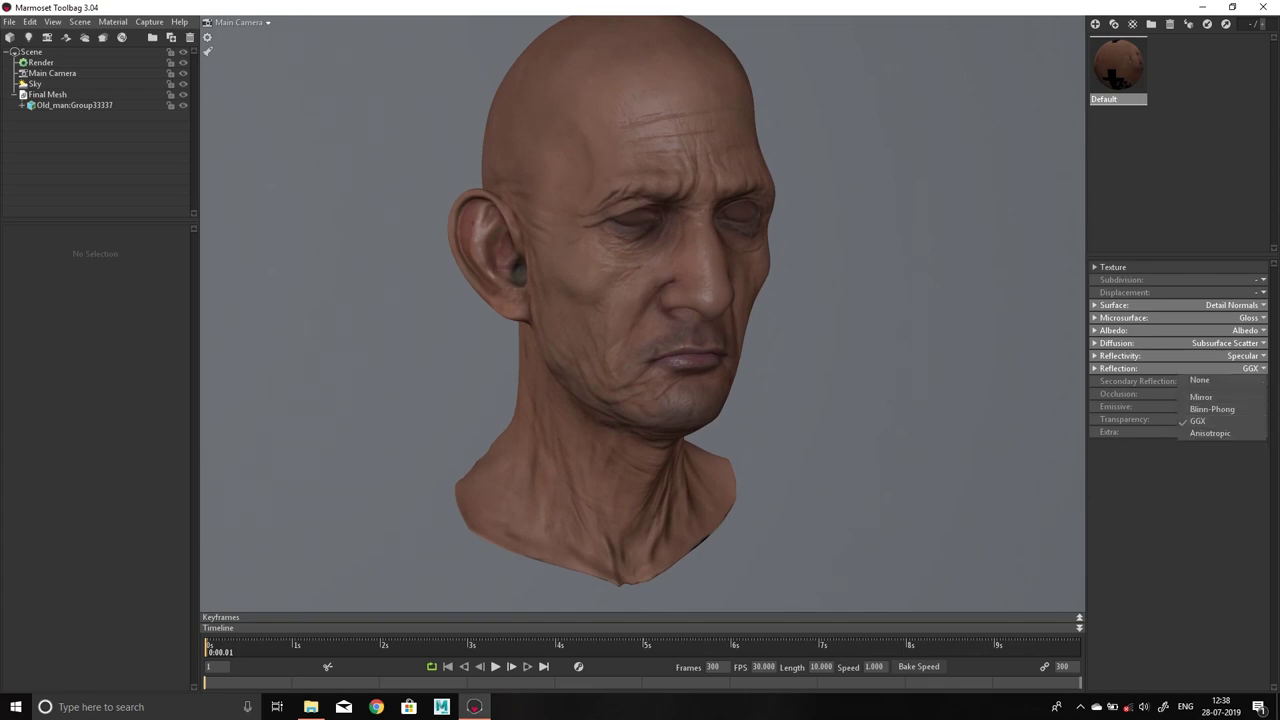
{"action": "left_click", "coordinate": [1197, 421]}
{"action": "left_click", "coordinate": [1095, 368]}
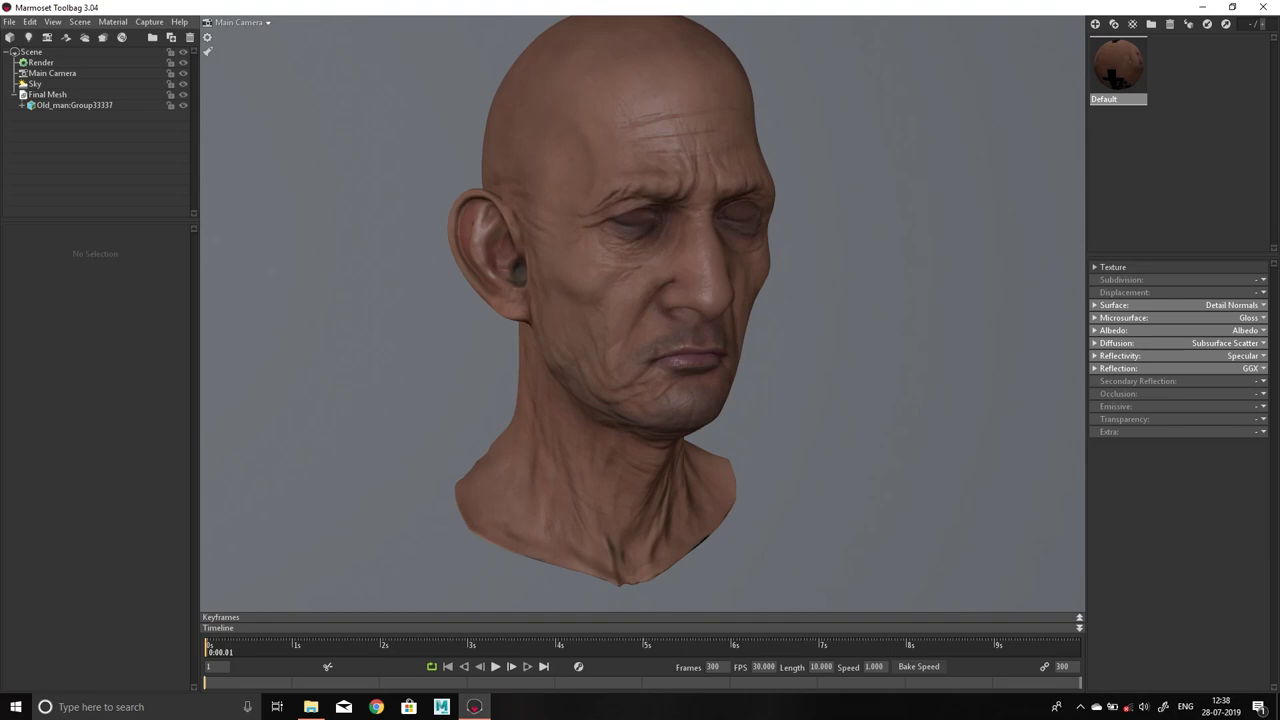
{"action": "left_click", "coordinate": [1240, 381]}
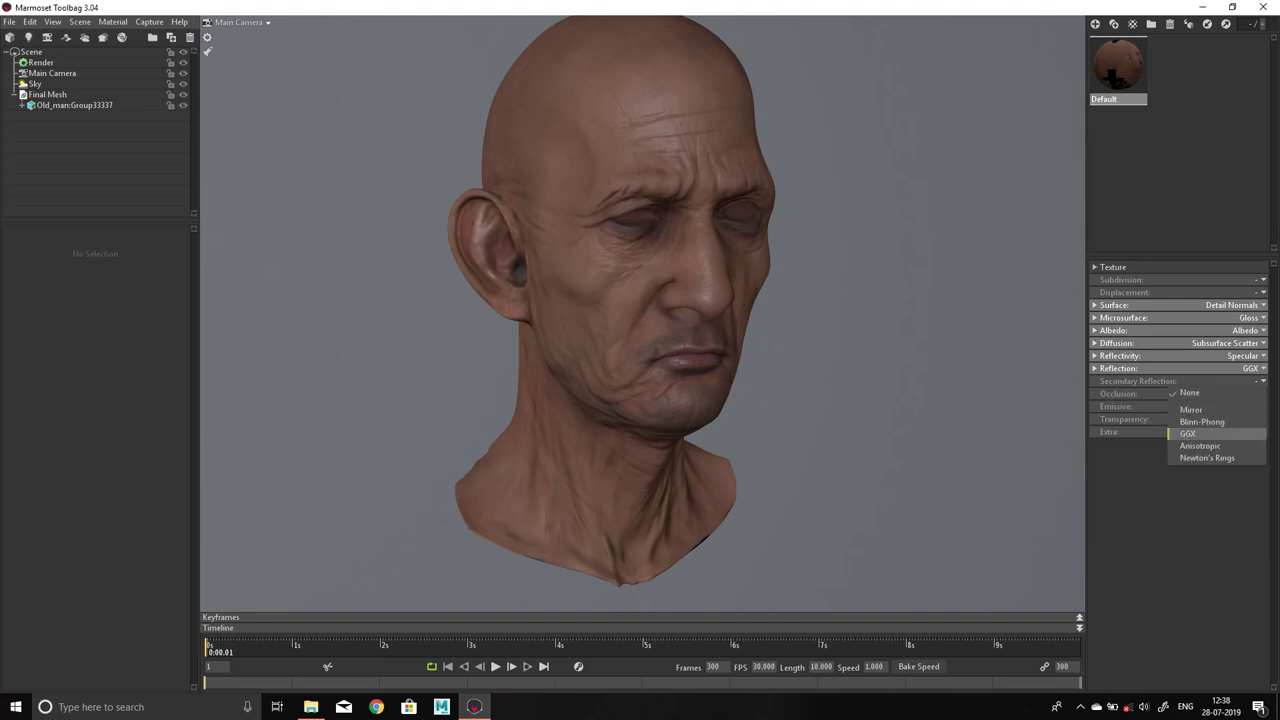
{"action": "left_click", "coordinate": [1190, 433]}
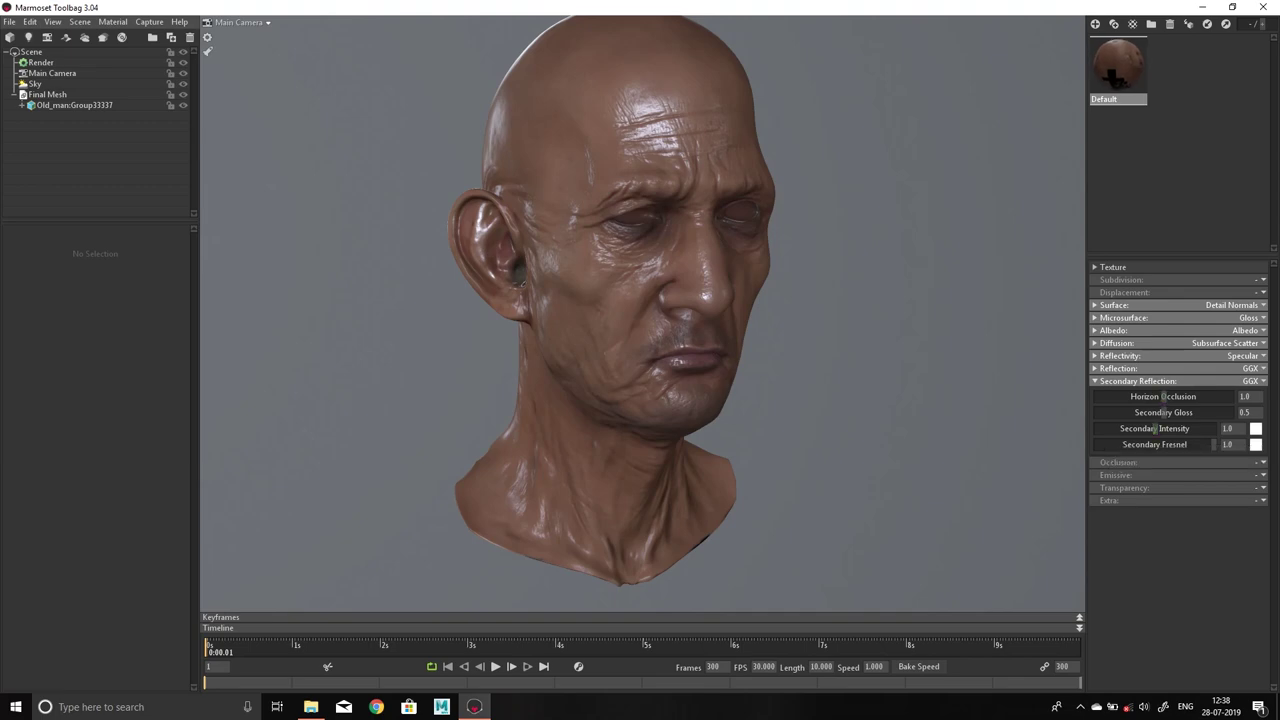
{"action": "mouse_move", "coordinate": [1165, 396]}
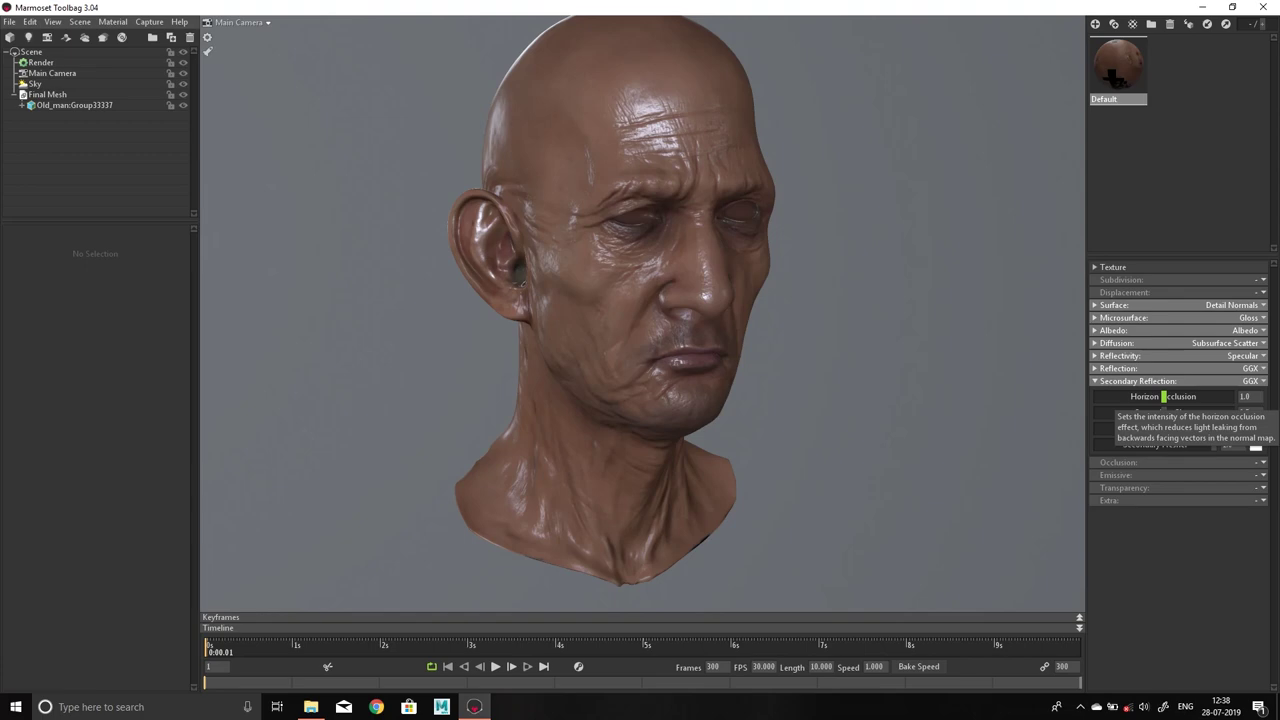
Set Horizon Occlusion 0, Secondary Gloss 0.365, Secondary Intensity 0.449 and Secondary Fresnel 0
{"action": "left_click_drag", "start_coordinate": [1163, 396], "coordinate": [1097, 396]}
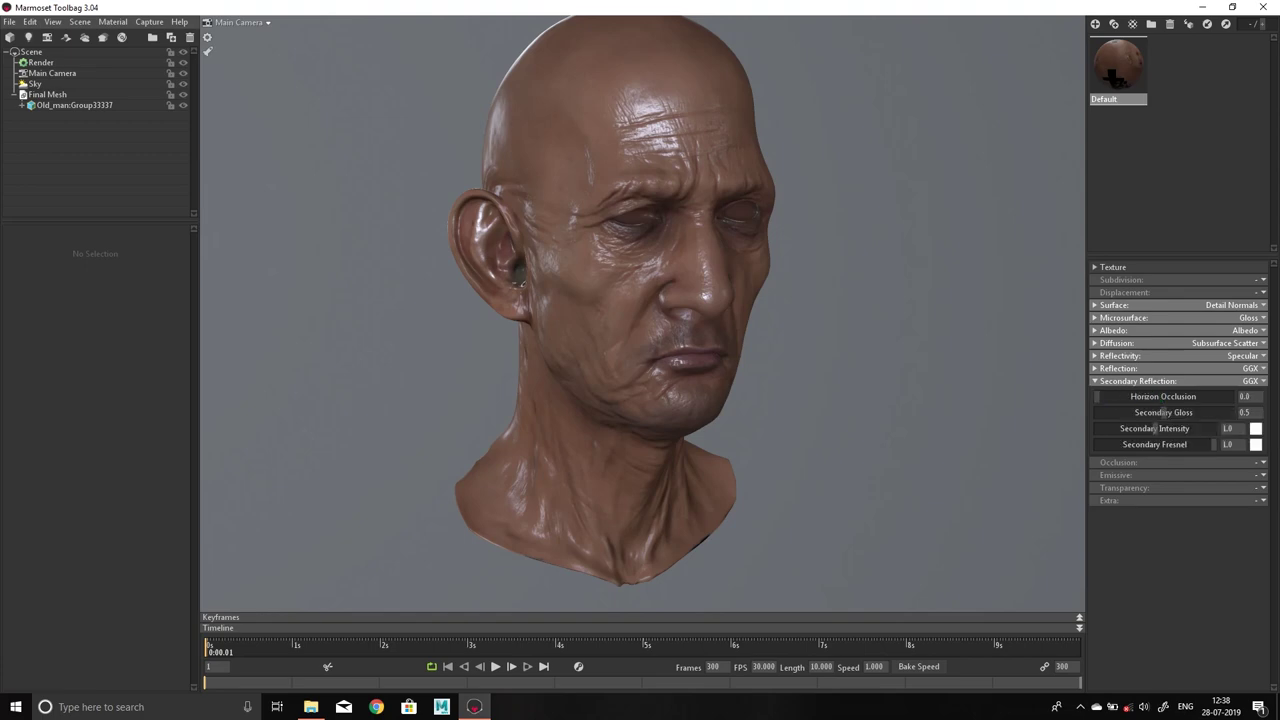
{"action": "scroll", "coordinate": [640, 300], "scroll_direction": "up", "scroll_amount": 5}
{"action": "left_click_drag", "start_coordinate": [640, 300], "coordinate": [660, 320]}
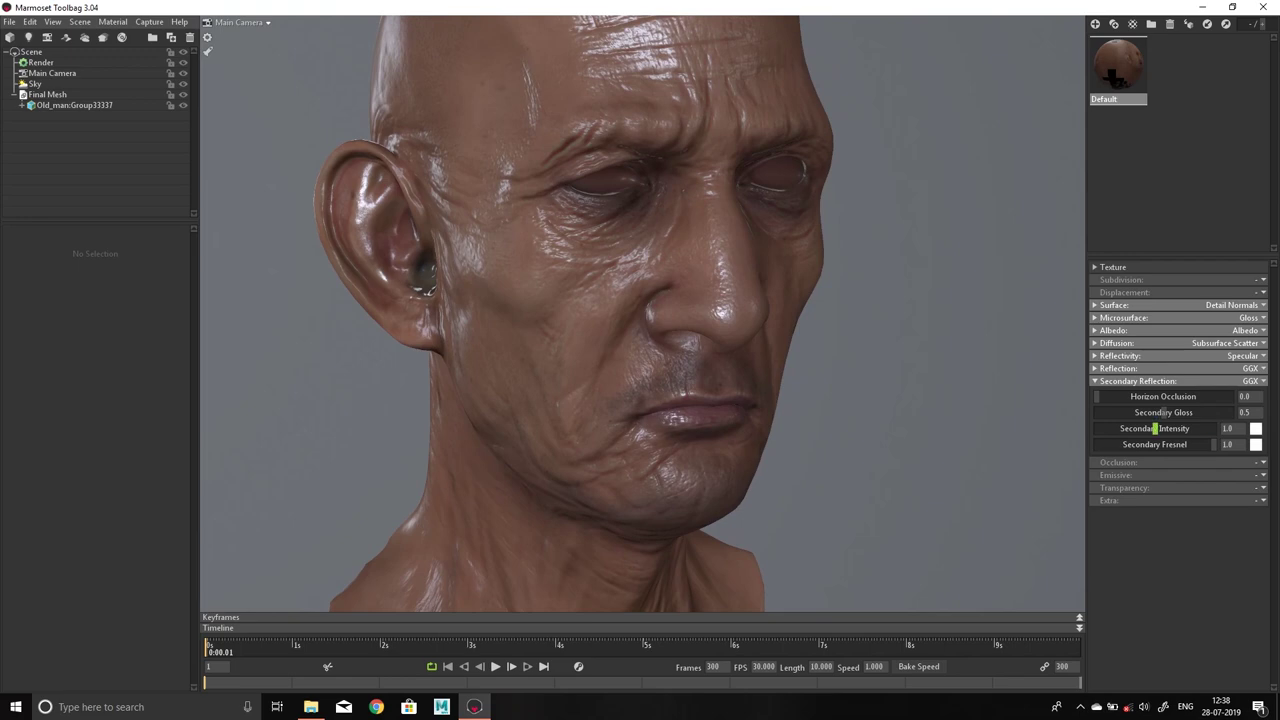
{"action": "mouse_move", "coordinate": [1155, 428]}
{"action": "left_click_drag", "start_coordinate": [1155, 428], "coordinate": [1135, 428]}
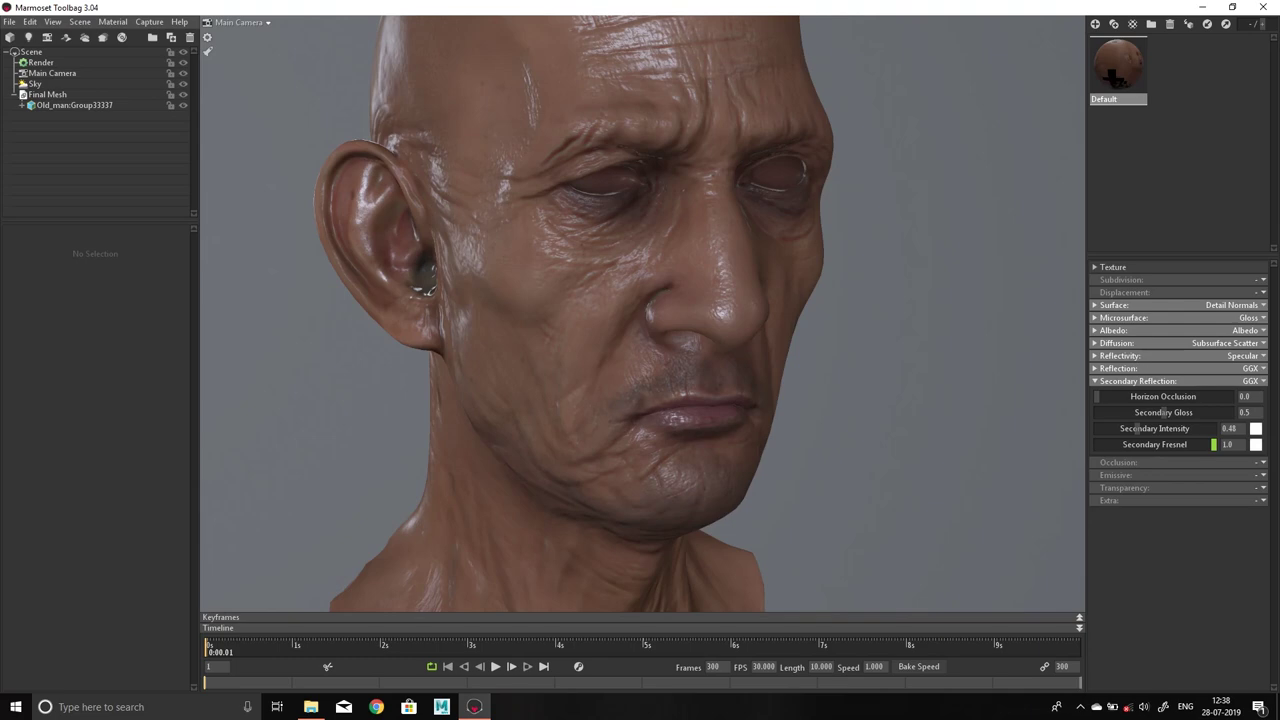
{"action": "left_click_drag", "start_coordinate": [1213, 444], "coordinate": [1100, 444]}
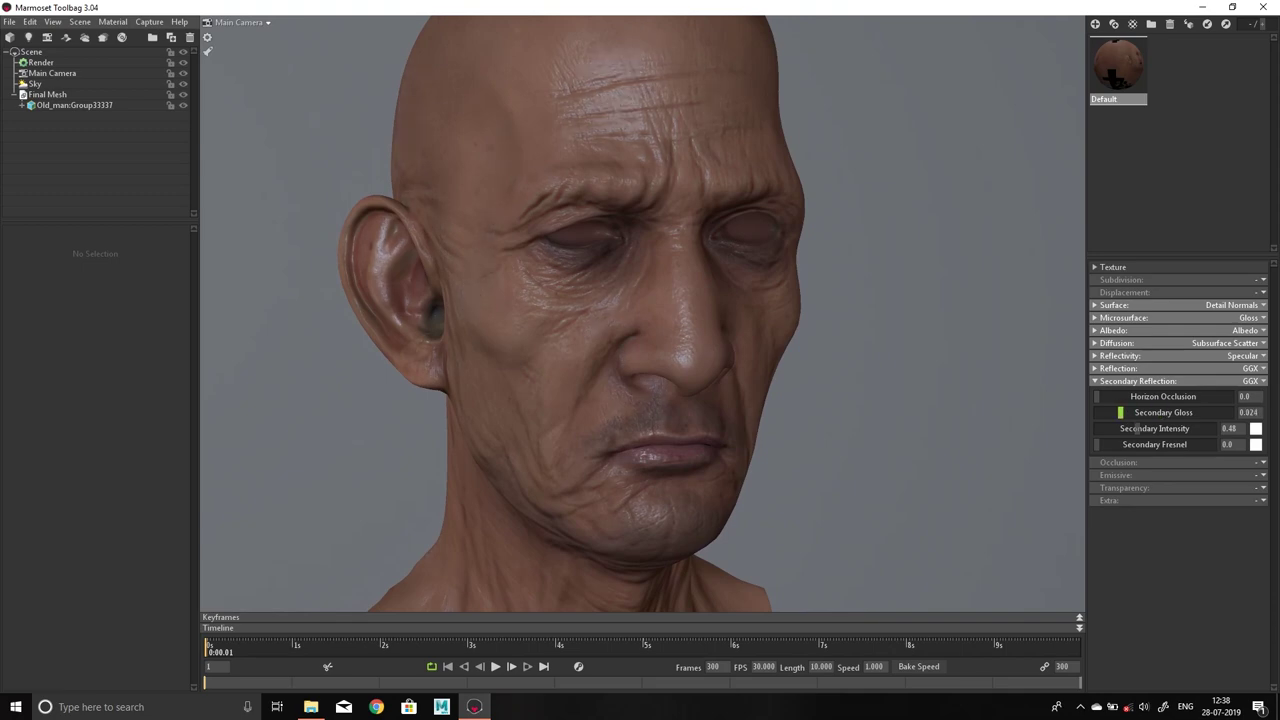
{"action": "mouse_move", "coordinate": [1163, 412]}
{"action": "left_mouse_down"}
{"action": "mouse_move", "coordinate": [1183, 412]}
{"action": "mouse_move", "coordinate": [1117, 428]}
{"action": "mouse_move", "coordinate": [1158, 412]}
{"action": "left_mouse_up"}
{"action": "mouse_move", "coordinate": [1126, 428]}
{"action": "left_mouse_down"}
{"action": "mouse_move", "coordinate": [1166, 428]}
{"action": "mouse_move", "coordinate": [1134, 428]}
{"action": "left_mouse_up"}
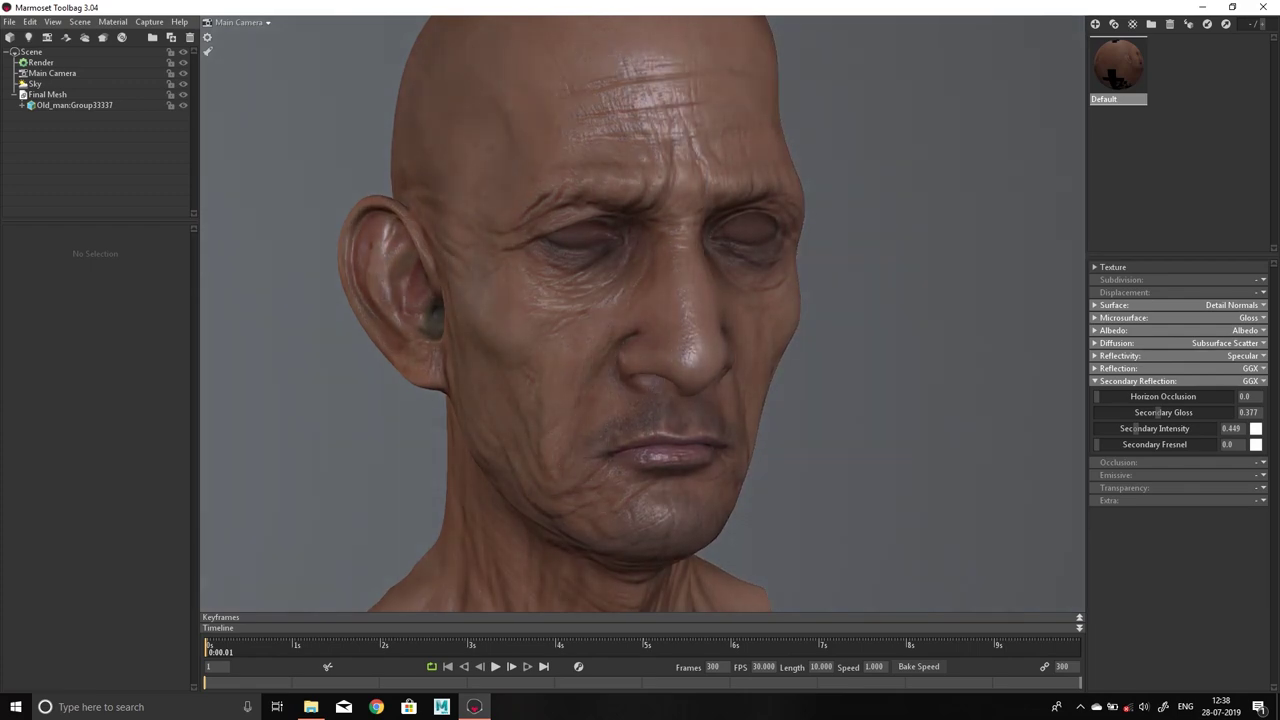
{"action": "left_click_drag", "start_coordinate": [1158, 412], "coordinate": [1156, 412]}
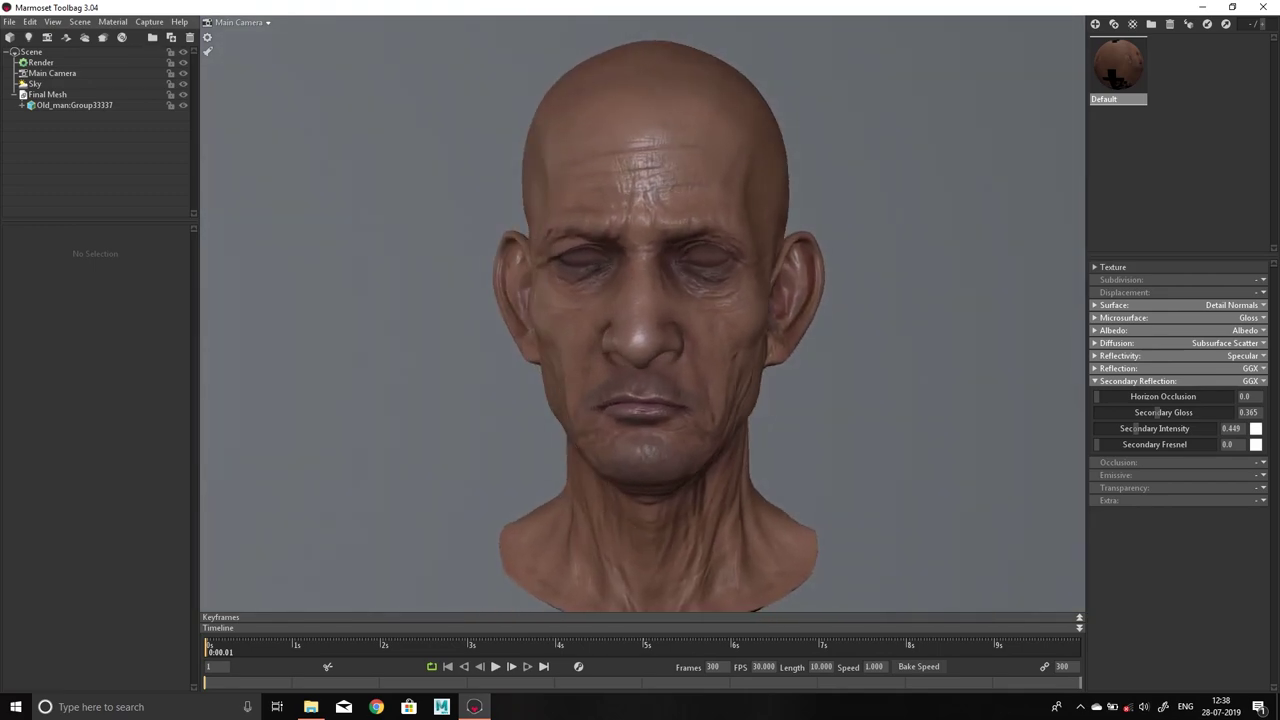
Lower Microsurface Gloss to about 0.68 and show the Surface normal-map settings
{"action": "left_click", "coordinate": [1124, 317]}
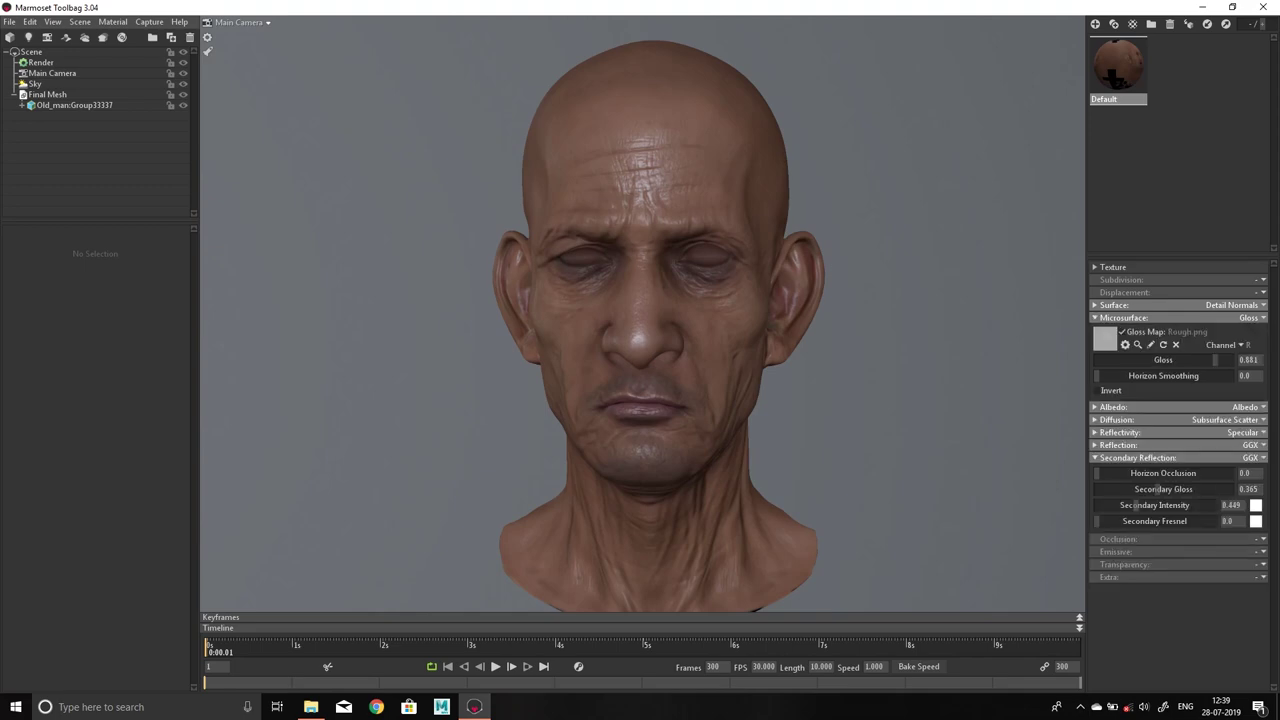
{"action": "left_click_drag", "start_coordinate": [1215, 360], "coordinate": [1188, 360]}
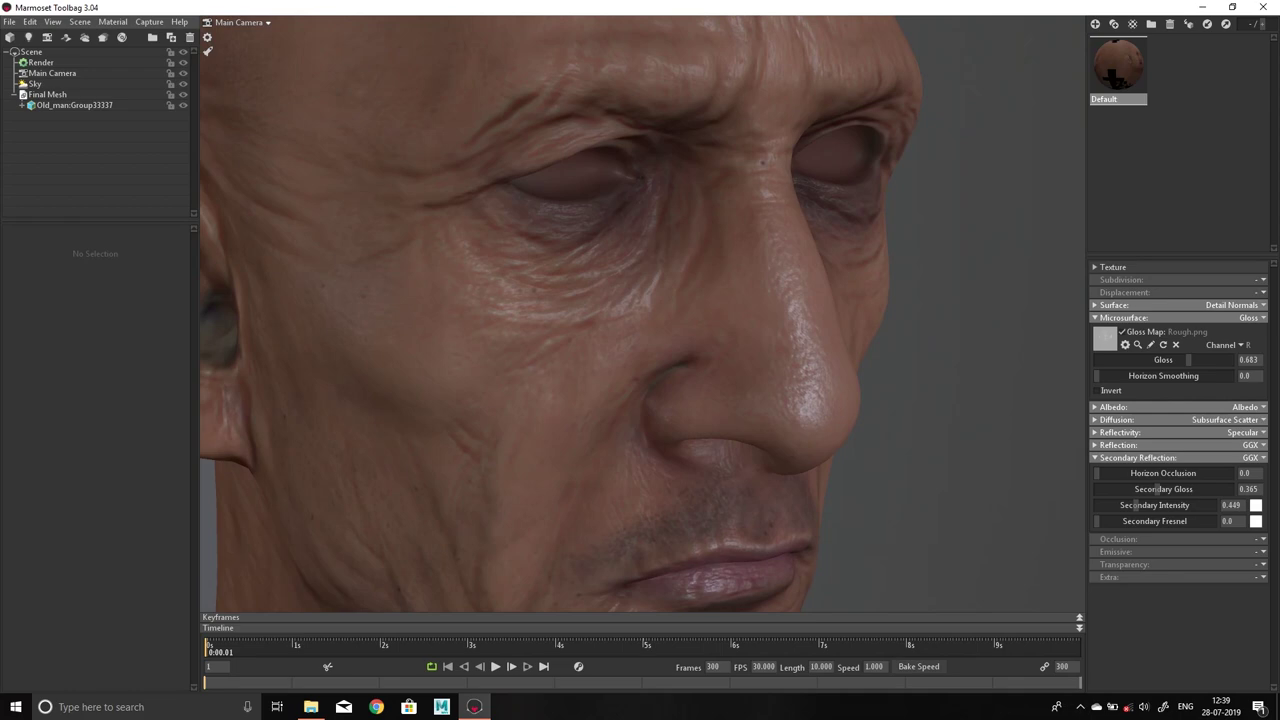
{"action": "left_click", "coordinate": [1114, 305]}
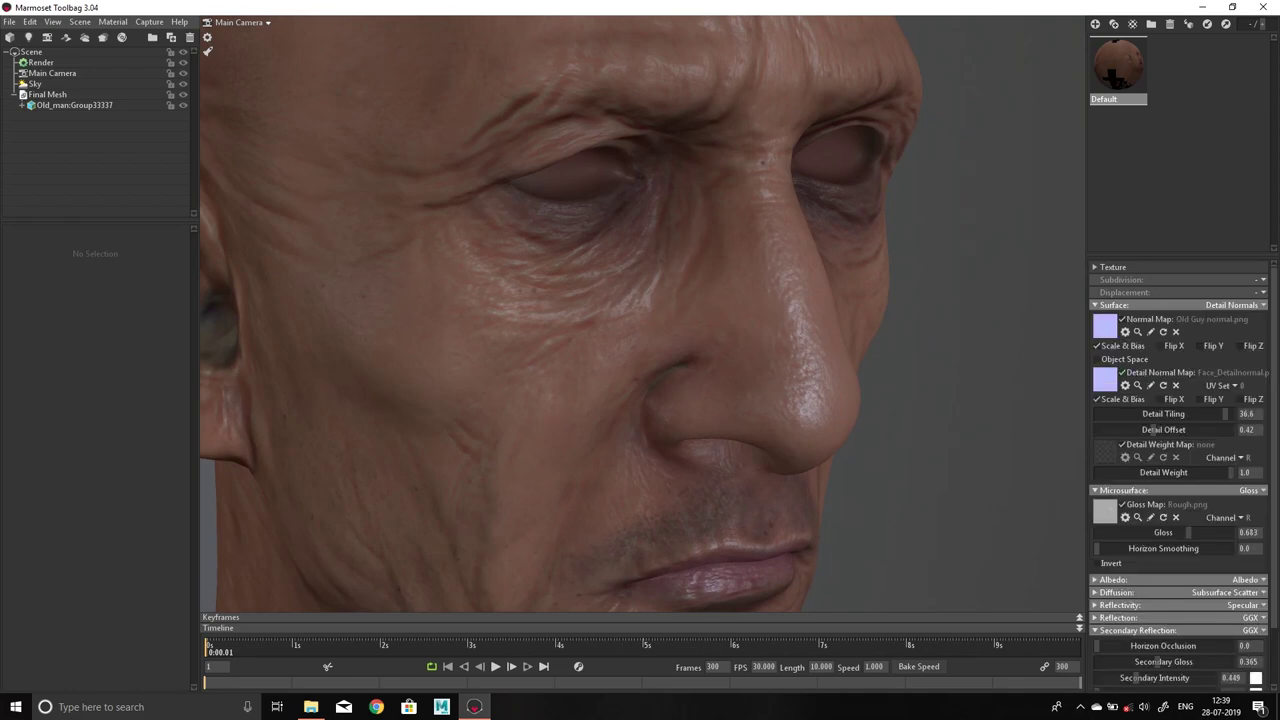
Set Detail Tiling to 35.14 after checking the nose, then collapse Microsurface and Surface
{"action": "mouse_move", "coordinate": [1225, 413]}
{"action": "left_mouse_down"}
{"action": "mouse_move", "coordinate": [1158, 413]}
{"action": "mouse_move", "coordinate": [1187, 413]}
{"action": "left_mouse_up"}
{"action": "scroll", "coordinate": [643, 313], "scroll_direction": "up", "scroll_amount": 5}
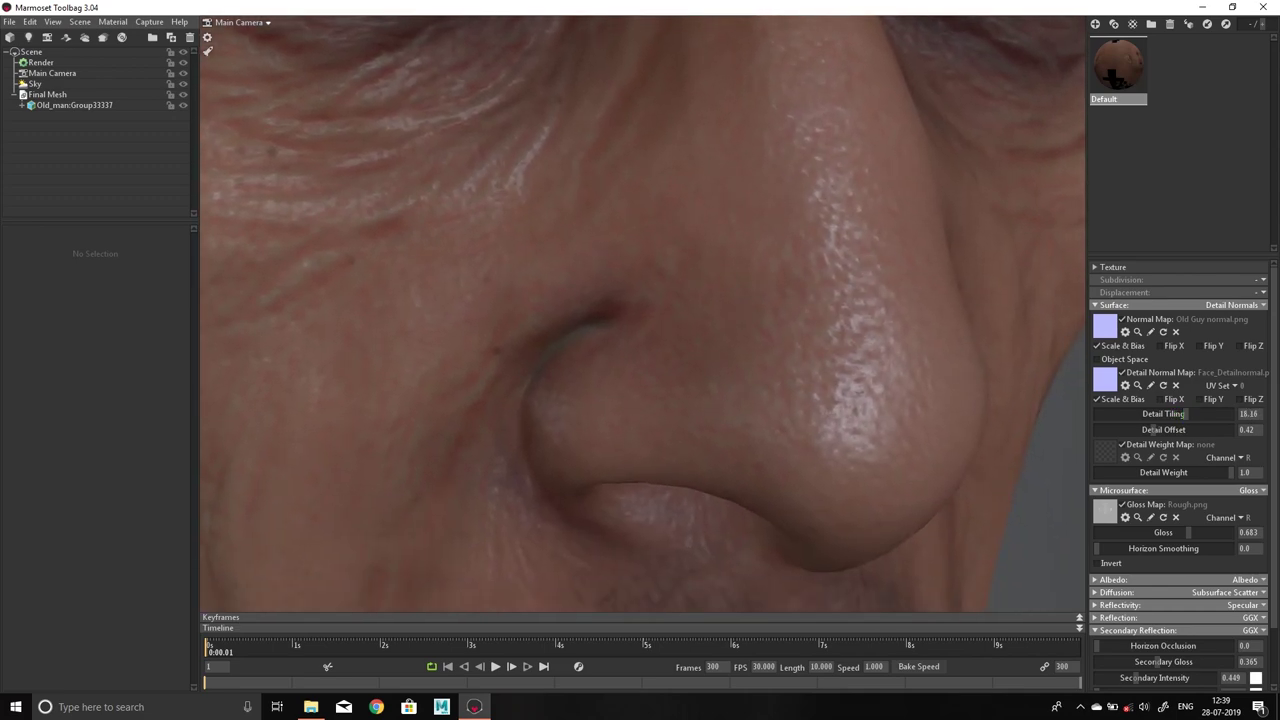
{"action": "scroll", "coordinate": [643, 313], "scroll_direction": "up", "scroll_amount": 5}
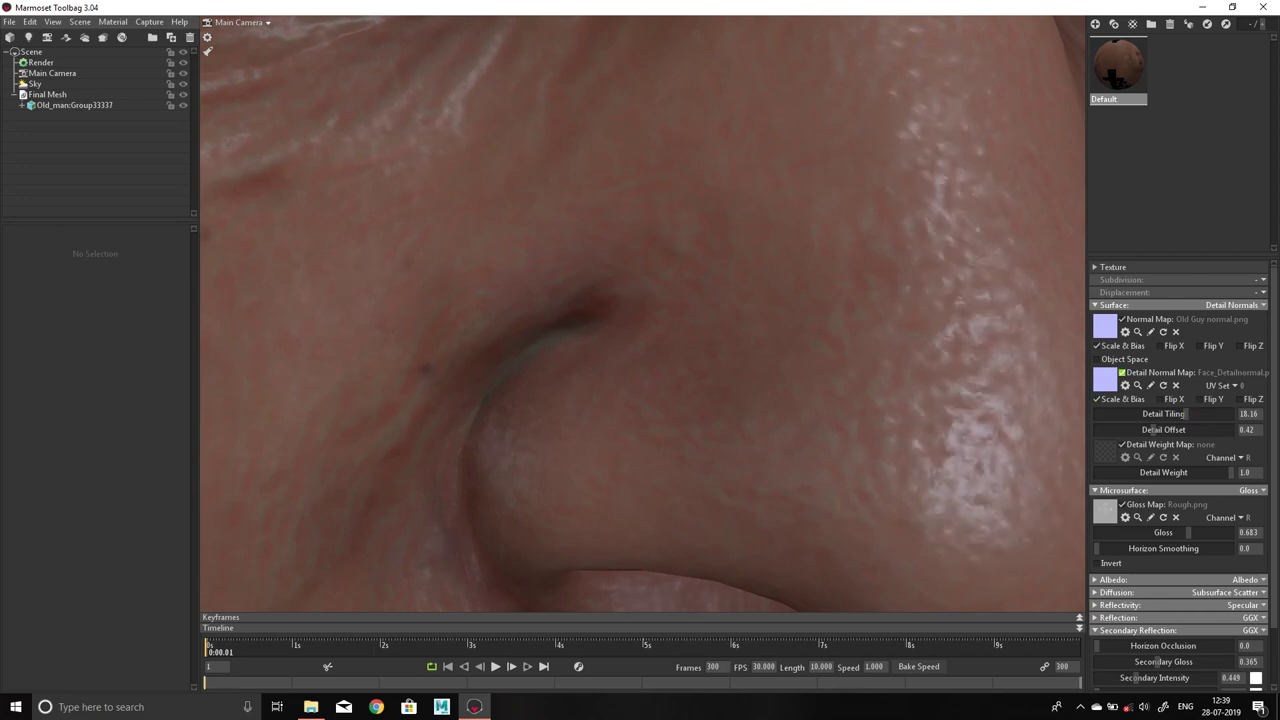
{"action": "scroll", "coordinate": [643, 313], "scroll_direction": "down", "scroll_amount": 5}
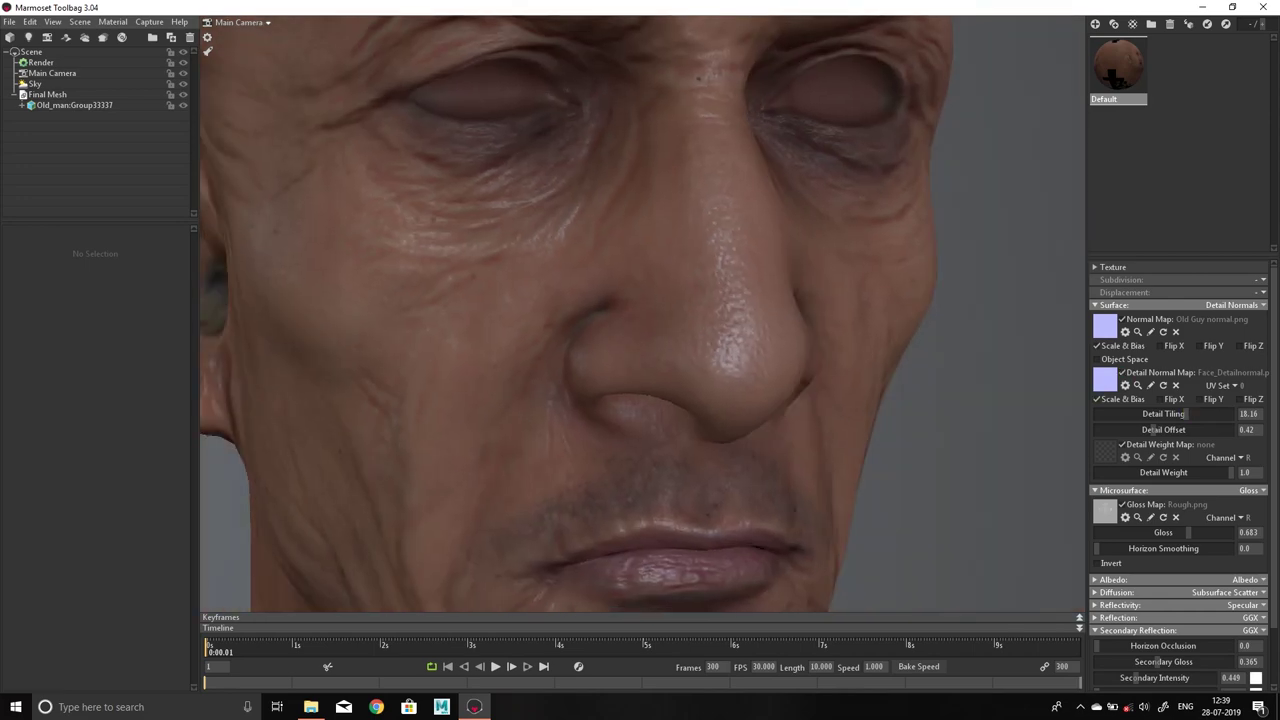
{"action": "mouse_move", "coordinate": [643, 313]}
{"action": "left_mouse_down"}
{"action": "mouse_move", "coordinate": [600, 300]}
{"action": "mouse_move", "coordinate": [680, 310]}
{"action": "mouse_move", "coordinate": [640, 320]}
{"action": "mouse_move", "coordinate": [640, 280]}
{"action": "mouse_move", "coordinate": [600, 300]}
{"action": "left_mouse_up"}
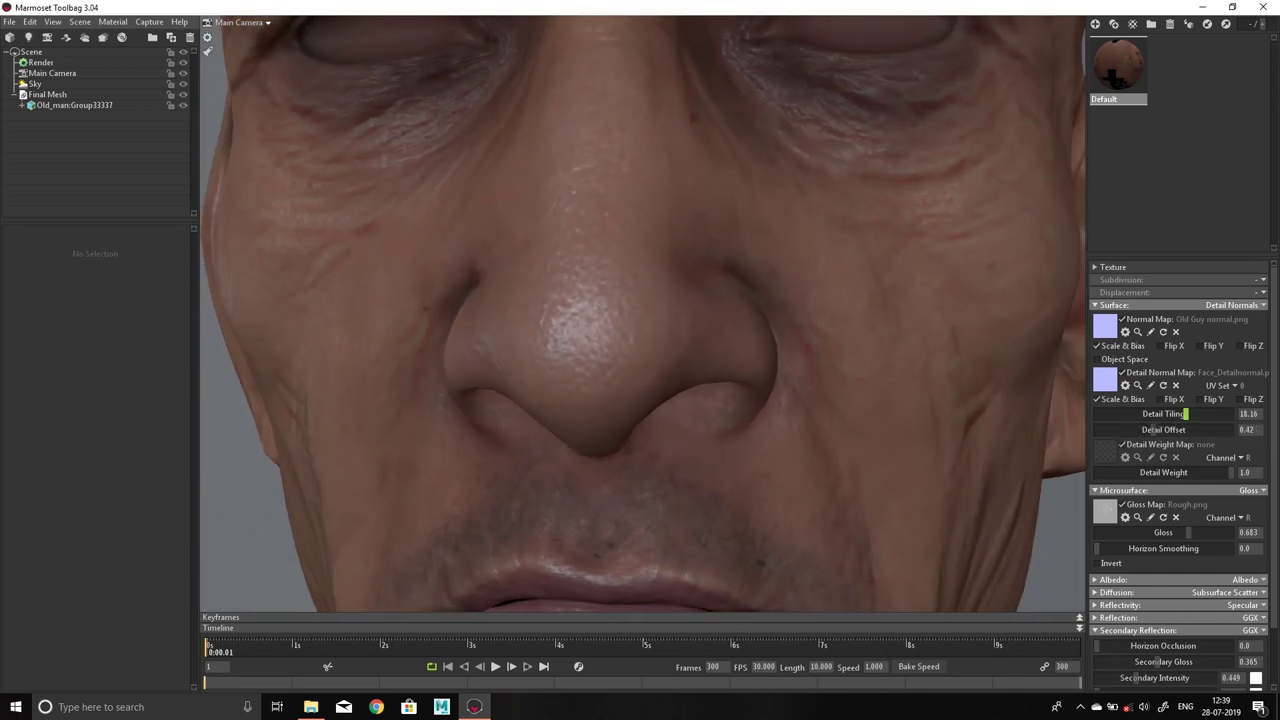
{"action": "left_click_drag", "start_coordinate": [1186, 413], "coordinate": [1222, 413]}
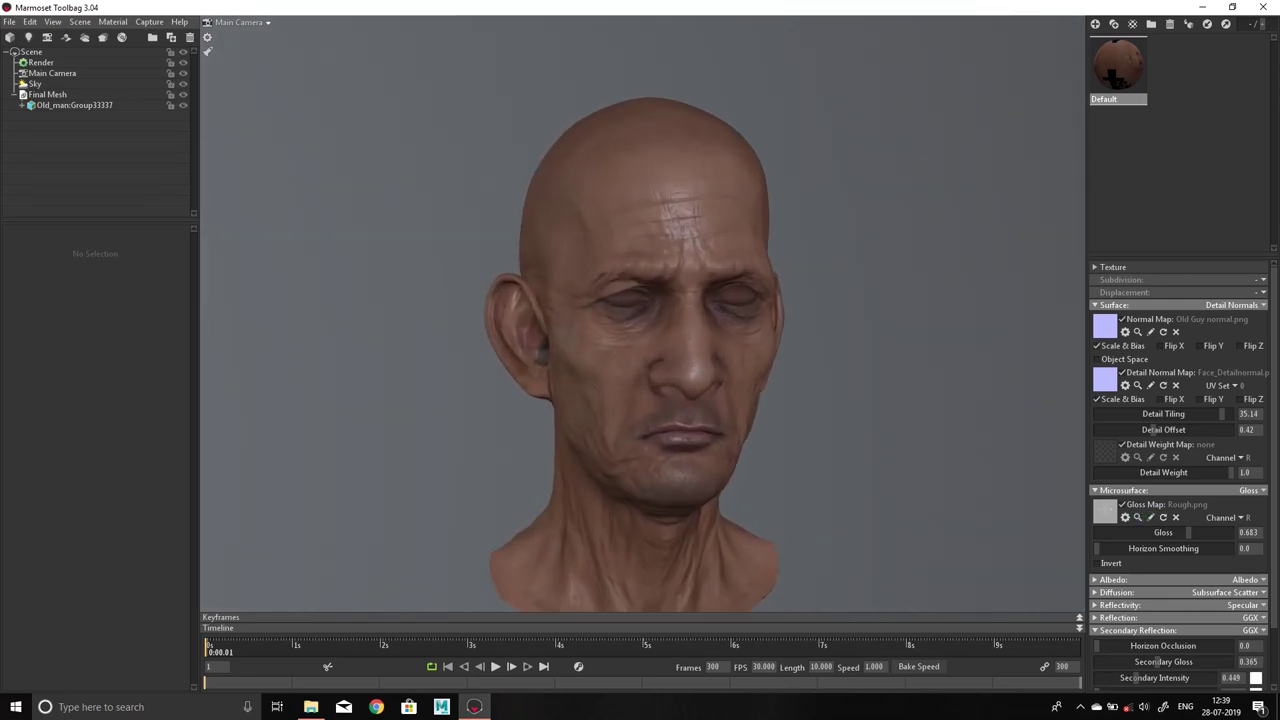
{"action": "left_click", "coordinate": [1095, 490]}
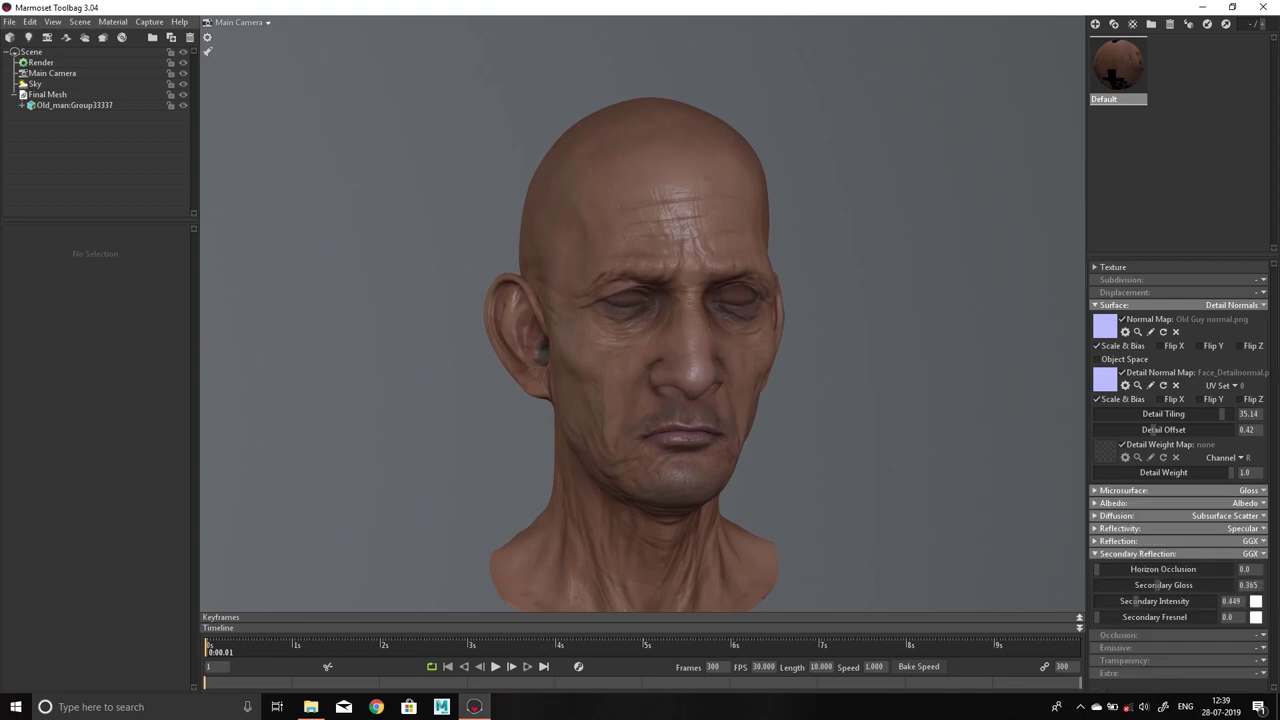
{"action": "left_click", "coordinate": [1095, 305]}
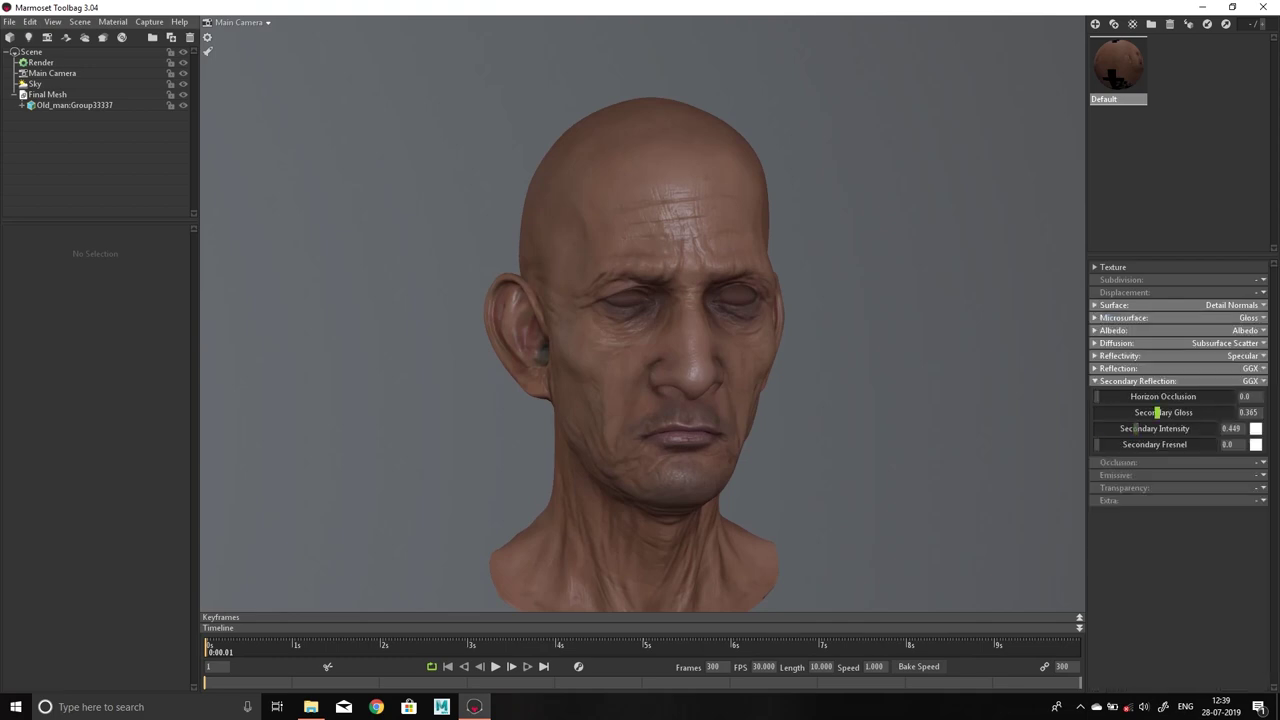
Set Secondary Gloss to 0.442 and Secondary Intensity to 0.238, then pick an Occlusion module
{"action": "mouse_move", "coordinate": [1156, 412]}
{"action": "left_mouse_down"}
{"action": "mouse_move", "coordinate": [1167, 412]}
{"action": "mouse_move", "coordinate": [1154, 412]}
{"action": "left_mouse_up"}
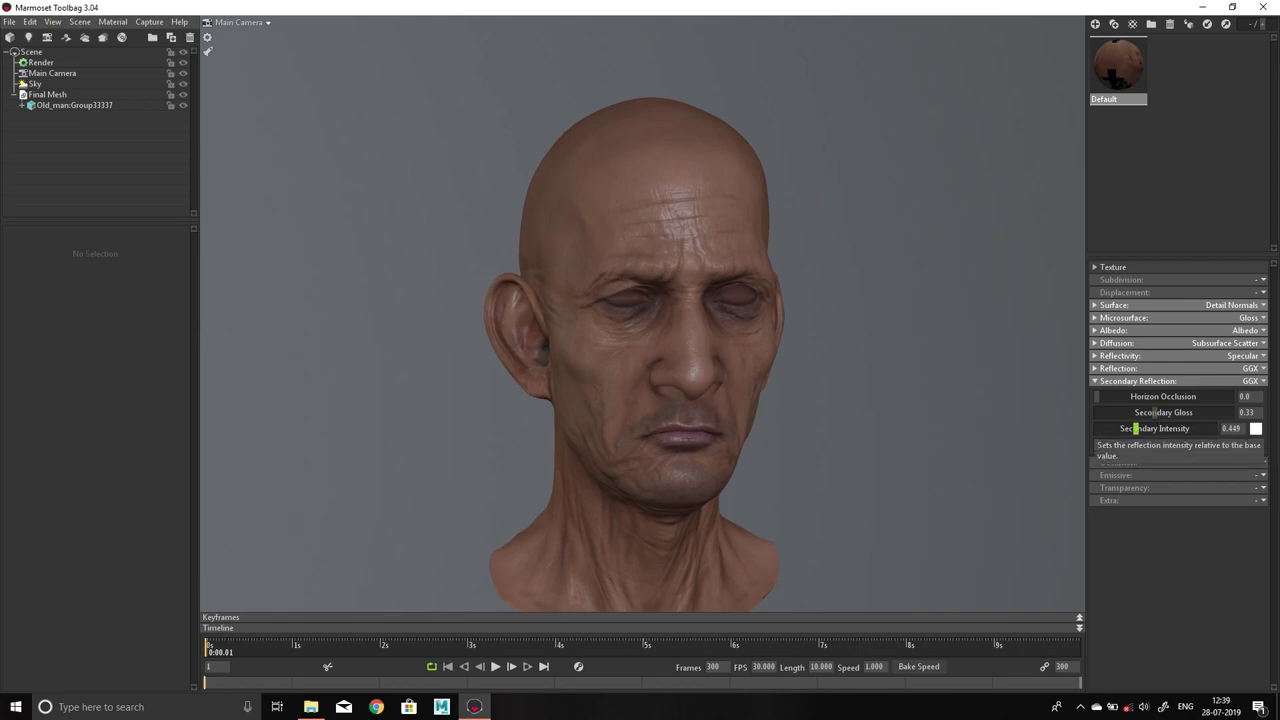
{"action": "scroll", "coordinate": [640, 330], "scroll_direction": "up", "scroll_amount": 2}
{"action": "scroll", "coordinate": [640, 330], "scroll_direction": "up", "scroll_amount": 2}
{"action": "scroll", "coordinate": [640, 330], "scroll_direction": "up", "scroll_amount": 2}
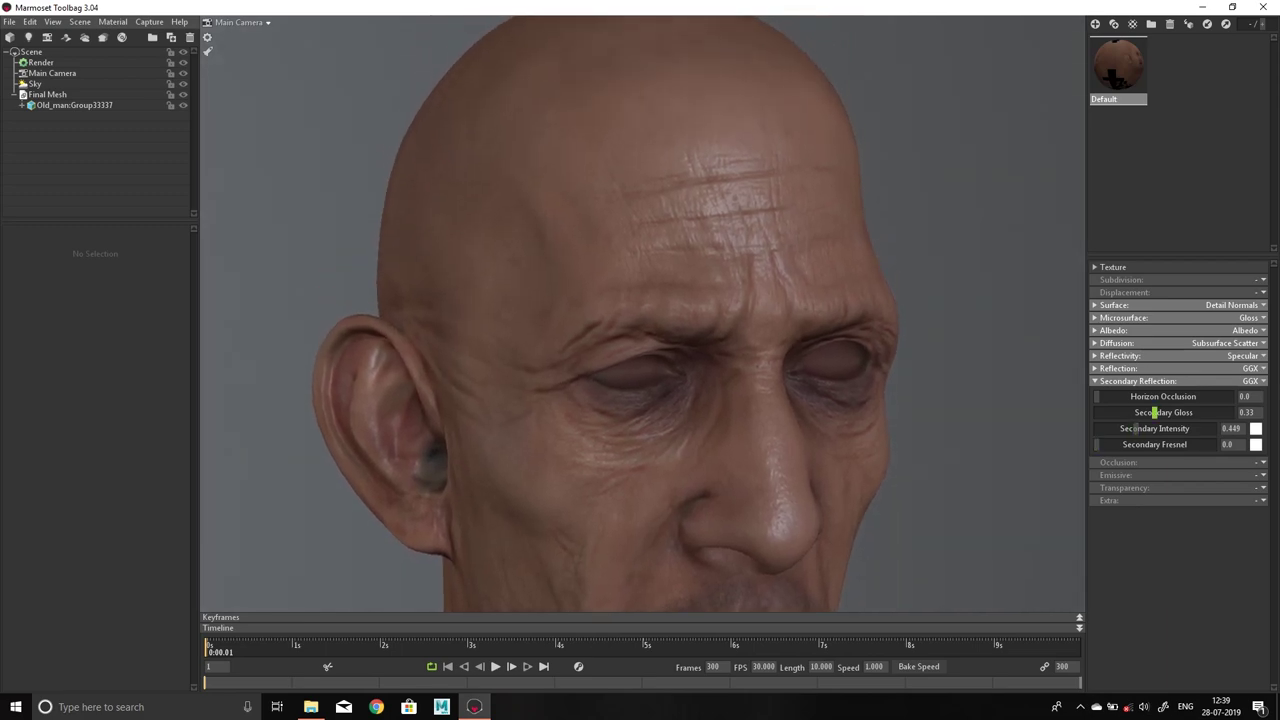
{"action": "mouse_move", "coordinate": [1154, 412]}
{"action": "left_mouse_down"}
{"action": "mouse_move", "coordinate": [1105, 428]}
{"action": "mouse_move", "coordinate": [1124, 428]}
{"action": "left_mouse_up"}
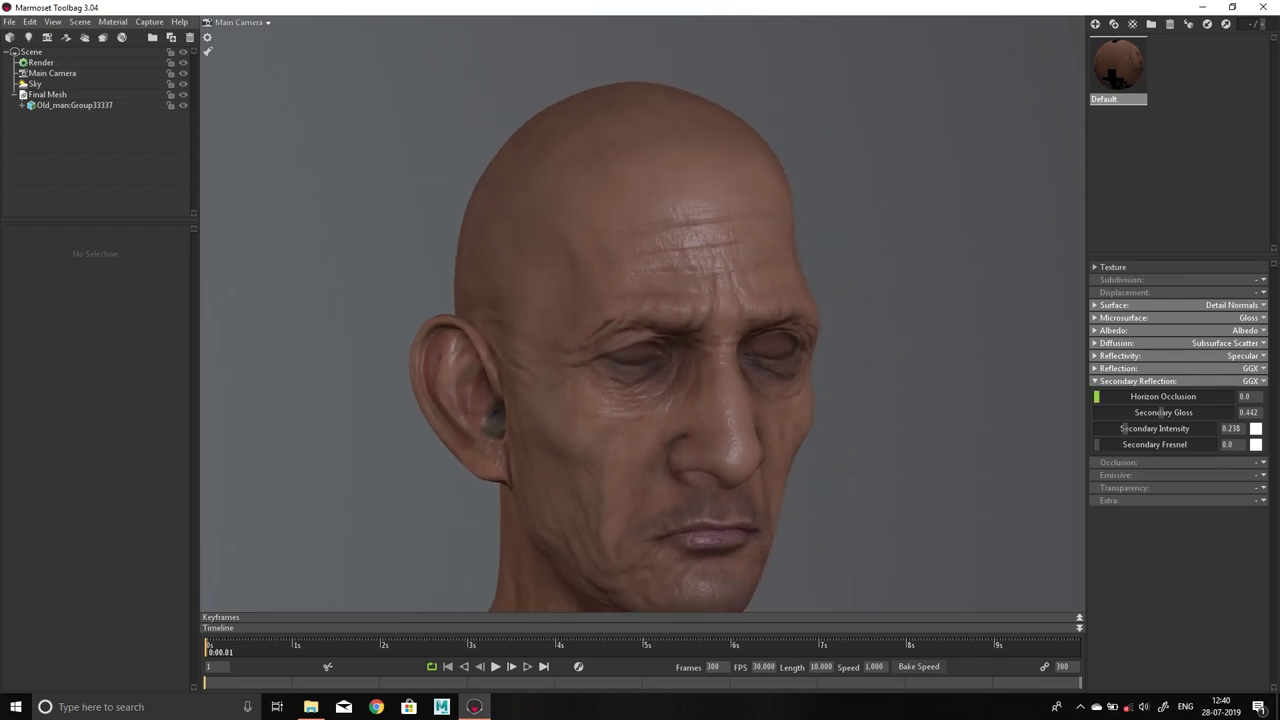
{"action": "left_click", "coordinate": [1138, 381]}
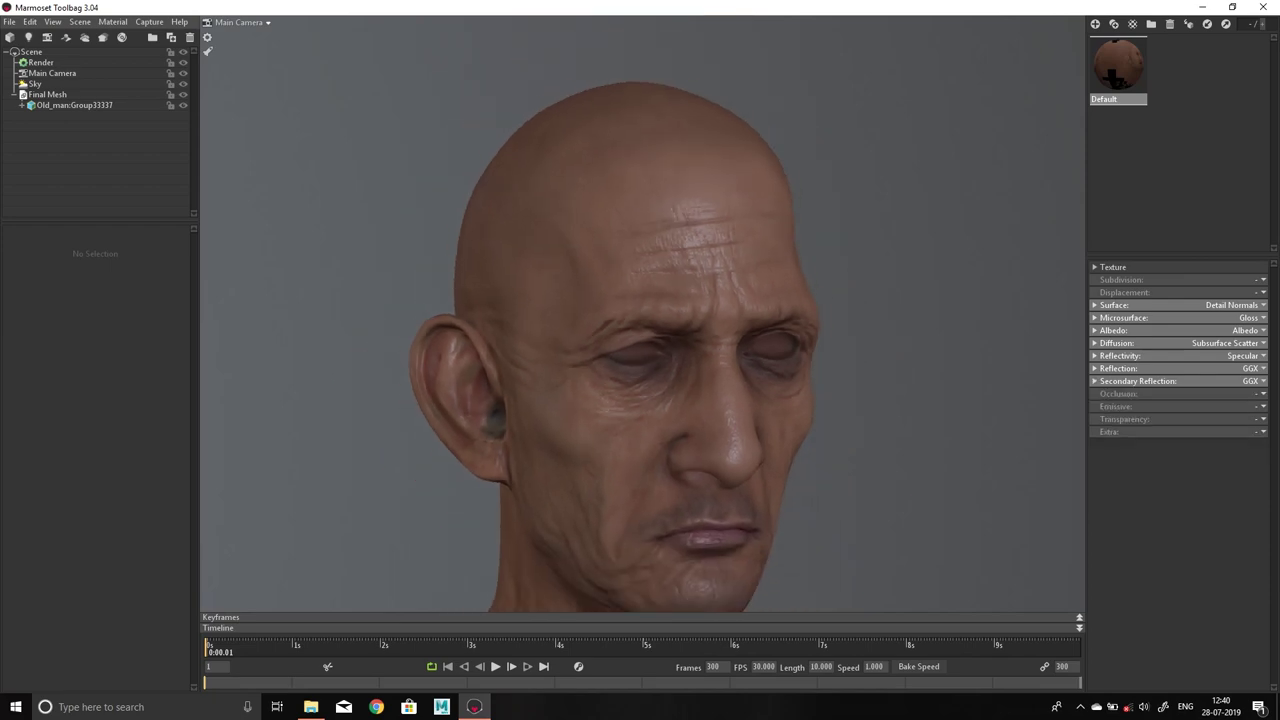
{"action": "left_click", "coordinate": [1258, 393]}
Enable Occlusion with old_guy_ao as occlusion map and CV.png as cavity map
{"action": "left_click", "coordinate": [1217, 422]}
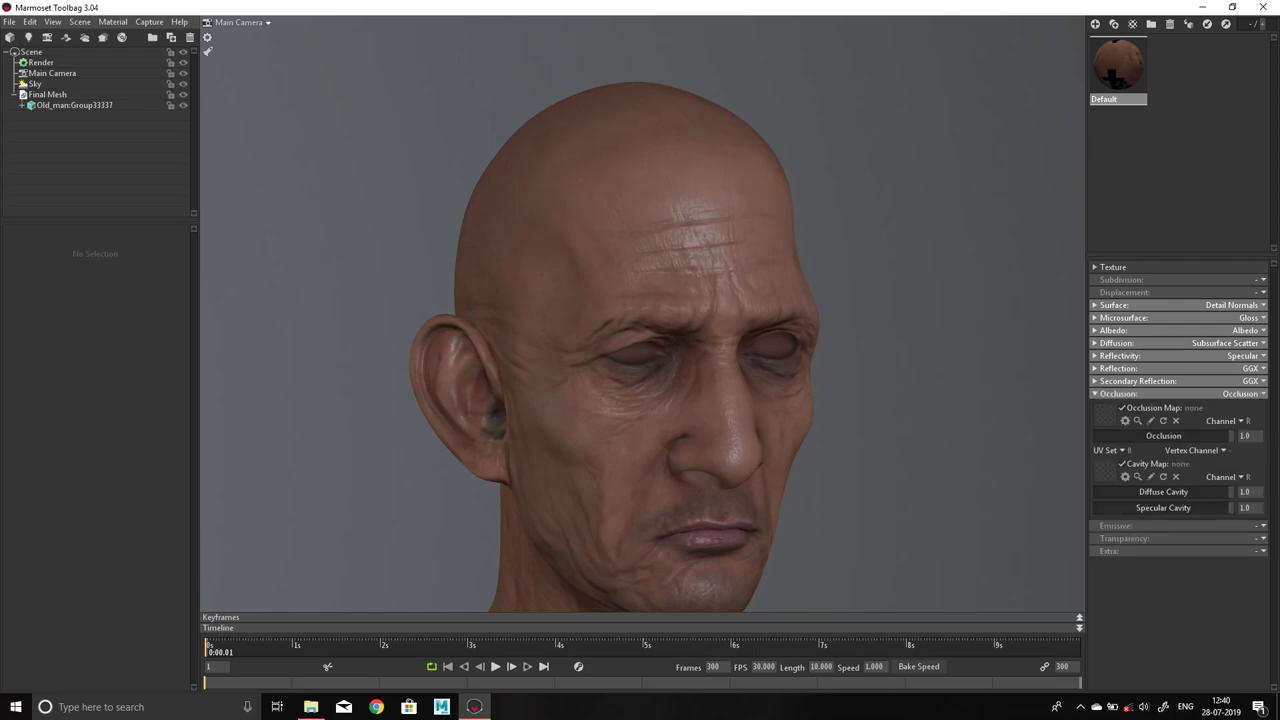
{"action": "left_click", "coordinate": [311, 707]}
{"action": "left_click_drag", "start_coordinate": [842, 490], "coordinate": [1104, 414]}
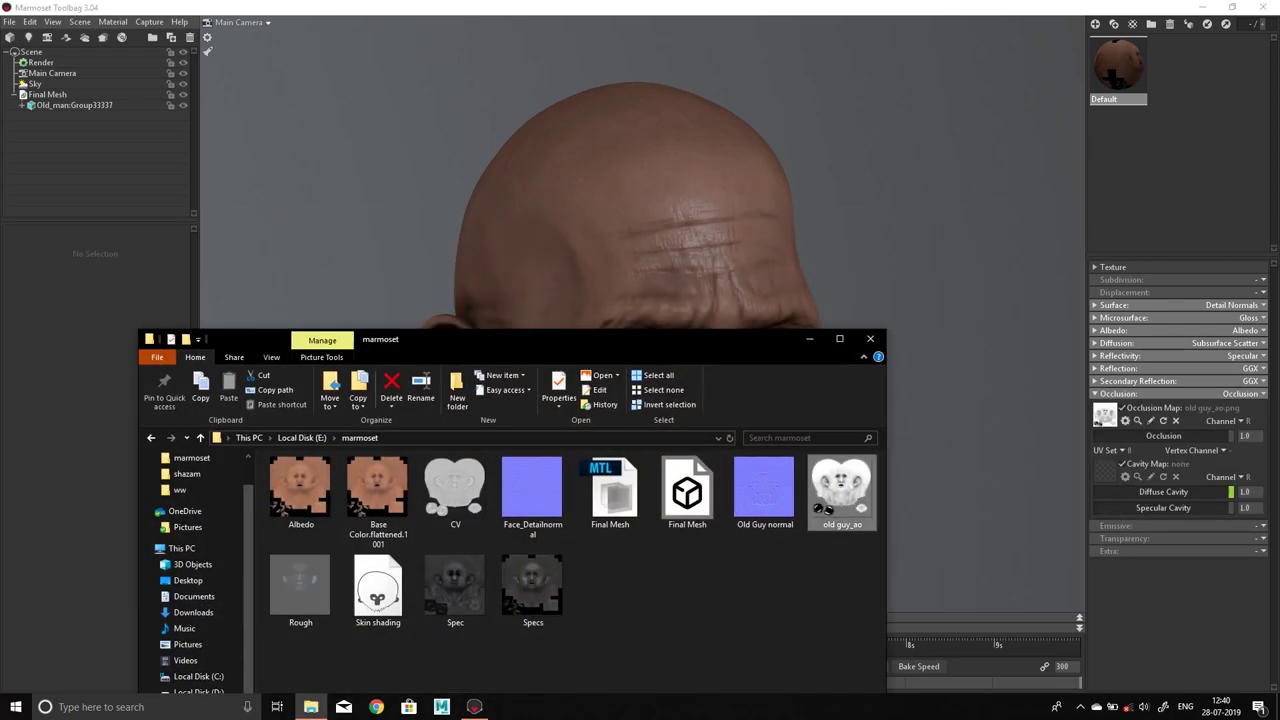
{"action": "left_click_drag", "start_coordinate": [455, 490], "coordinate": [1104, 468]}
{"action": "left_click", "coordinate": [809, 339]}
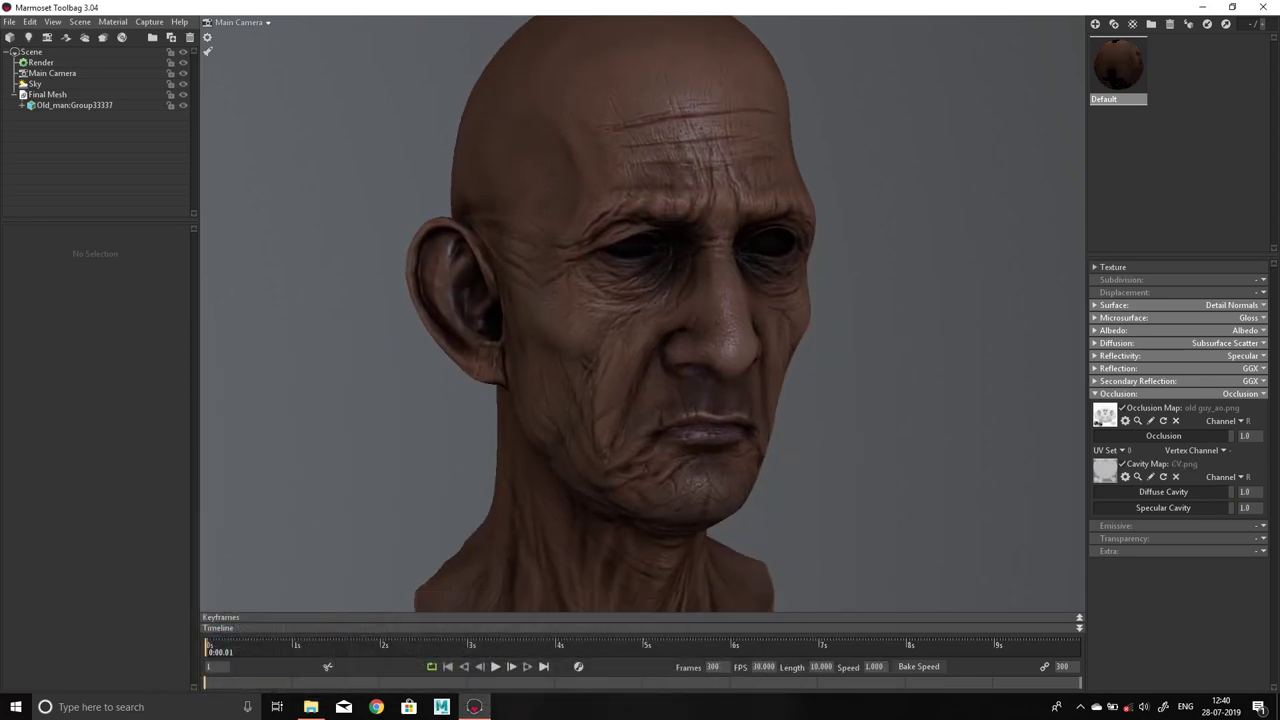
Orbit to check the head from the front and above, then lower occlusion strength
{"action": "left_click_drag", "start_coordinate": [760, 350], "coordinate": [680, 330]}
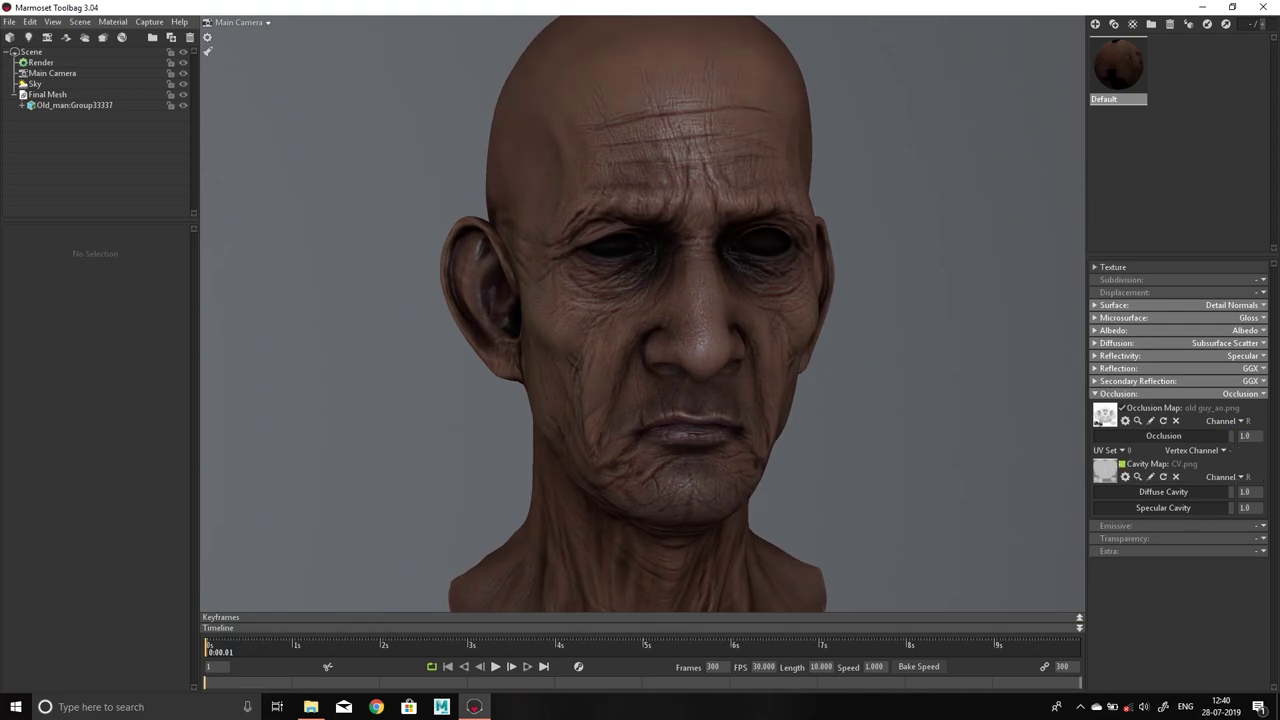
{"action": "scroll", "coordinate": [640, 320], "scroll_direction": "up", "scroll_amount": 3}
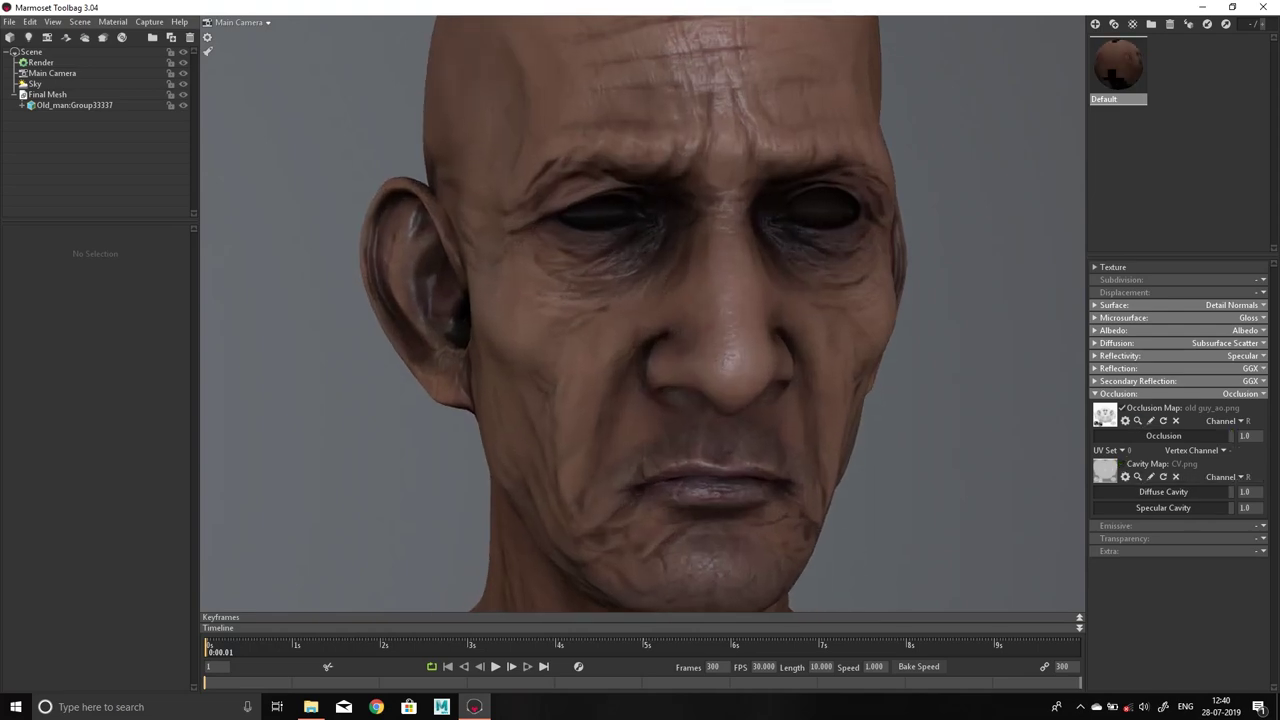
{"action": "left_click_drag", "start_coordinate": [640, 300], "coordinate": [620, 360]}
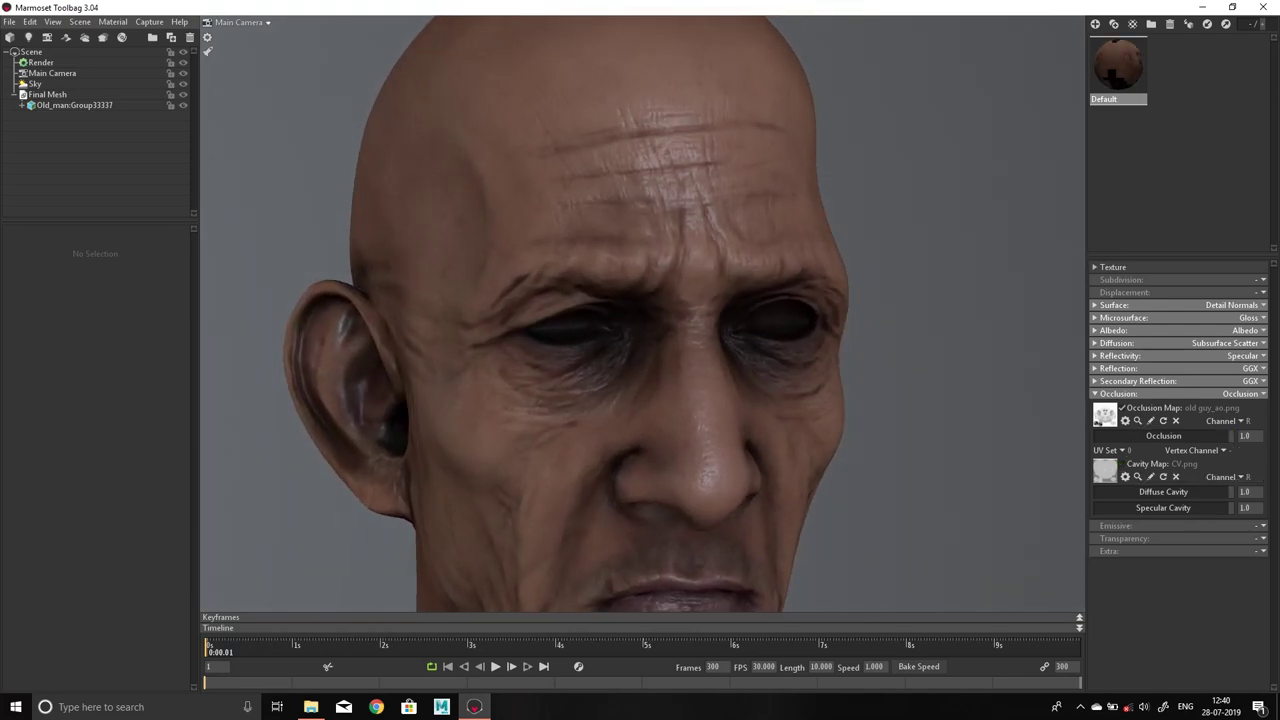
{"action": "left_click", "coordinate": [1130, 436]}
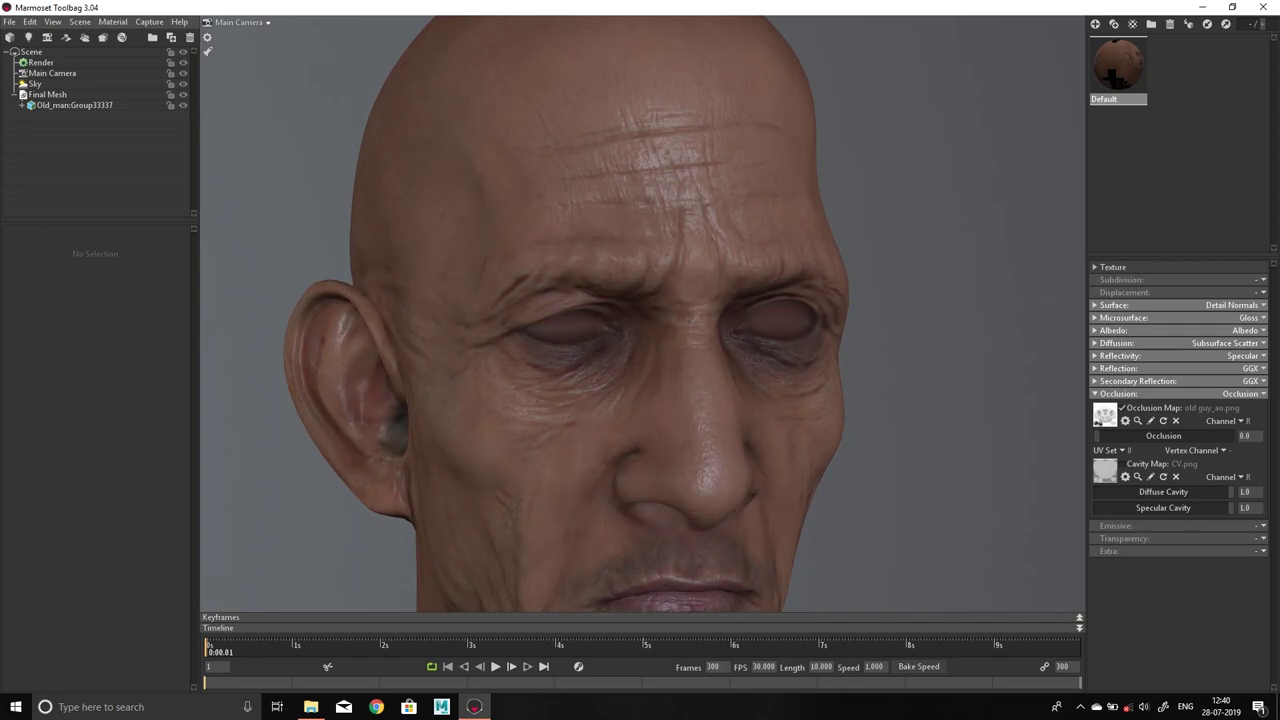
Fine-tune occlusion strength to 0.277, zooming in and out to check the eyes and ears
{"action": "left_click_drag", "start_coordinate": [1131, 436], "coordinate": [1136, 436]}
{"action": "scroll", "coordinate": [640, 310], "scroll_direction": "down", "scroll_amount": 5}
{"action": "scroll", "coordinate": [640, 310], "scroll_direction": "up", "scroll_amount": 5}
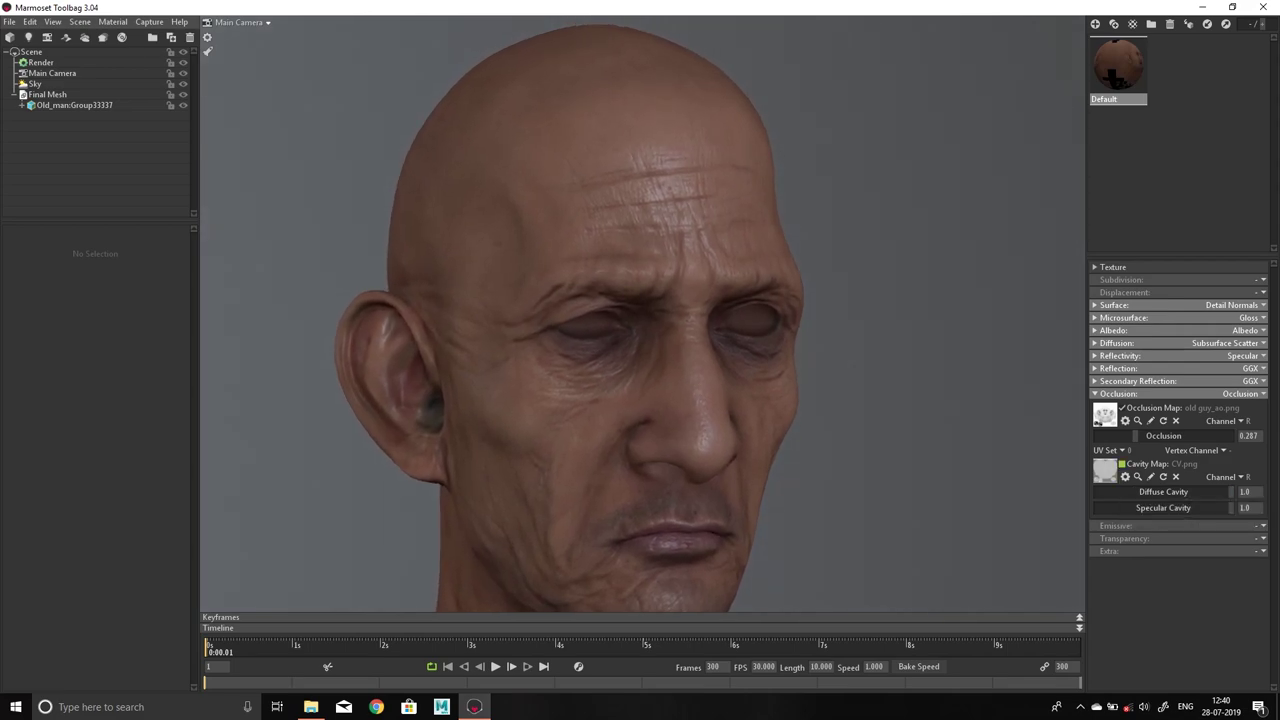
{"action": "left_click_drag", "start_coordinate": [1135, 436], "coordinate": [1134, 436]}
{"action": "scroll", "coordinate": [640, 320], "scroll_direction": "down", "scroll_amount": 5}
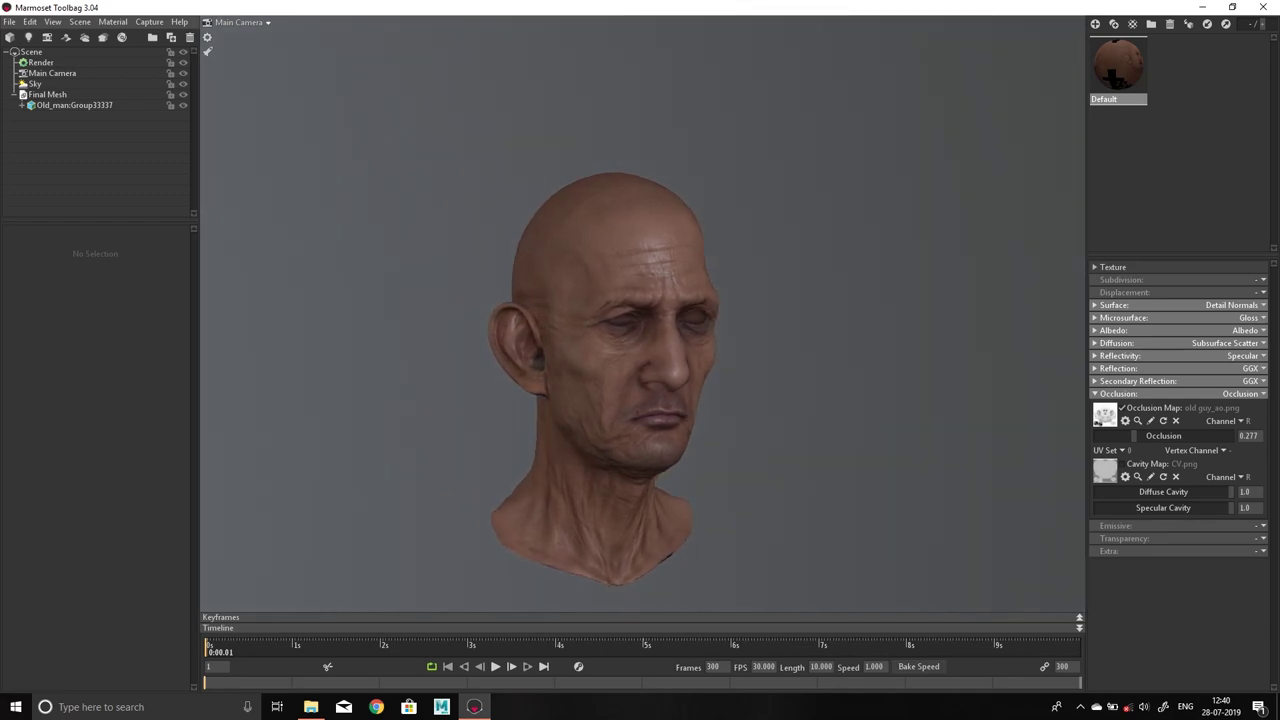
{"action": "scroll", "coordinate": [640, 320], "scroll_direction": "up", "scroll_amount": 3}
{"action": "scroll", "coordinate": [640, 320], "scroll_direction": "up", "scroll_amount": 4}
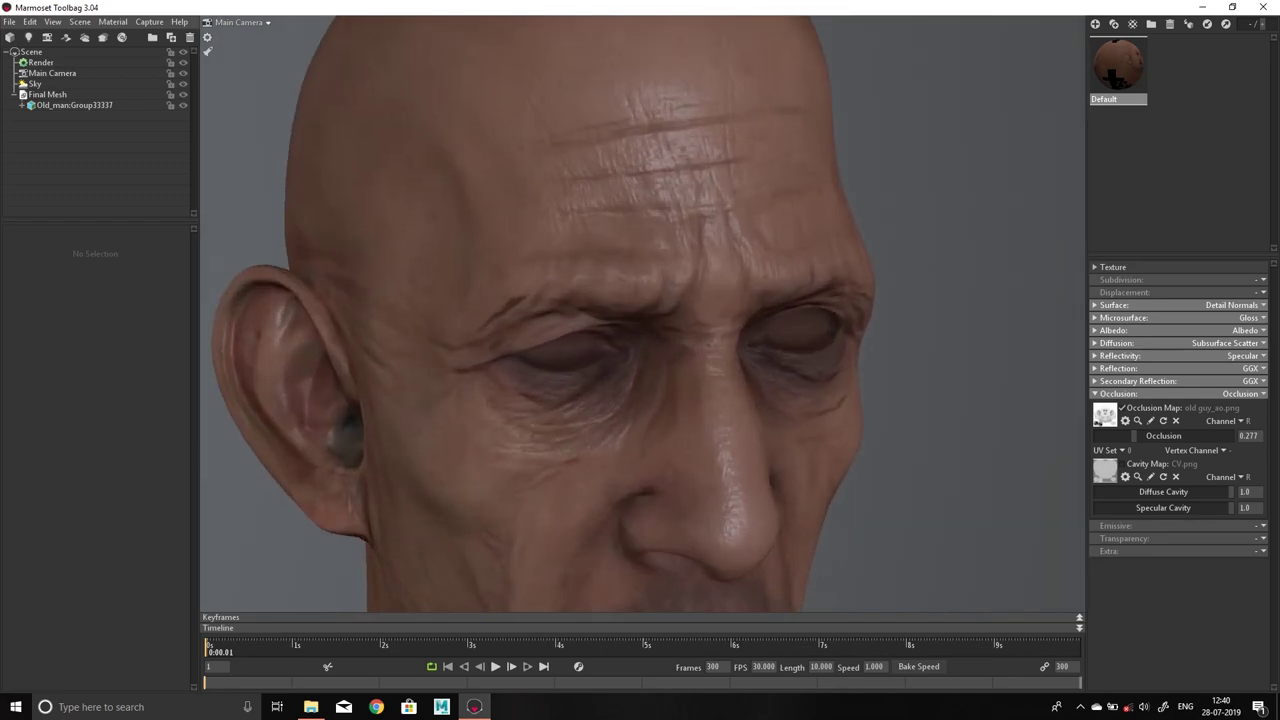
{"action": "scroll", "coordinate": [640, 320], "scroll_direction": "up", "scroll_amount": 2}
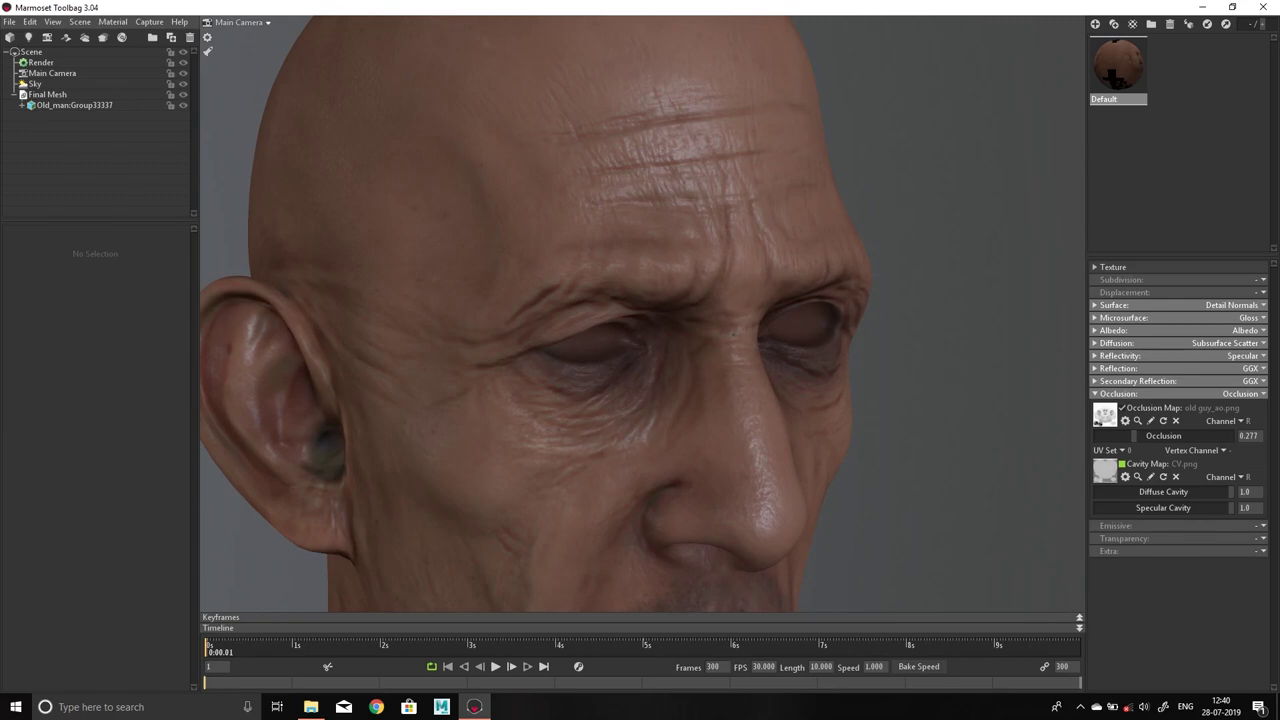
Set Diffuse Cavity to 0.054 and Specular Cavity to 0.579, comparing views of the face
{"action": "left_click_drag", "start_coordinate": [1230, 491], "coordinate": [1101, 491]}
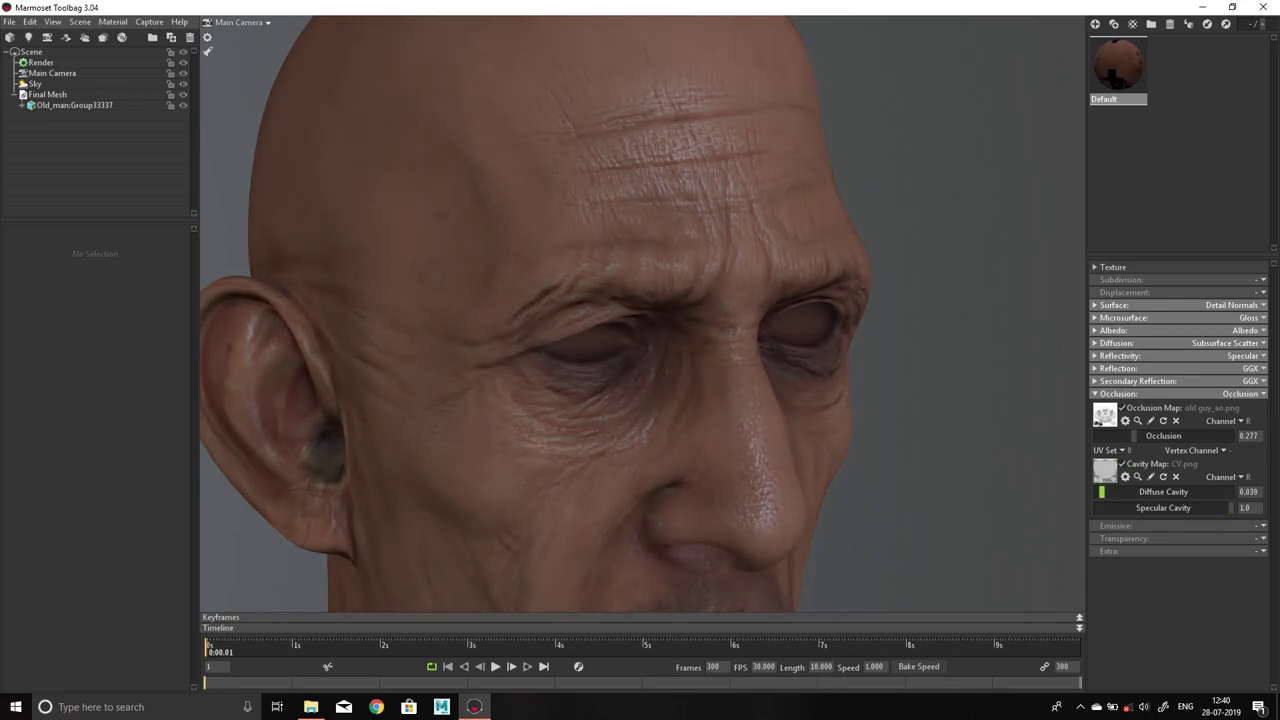
{"action": "left_click_drag", "start_coordinate": [1231, 507], "coordinate": [1147, 507]}
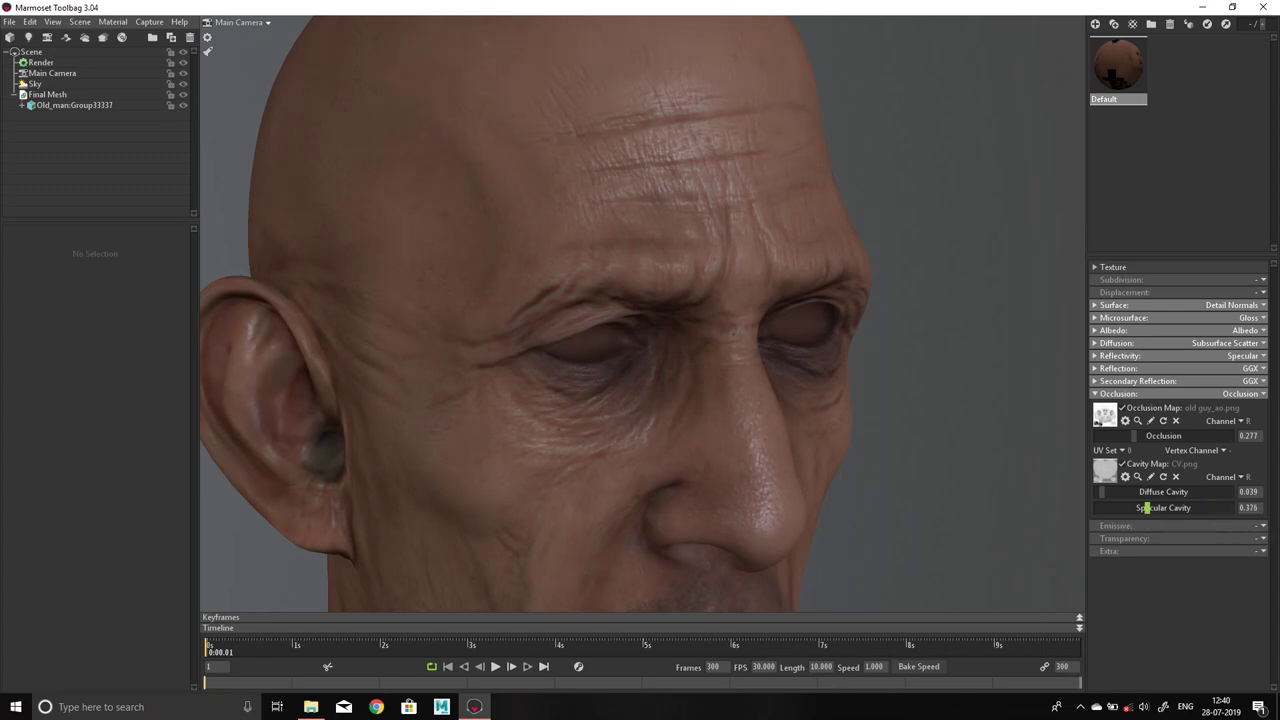
{"action": "left_click_drag", "start_coordinate": [1147, 507], "coordinate": [1178, 508]}
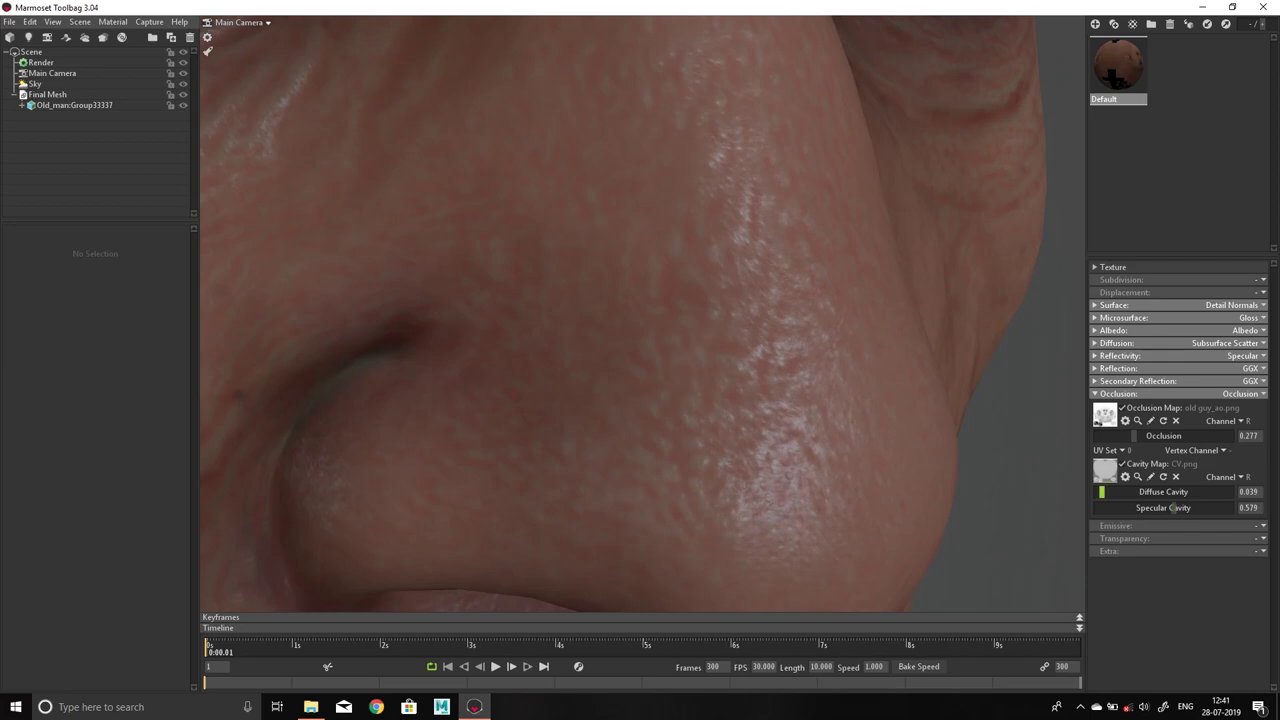
{"action": "left_click_drag", "start_coordinate": [1102, 491], "coordinate": [1130, 491]}
{"action": "scroll", "coordinate": [642, 314], "scroll_direction": "down", "scroll_amount": 5}
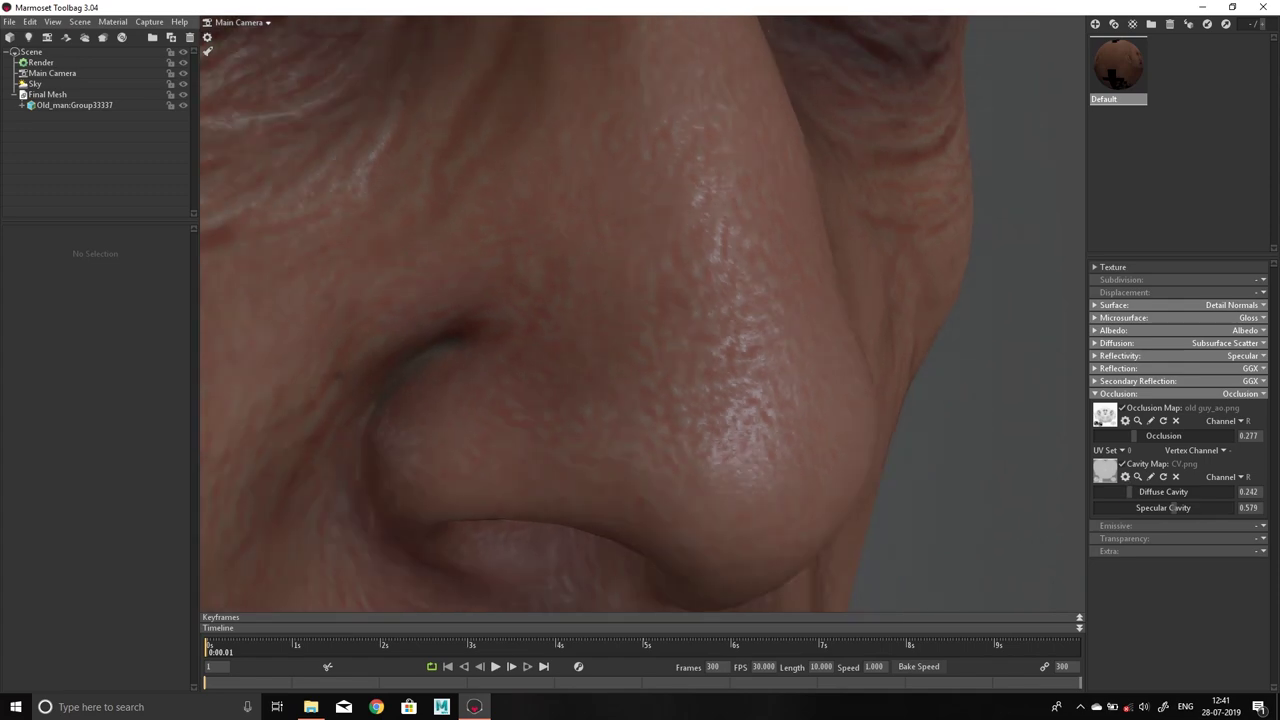
{"action": "left_click_drag", "start_coordinate": [560, 320], "coordinate": [680, 320]}
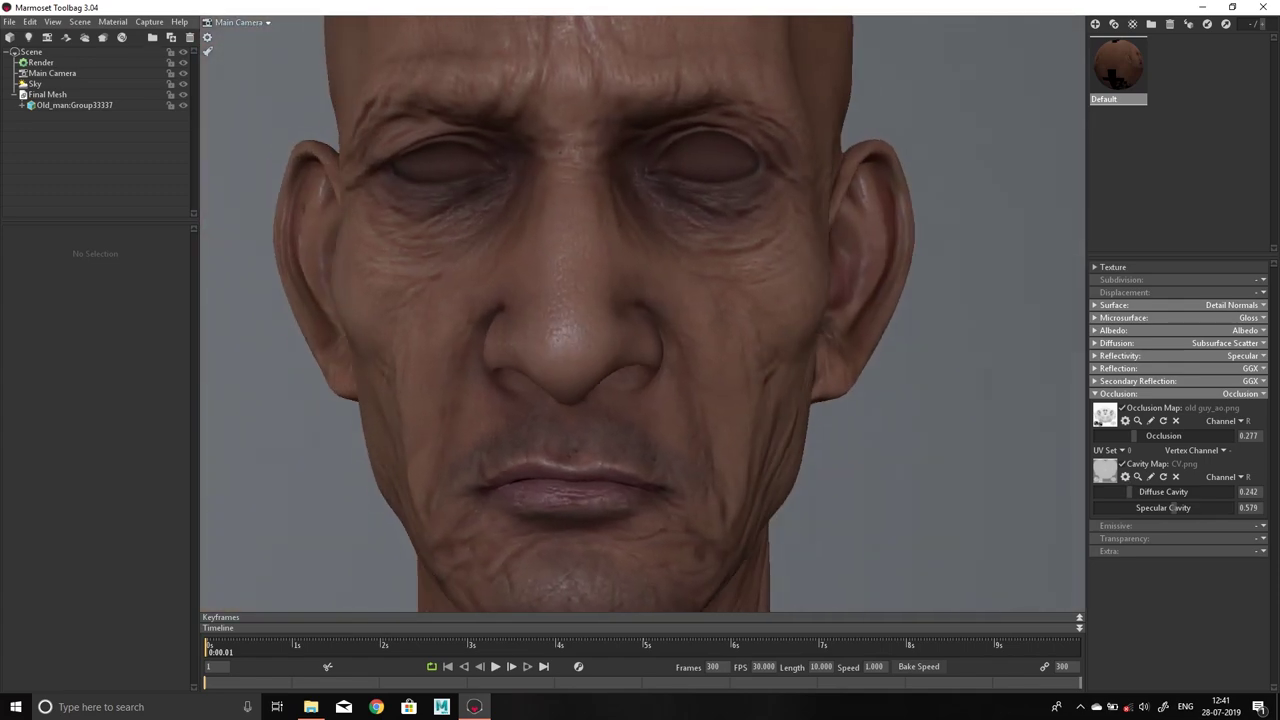
{"action": "left_click_drag", "start_coordinate": [560, 320], "coordinate": [700, 320]}
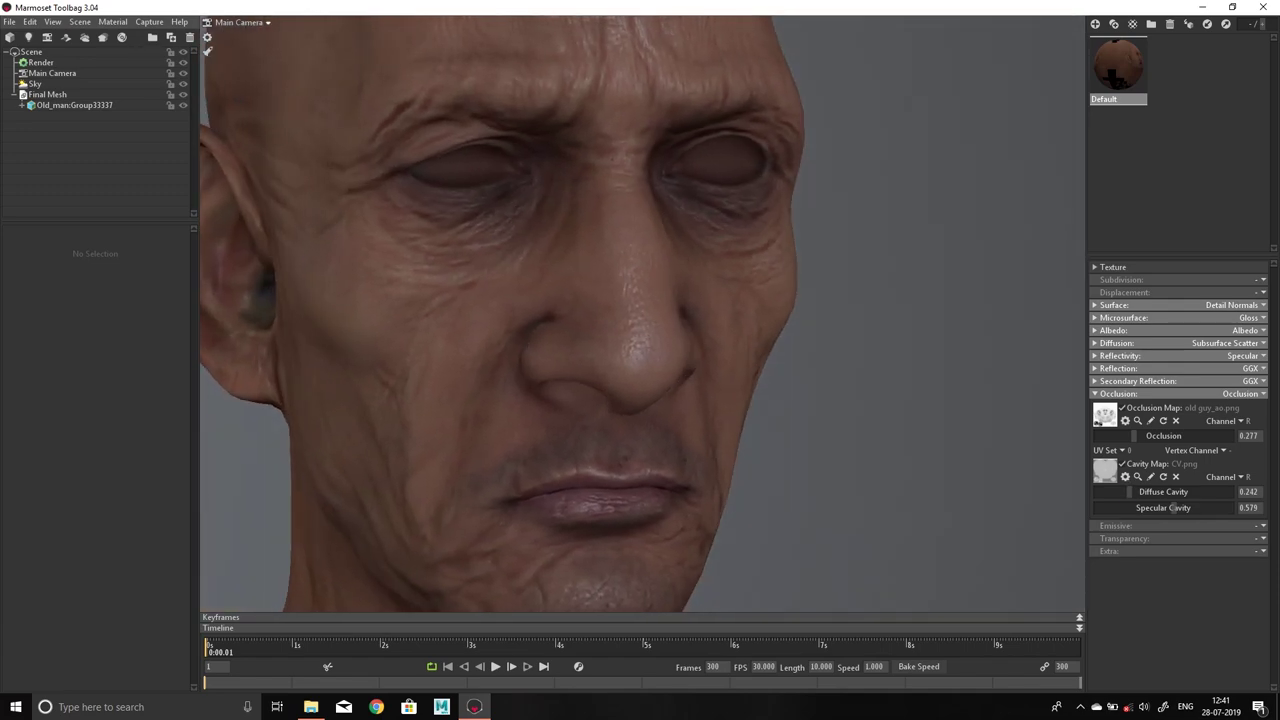
{"action": "scroll", "coordinate": [642, 314], "scroll_direction": "up", "scroll_amount": 5}
{"action": "scroll", "coordinate": [642, 314], "scroll_direction": "up", "scroll_amount": 3}
{"action": "scroll", "coordinate": [642, 314], "scroll_direction": "down", "scroll_amount": 2}
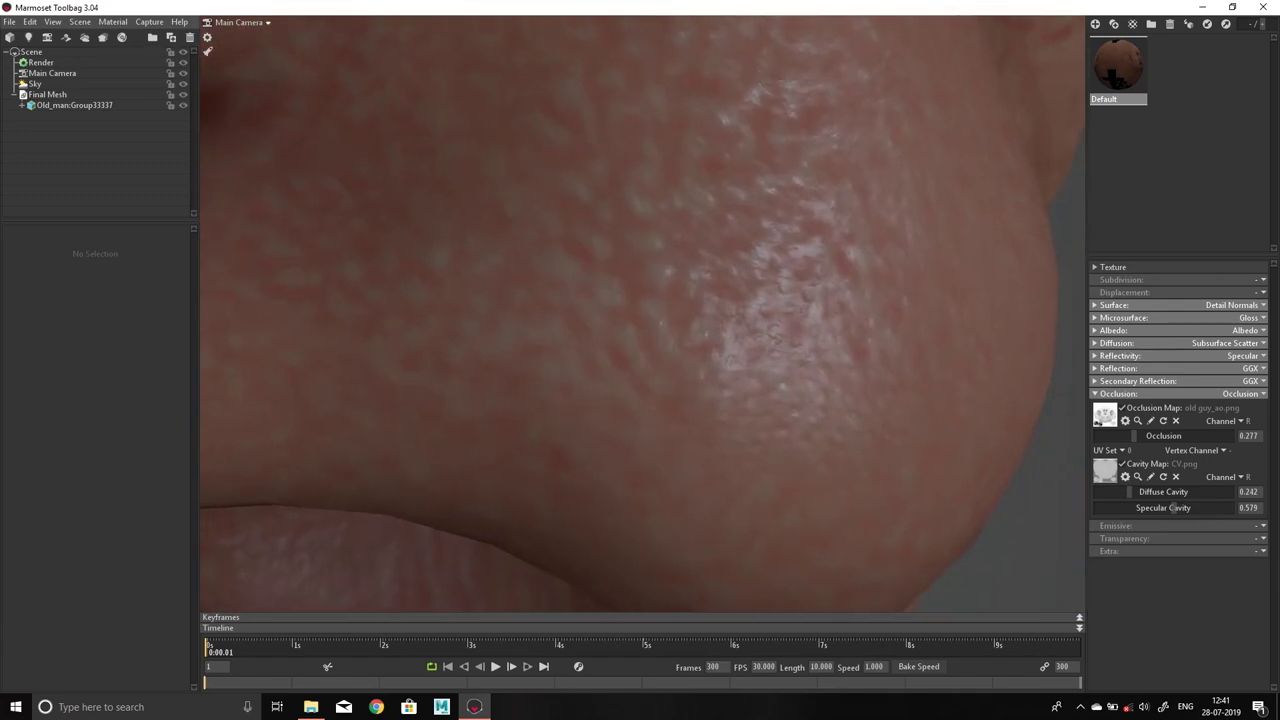
{"action": "left_click_drag", "start_coordinate": [1129, 492], "coordinate": [1106, 492]}
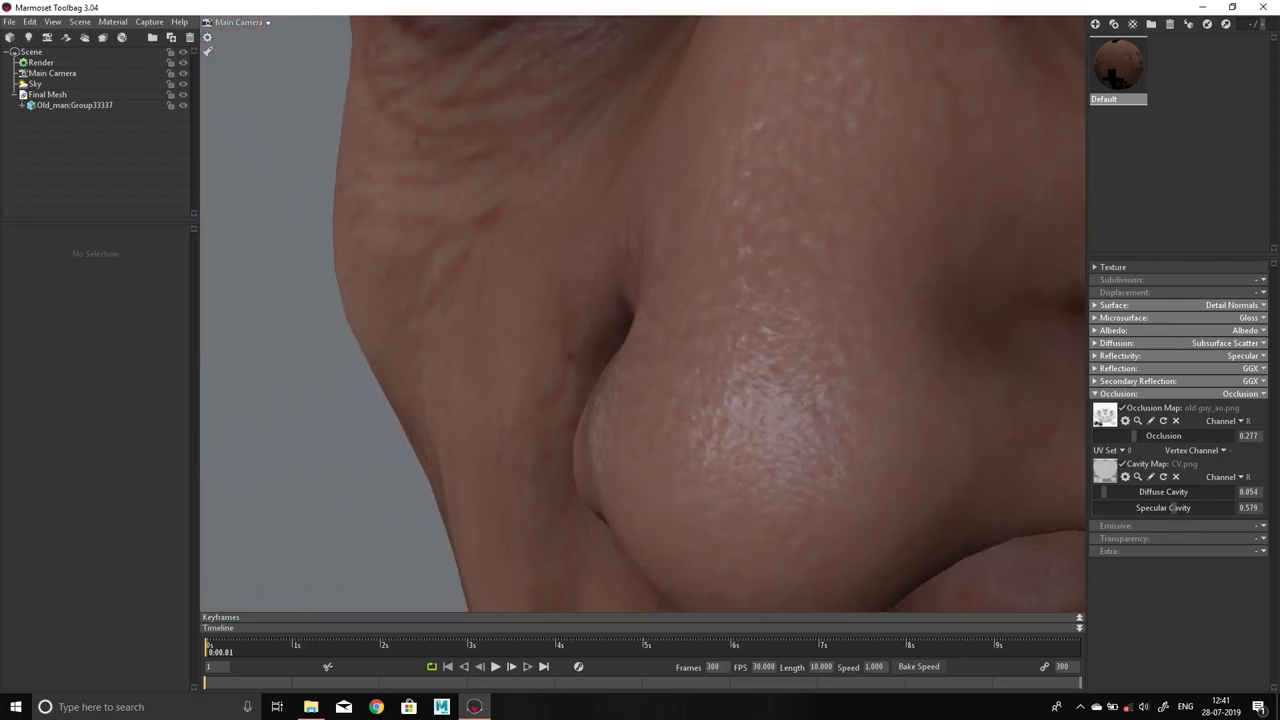
Settle the cavity values at Diffuse Cavity 0.064 and Specular Cavity 0.623, then collapse Occlusion
{"action": "left_click_drag", "start_coordinate": [1174, 507], "coordinate": [1176, 507]}
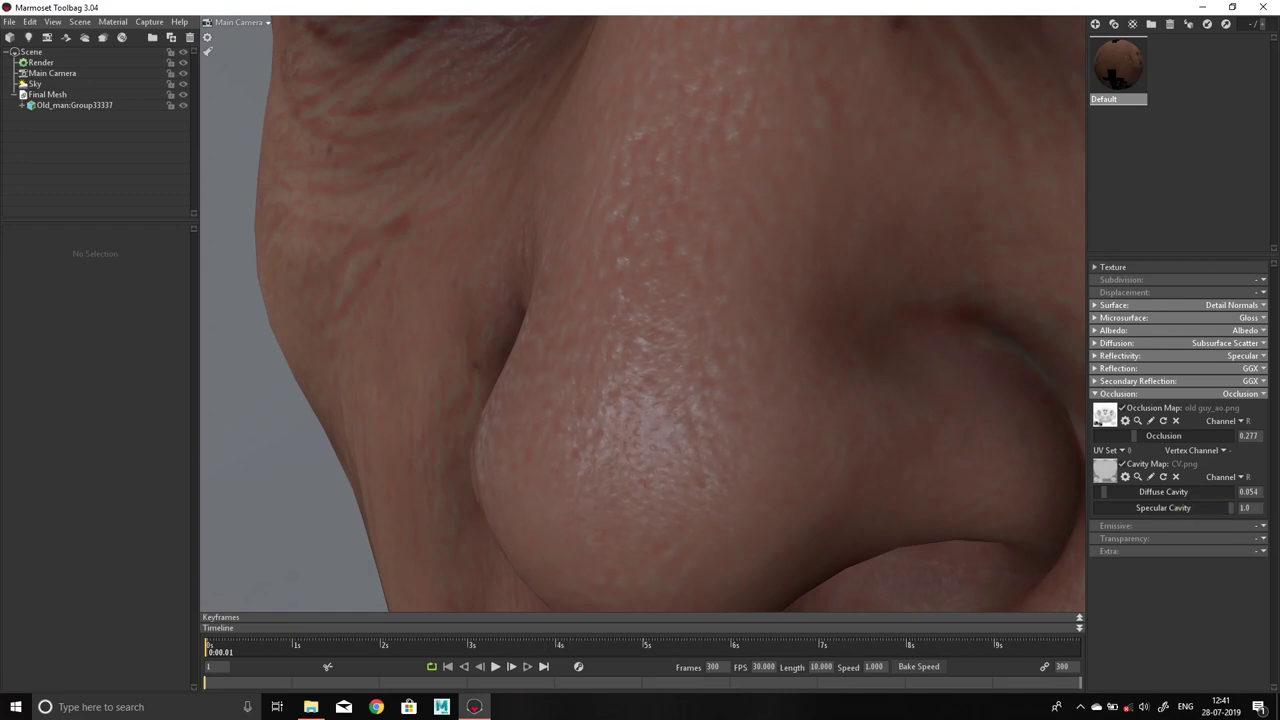
{"action": "mouse_move", "coordinate": [1174, 507]}
{"action": "left_mouse_down"}
{"action": "mouse_move", "coordinate": [1196, 507]}
{"action": "mouse_move", "coordinate": [1183, 508]}
{"action": "left_mouse_up"}
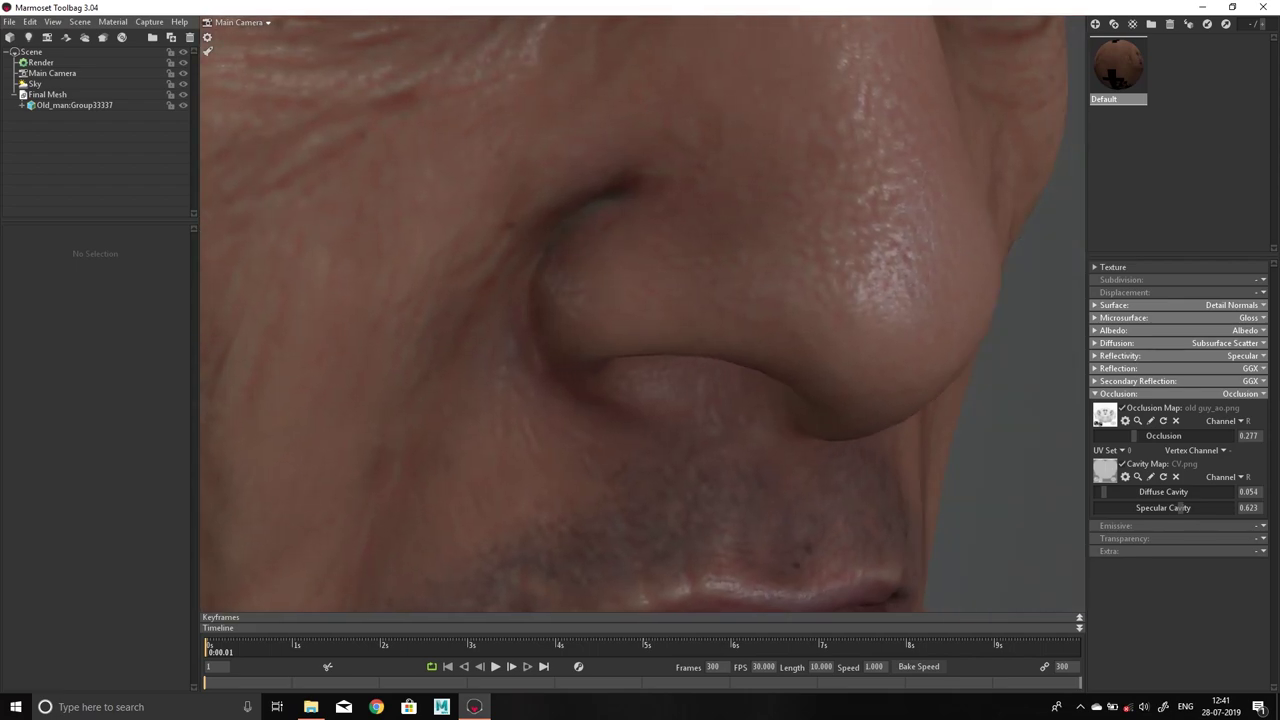
{"action": "left_click_drag", "start_coordinate": [1181, 508], "coordinate": [1181, 508]}
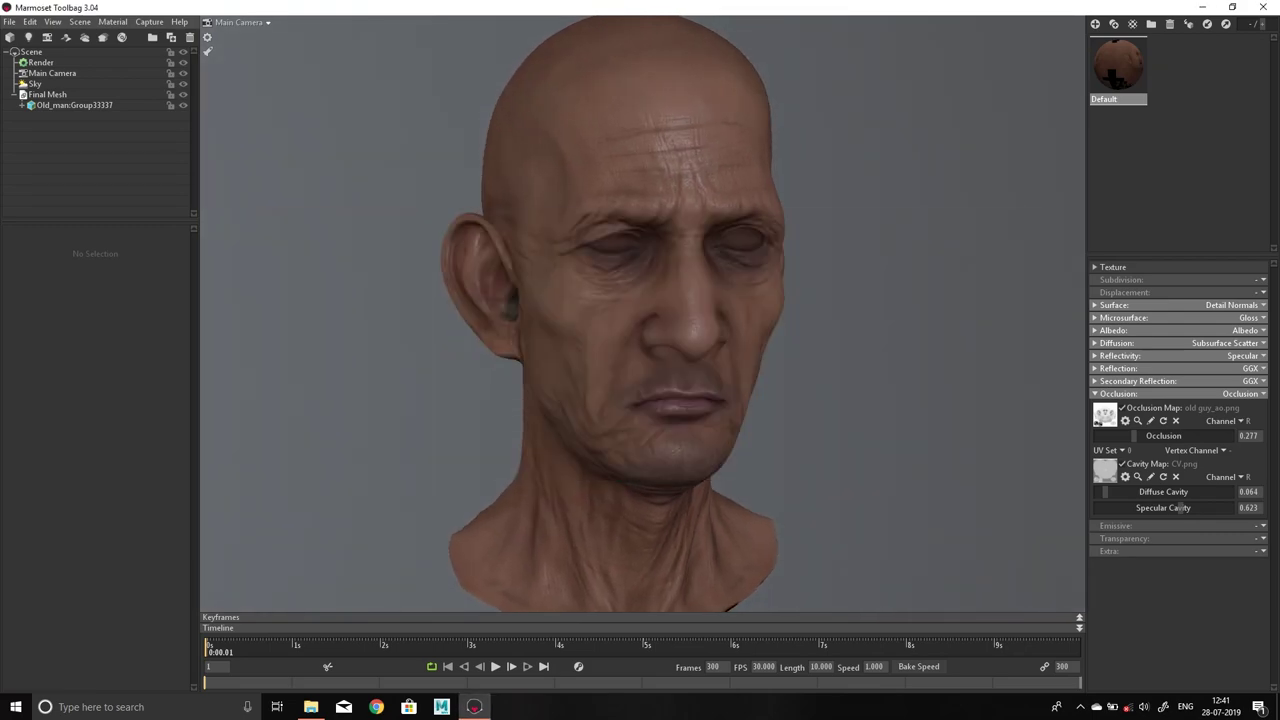
{"action": "left_click", "coordinate": [1118, 393]}
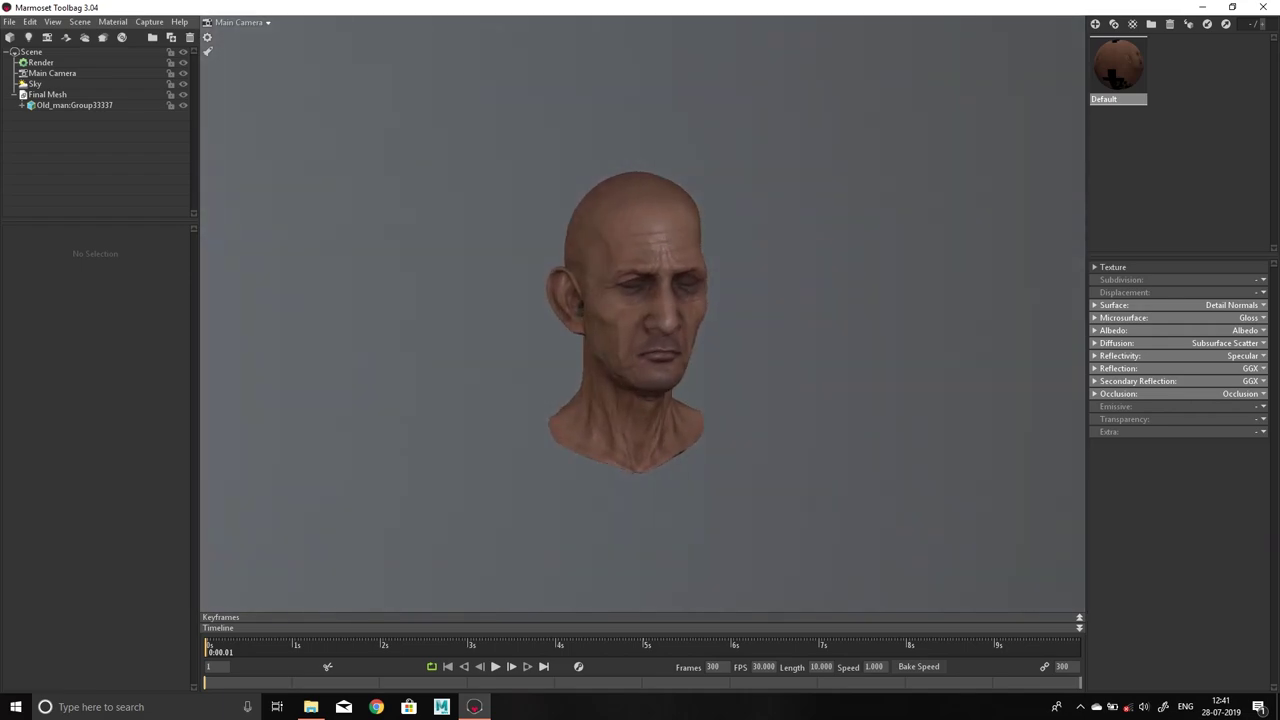
Dim the Sky light brightness to 0.2 and rotate the sky to 3016
{"action": "left_click", "coordinate": [34, 83]}
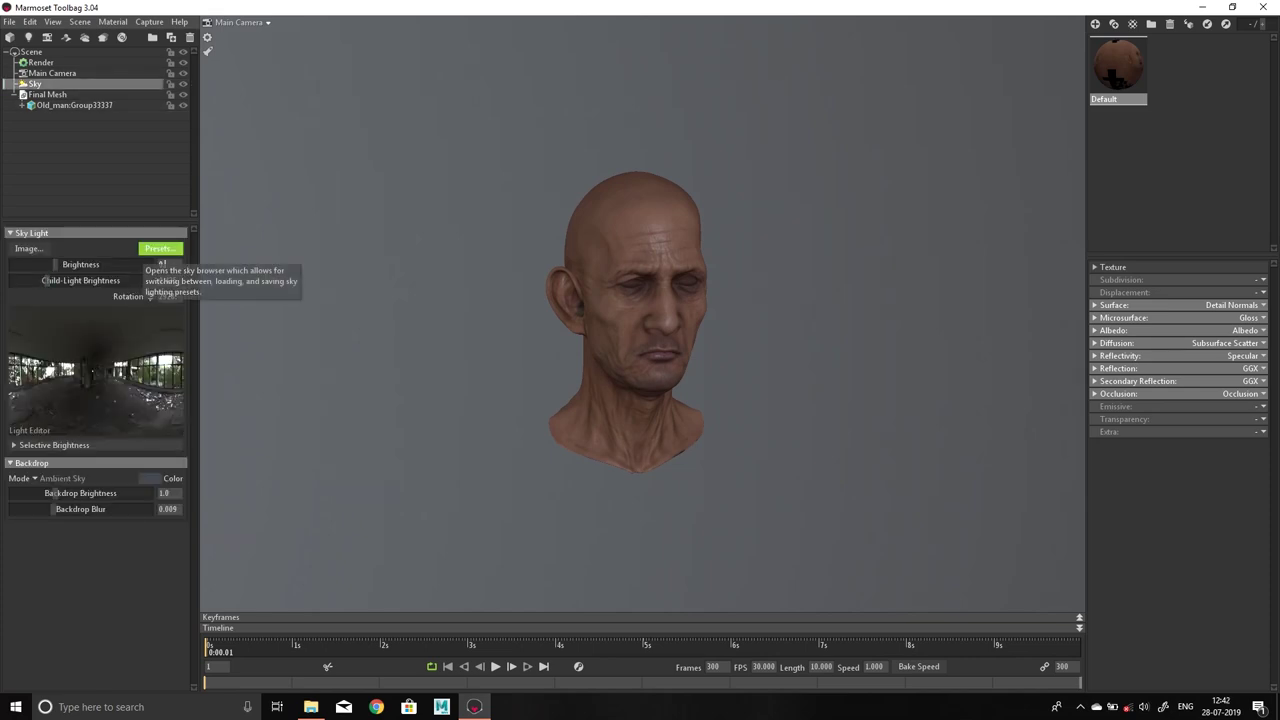
{"action": "type", "text": "0.5"}
{"action": "key", "text": "Return"}
{"action": "type", "text": ".2"}
{"action": "key", "text": "Return"}
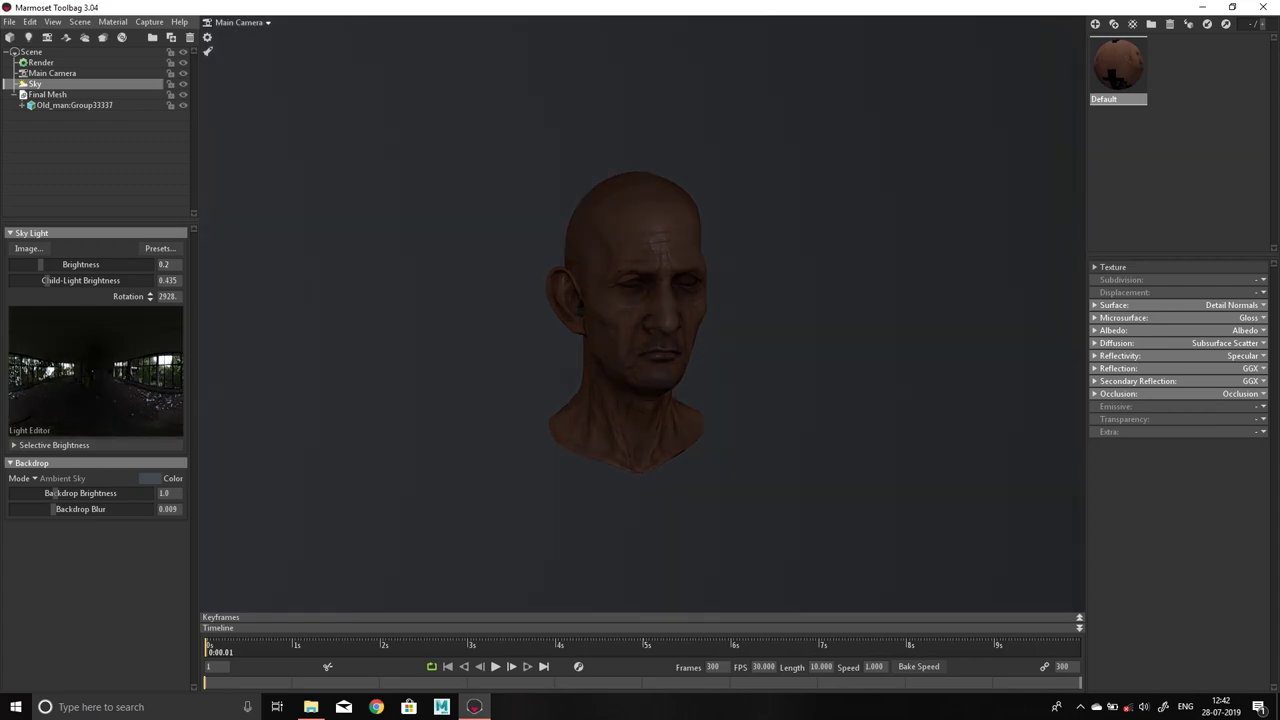
{"action": "mouse_move", "coordinate": [640, 330]}
{"action": "left_mouse_down", "text": "shift"}
{"action": "mouse_move", "coordinate": [700, 330]}
{"action": "mouse_move", "coordinate": [640, 330]}
{"action": "mouse_move", "coordinate": [700, 300]}
{"action": "left_mouse_up", "text": "shift"}
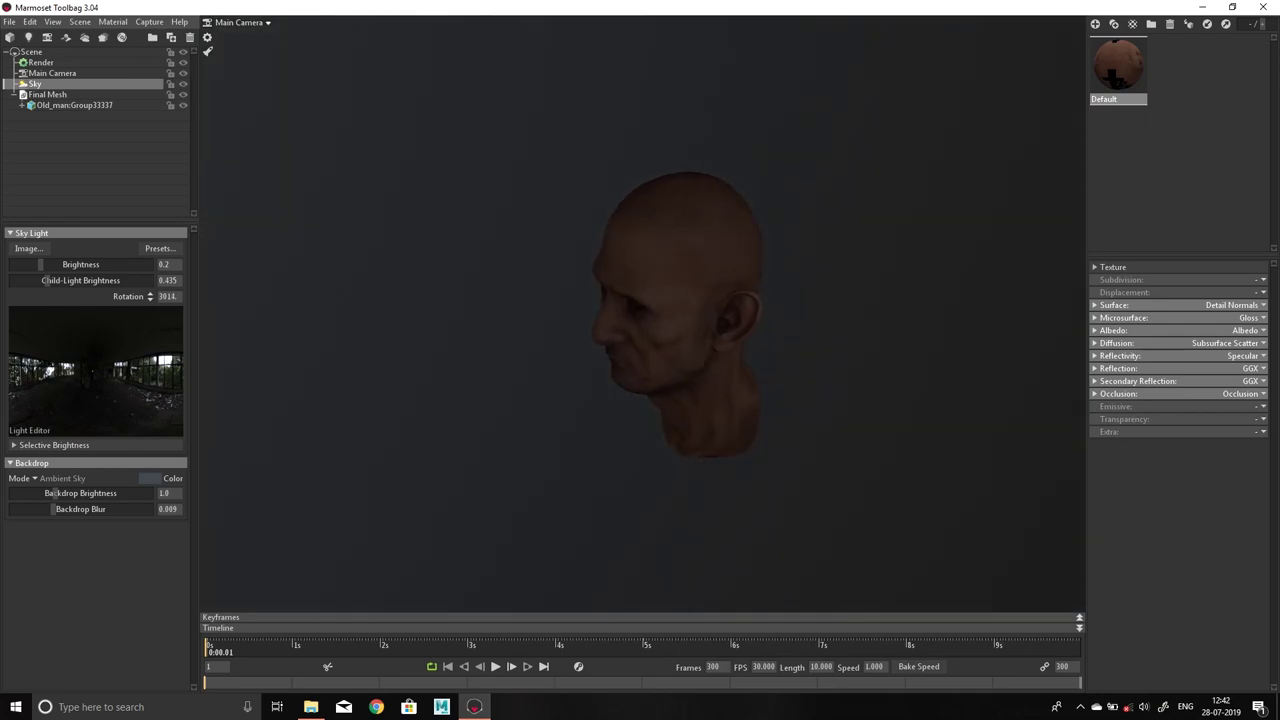
{"action": "scroll", "coordinate": [640, 330], "scroll_direction": "up", "scroll_amount": 5}
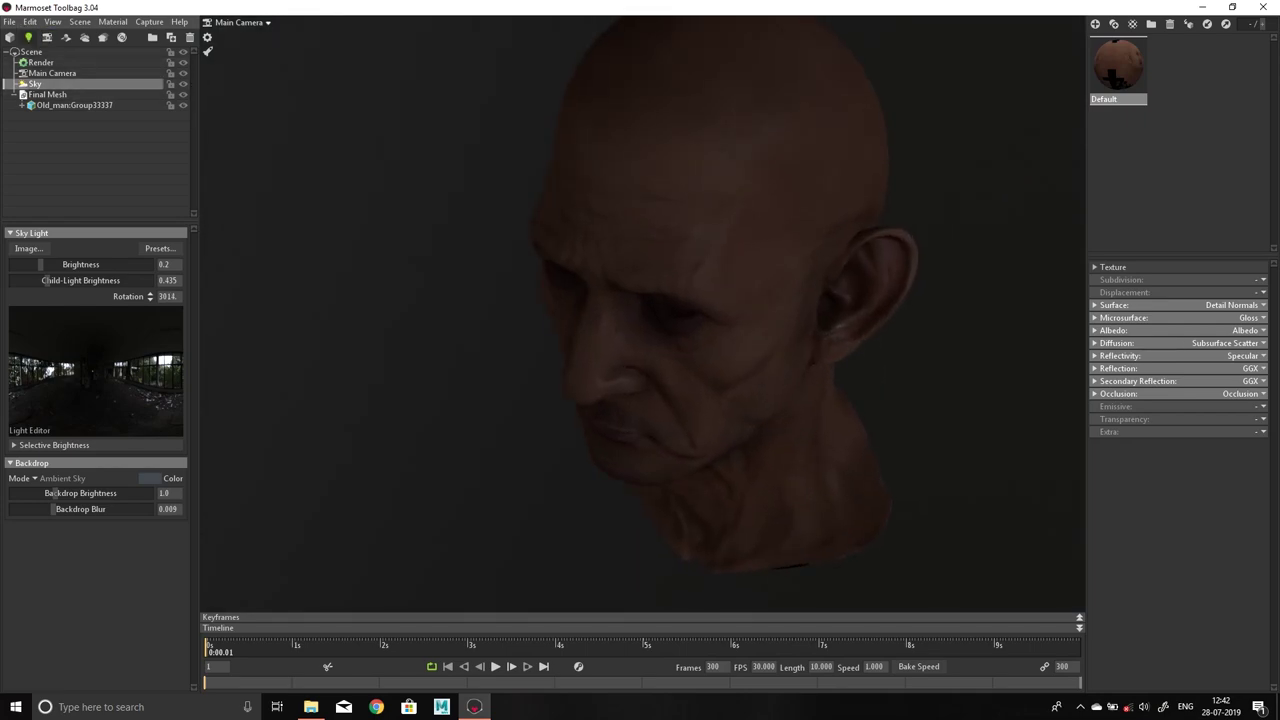
Add spot Lights 1 to 3 around the back and side of the head
{"action": "left_click", "coordinate": [28, 37]}
{"action": "left_click_drag", "start_coordinate": [640, 330], "coordinate": [800, 330]}
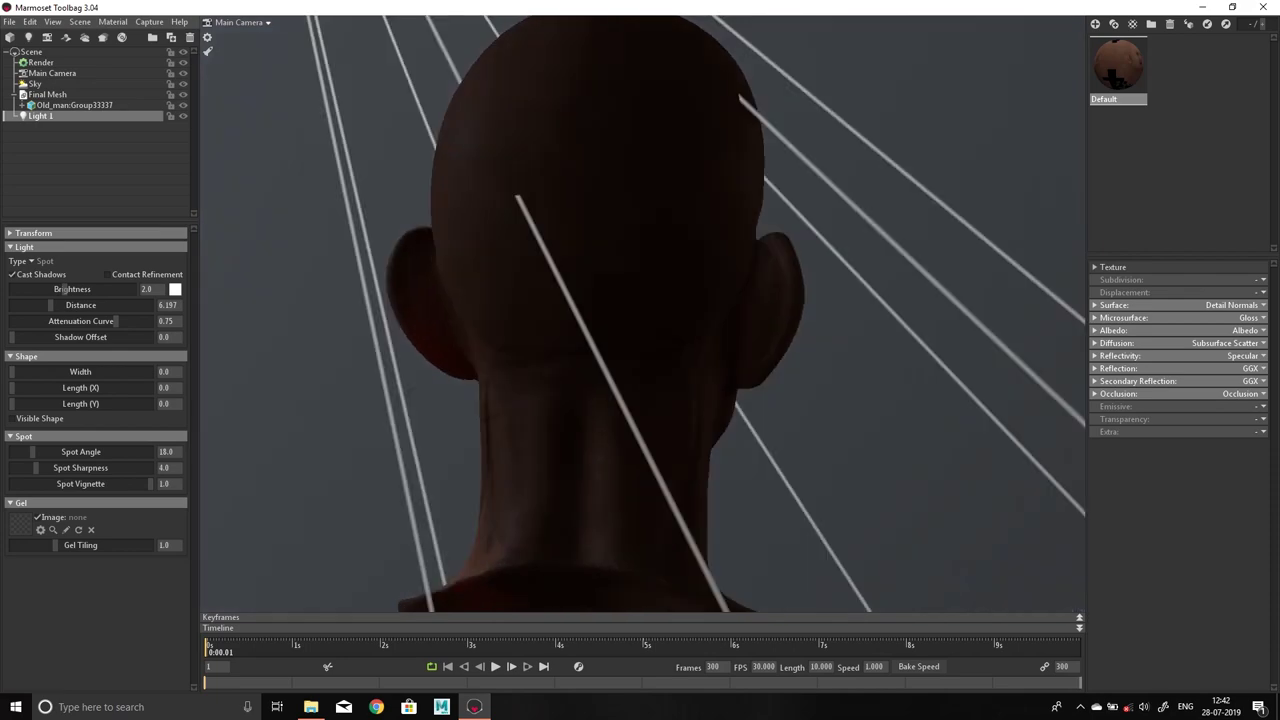
{"action": "left_click_drag", "start_coordinate": [640, 330], "coordinate": [800, 330]}
{"action": "left_click", "coordinate": [28, 37]}
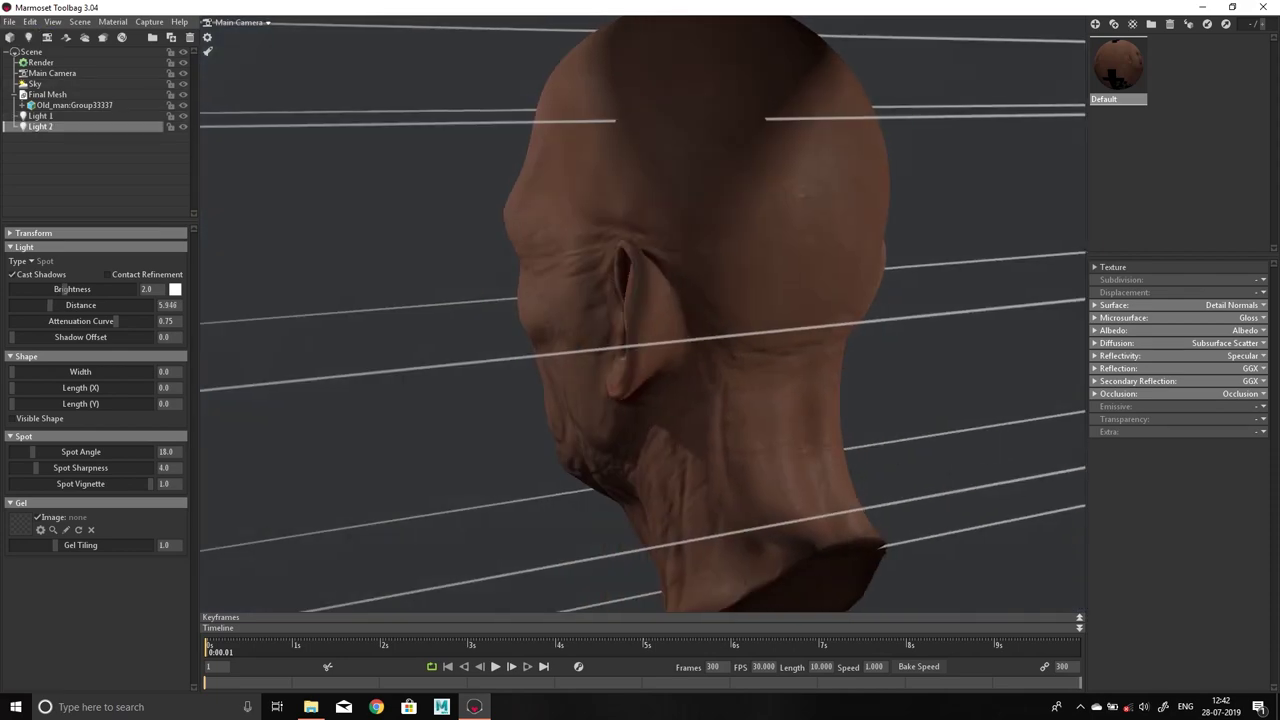
{"action": "left_click_drag", "start_coordinate": [640, 330], "coordinate": [720, 330]}
{"action": "left_click", "coordinate": [640, 309]}
Add spot Lights 4 and 5 from the face and top views of the head
{"action": "left_click_drag", "start_coordinate": [640, 330], "coordinate": [760, 330]}
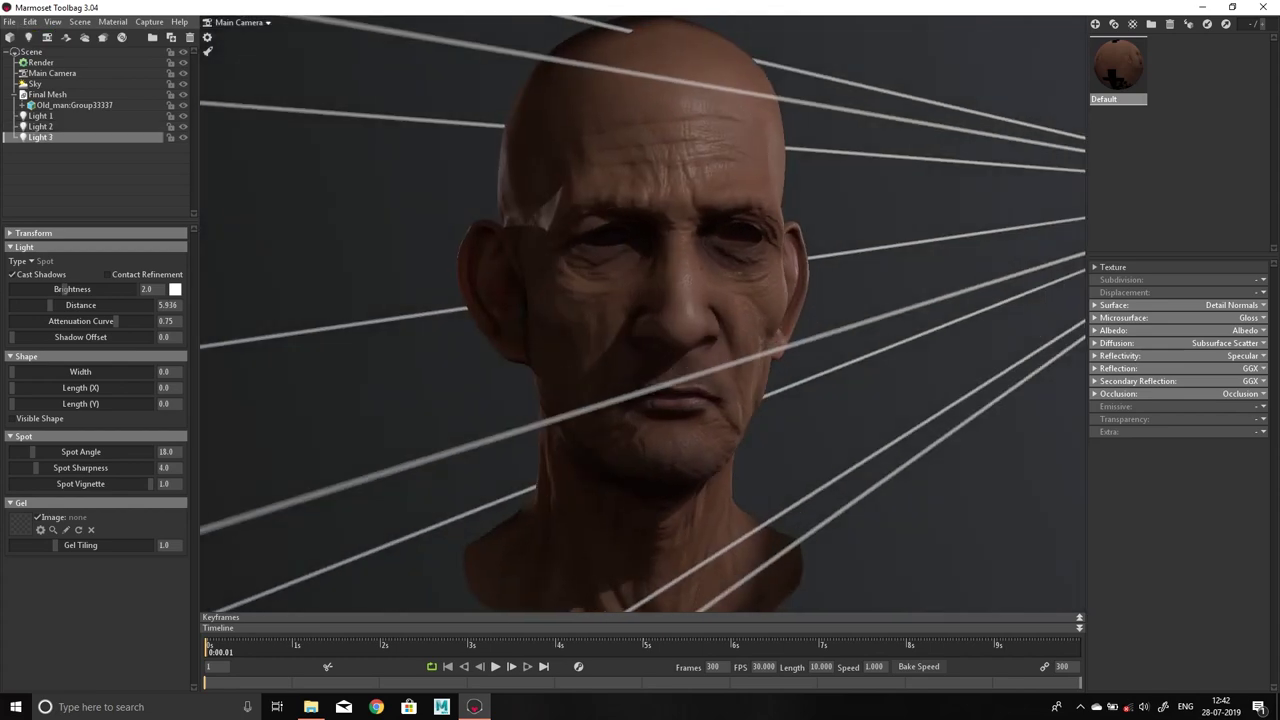
{"action": "left_click", "coordinate": [634, 309]}
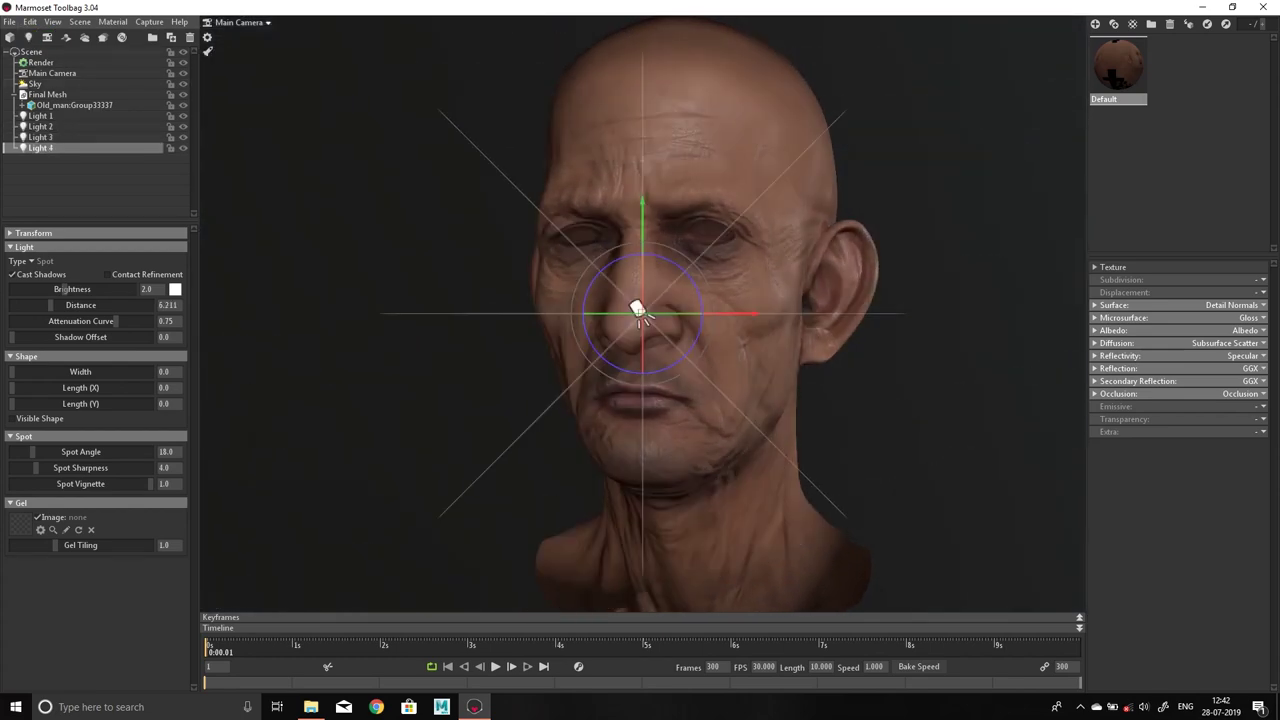
{"action": "left_click_drag", "start_coordinate": [634, 309], "coordinate": [517, 292]}
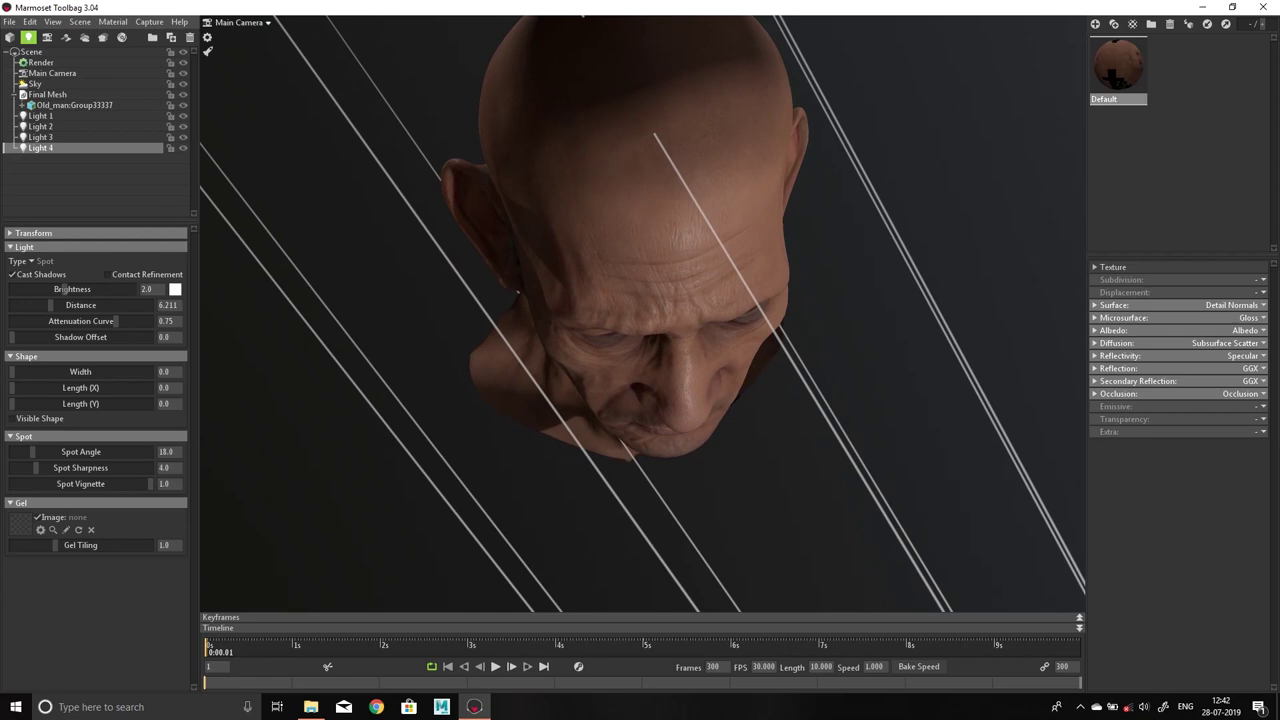
{"action": "left_click", "coordinate": [28, 37]}
{"action": "left_click_drag", "start_coordinate": [640, 400], "coordinate": [640, 250]}
{"action": "left_click_drag", "start_coordinate": [300, 300], "coordinate": [207, 150]}
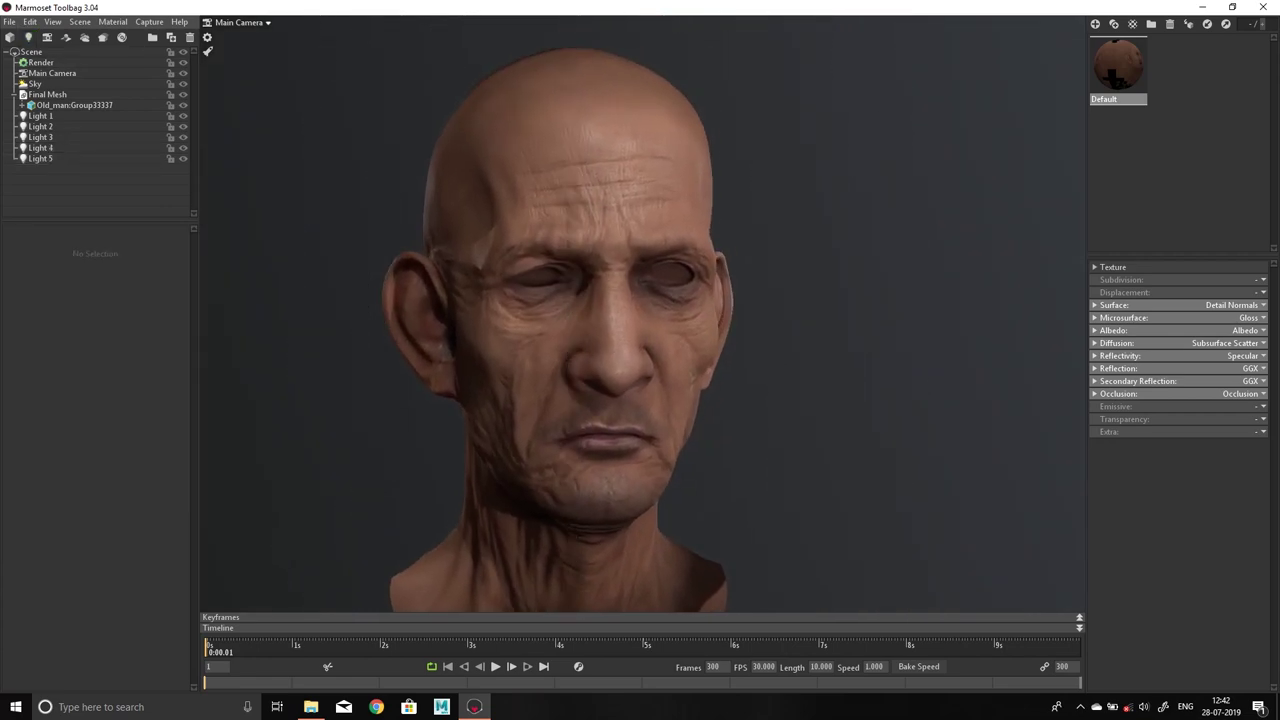
Hide all five lights, then select Light 1 and switch it back on
{"action": "left_click", "coordinate": [183, 158]}
{"action": "left_click", "coordinate": [183, 147]}
{"action": "left_click", "coordinate": [183, 137]}
{"action": "left_click", "coordinate": [183, 126]}
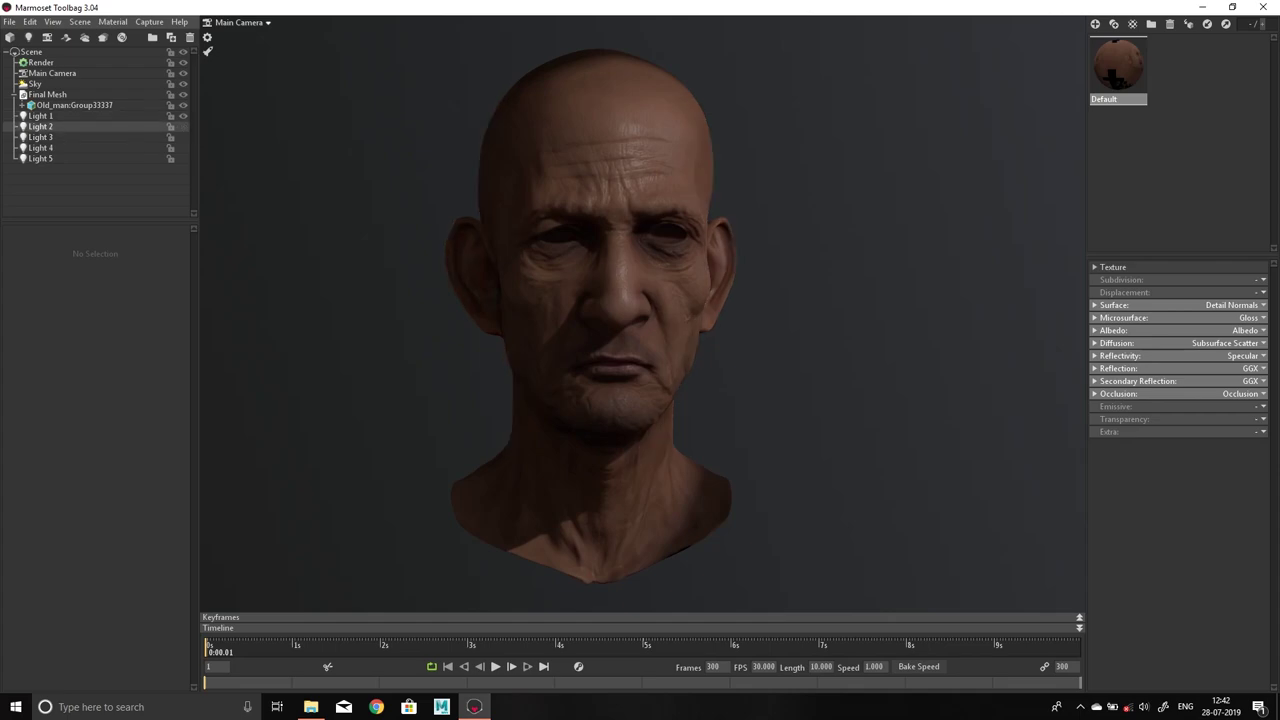
{"action": "left_click", "coordinate": [183, 116]}
{"action": "left_click", "coordinate": [40, 116]}
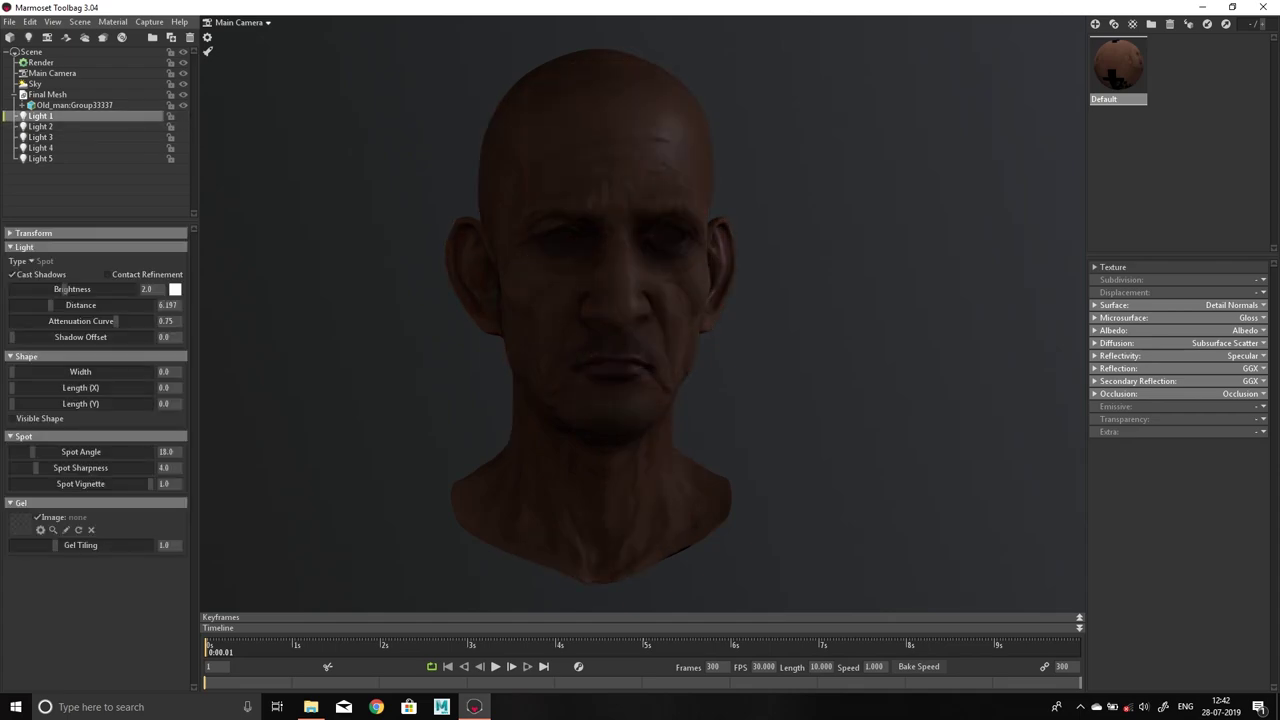
{"action": "left_click", "coordinate": [183, 116]}
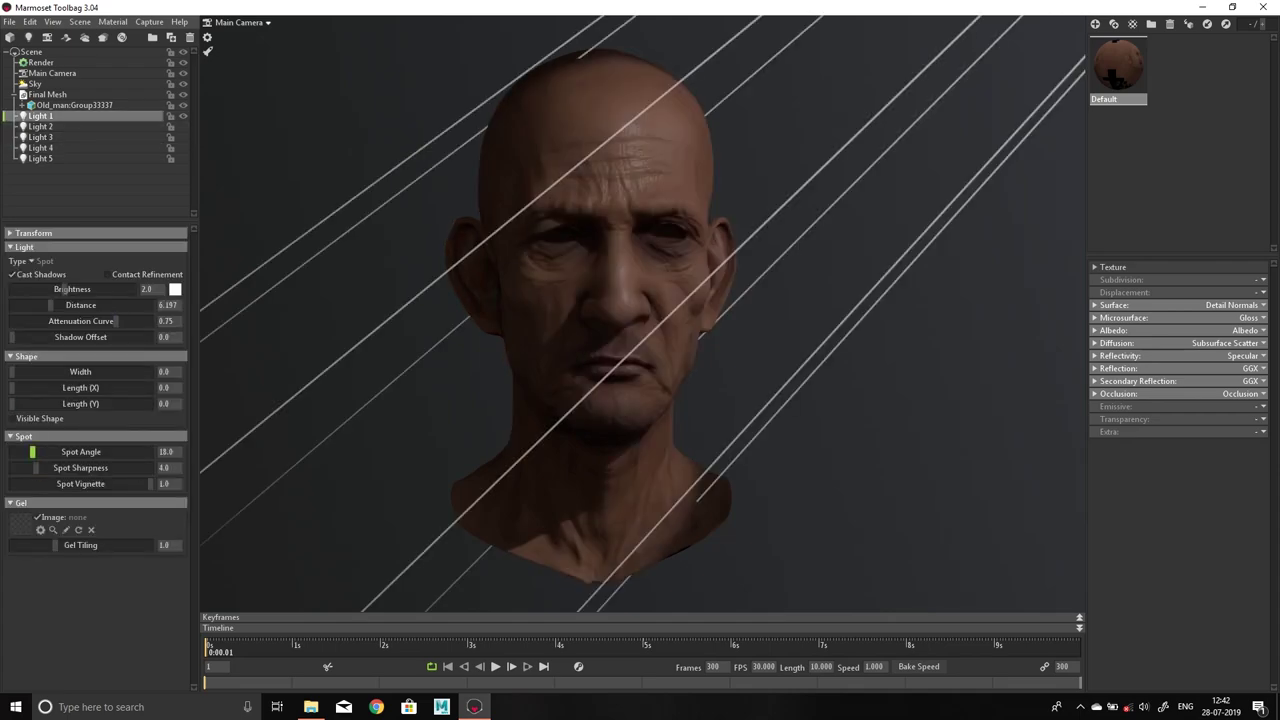
Give Light 1 spot angle 51.34, width 0.444 and brightness 2.235
{"action": "left_click_drag", "start_coordinate": [32, 452], "coordinate": [66, 452]}
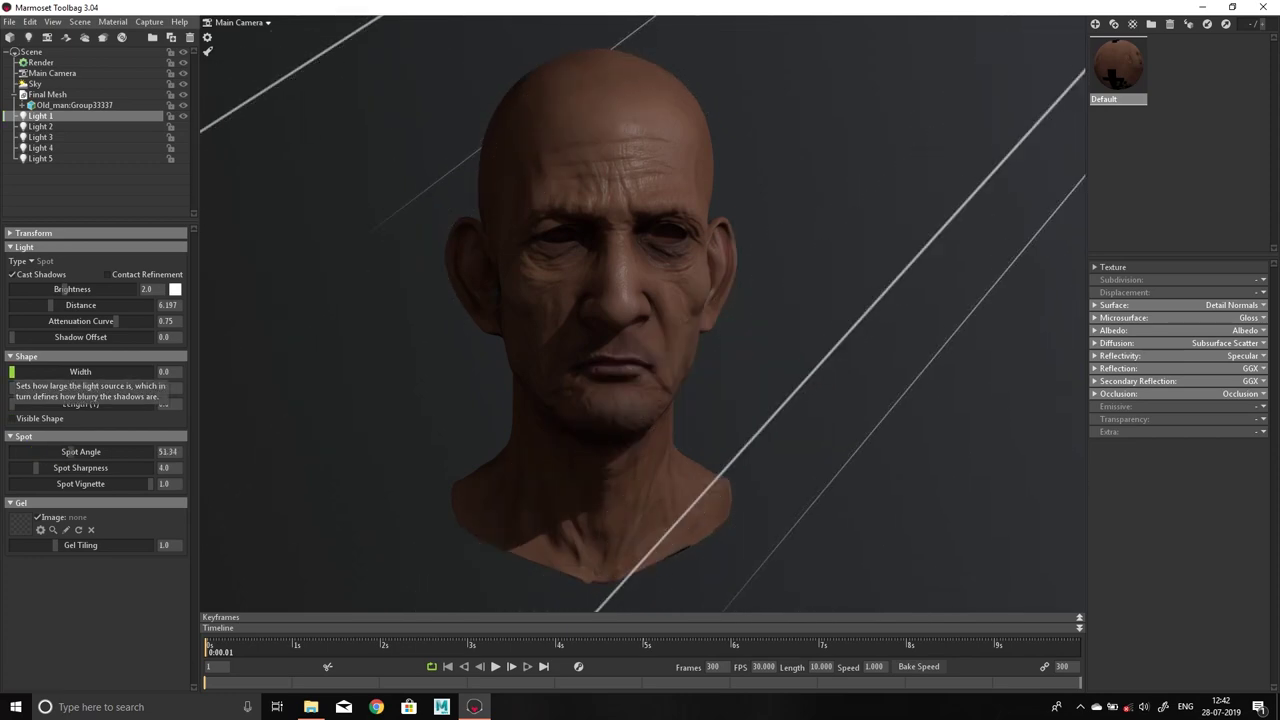
{"action": "left_click_drag", "start_coordinate": [12, 372], "coordinate": [29, 372]}
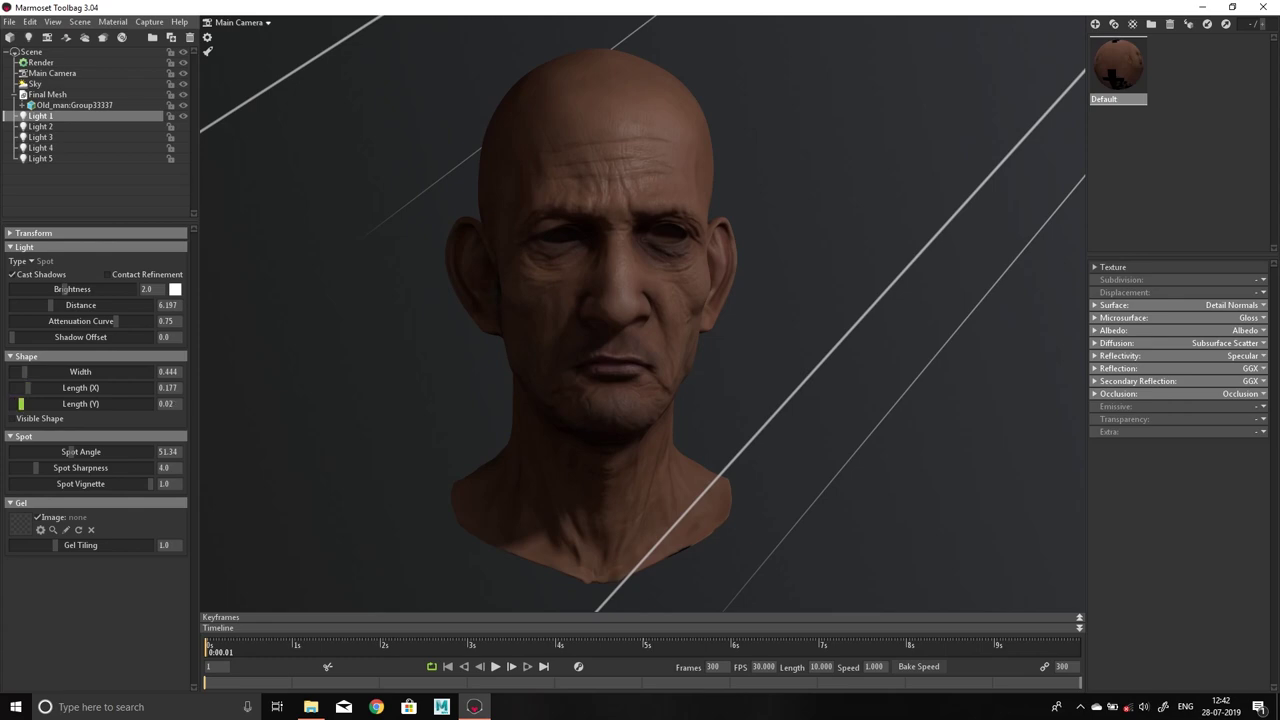
{"action": "scroll", "coordinate": [640, 312], "scroll_direction": "up", "scroll_amount": 2}
{"action": "scroll", "coordinate": [640, 312], "scroll_direction": "up", "scroll_amount": 2}
{"action": "scroll", "coordinate": [640, 312], "scroll_direction": "up", "scroll_amount": 2}
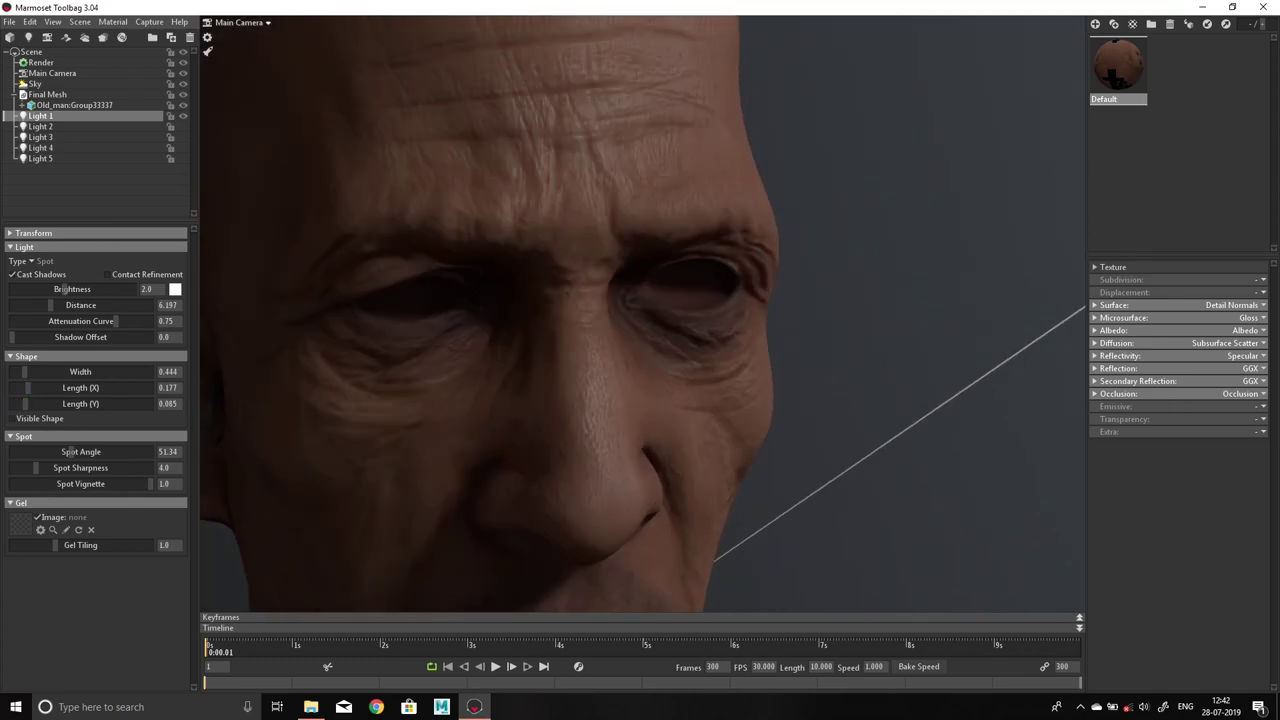
{"action": "scroll", "coordinate": [640, 312], "scroll_direction": "up", "scroll_amount": 1}
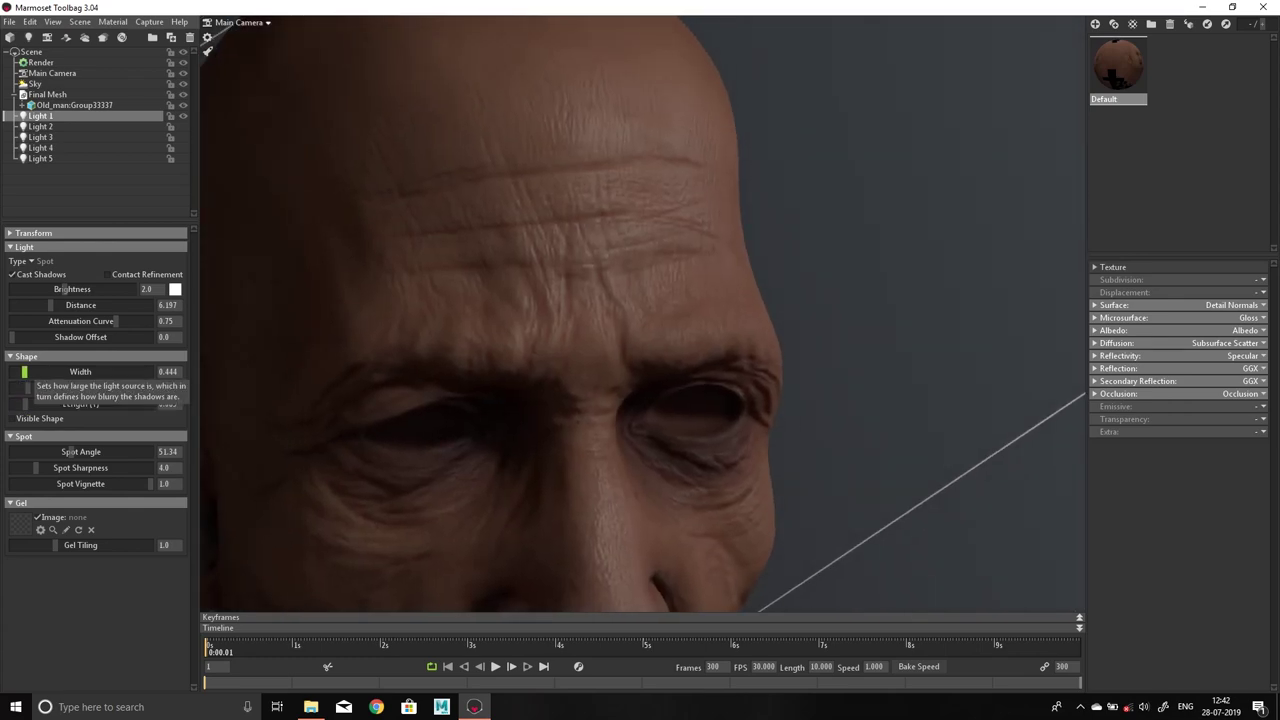
{"action": "left_click_drag", "start_coordinate": [62, 289], "coordinate": [61, 289]}
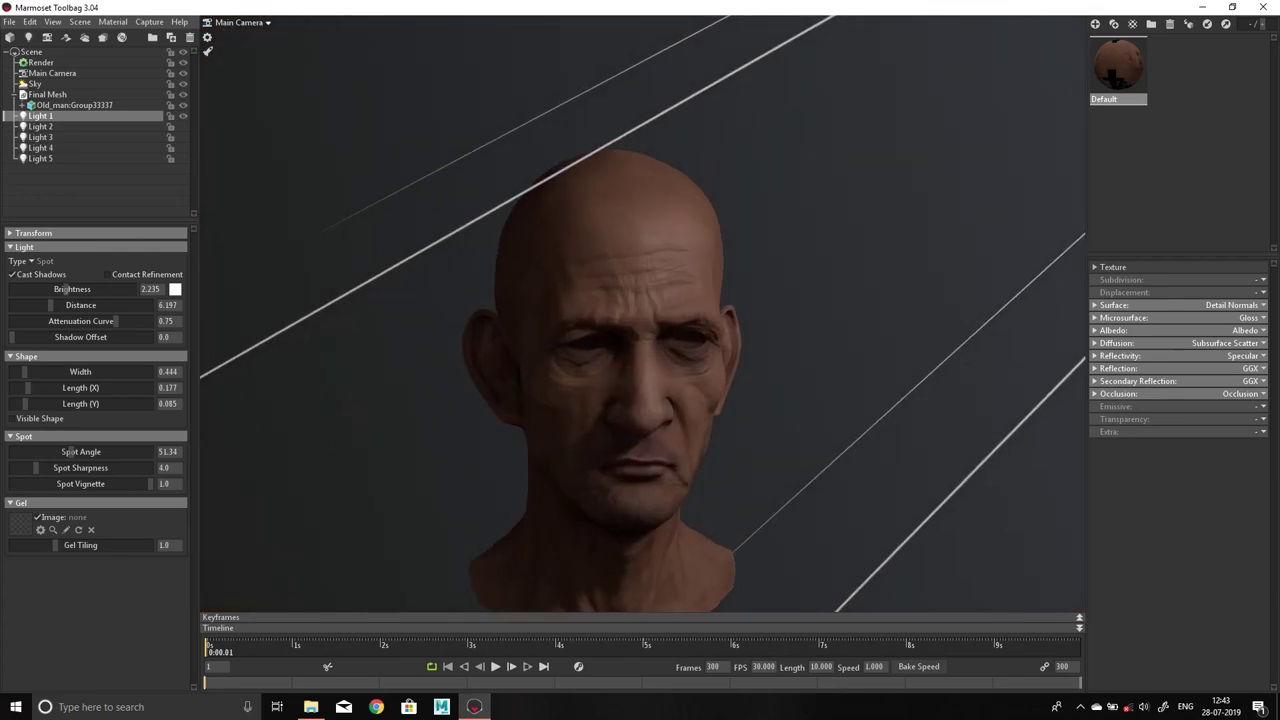
Give Light 2 source width 0.868 and a 46.73 spot angle
{"action": "left_click", "coordinate": [40, 126]}
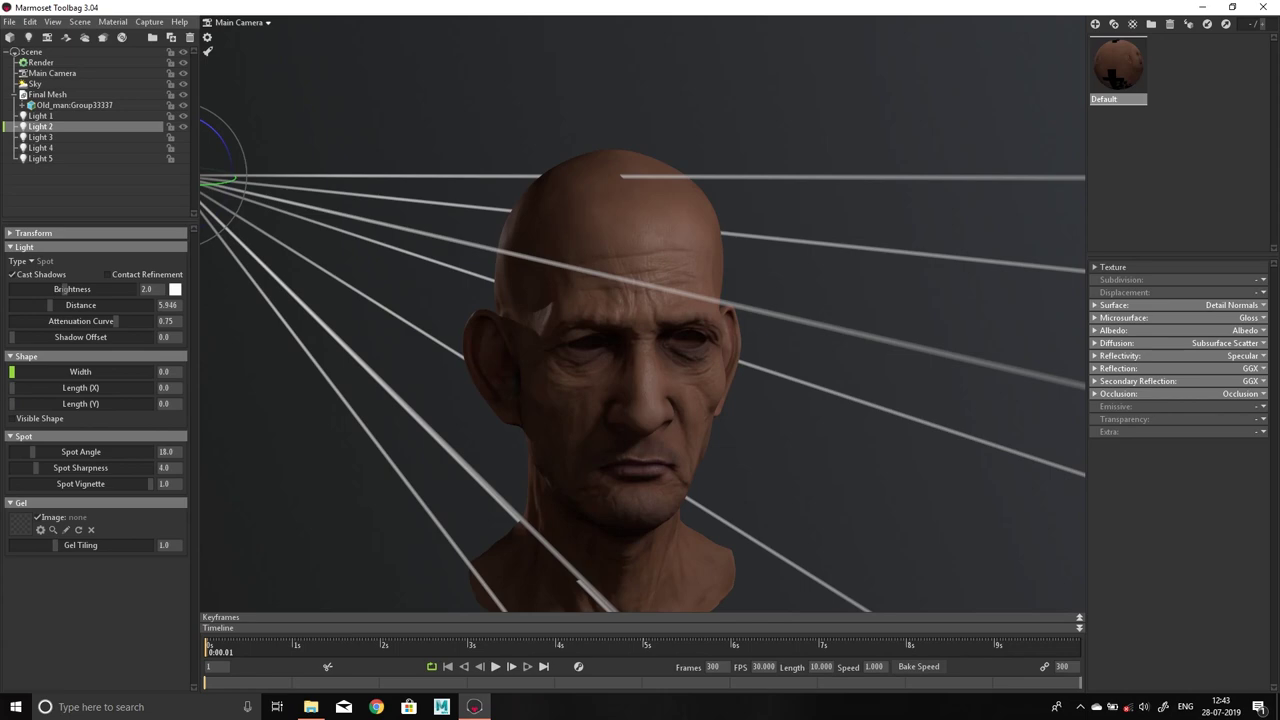
{"action": "mouse_move", "coordinate": [12, 371]}
{"action": "left_mouse_down"}
{"action": "mouse_move", "coordinate": [28, 371]}
{"action": "mouse_move", "coordinate": [26, 403]}
{"action": "left_mouse_up"}
{"action": "left_click_drag", "start_coordinate": [249, 203], "coordinate": [210, 228]}
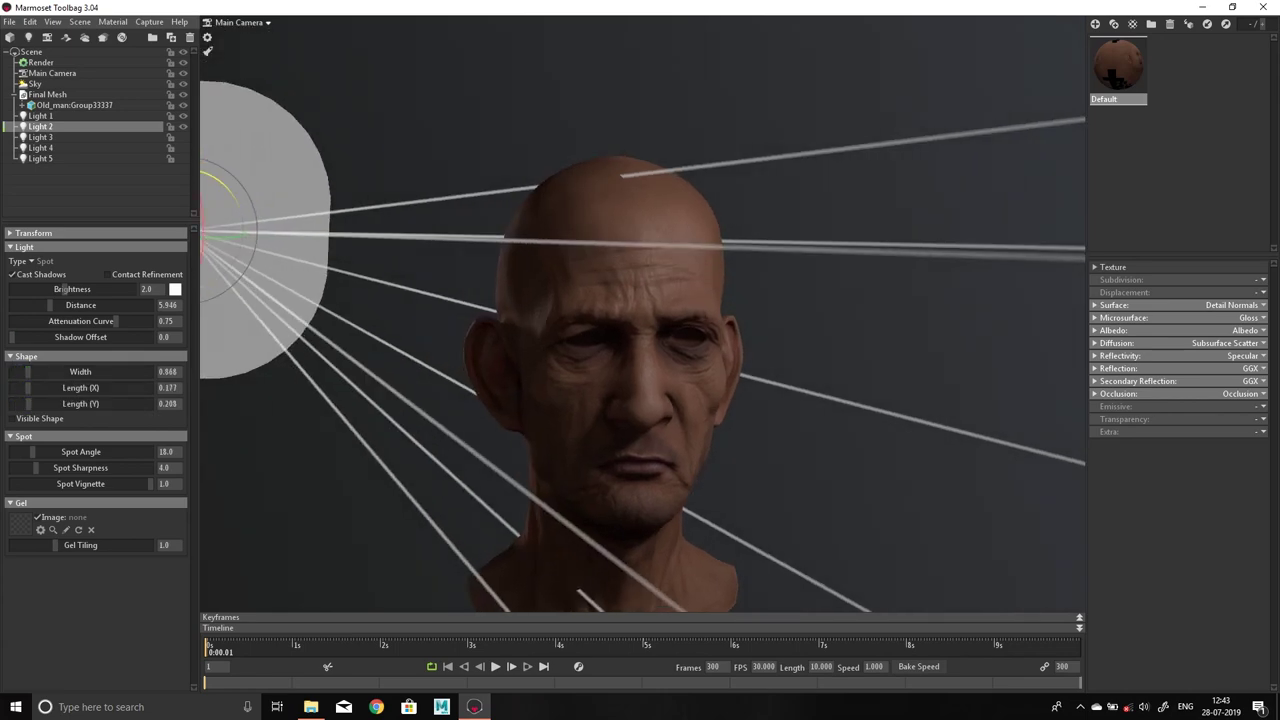
{"action": "left_click_drag", "start_coordinate": [63, 289], "coordinate": [79, 289]}
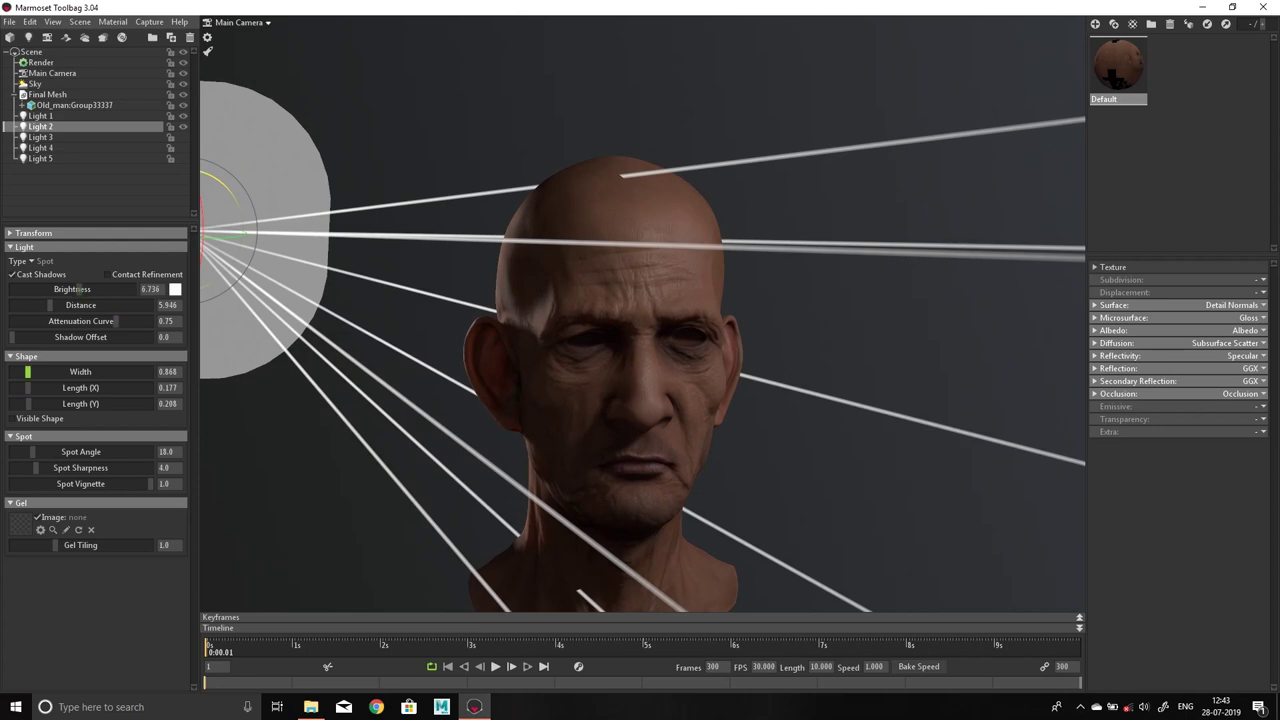
{"action": "left_click_drag", "start_coordinate": [33, 452], "coordinate": [63, 452]}
{"action": "left_click_drag", "start_coordinate": [28, 371], "coordinate": [32, 371]}
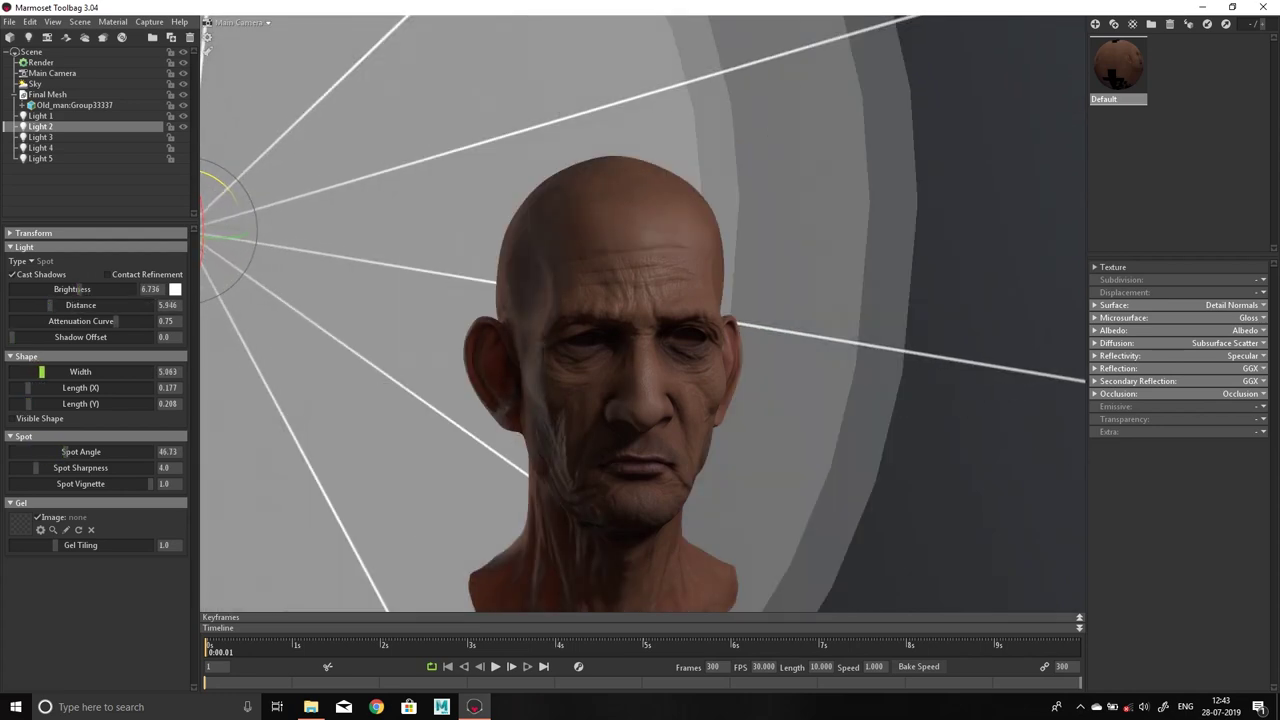
{"action": "key", "text": "ctrl+z"}
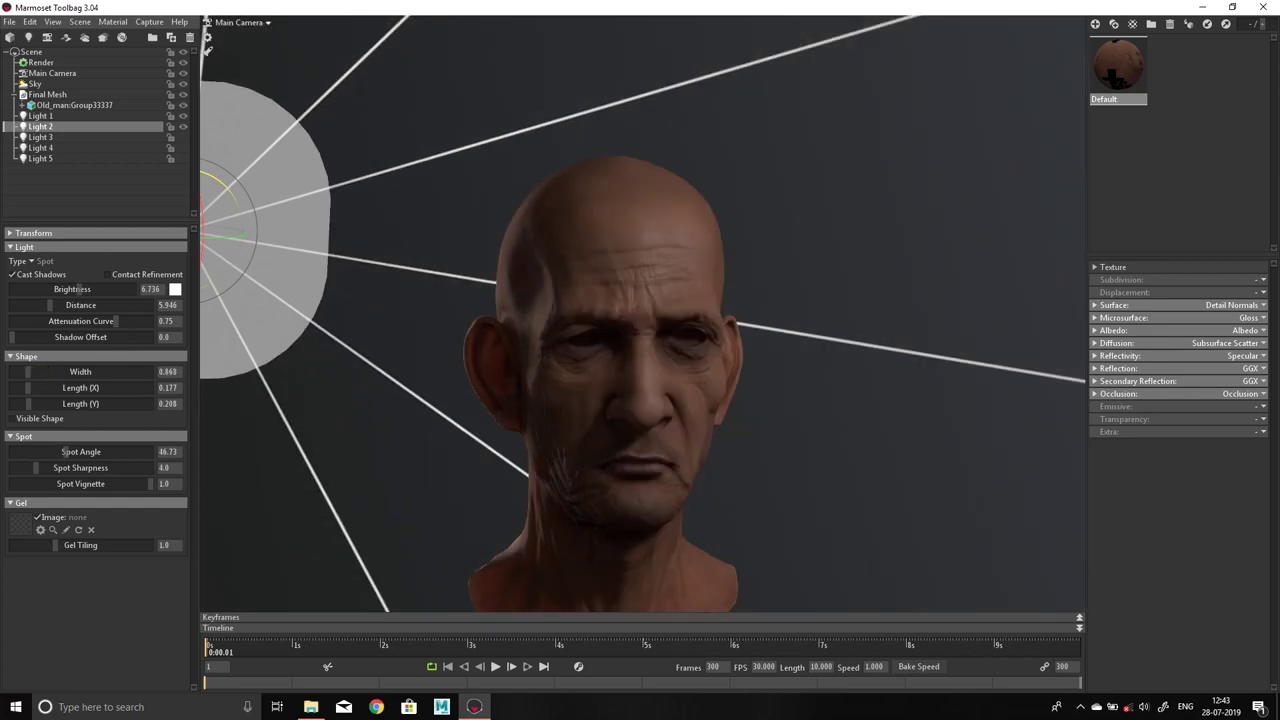
Settle Light 2's brightness at 2.376 and switch Light 1 back on
{"action": "scroll", "coordinate": [640, 320], "scroll_direction": "up", "scroll_amount": 3}
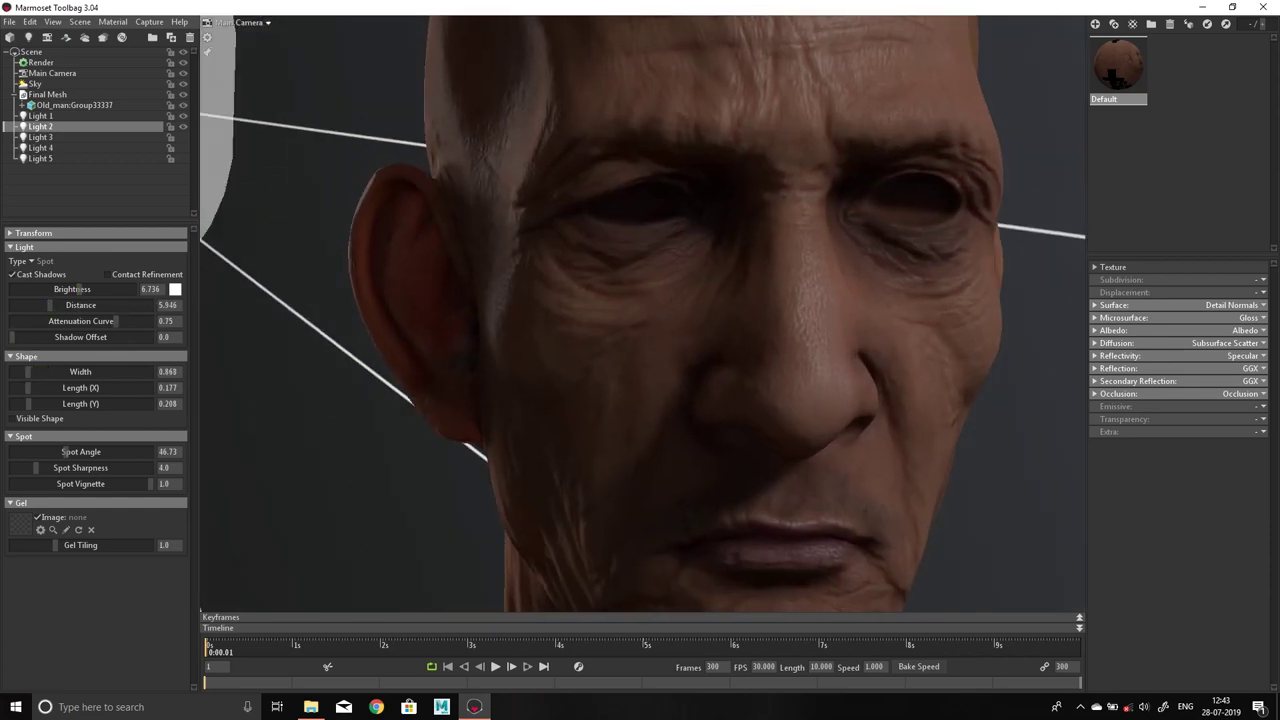
{"action": "scroll", "coordinate": [640, 320], "scroll_direction": "down", "scroll_amount": 4}
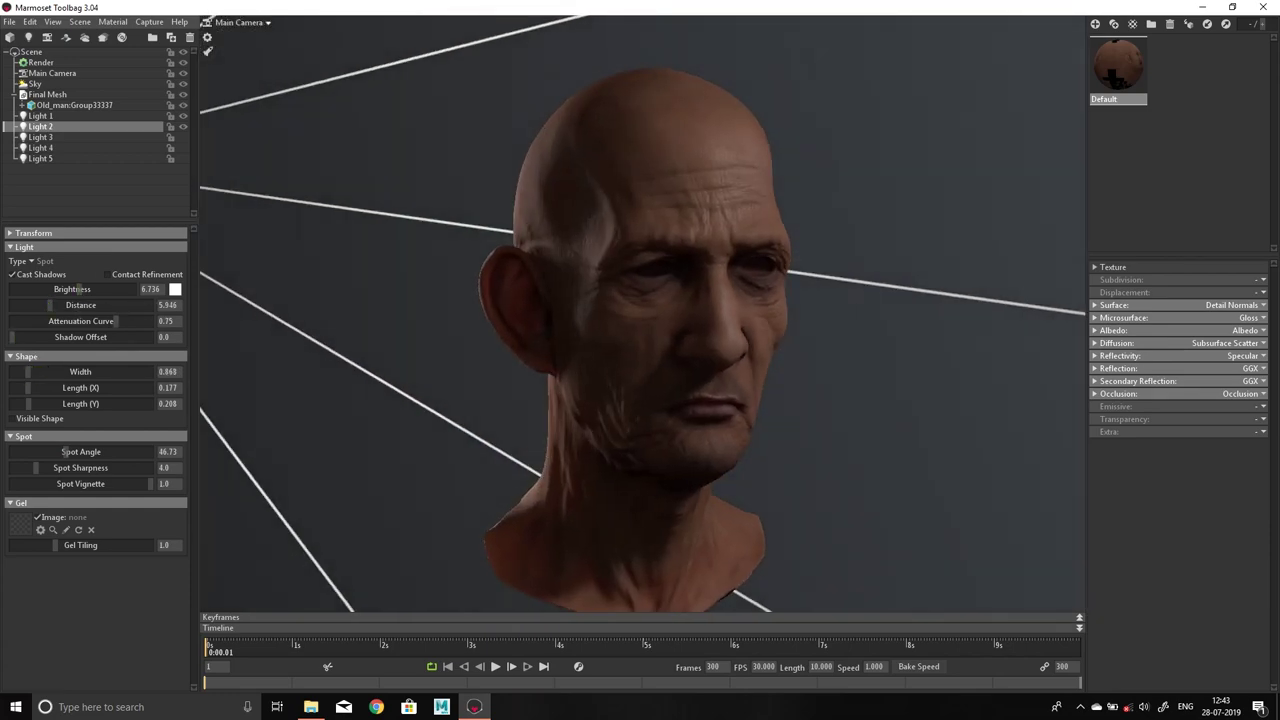
{"action": "mouse_move", "coordinate": [640, 320]}
{"action": "left_mouse_down"}
{"action": "mouse_move", "coordinate": [500, 320]}
{"action": "mouse_move", "coordinate": [630, 320]}
{"action": "left_mouse_up"}
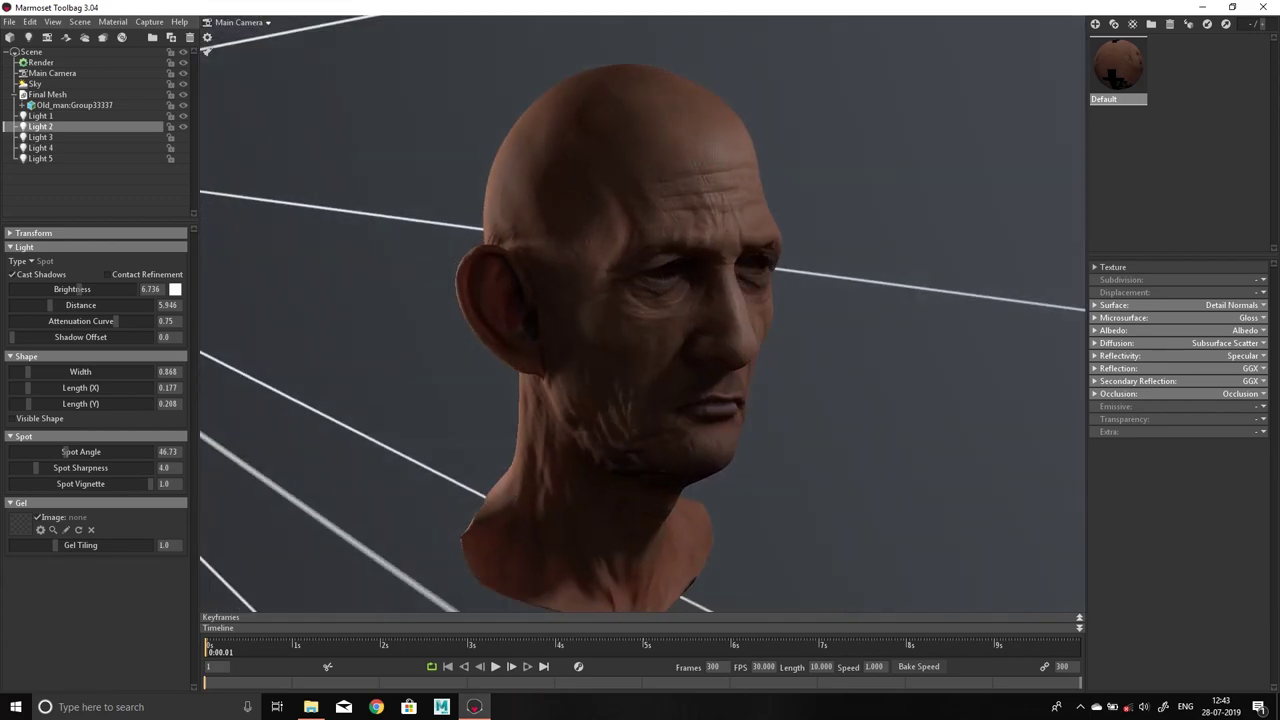
{"action": "left_click_drag", "start_coordinate": [78, 289], "coordinate": [58, 289]}
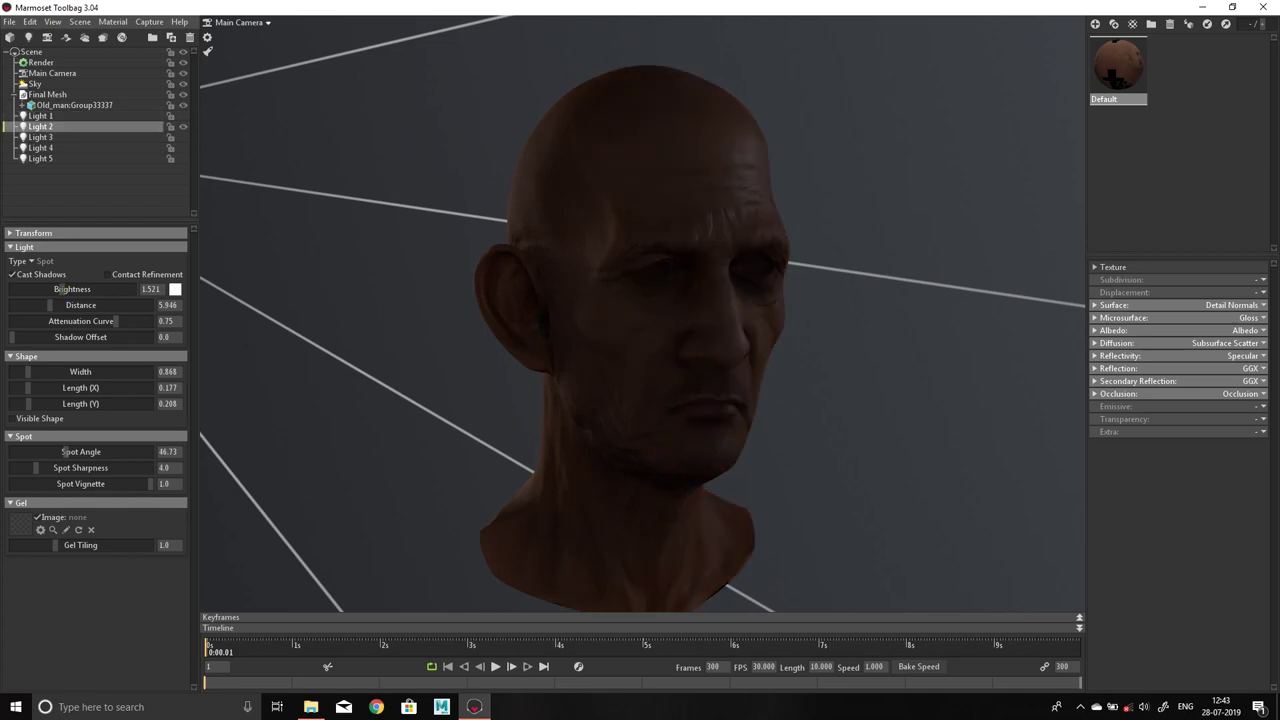
{"action": "left_click_drag", "start_coordinate": [58, 289], "coordinate": [67, 289]}
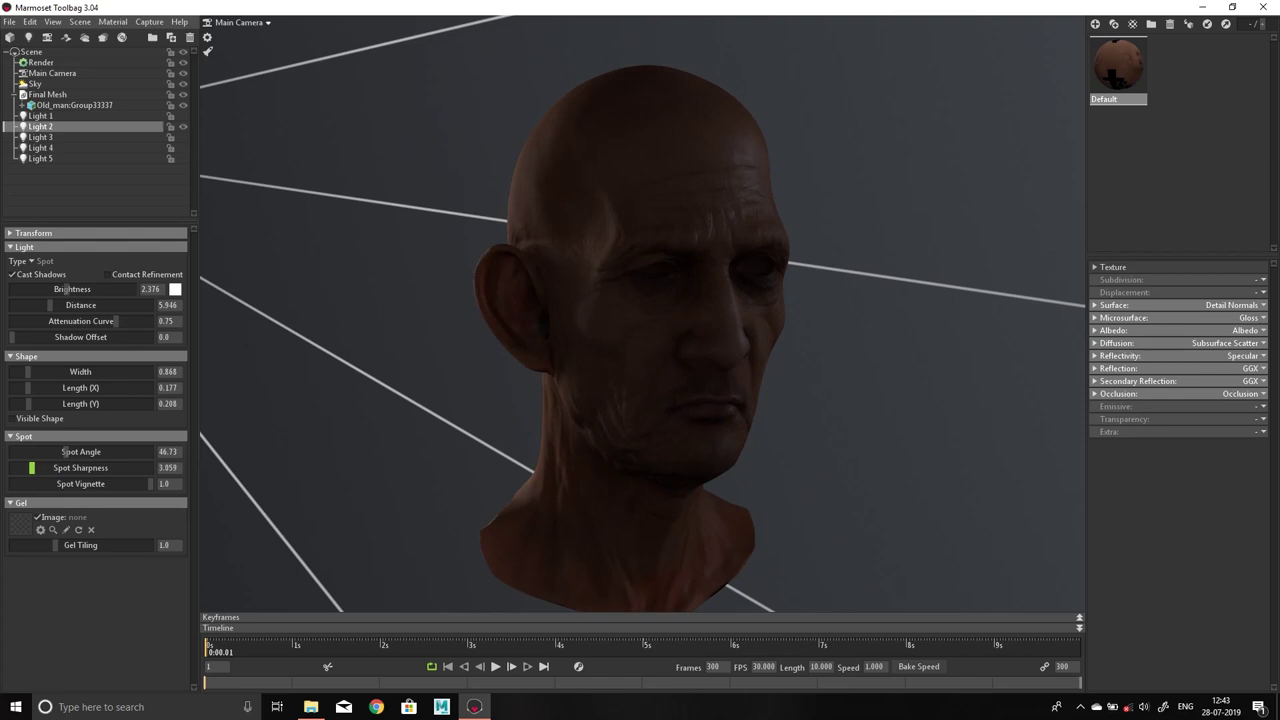
{"action": "left_click", "coordinate": [183, 116]}
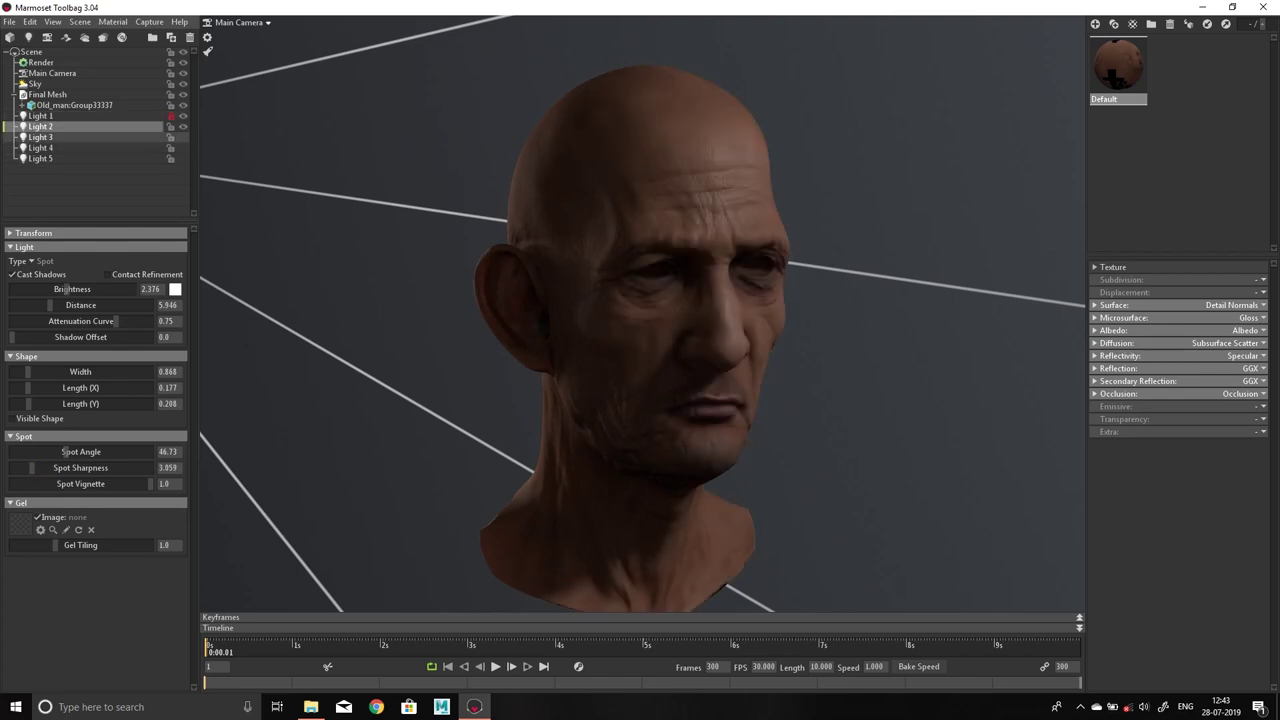
Switch Light 3 on with width 1.355 and brightness 4.459, then deselect to review
{"action": "left_click", "coordinate": [183, 137]}
{"action": "key", "text": "f"}
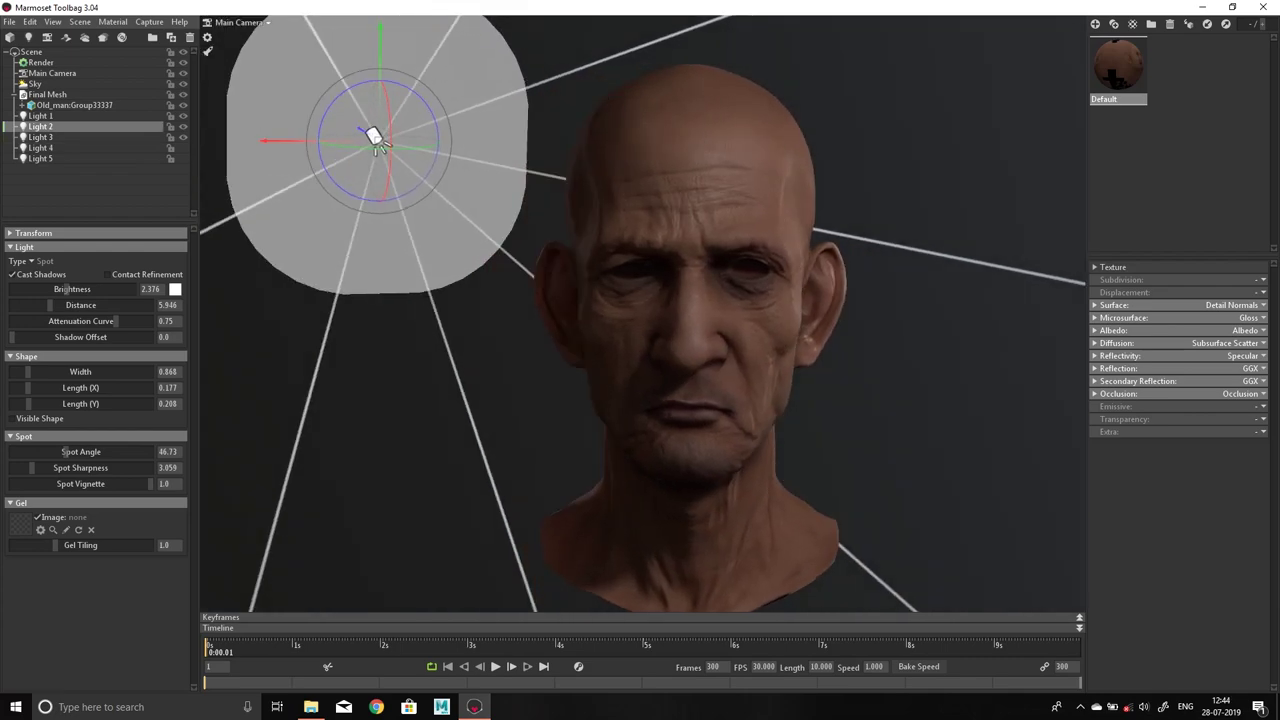
{"action": "key", "text": "Down"}
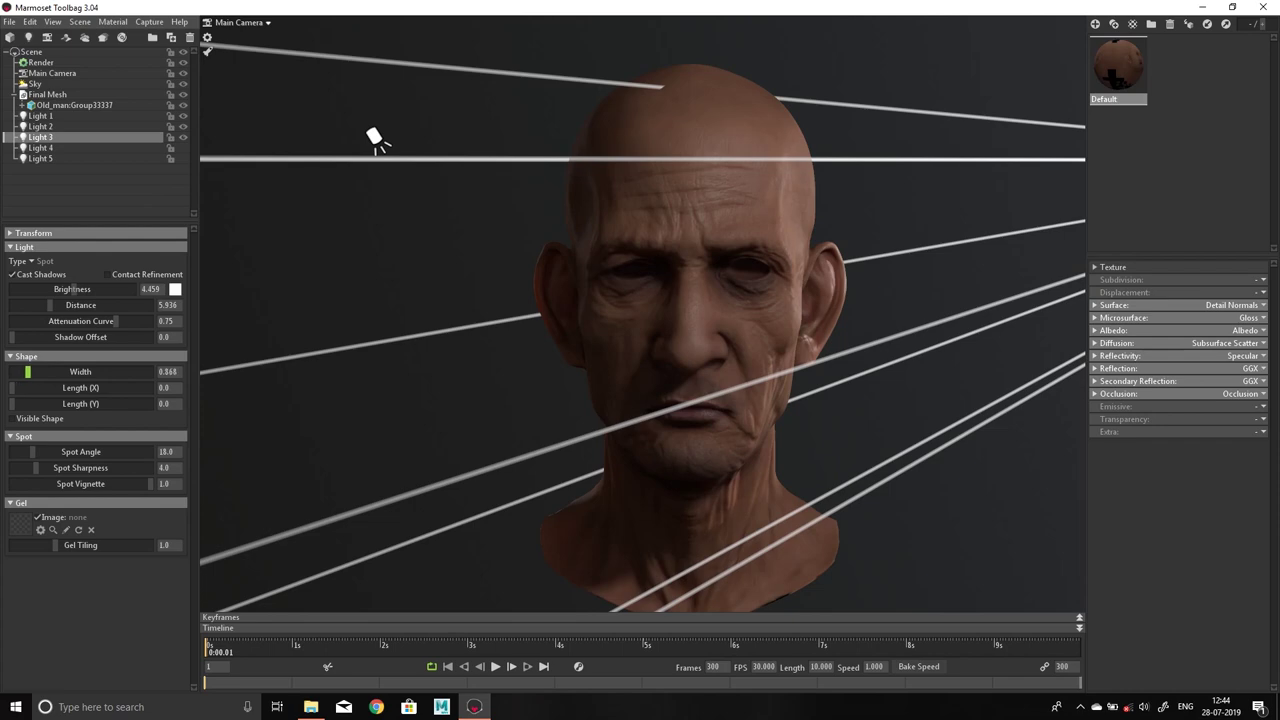
{"action": "left_click_drag", "start_coordinate": [23, 387], "coordinate": [35, 387]}
{"action": "scroll", "coordinate": [400, 160], "scroll_direction": "down", "scroll_amount": 3}
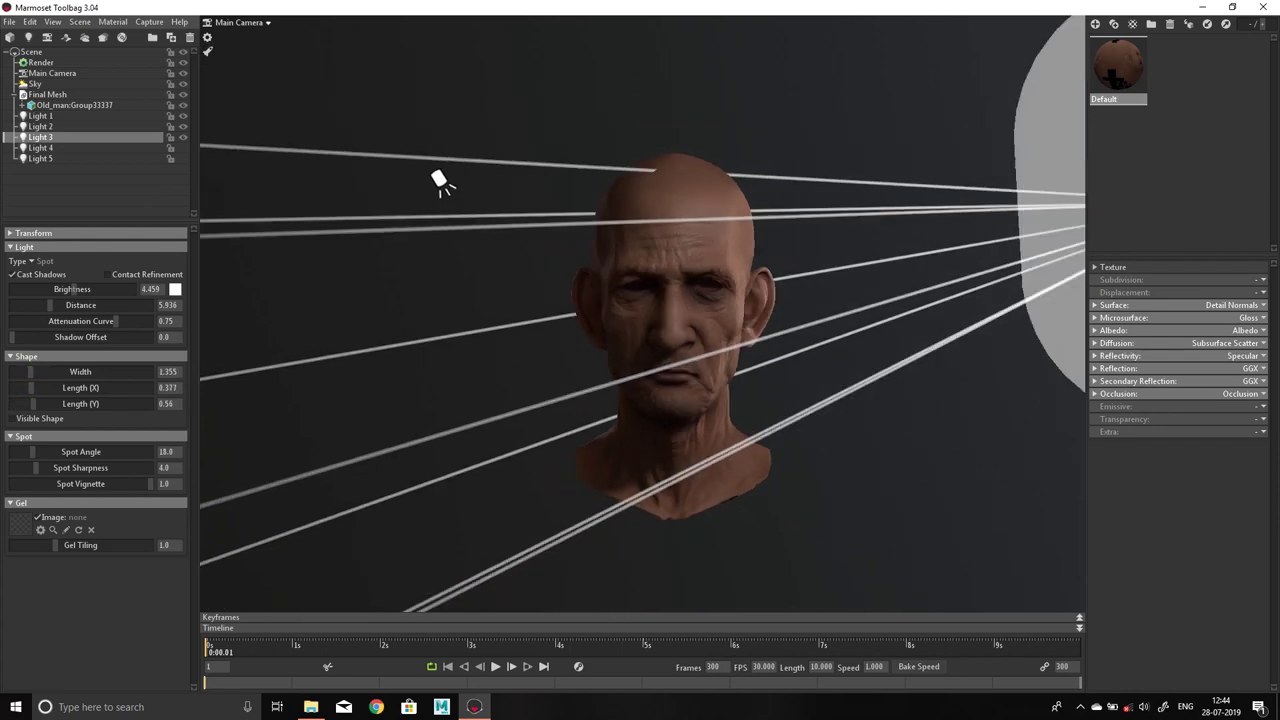
{"action": "left_click", "coordinate": [415, 190]}
{"action": "scroll", "coordinate": [400, 165], "scroll_direction": "up", "scroll_amount": 3}
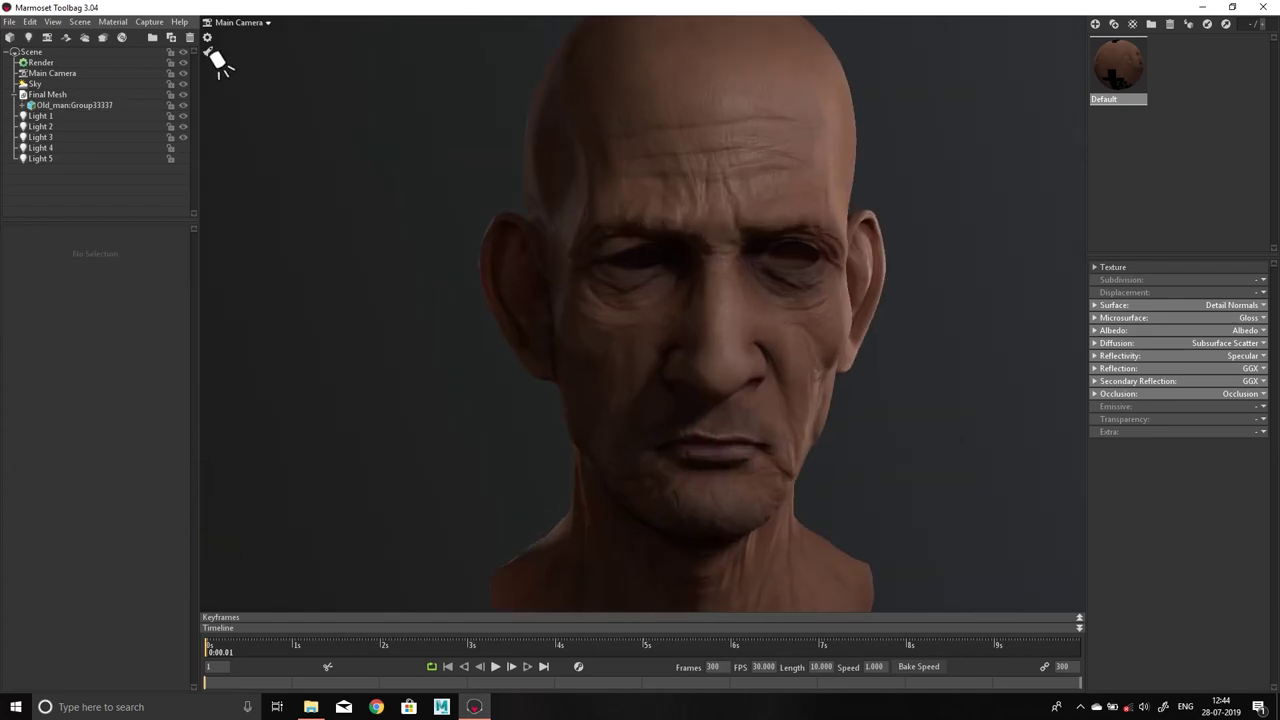
{"action": "scroll", "coordinate": [416, 97], "scroll_direction": "down", "scroll_amount": 1}
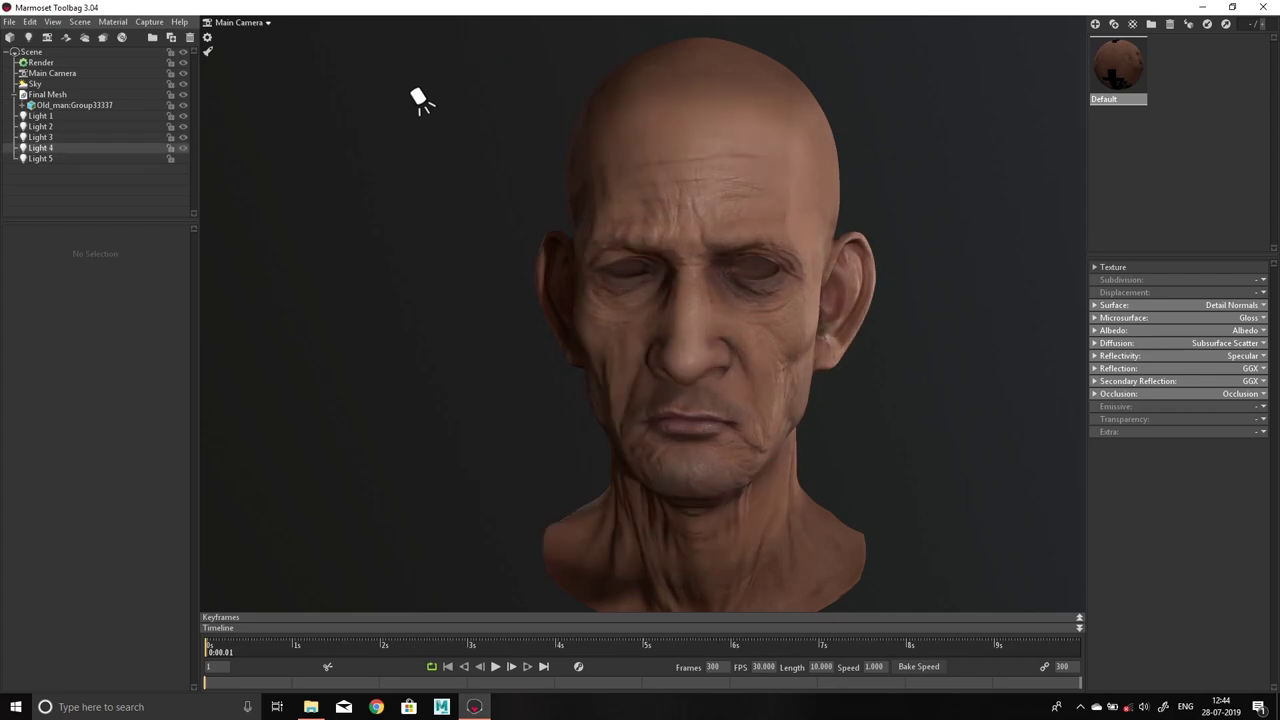
Make Light 4 a dim broad spot: brightness 0.42, width 4.733, spot angle 85.96
{"action": "left_click", "coordinate": [40, 147]}
{"action": "scroll", "coordinate": [418, 97], "scroll_direction": "down", "scroll_amount": 3}
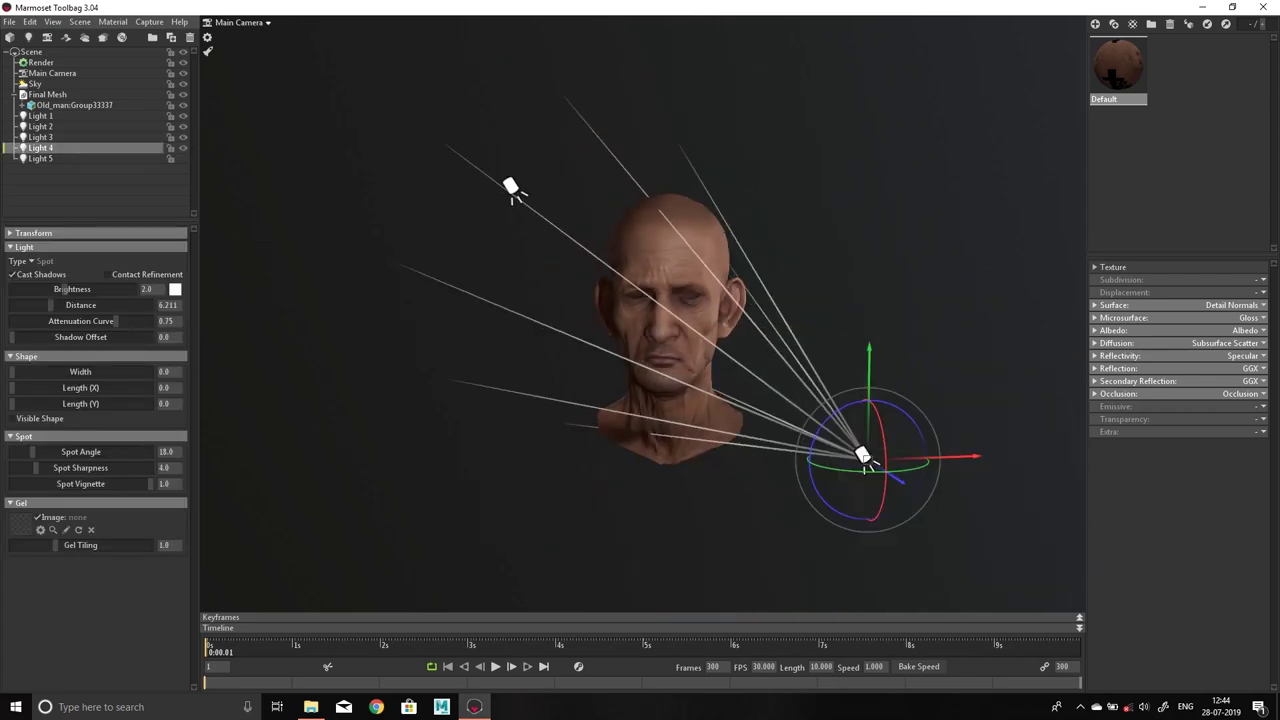
{"action": "left_click_drag", "start_coordinate": [943, 451], "coordinate": [1022, 425]}
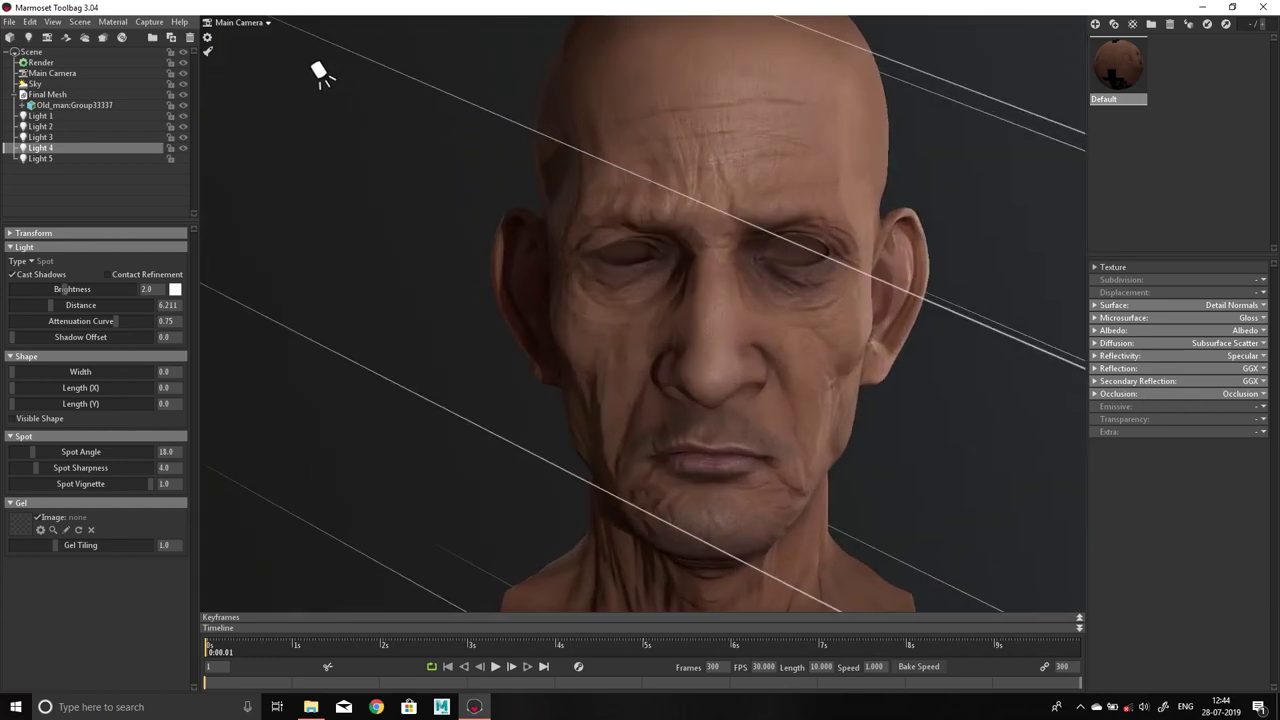
{"action": "left_click_drag", "start_coordinate": [62, 289], "coordinate": [22, 289]}
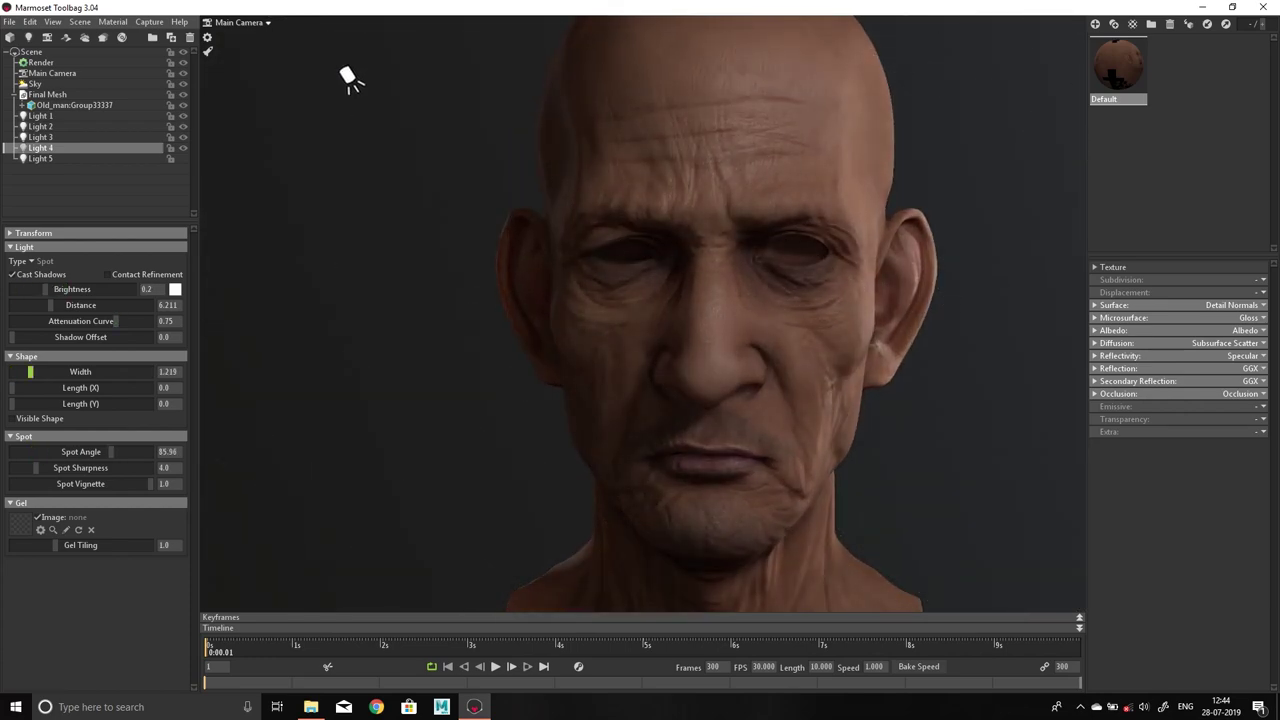
{"action": "left_click_drag", "start_coordinate": [46, 289], "coordinate": [66, 289]}
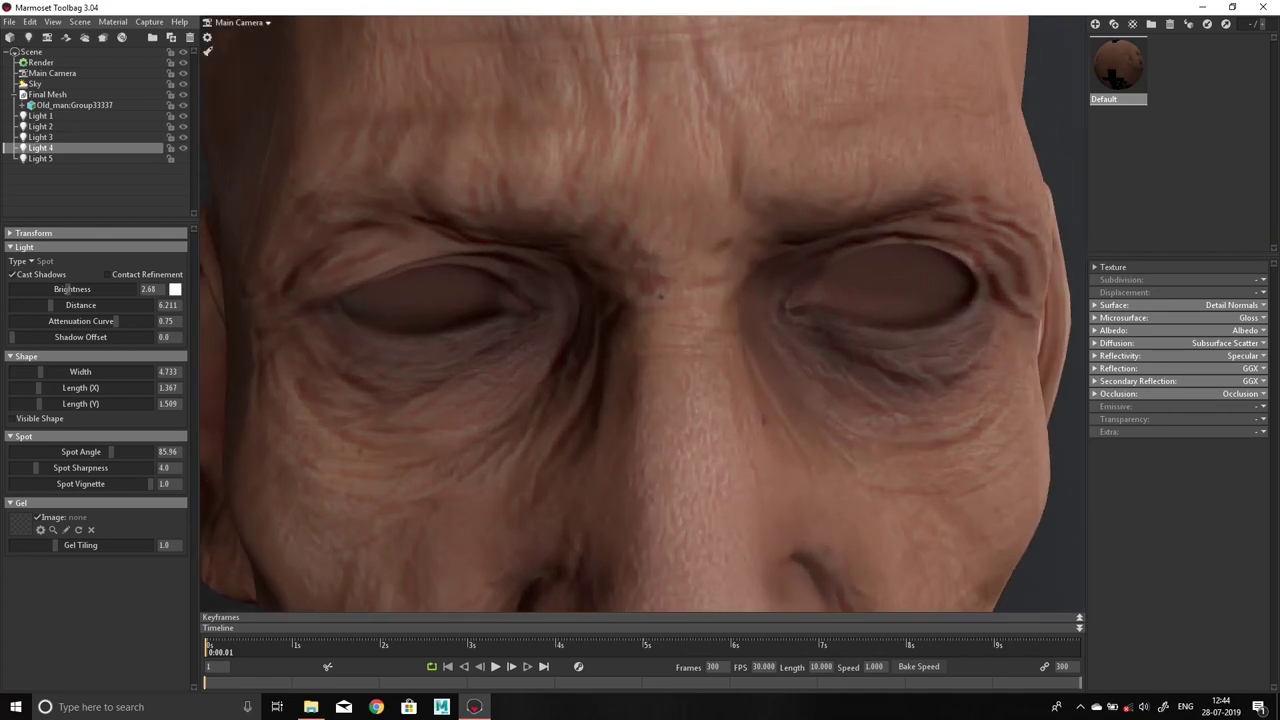
{"action": "left_click_drag", "start_coordinate": [67, 289], "coordinate": [38, 289]}
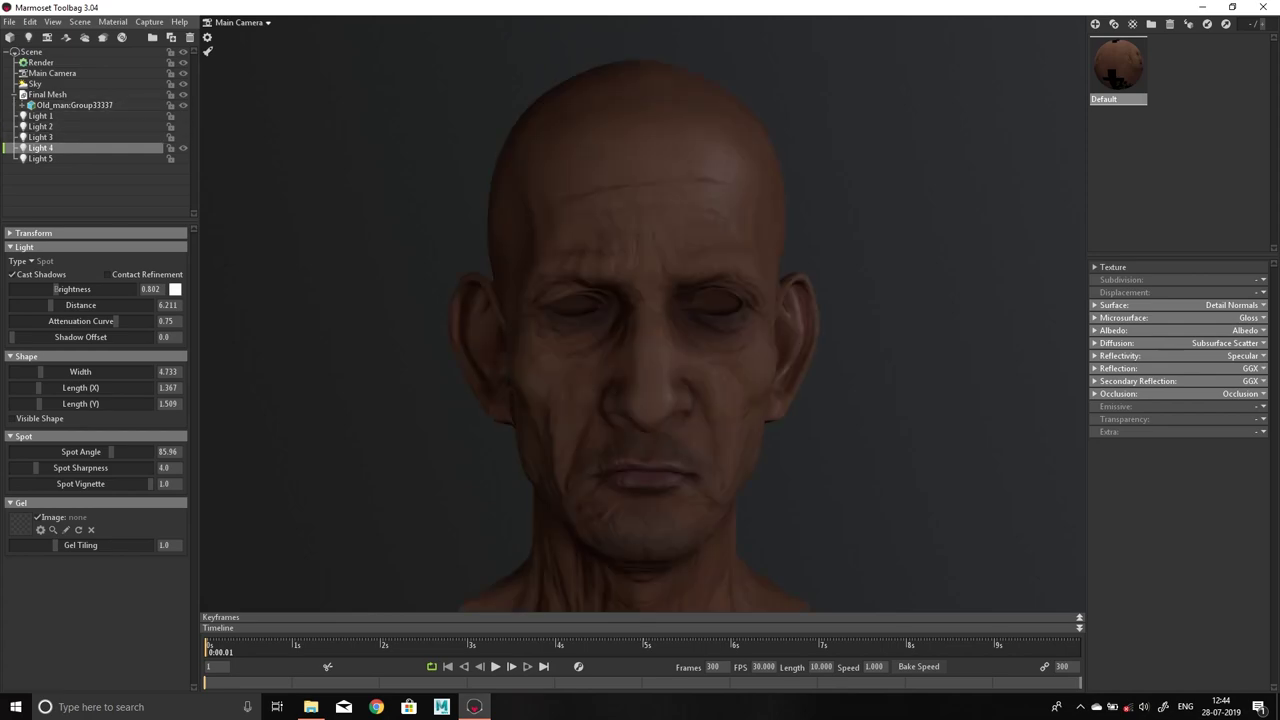
{"action": "left_click_drag", "start_coordinate": [57, 289], "coordinate": [50, 289]}
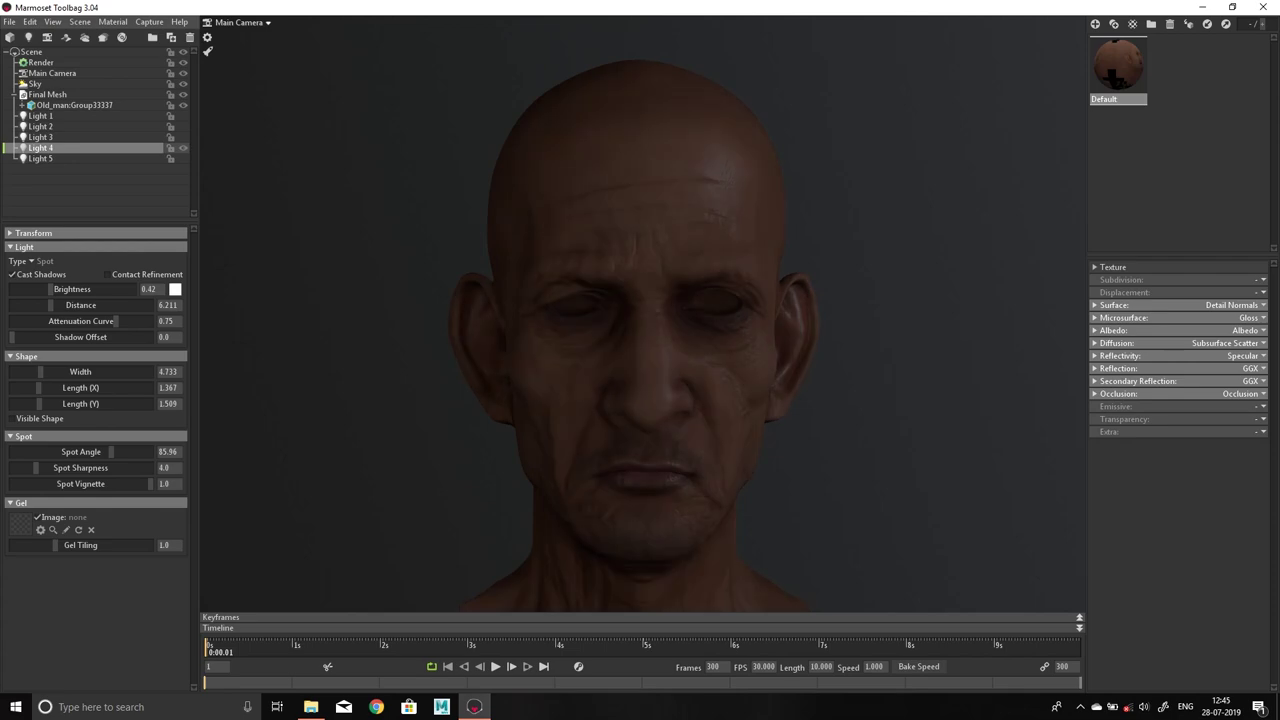
Re-enable Lights 3 and 5 and widen Light 5's spot angle to 51.34
{"action": "left_click", "coordinate": [183, 137]}
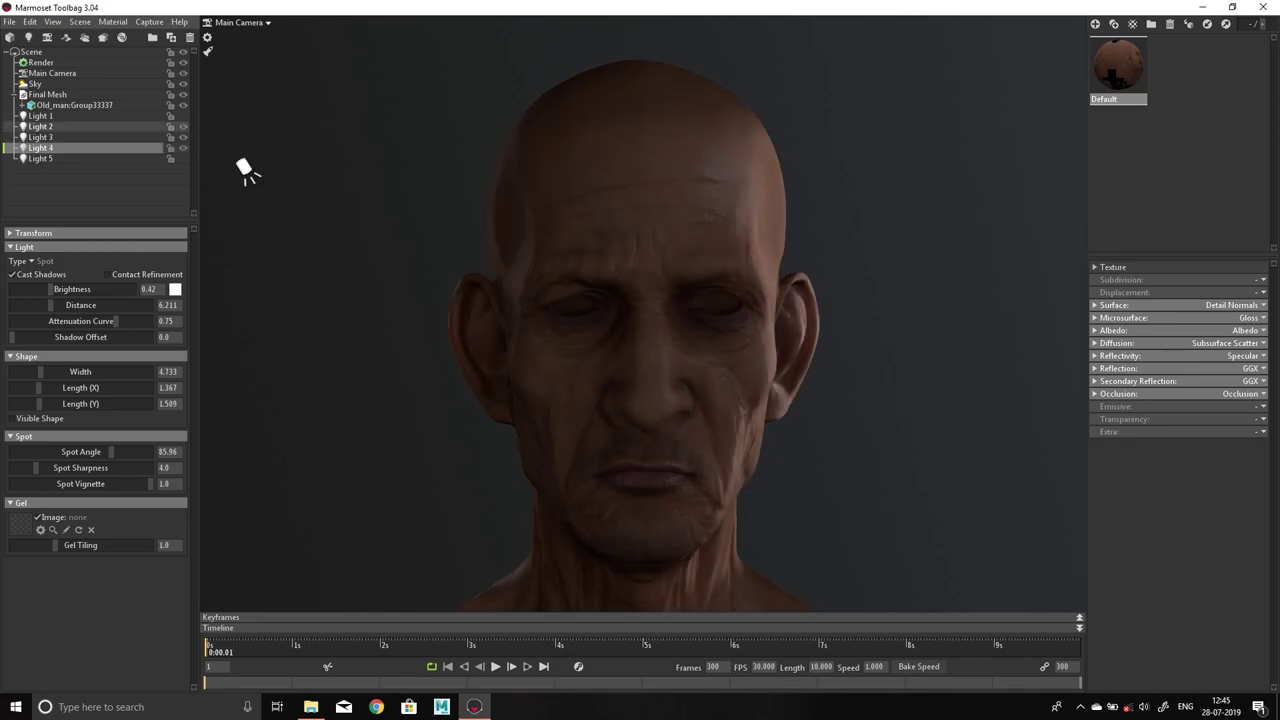
{"action": "left_click", "coordinate": [40, 158]}
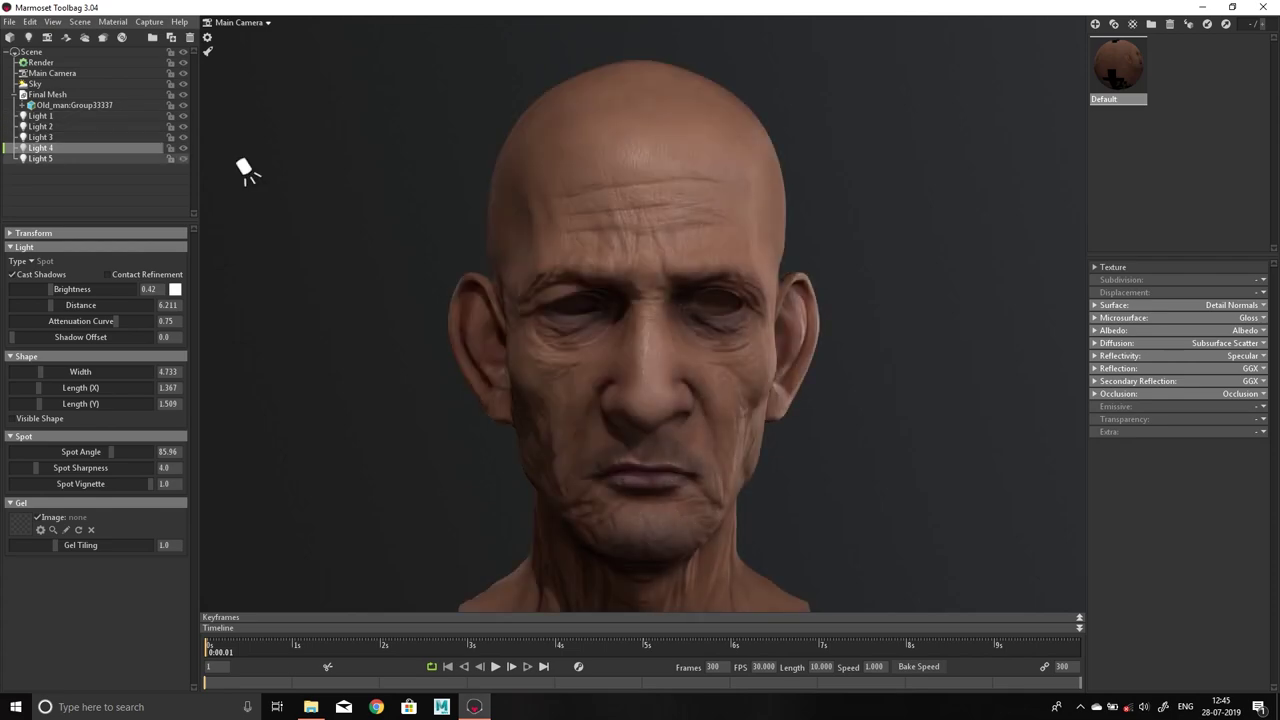
{"action": "left_click", "coordinate": [183, 158]}
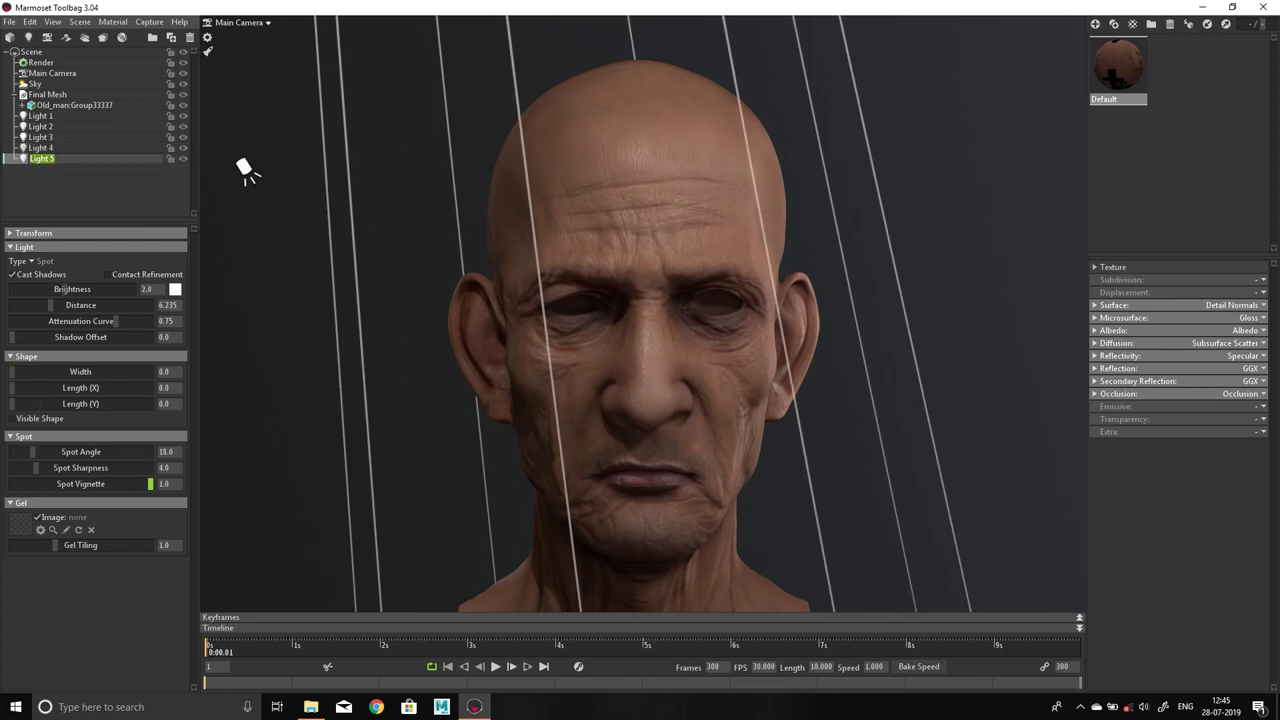
{"action": "left_click_drag", "start_coordinate": [33, 451], "coordinate": [58, 451]}
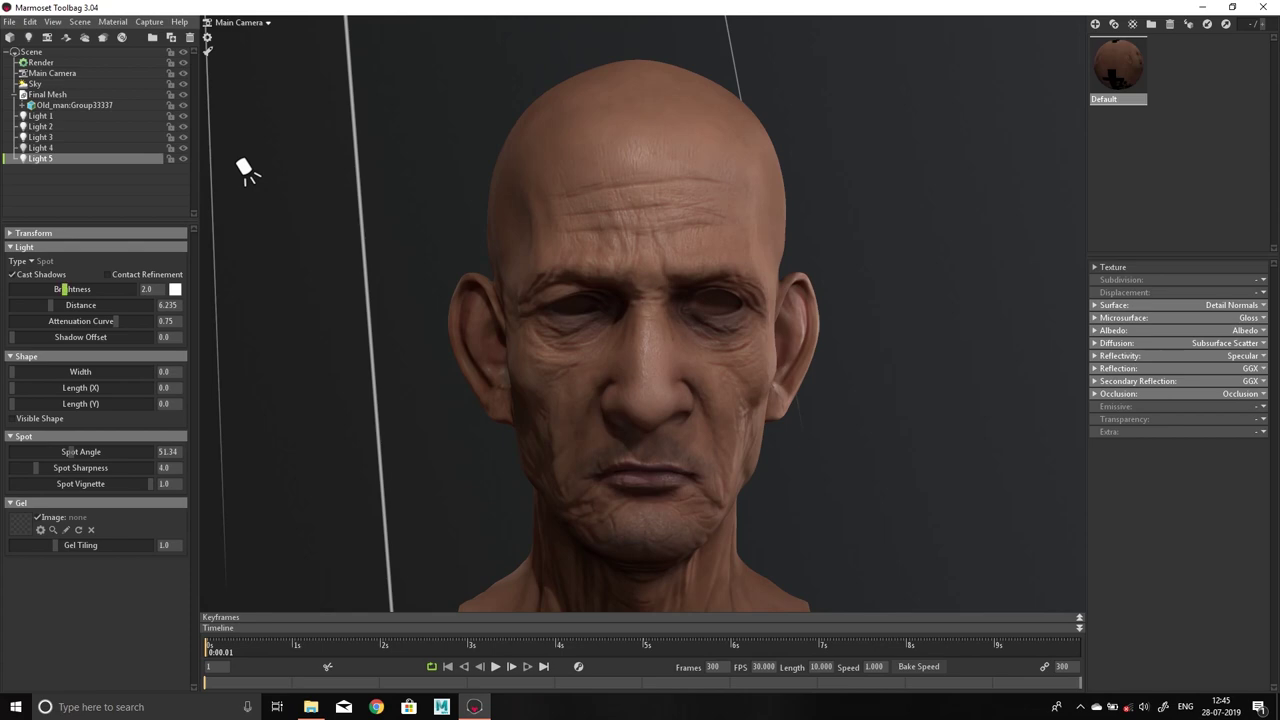
{"action": "key", "text": "Escape"}
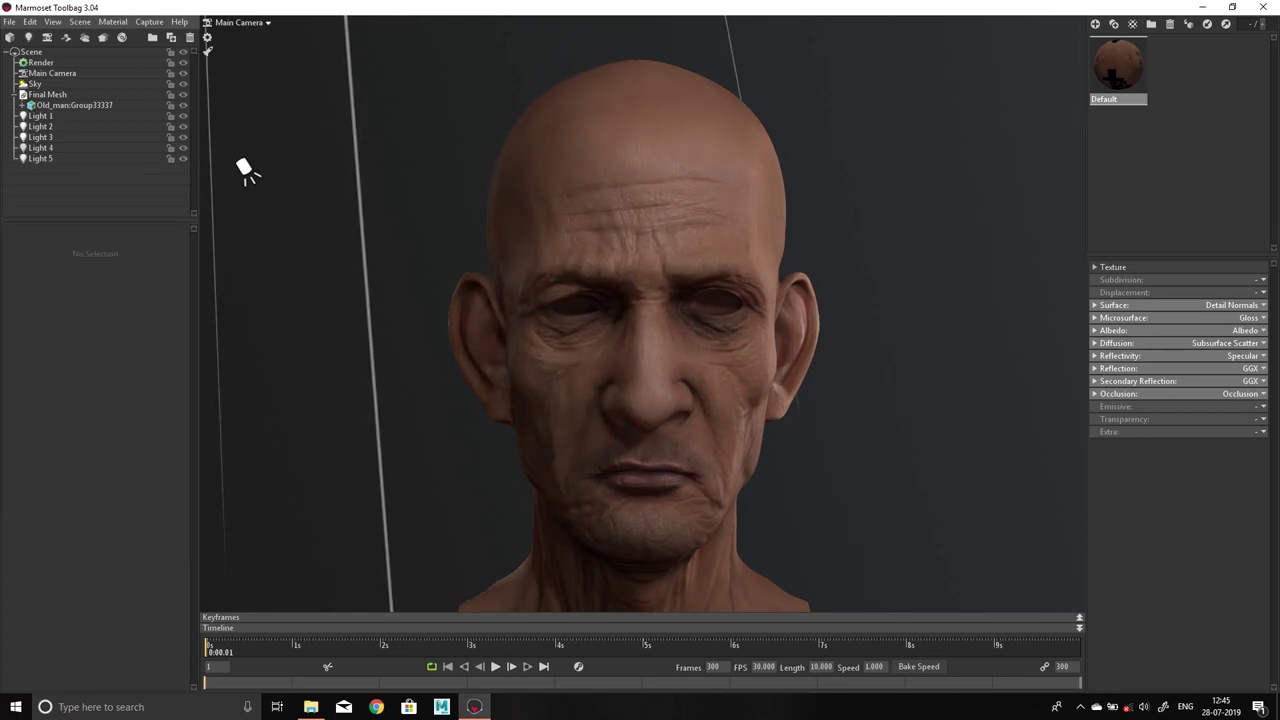
{"action": "left_click_drag", "start_coordinate": [640, 300], "coordinate": [560, 300]}
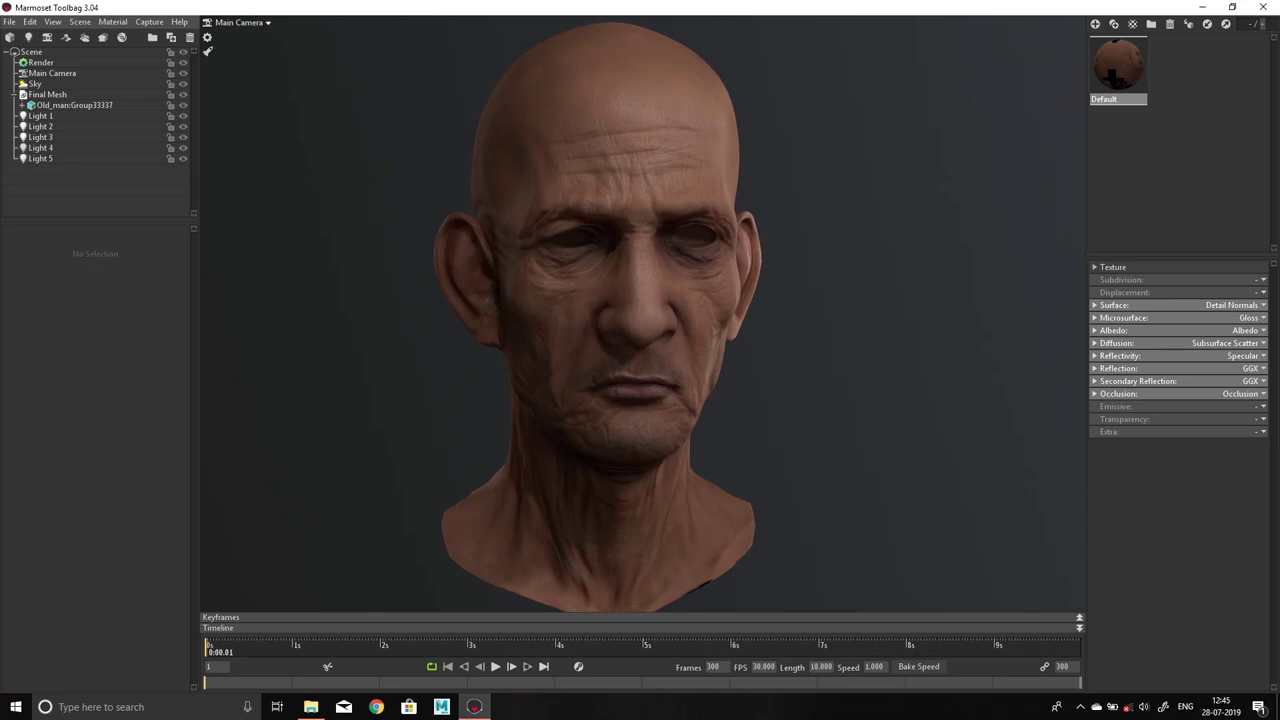
Orbit around the five-light rig, inspecting Lights 2 and 5
{"action": "mouse_move", "coordinate": [700, 100]}
{"action": "left_mouse_down"}
{"action": "mouse_move", "coordinate": [808, 89]}
{"action": "mouse_move", "coordinate": [700, 95]}
{"action": "mouse_move", "coordinate": [640, 130]}
{"action": "mouse_move", "coordinate": [480, 100]}
{"action": "mouse_move", "coordinate": [1034, 223]}
{"action": "left_mouse_up"}
{"action": "left_click", "coordinate": [337, 177]}
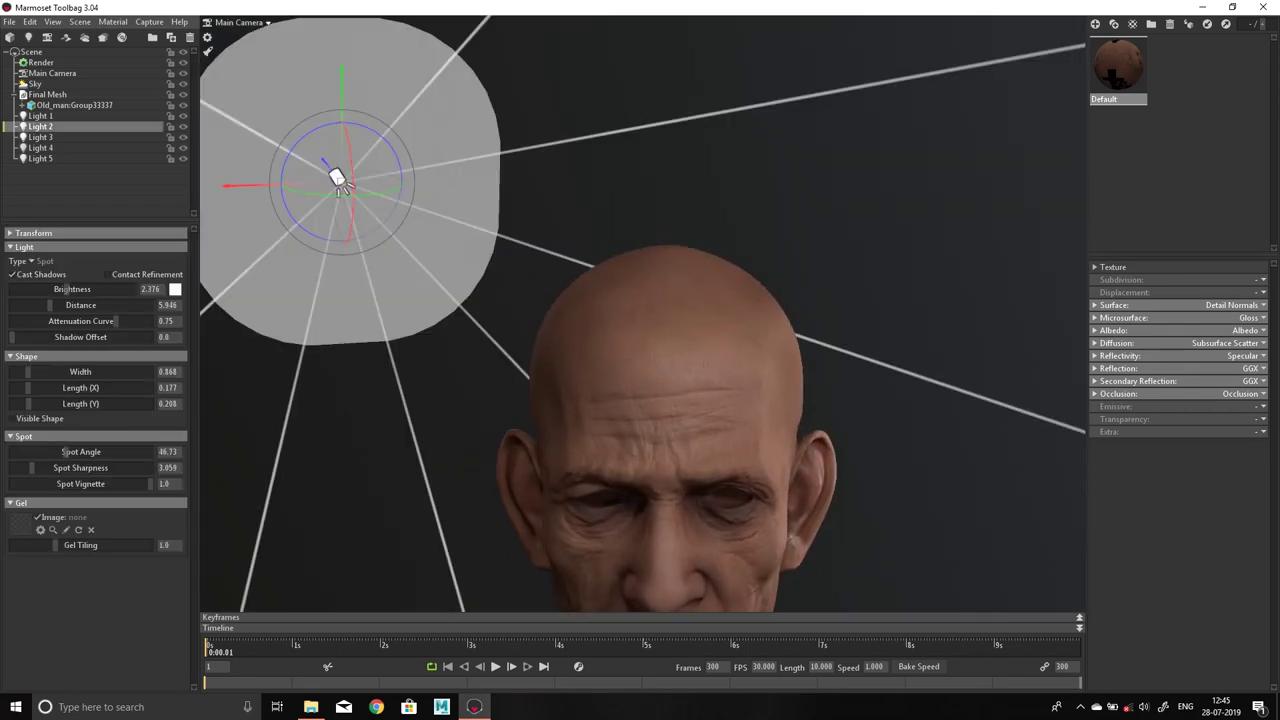
{"action": "mouse_move", "coordinate": [640, 300]}
{"action": "left_mouse_down"}
{"action": "mouse_move", "coordinate": [880, 300]}
{"action": "mouse_move", "coordinate": [760, 300]}
{"action": "left_mouse_up"}
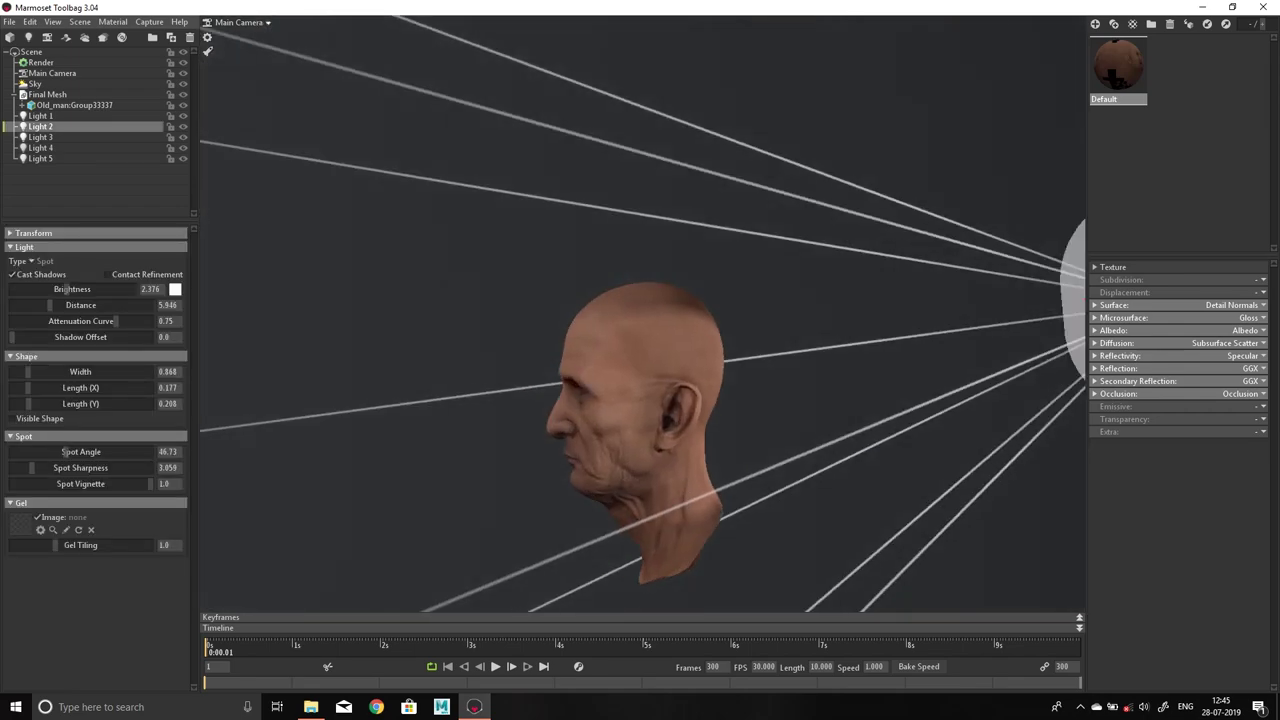
{"action": "scroll", "coordinate": [640, 310], "scroll_direction": "down", "scroll_amount": 3}
{"action": "mouse_move", "coordinate": [640, 300]}
{"action": "left_mouse_down"}
{"action": "mouse_move", "coordinate": [680, 300]}
{"action": "mouse_move", "coordinate": [600, 330]}
{"action": "mouse_move", "coordinate": [580, 360]}
{"action": "left_mouse_up"}
{"action": "left_click", "coordinate": [486, 149]}
{"action": "scroll", "coordinate": [640, 330], "scroll_direction": "up", "scroll_amount": 3}
{"action": "scroll", "coordinate": [640, 330], "scroll_direction": "up", "scroll_amount": 2}
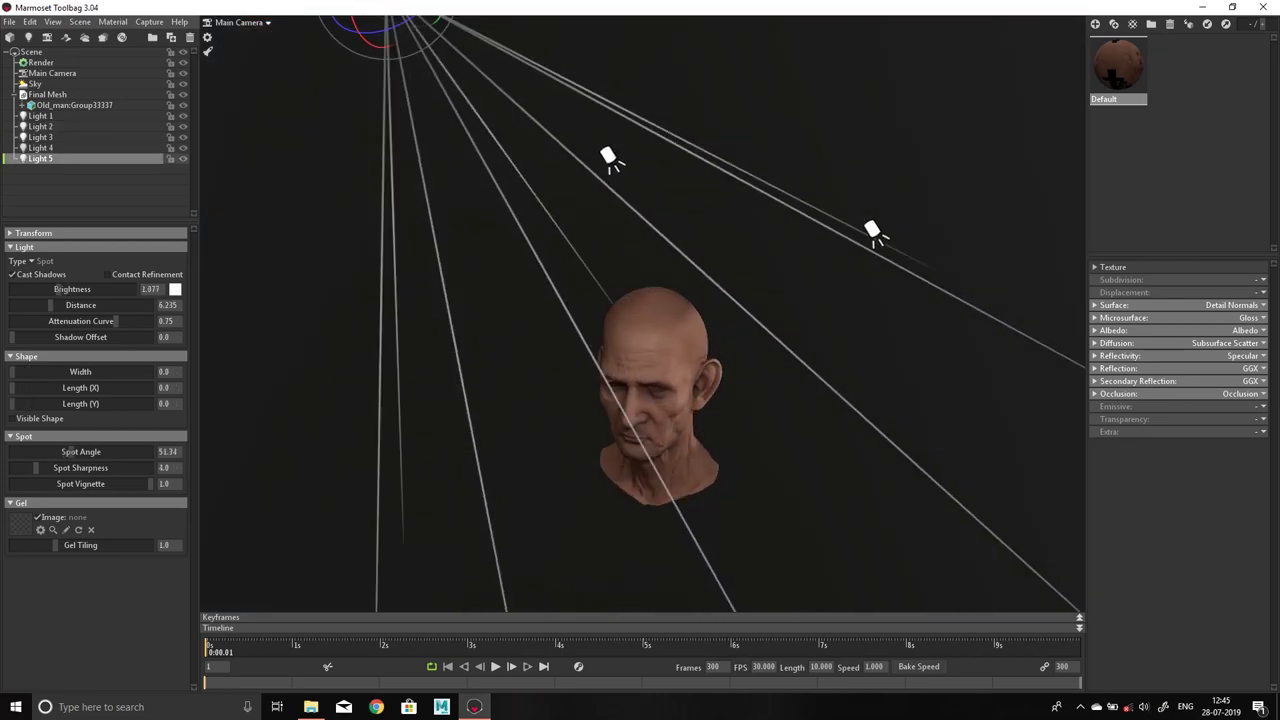
{"action": "left_click", "coordinate": [608, 157]}
{"action": "mouse_move", "coordinate": [608, 157]}
{"action": "left_mouse_down"}
{"action": "mouse_move", "coordinate": [940, 262]}
{"action": "mouse_move", "coordinate": [922, 243]}
{"action": "left_mouse_up"}
{"action": "scroll", "coordinate": [922, 243], "scroll_direction": "down", "scroll_amount": 2}
{"action": "scroll", "coordinate": [850, 270], "scroll_direction": "down", "scroll_amount": 2}
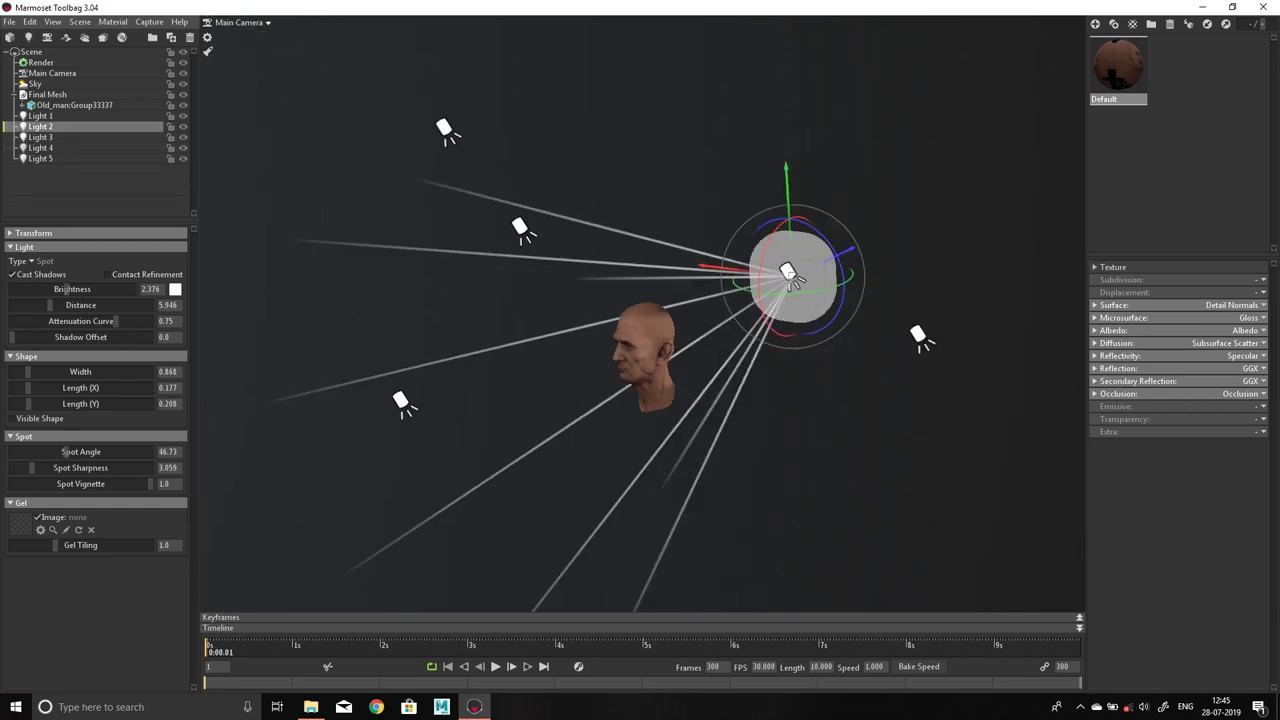
{"action": "scroll", "coordinate": [780, 290], "scroll_direction": "down", "scroll_amount": 2}
Widen Light 3's spot angle to 43.26 and review the deselected render from the front
{"action": "left_click", "coordinate": [741, 314]}
{"action": "scroll", "coordinate": [741, 314], "scroll_direction": "up", "scroll_amount": 5}
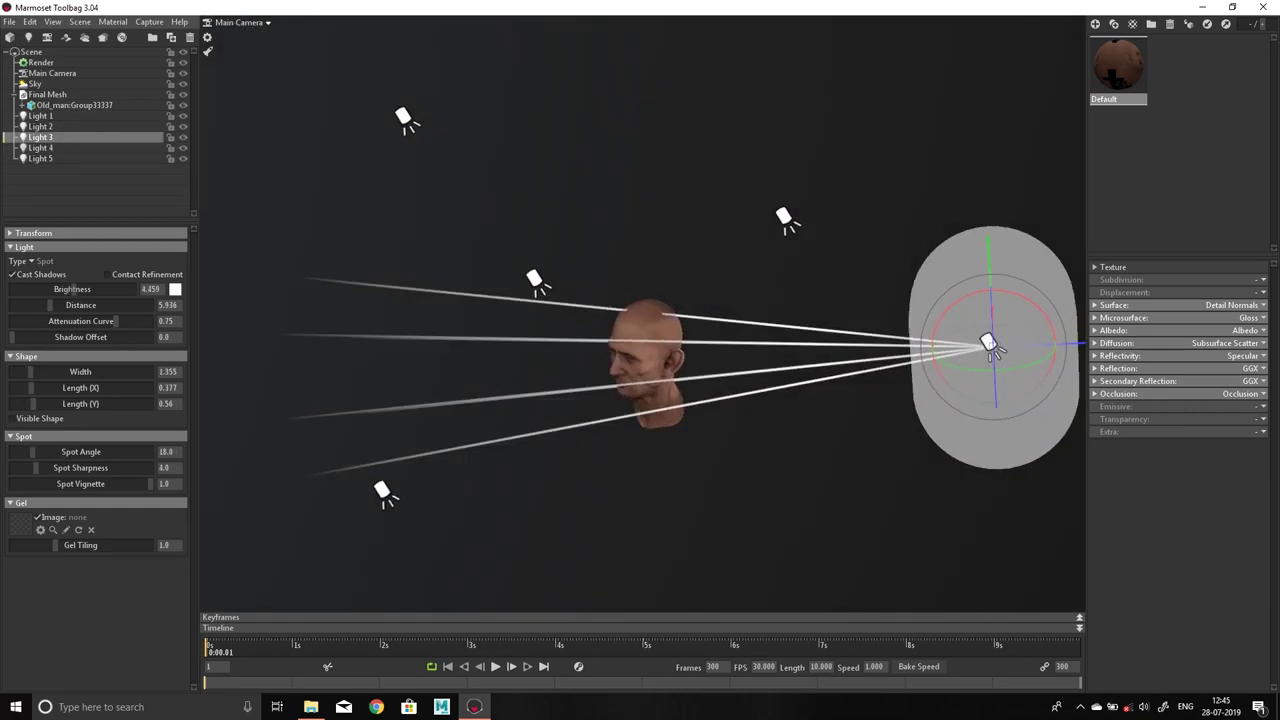
{"action": "left_click_drag", "start_coordinate": [741, 314], "coordinate": [640, 314]}
{"action": "scroll", "coordinate": [640, 400], "scroll_direction": "up", "scroll_amount": 5}
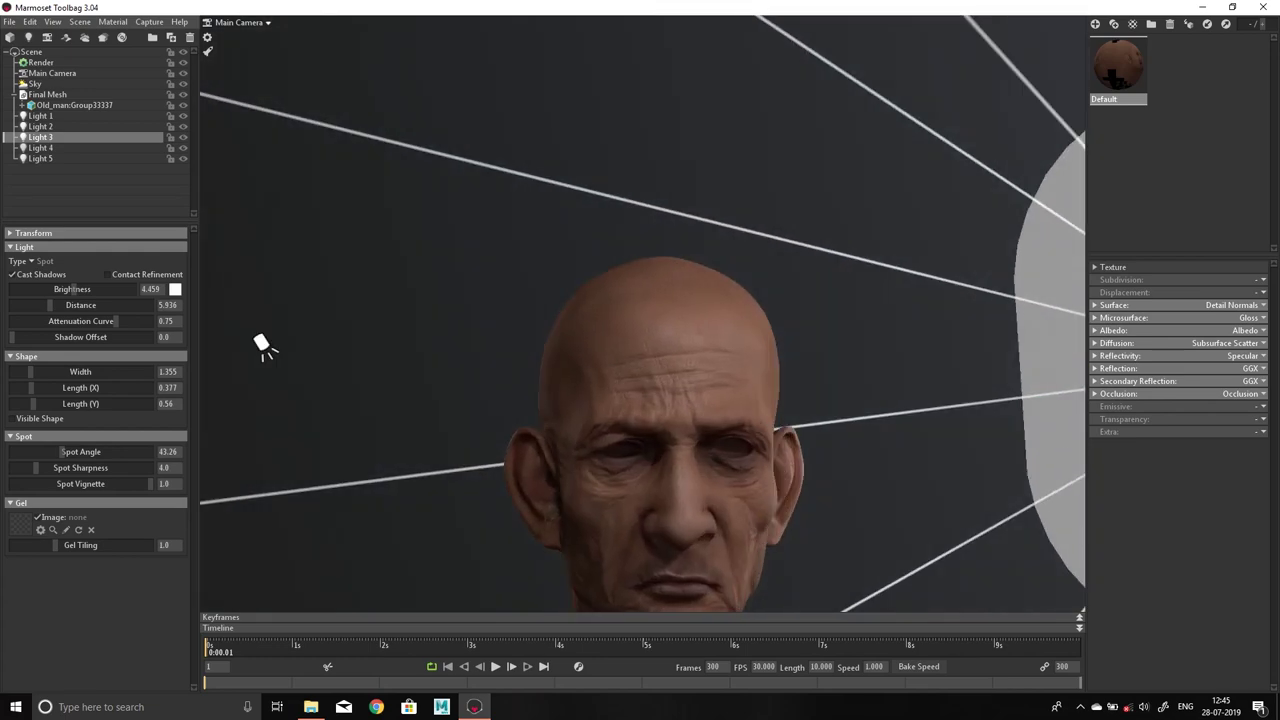
{"action": "left_click", "coordinate": [640, 150]}
{"action": "scroll", "coordinate": [640, 400], "scroll_direction": "down", "scroll_amount": 1}
{"action": "scroll", "coordinate": [640, 400], "scroll_direction": "down", "scroll_amount": 1}
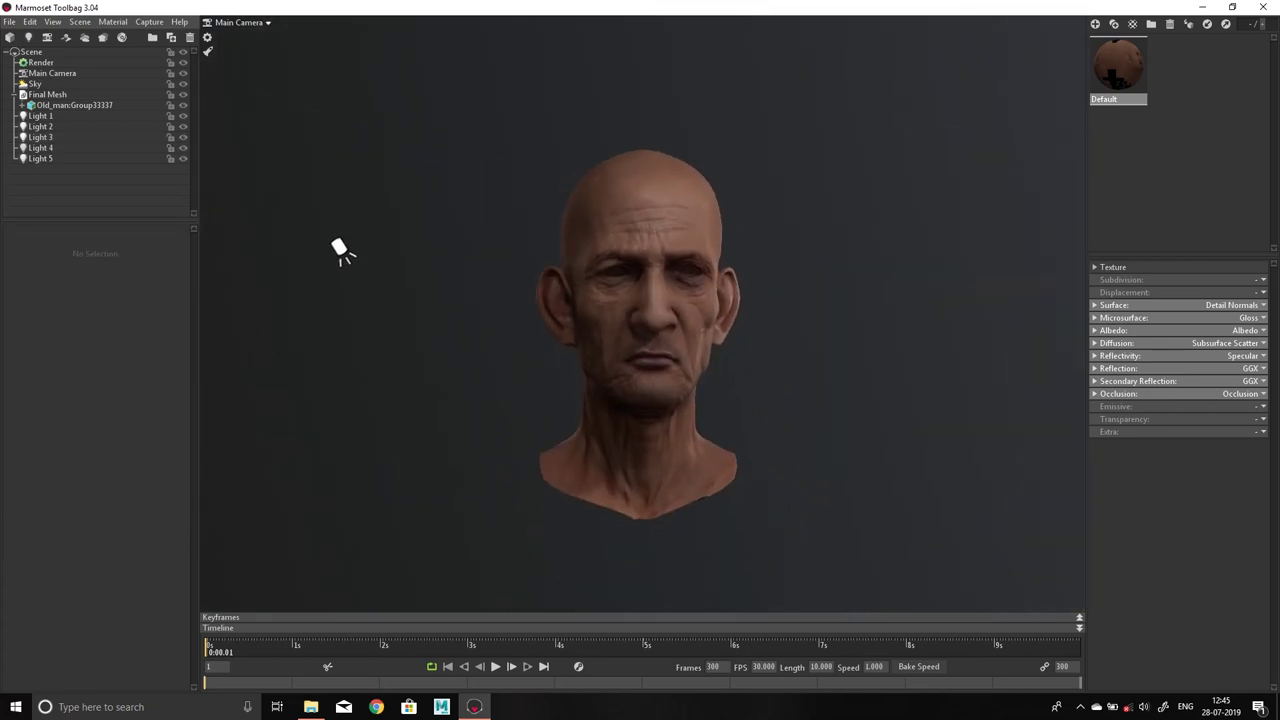
{"action": "scroll", "coordinate": [640, 400], "scroll_direction": "up", "scroll_amount": 4}
{"action": "scroll", "coordinate": [200, 214], "scroll_direction": "down", "scroll_amount": 3}
{"action": "scroll", "coordinate": [200, 214], "scroll_direction": "down", "scroll_amount": 2}
{"action": "scroll", "coordinate": [200, 207], "scroll_direction": "up", "scroll_amount": 1}
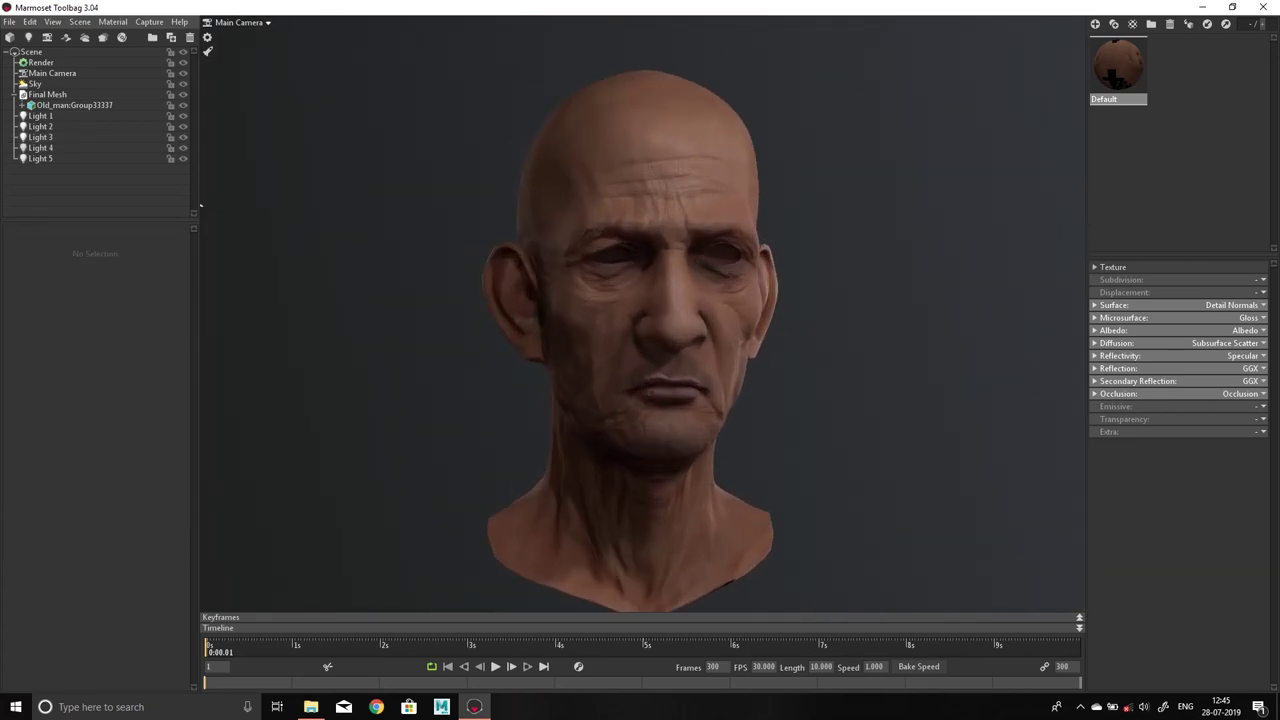
Put the Old_man head under a new Turntable 1 spinning at 36.0 and play it
{"action": "scroll", "coordinate": [200, 207], "scroll_direction": "up", "scroll_amount": 1}
{"action": "left_click", "coordinate": [75, 105]}
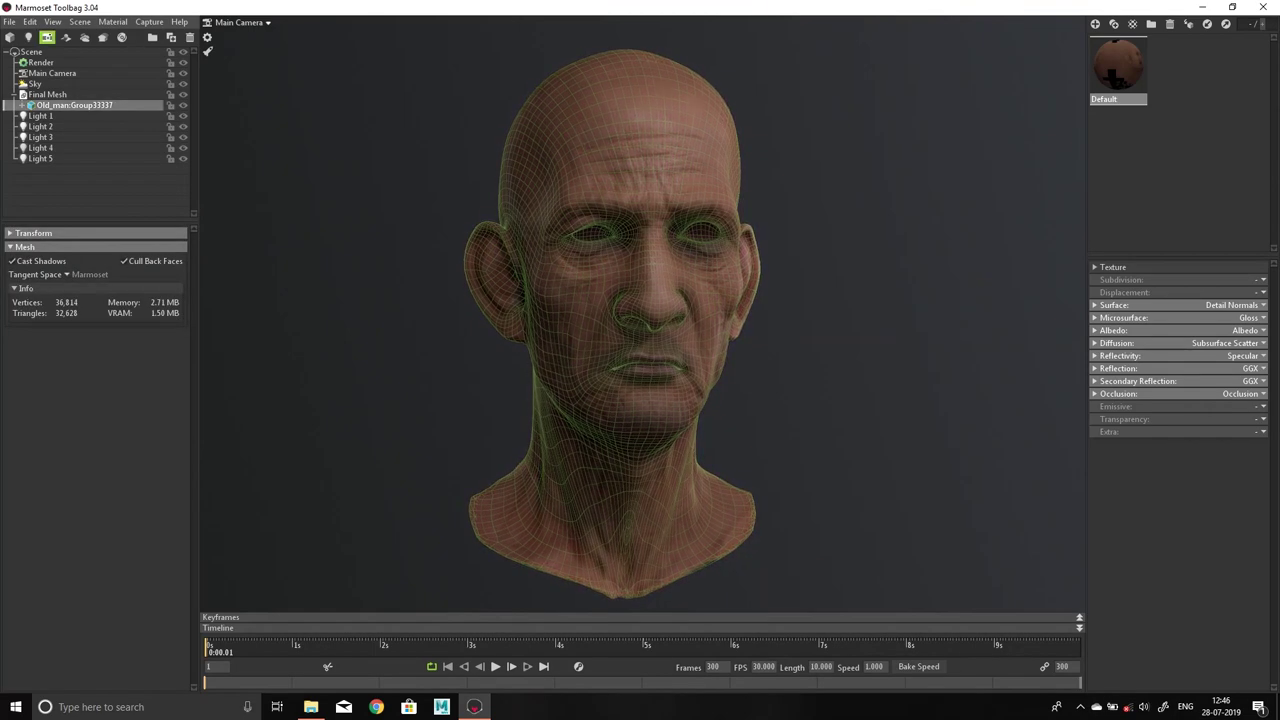
{"action": "left_click", "coordinate": [80, 21]}
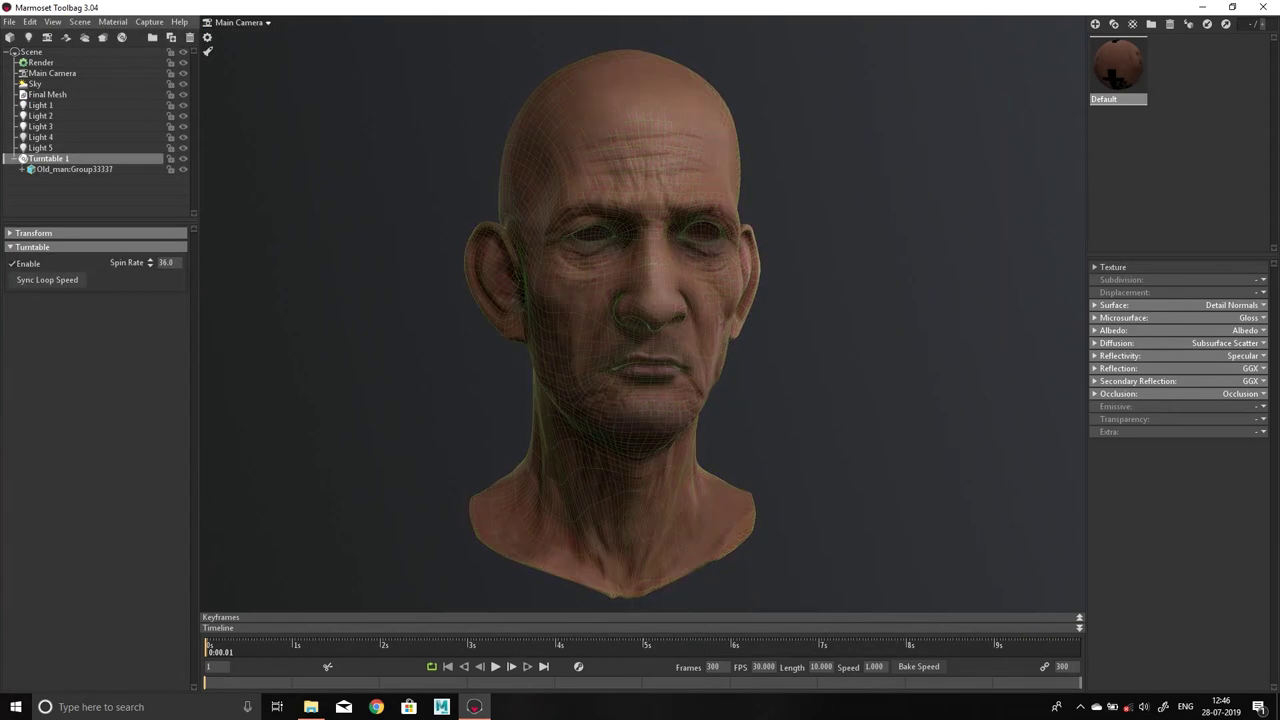
{"action": "left_click", "coordinate": [495, 666]}
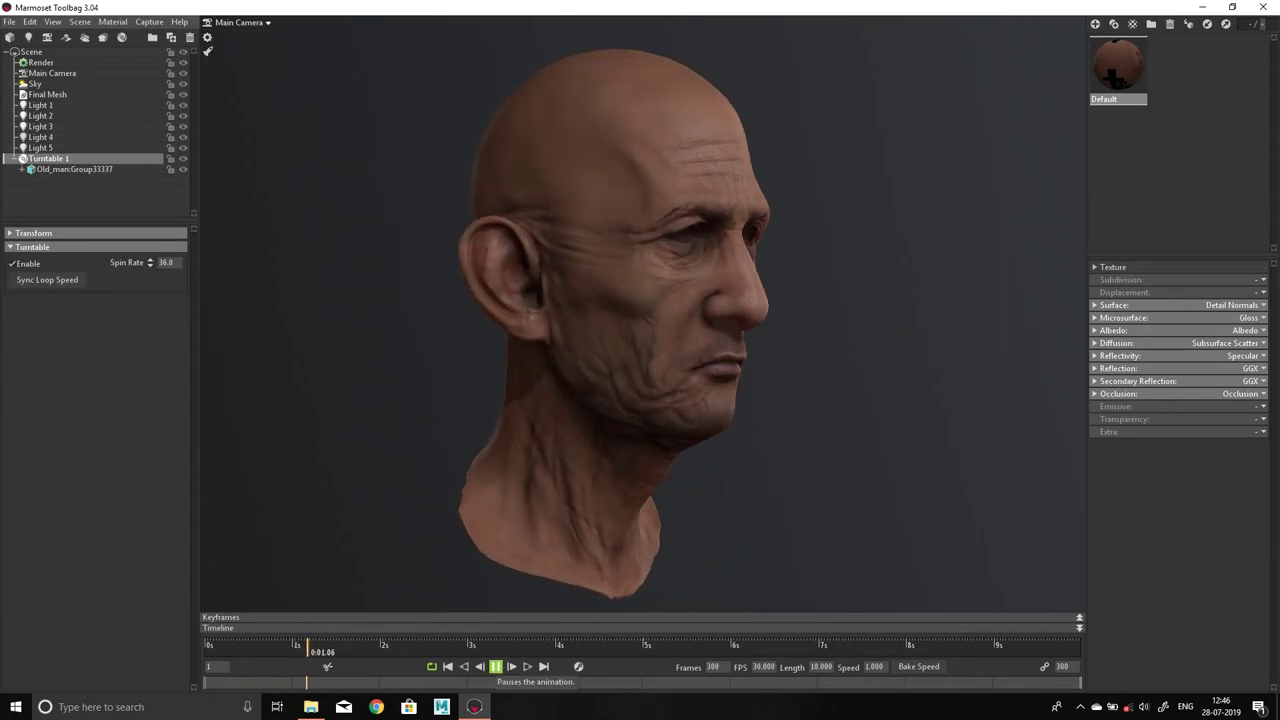